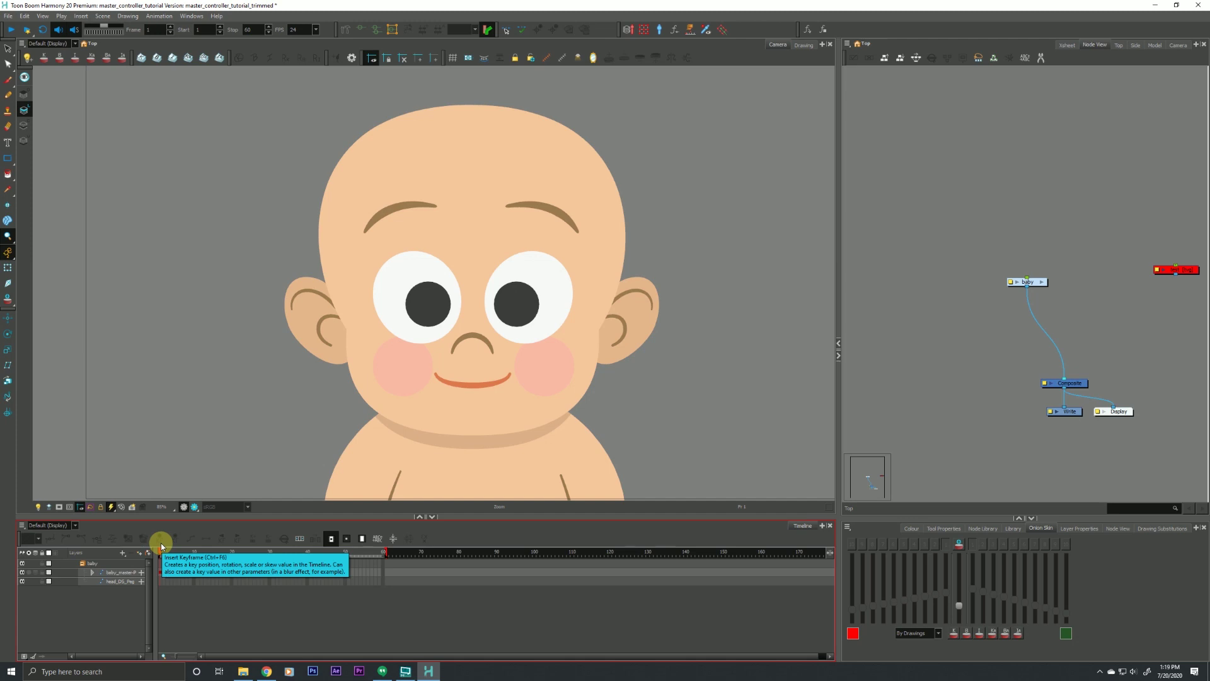
Select the baby's master peg with the Transform tool, show the rig's deformation controls, and deselect the peg
click(9, 267)
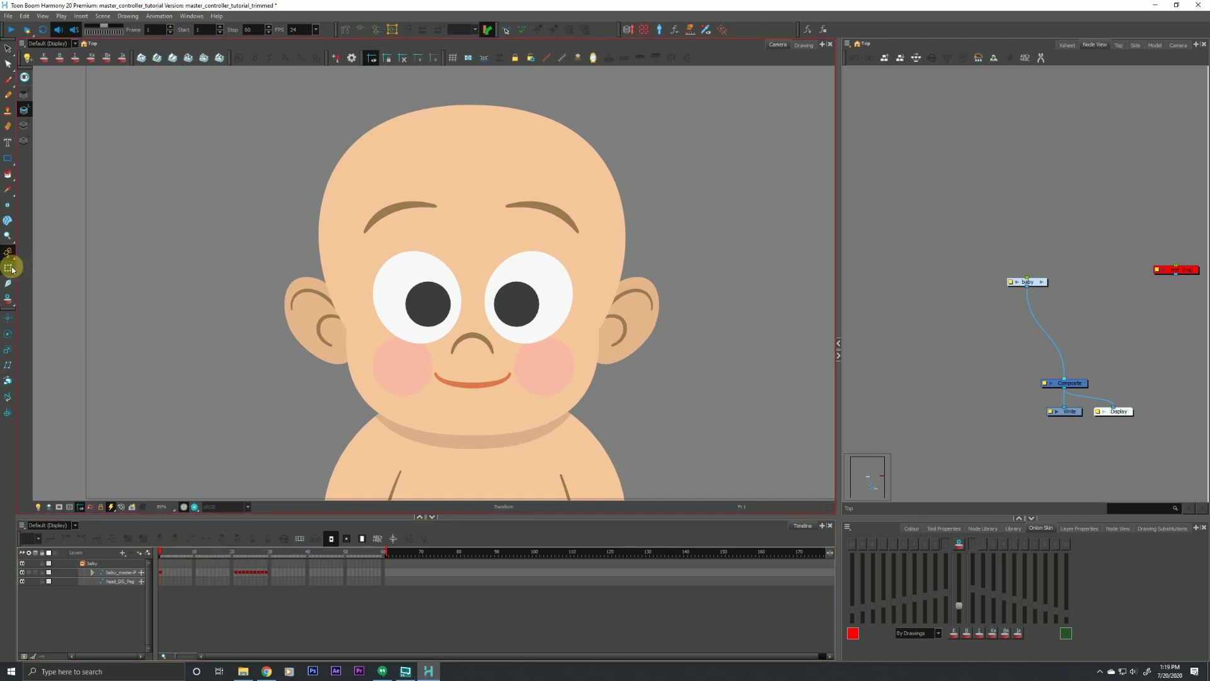
click(114, 573)
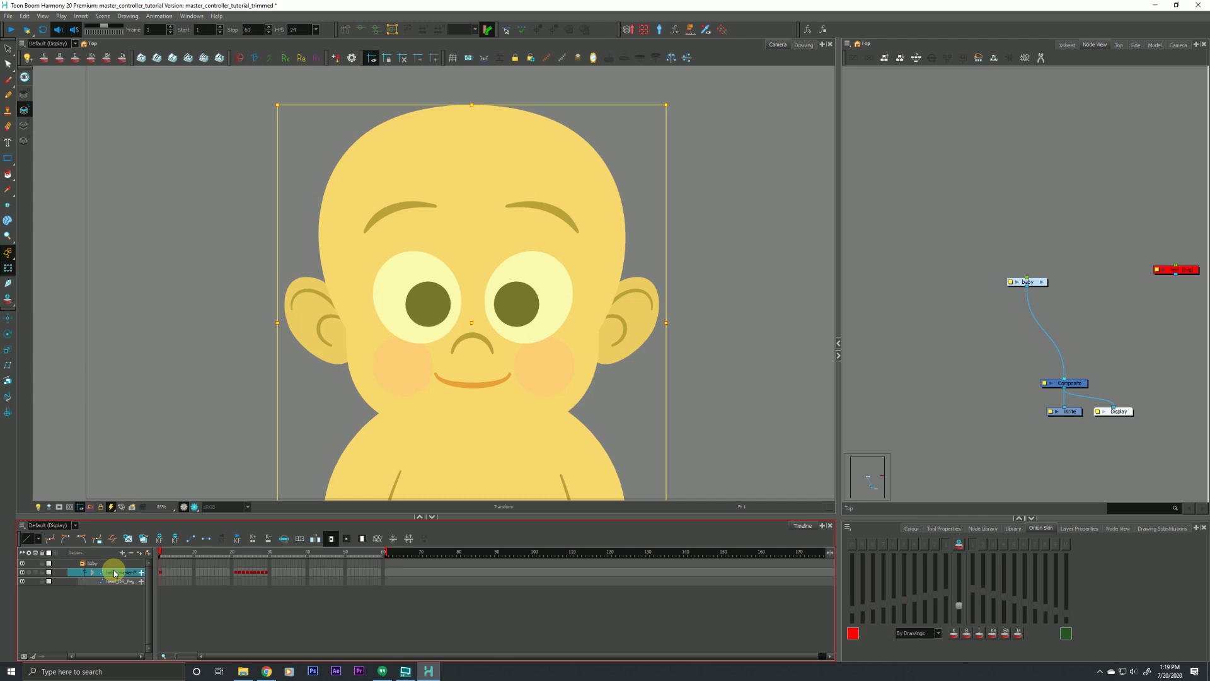
click(360, 29)
click(199, 185)
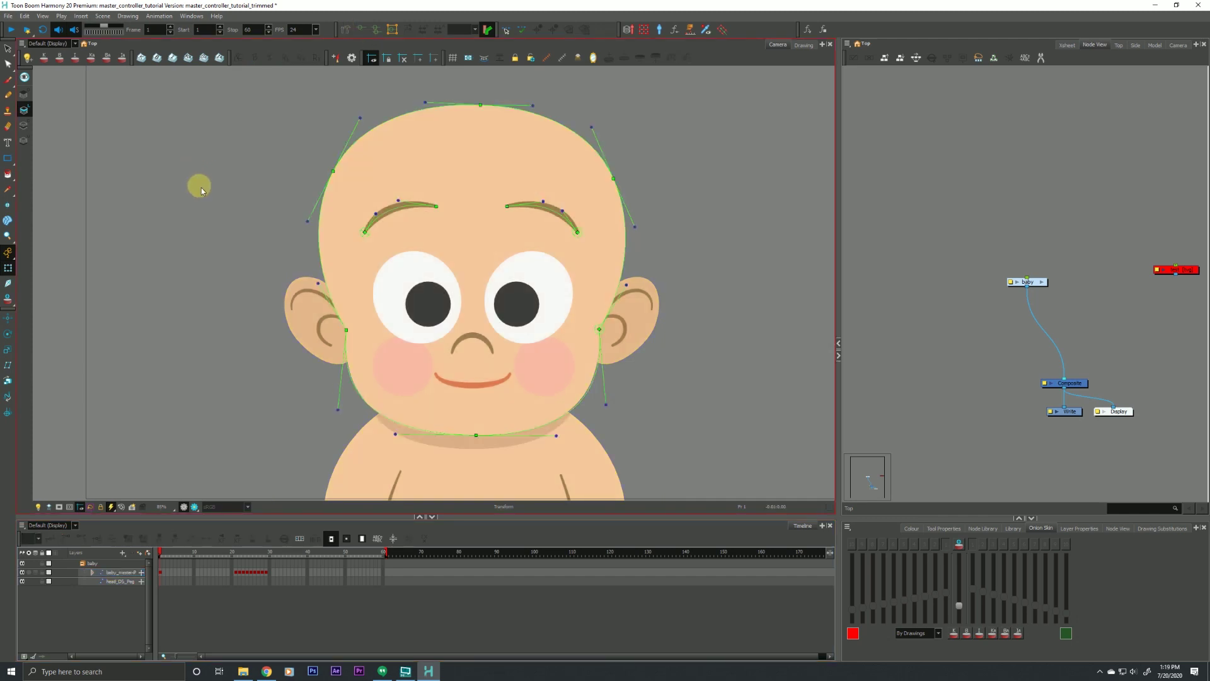
Try moving a head-outline point, the inner point of an eyebrow and one pupil, undoing each move
click(335, 170)
drag(331, 169, 275, 179)
key(ctrl+z)
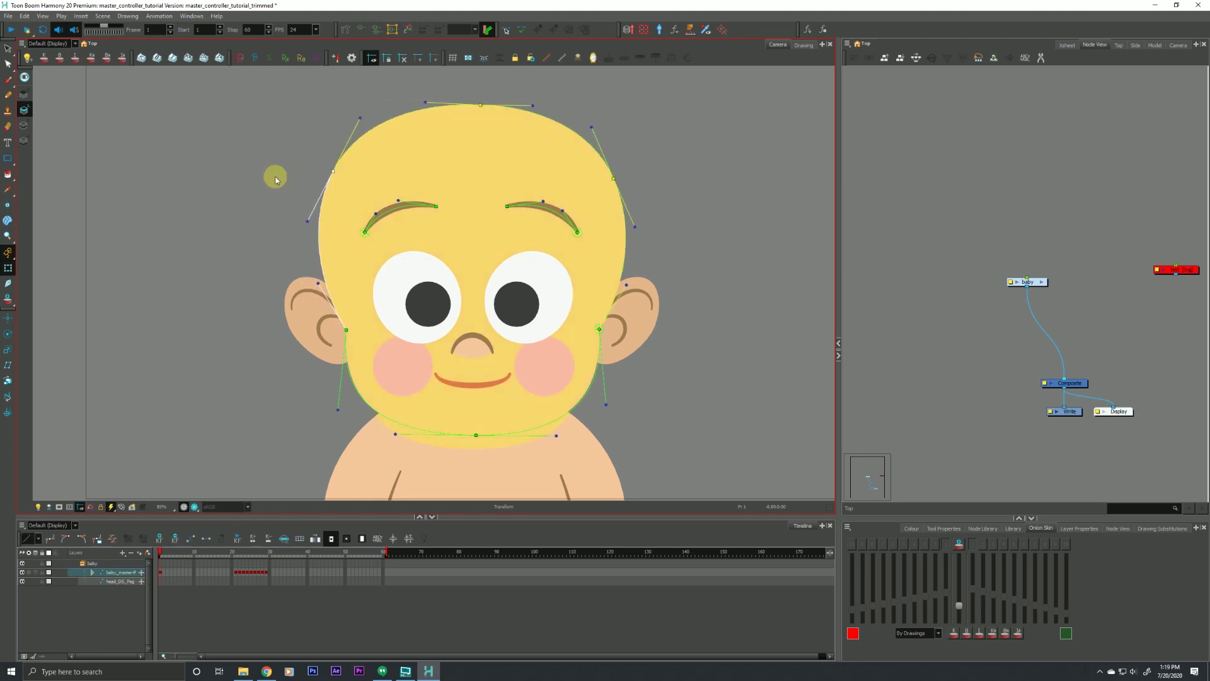
click(435, 206)
mouse_move(434, 207)
mouse_down()
mouse_move(438, 236)
mouse_move(436, 219)
mouse_up()
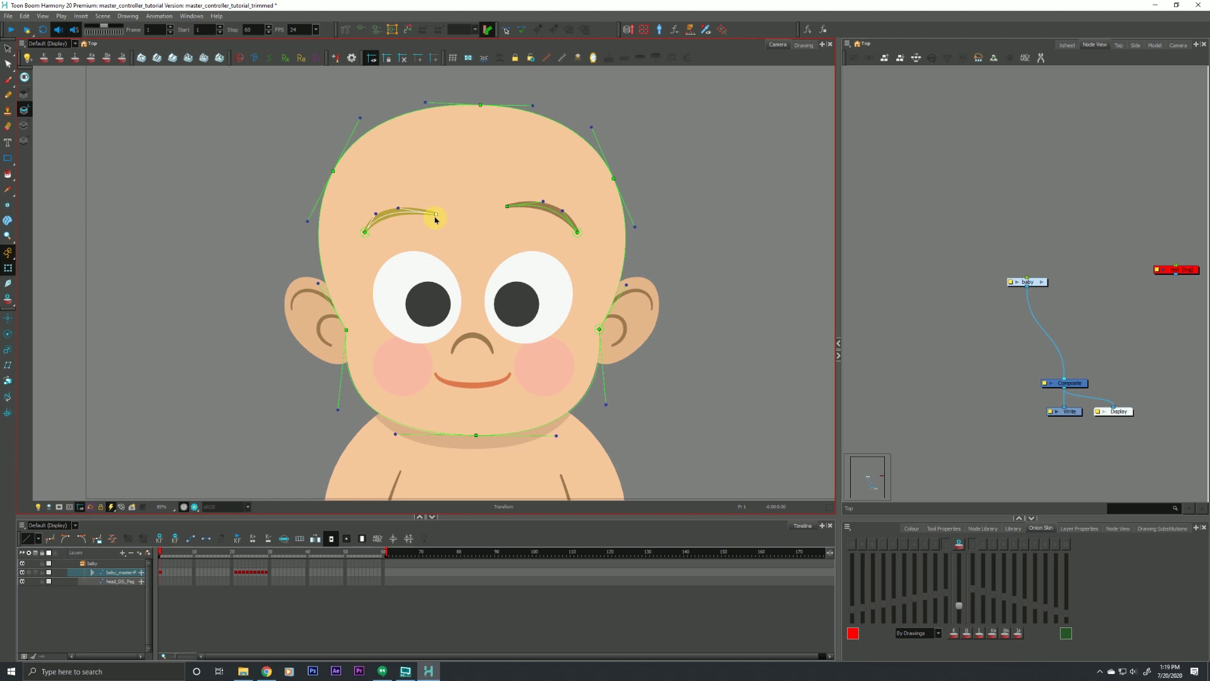
key(ctrl+z)
drag(436, 206, 439, 225)
key(ctrl+z)
drag(428, 304, 360, 322)
key(ctrl+z)
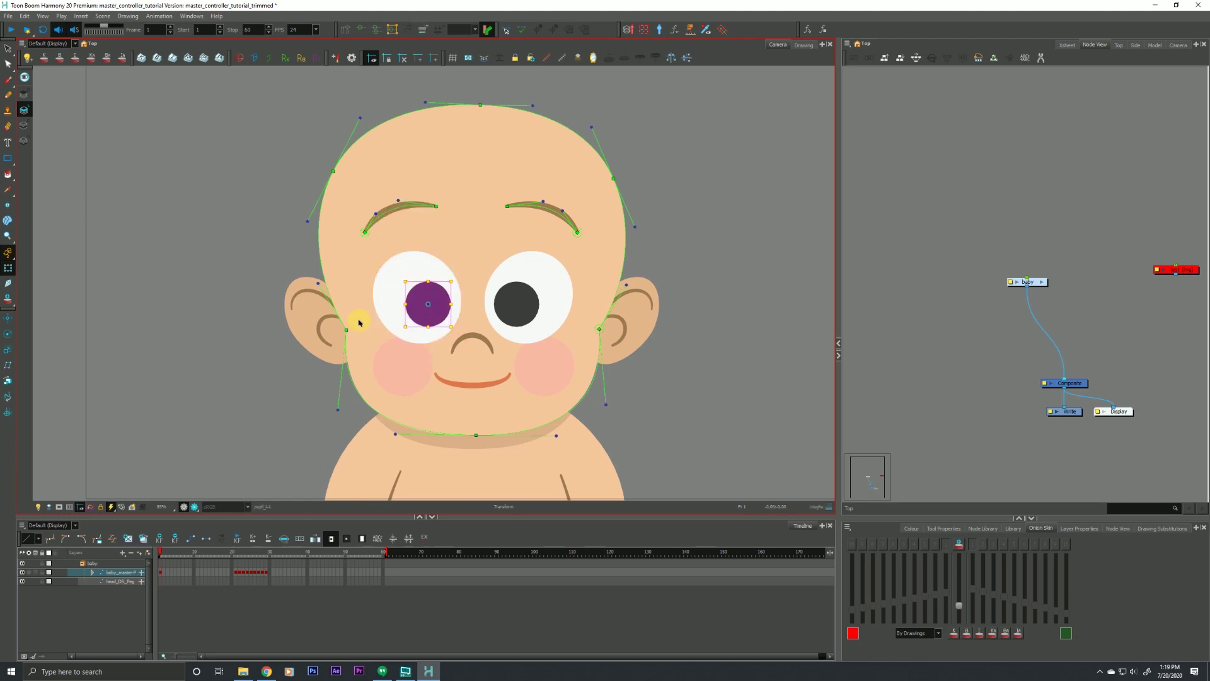
Step back and forth through the head-turn poses from frame 21, ending on the front-facing pose at frame 25
click(238, 554)
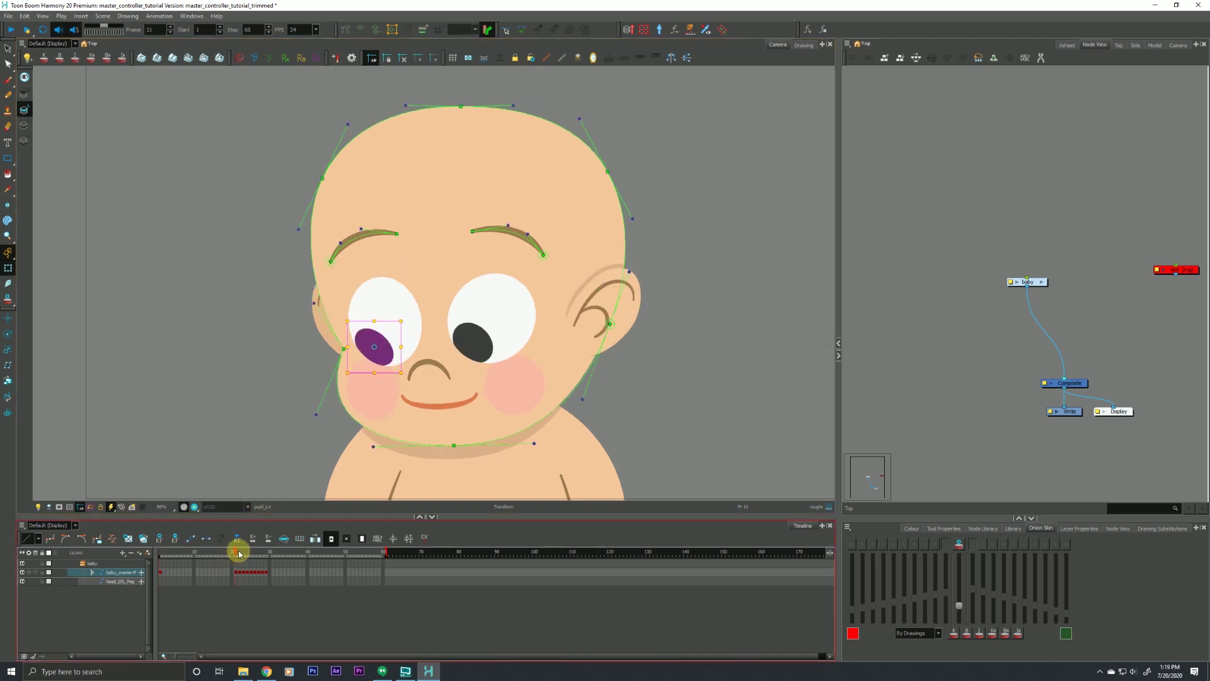
key(period)
key(period)
key(period)
key(period)
key(period)
key(period)
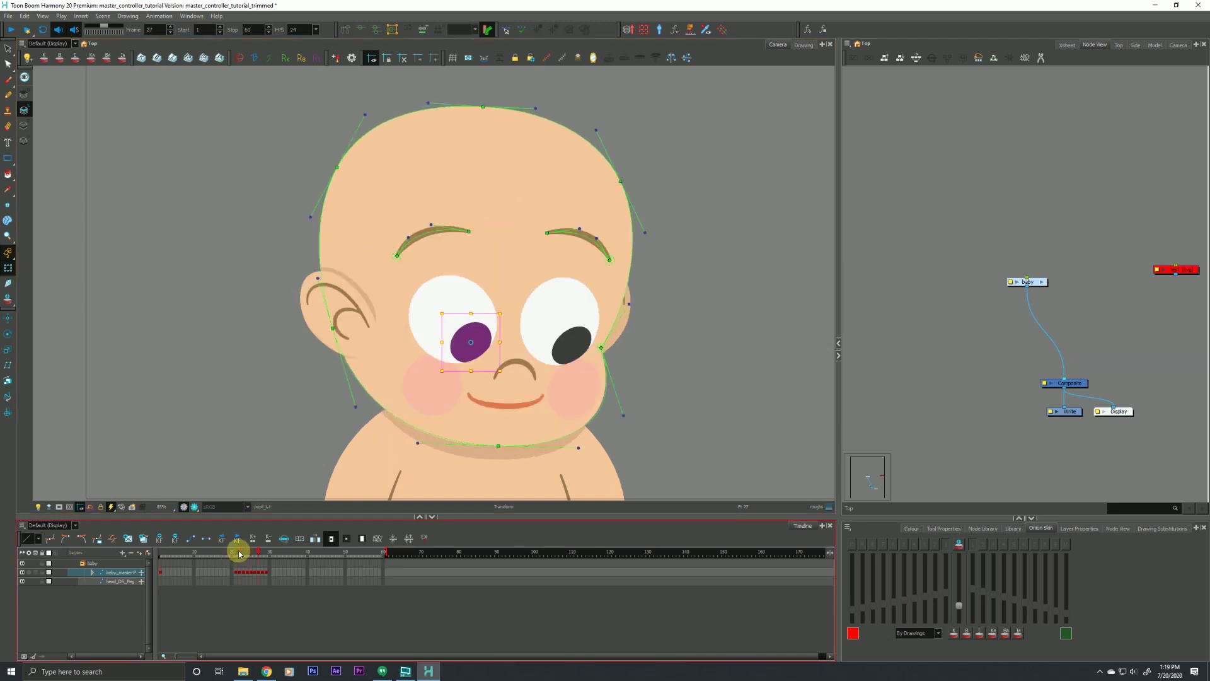
key(comma)
key(comma)
key(comma)
key(comma)
key(comma)
key(comma)
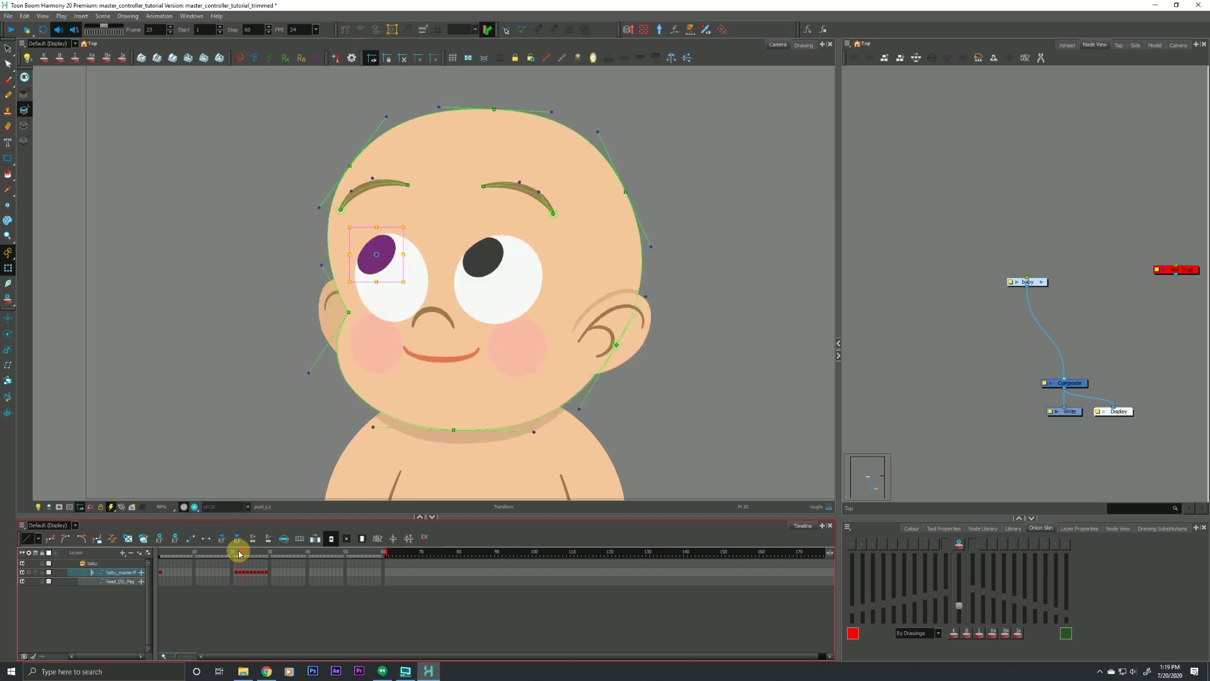
key(period)
key(period)
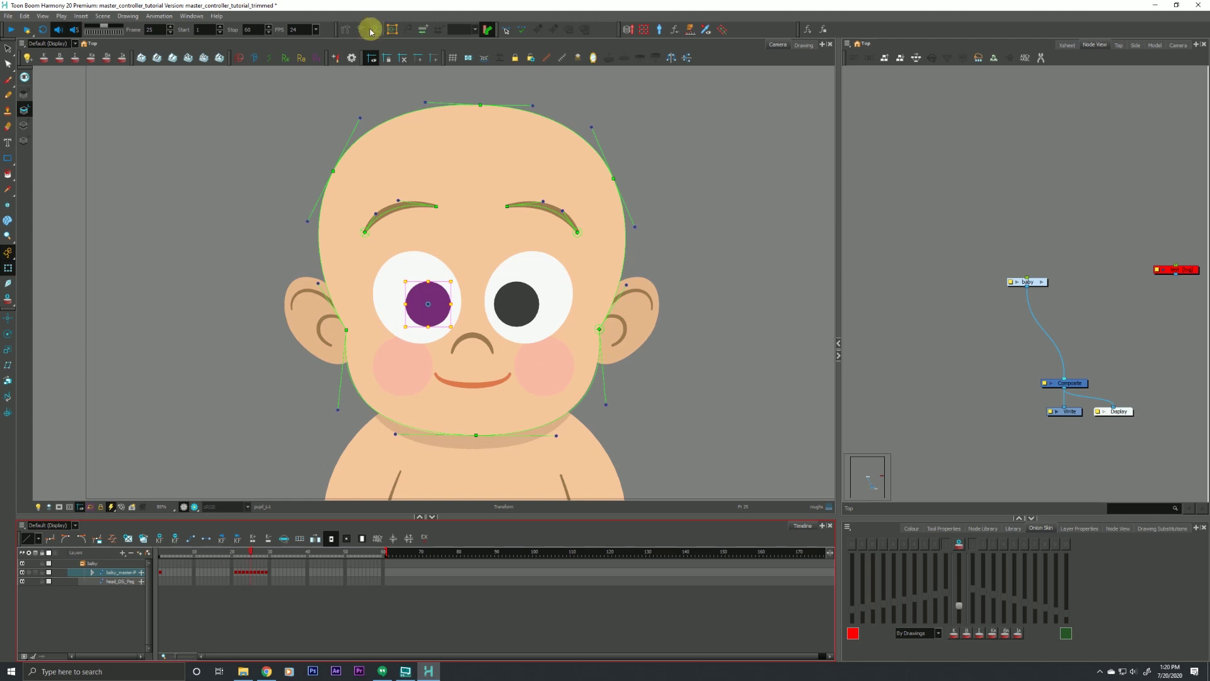
Hide all rig controls and check that the Master Controller toolbar is enabled
click(563, 59)
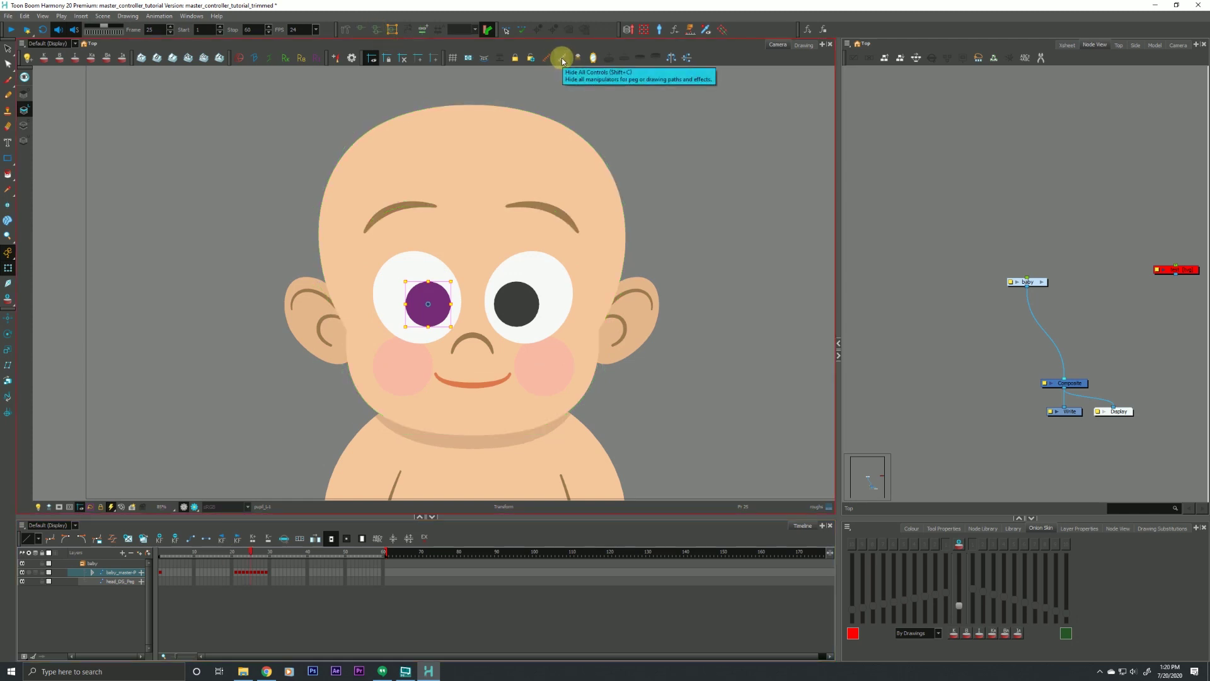
click(946, 363)
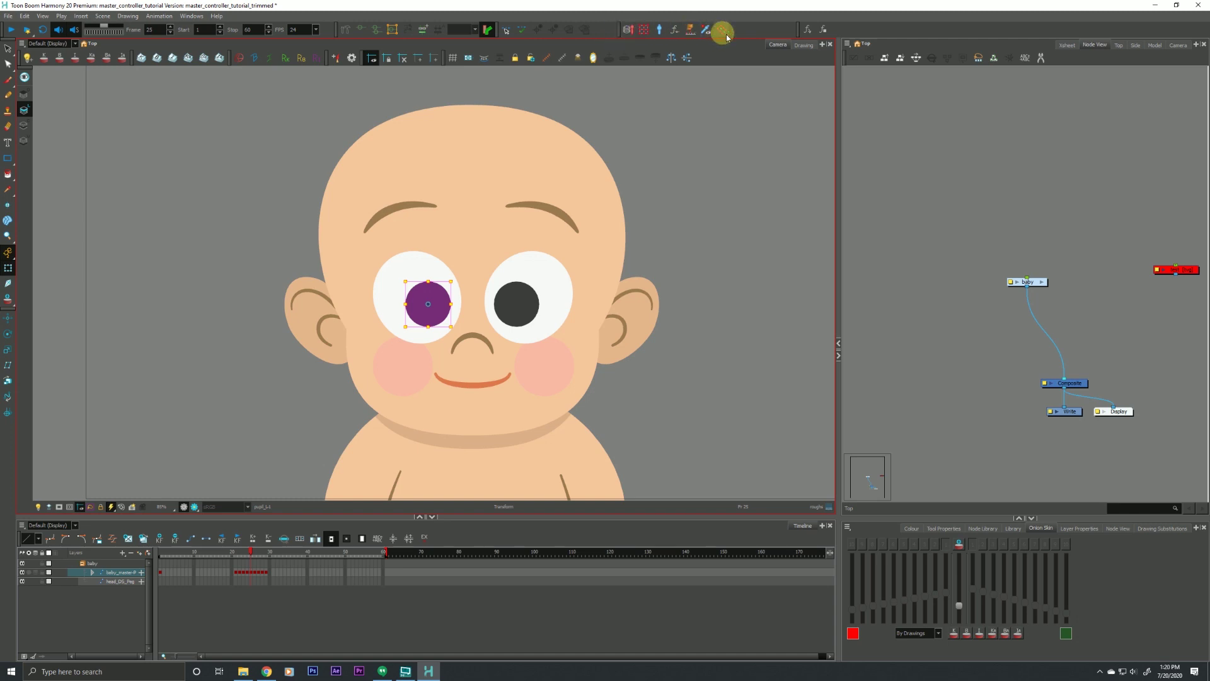
right_click(885, 33)
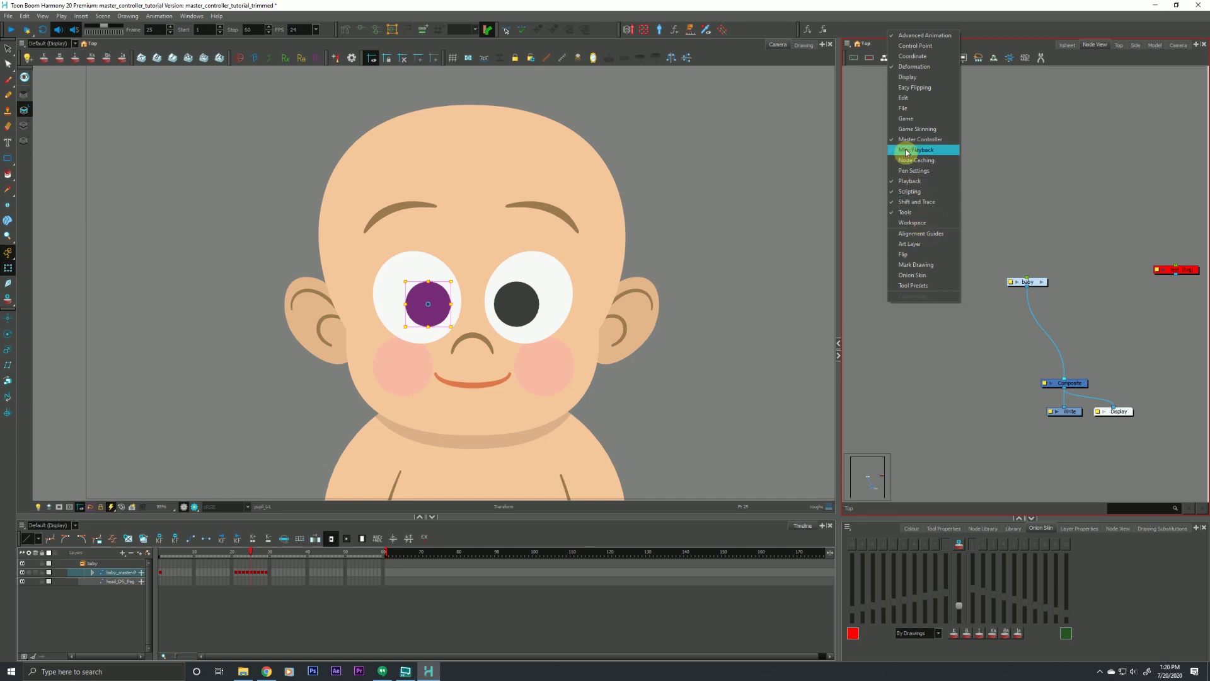
click(864, 22)
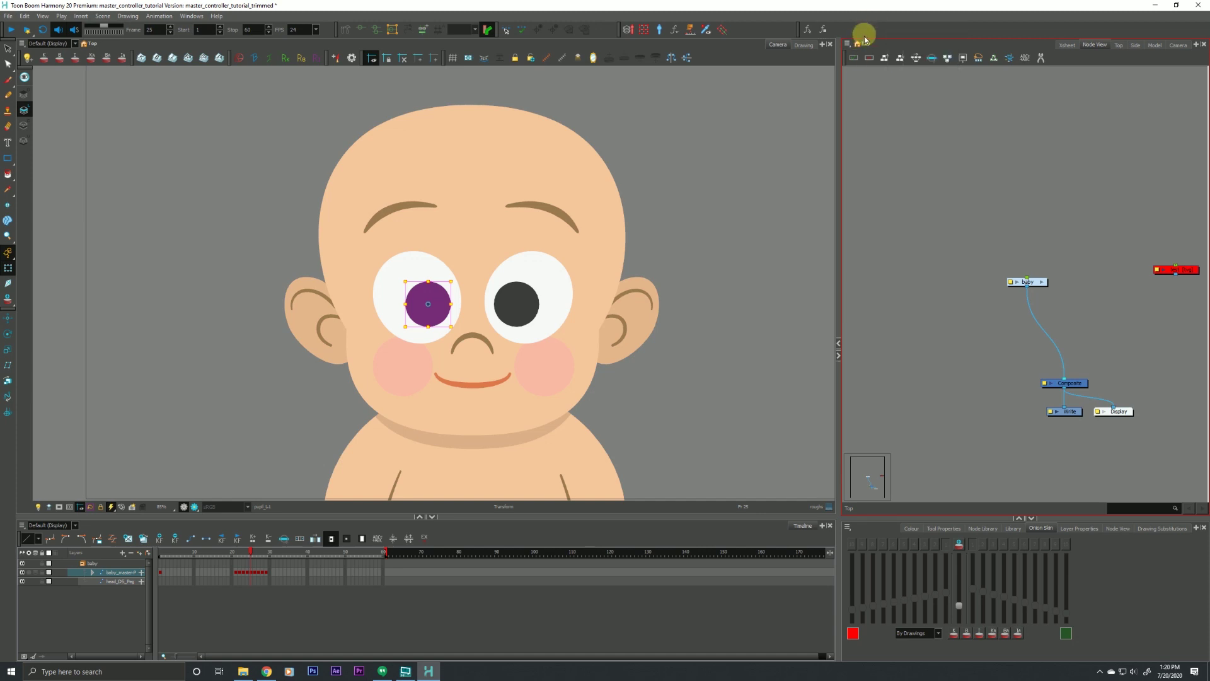
Open the baby group in the node network and select the baby_head group inside it
click(1040, 281)
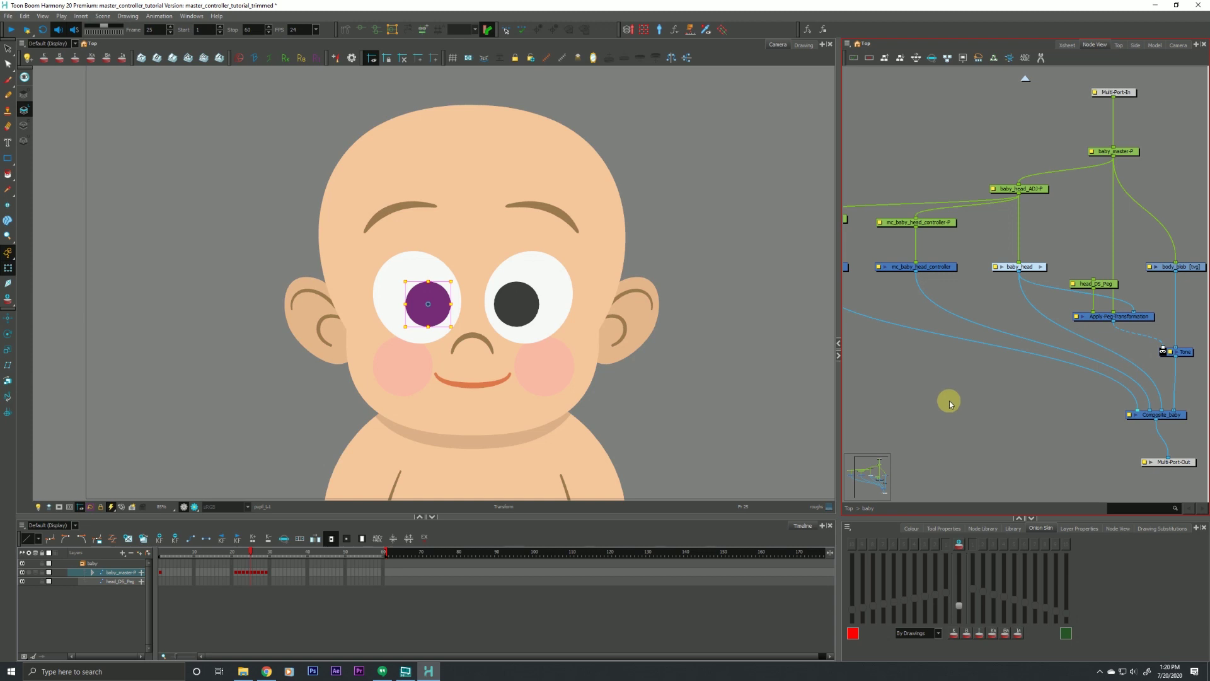
click(991, 259)
click(1016, 266)
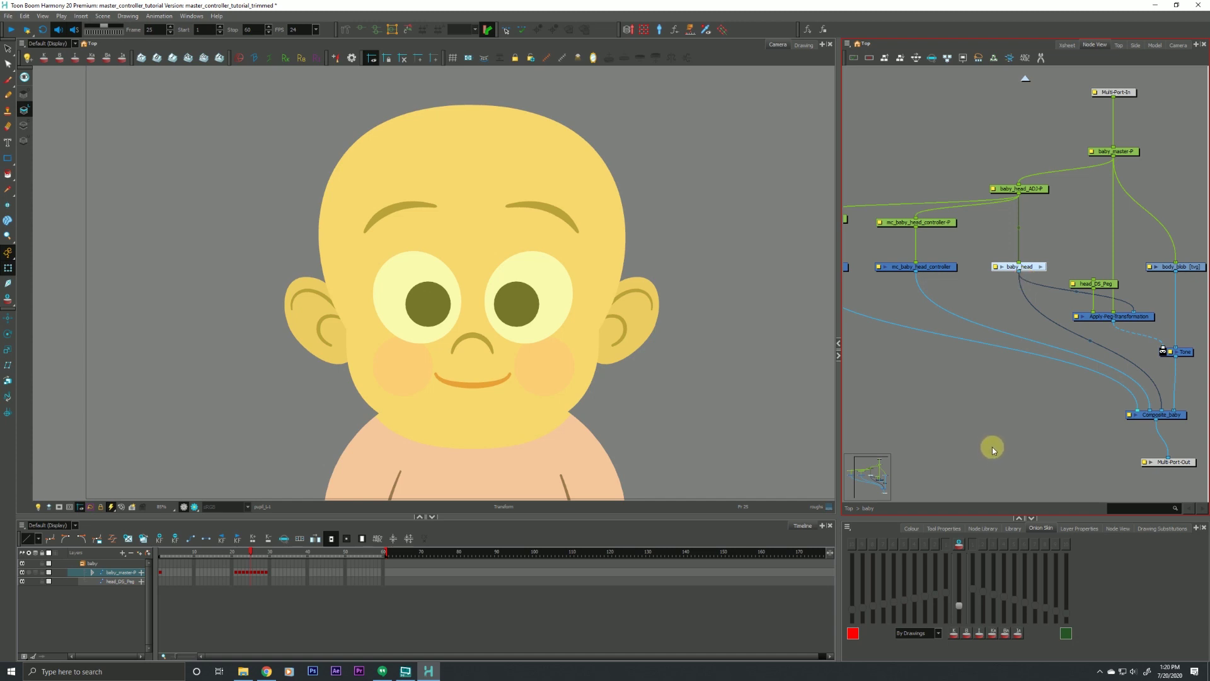
click(1000, 261)
click(1002, 266)
key(d)
key(d)
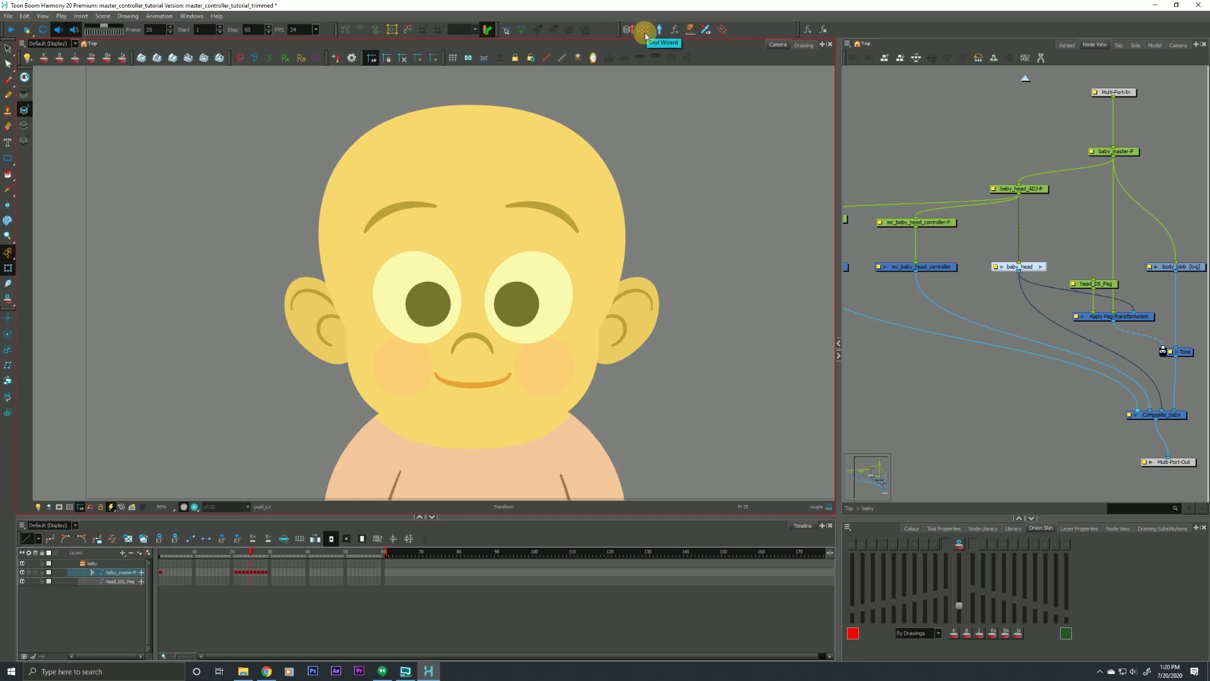
Start the Master Controller Grid Wizard with the 3x3 grid preset and move its window clear of the baby's face
click(644, 30)
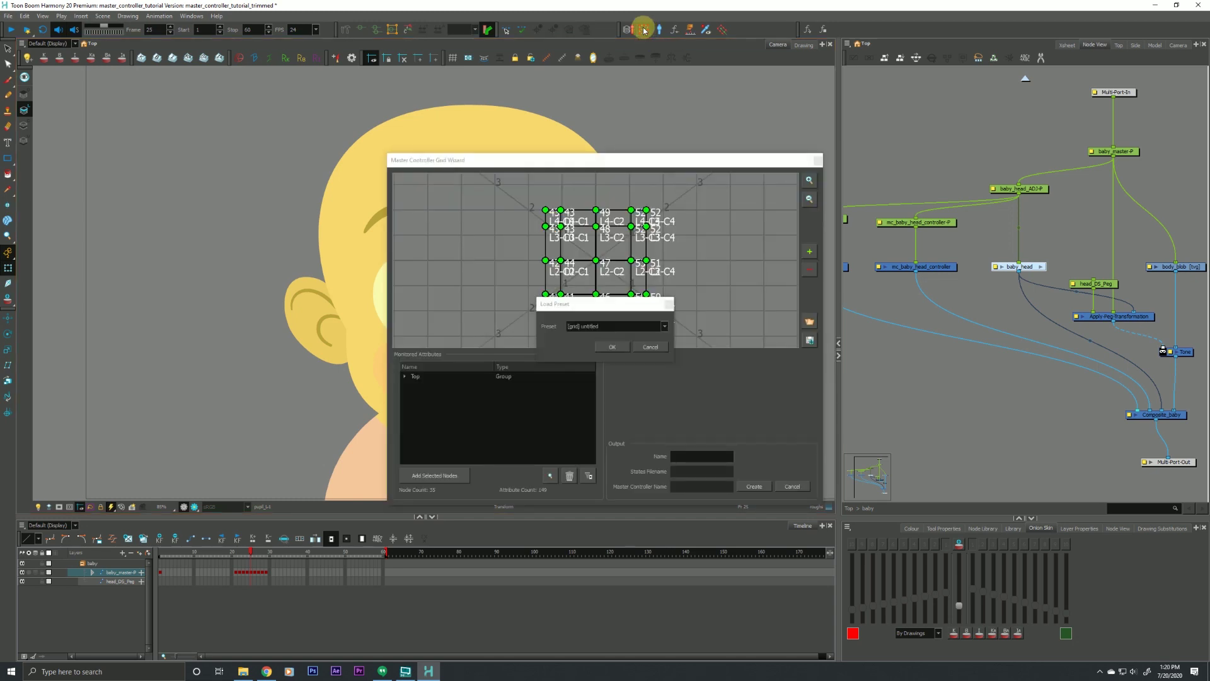
drag(563, 304, 563, 291)
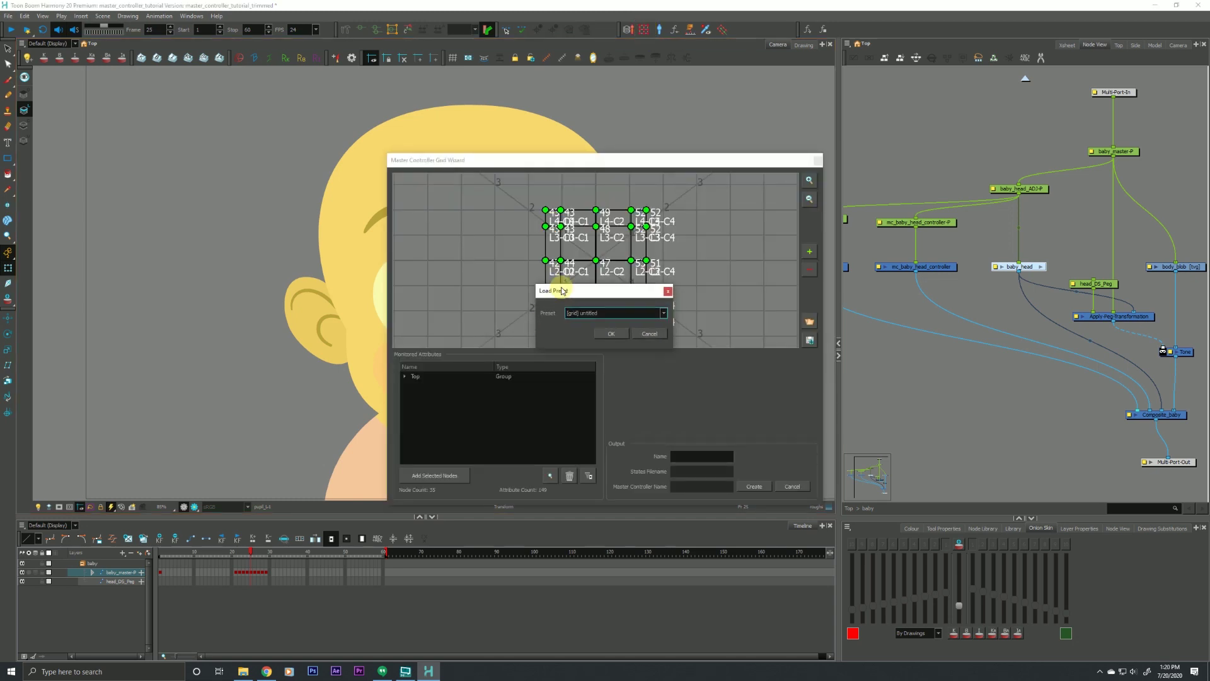
click(577, 313)
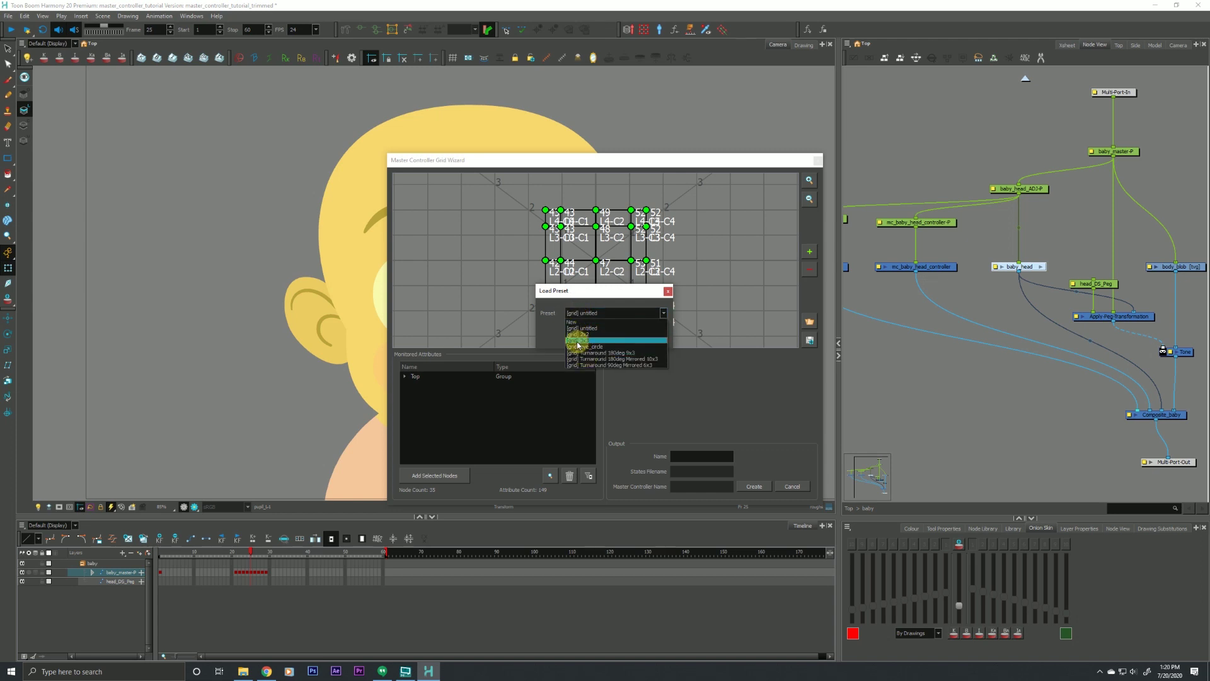
click(572, 341)
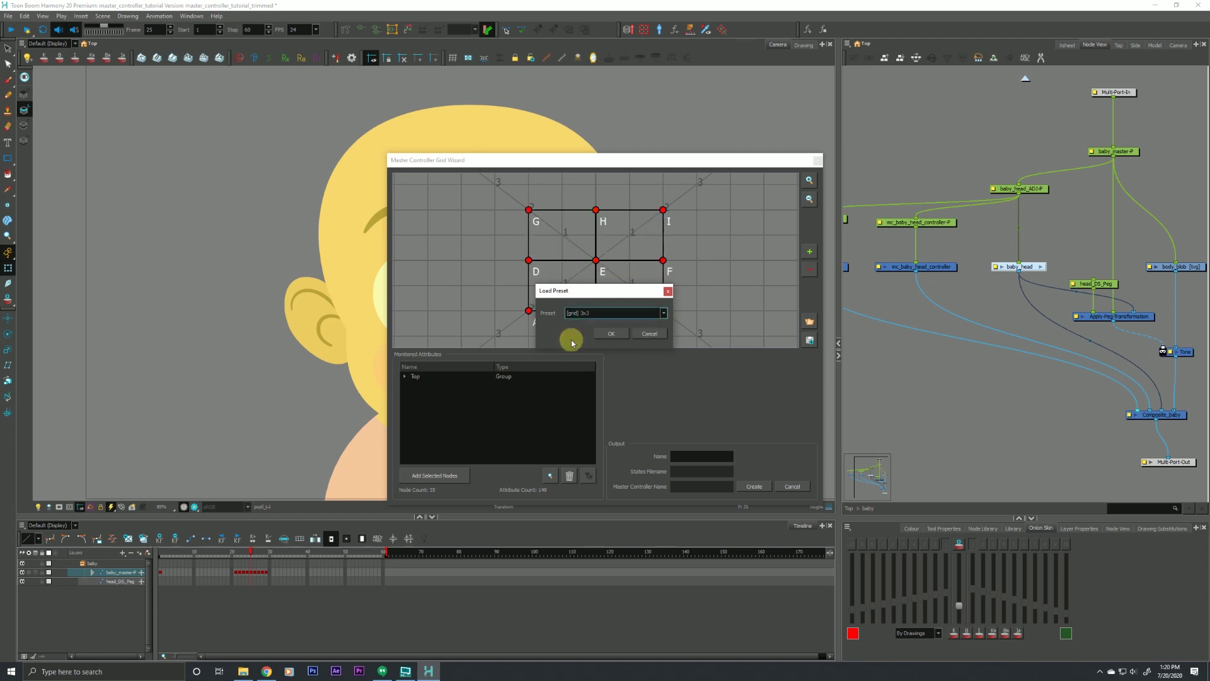
click(611, 333)
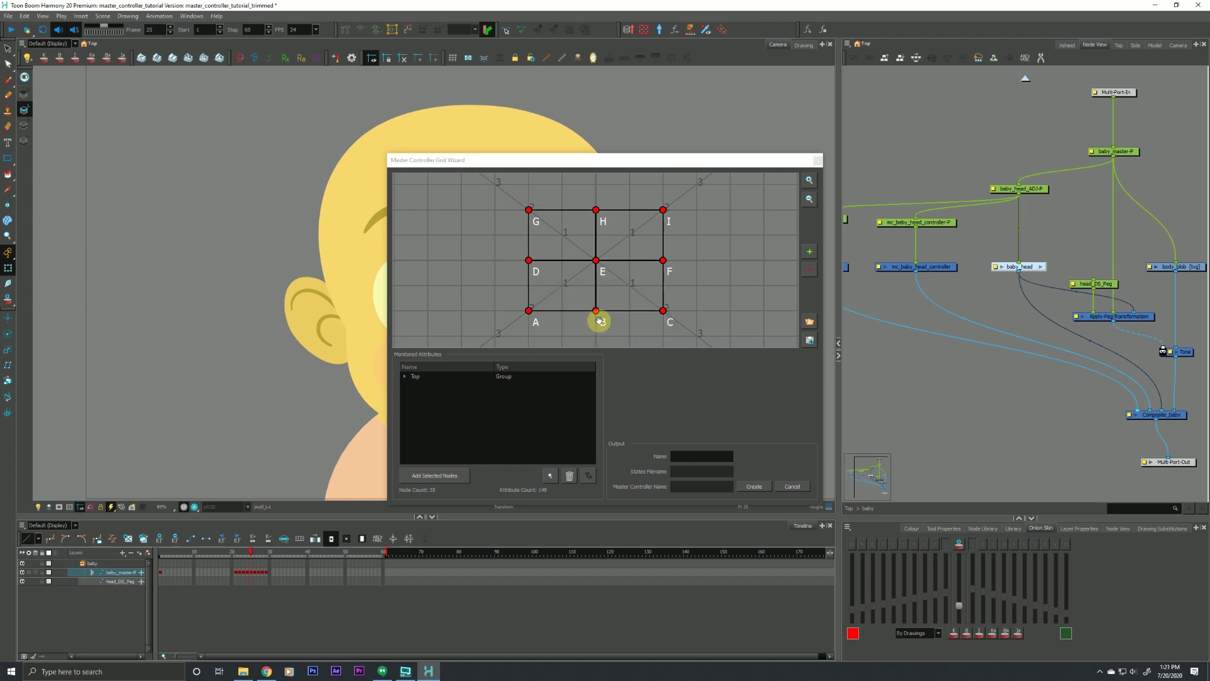
drag(472, 157, 697, 155)
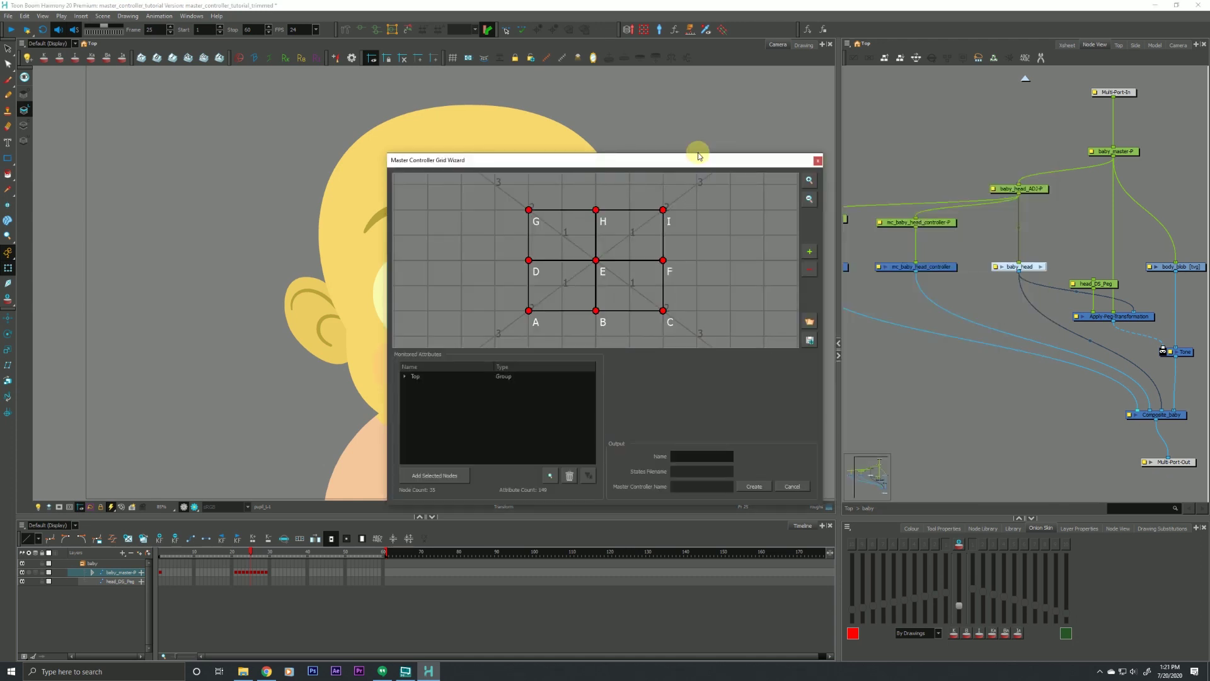
drag(454, 160, 686, 142)
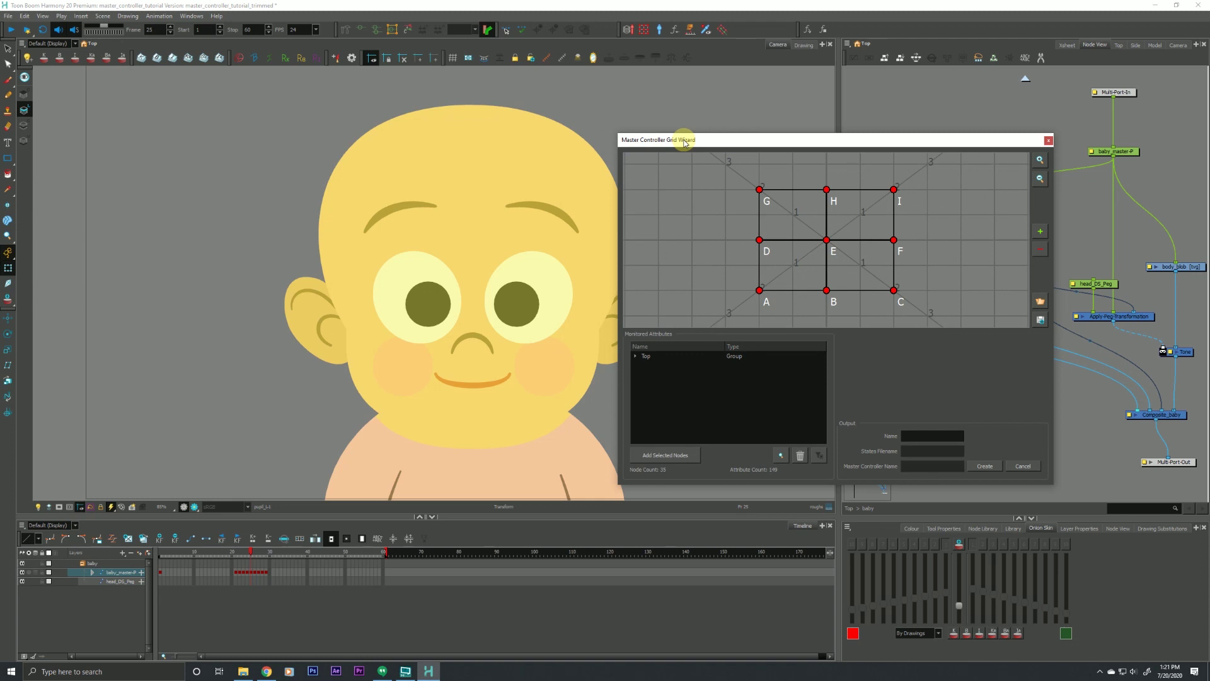
Go to frame 21 and select the first head-turn keyframe on the baby's master peg, moving the wizard slightly aside
drag(242, 553, 235, 556)
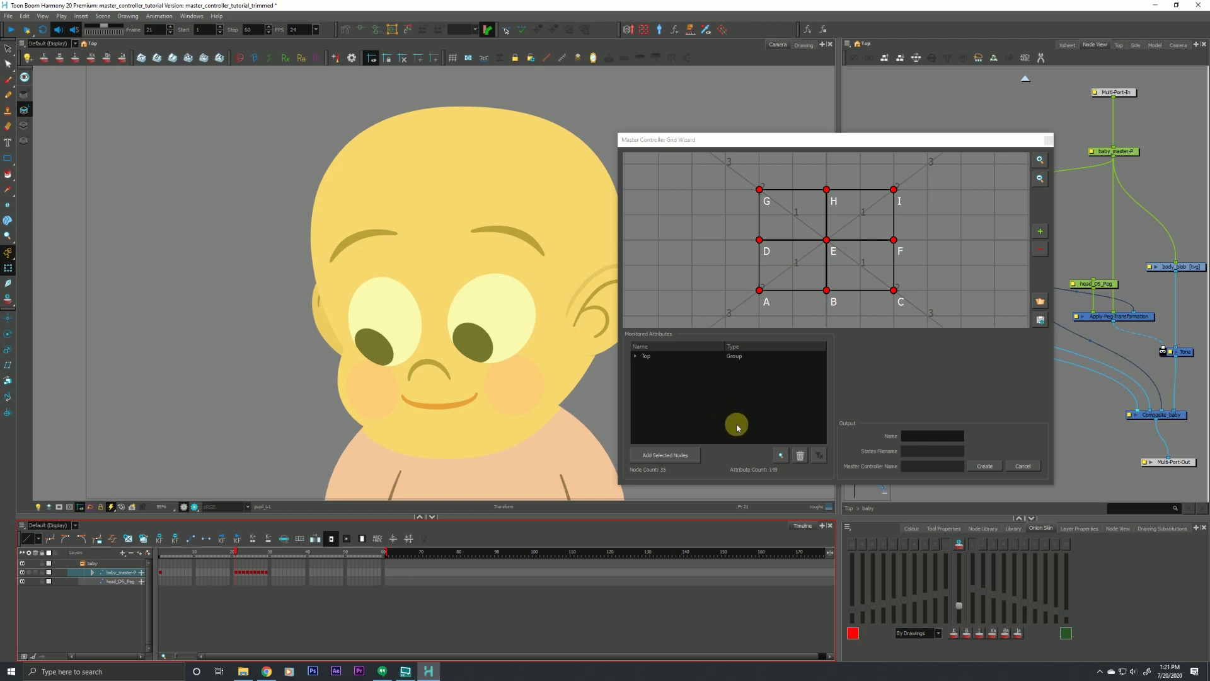
click(713, 136)
drag(714, 135, 699, 126)
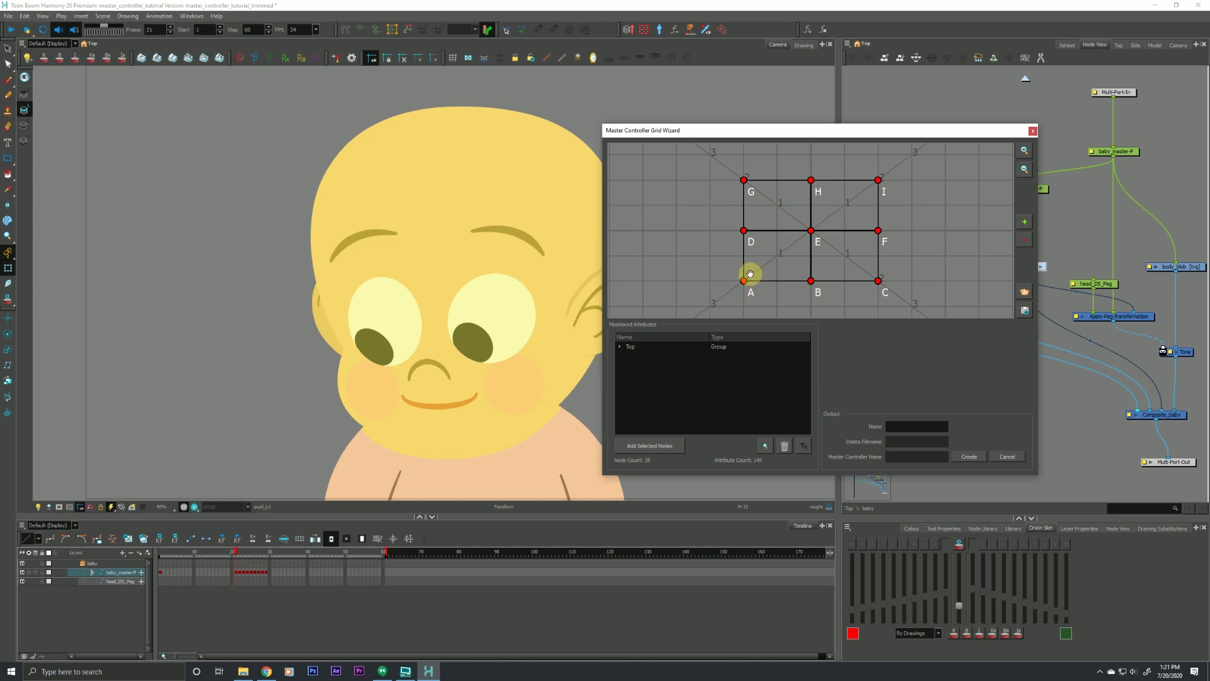
click(241, 575)
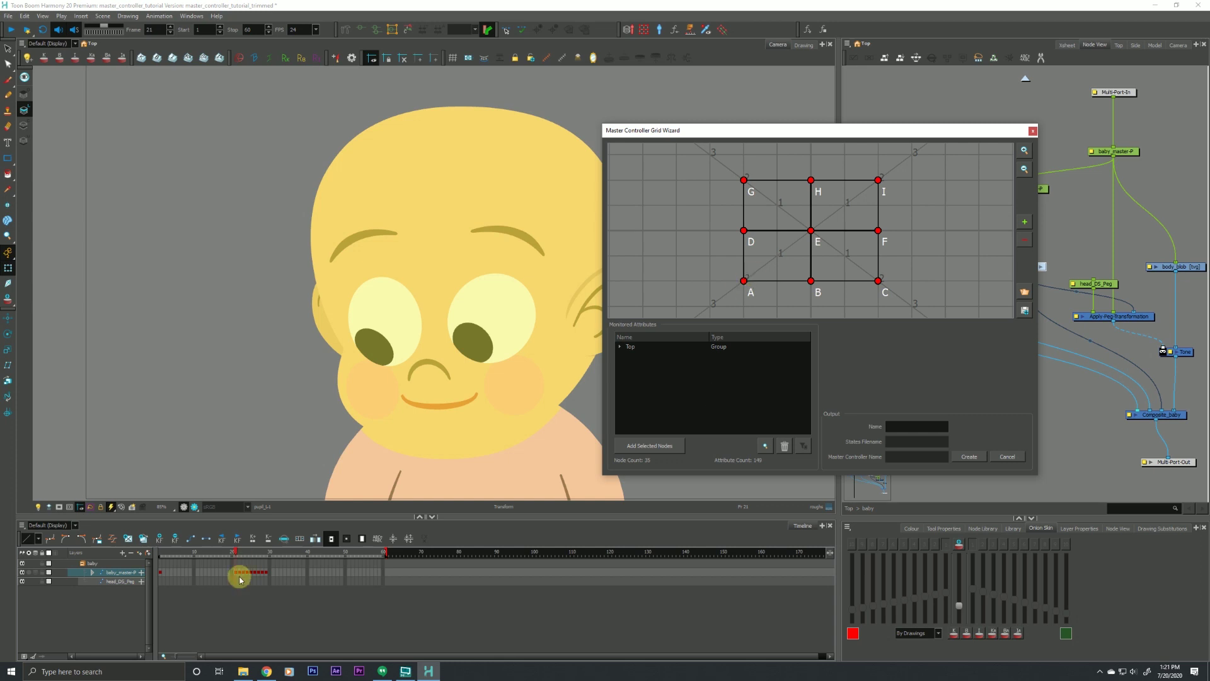
click(243, 576)
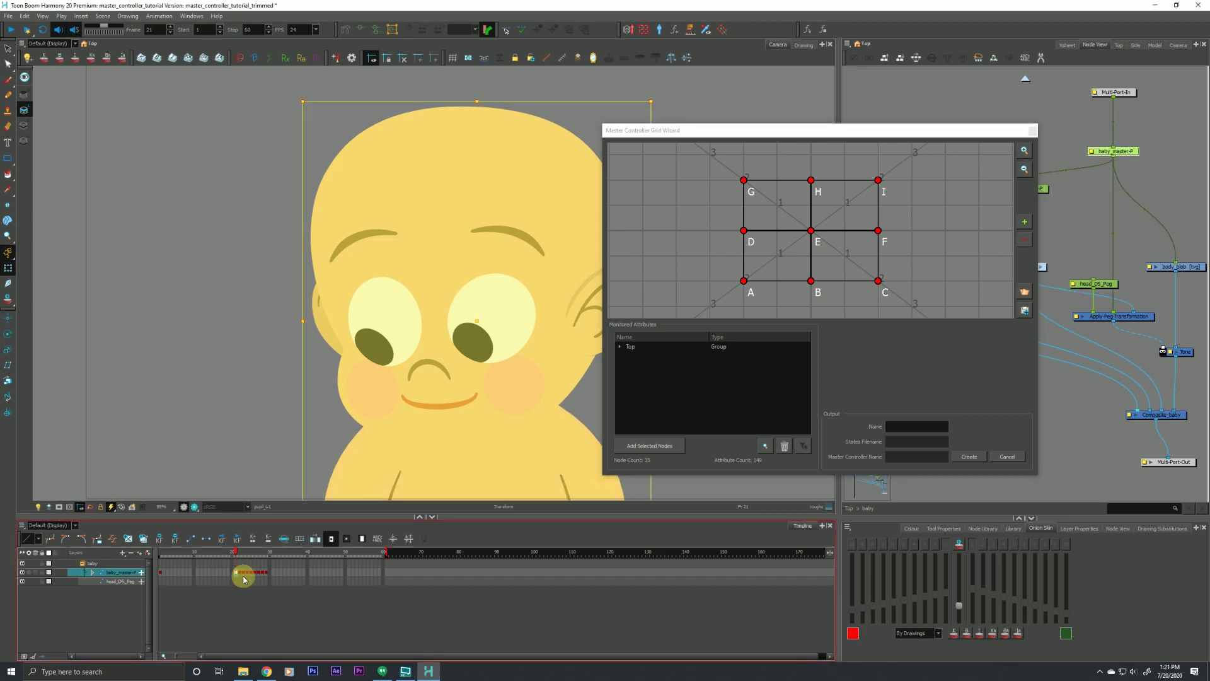
Assign frame 21 to pose point A of the grid
click(744, 281)
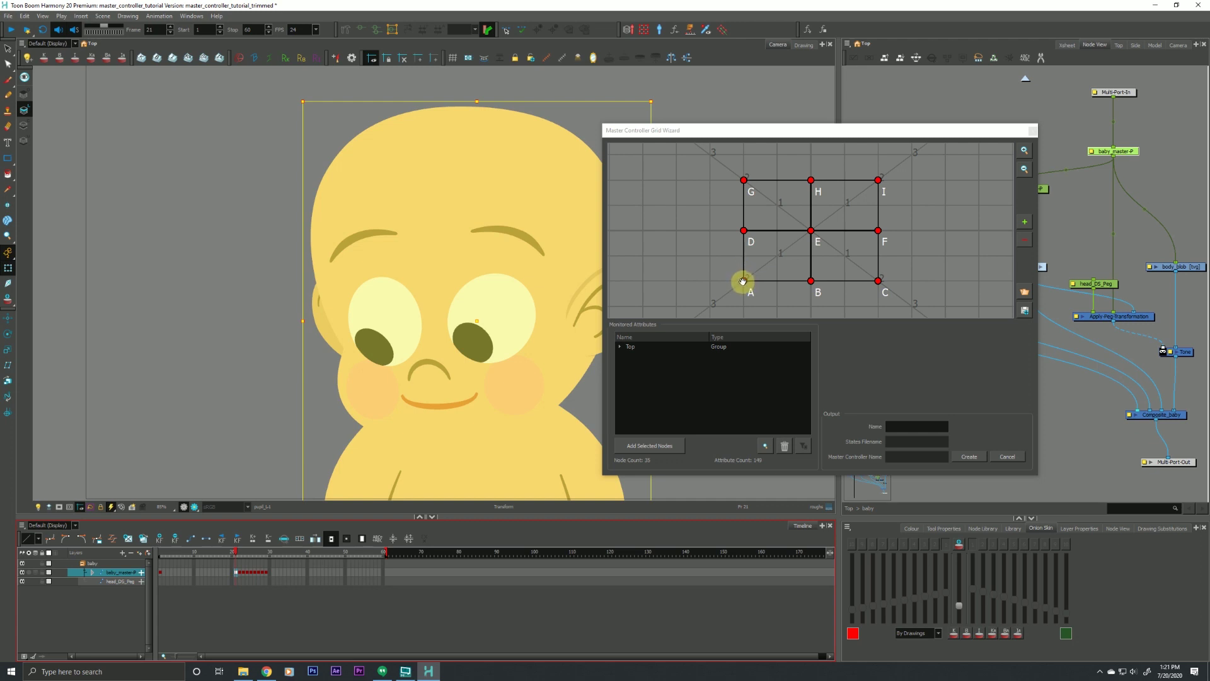
double_click(743, 280)
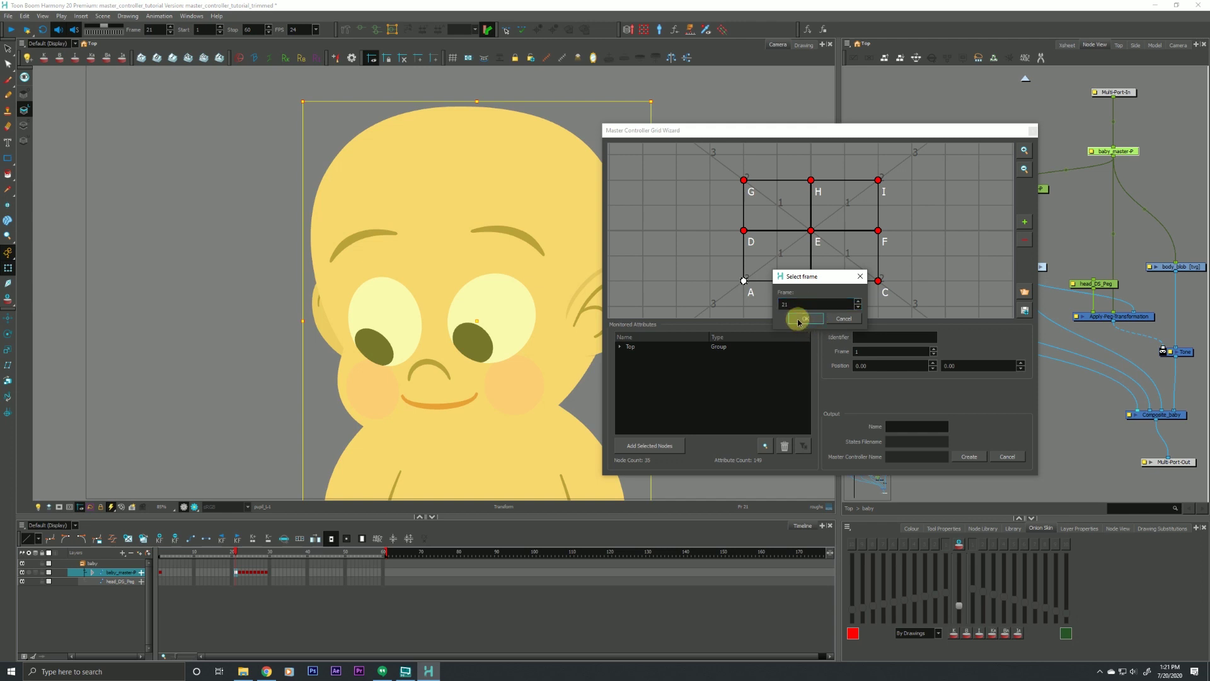
click(799, 318)
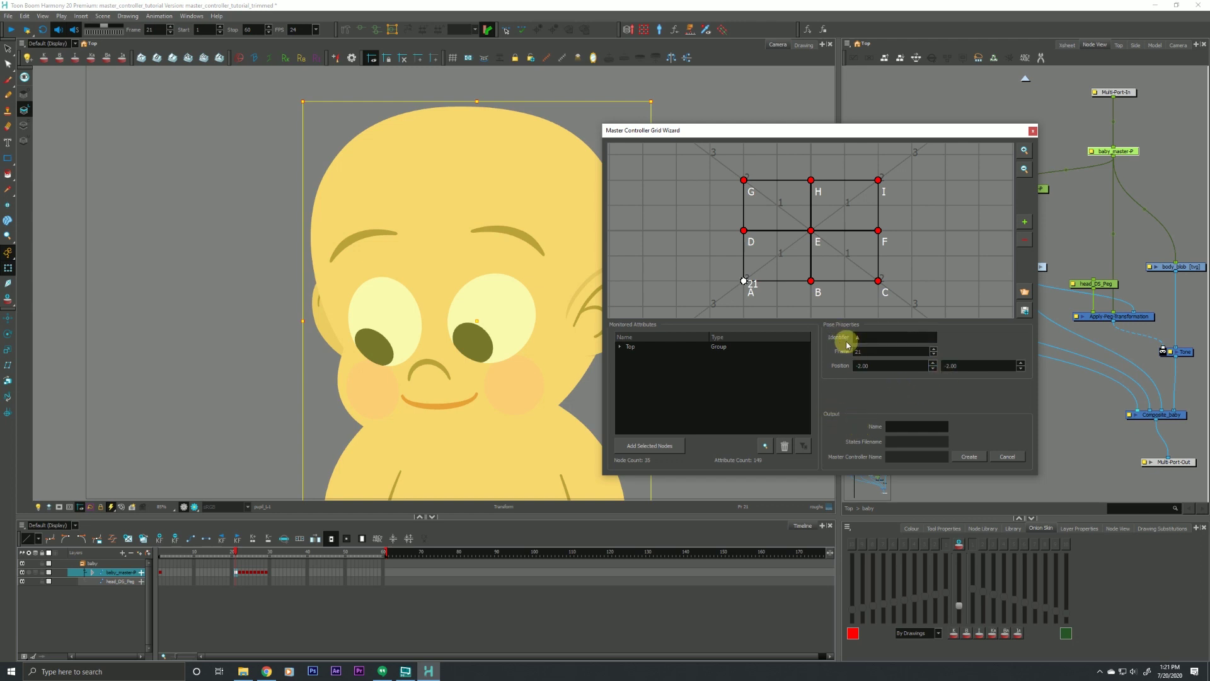
Try "screen L down" as the identifier of pose point A, and set it back to "A"
double_click(870, 338)
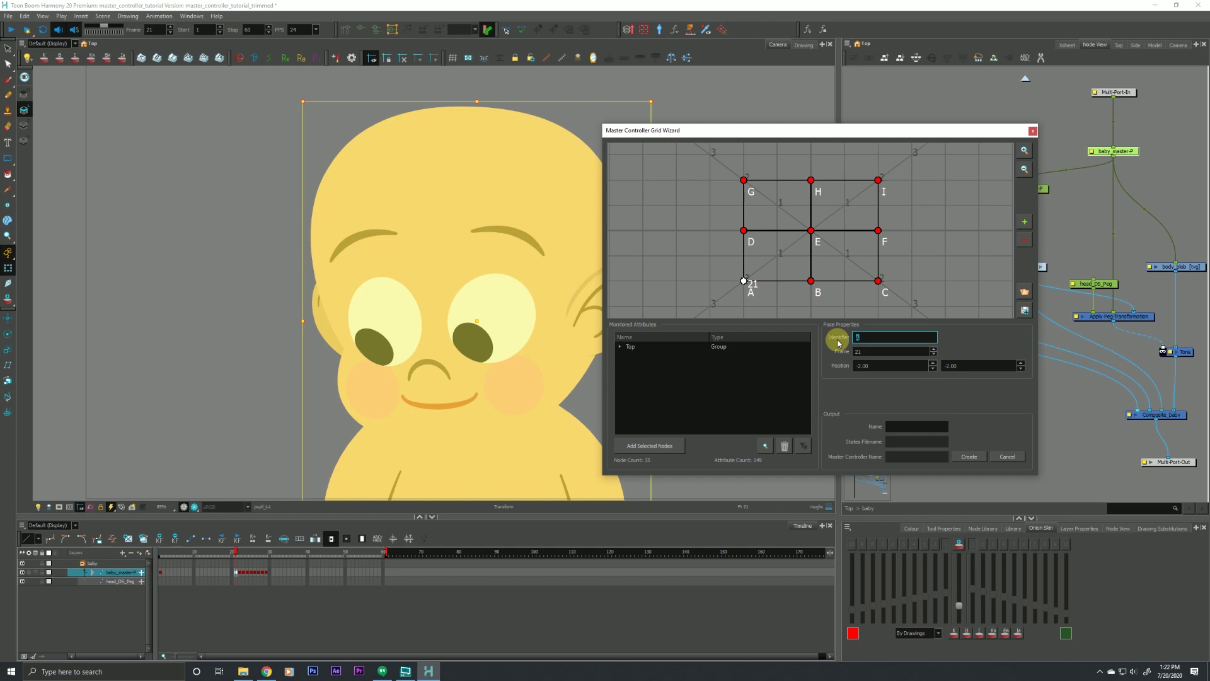
text(screen L down)
drag(900, 337, 828, 337)
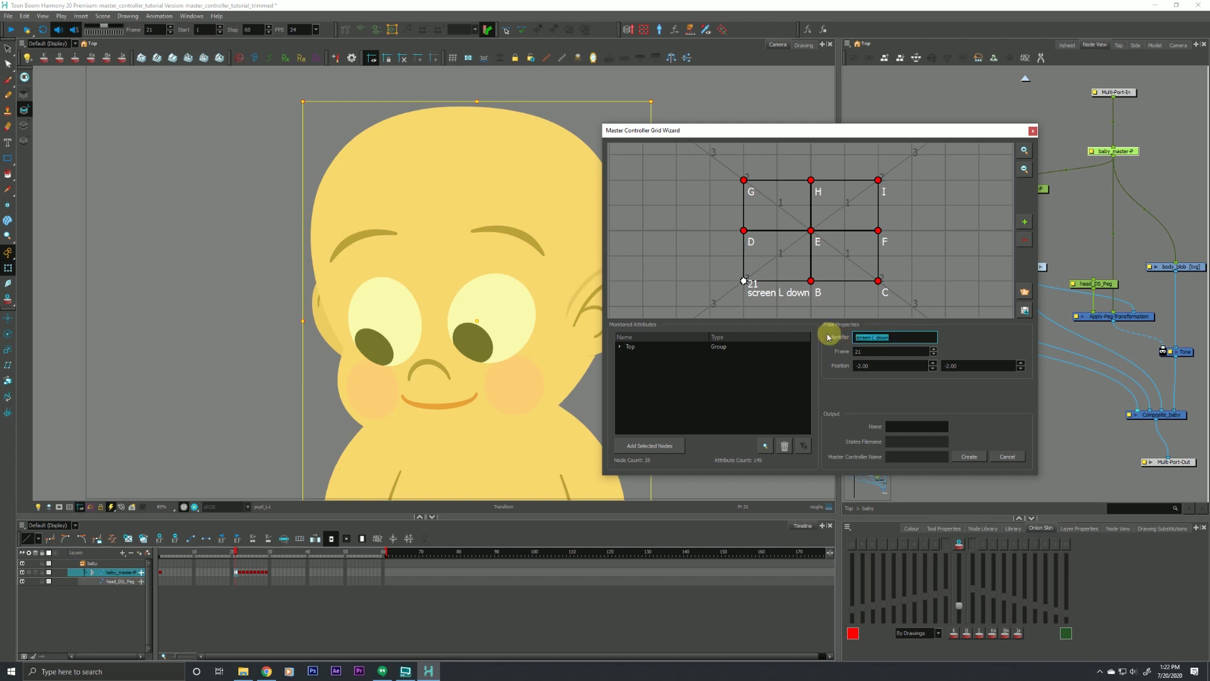
text(A)
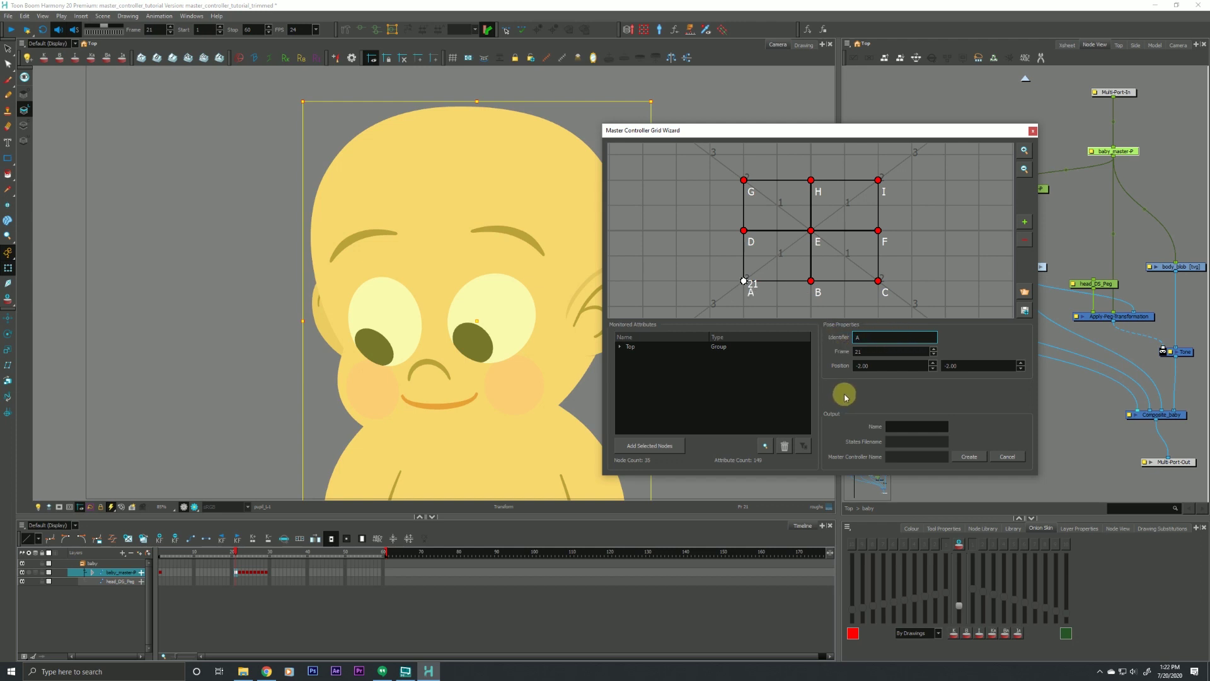
double_click(861, 351)
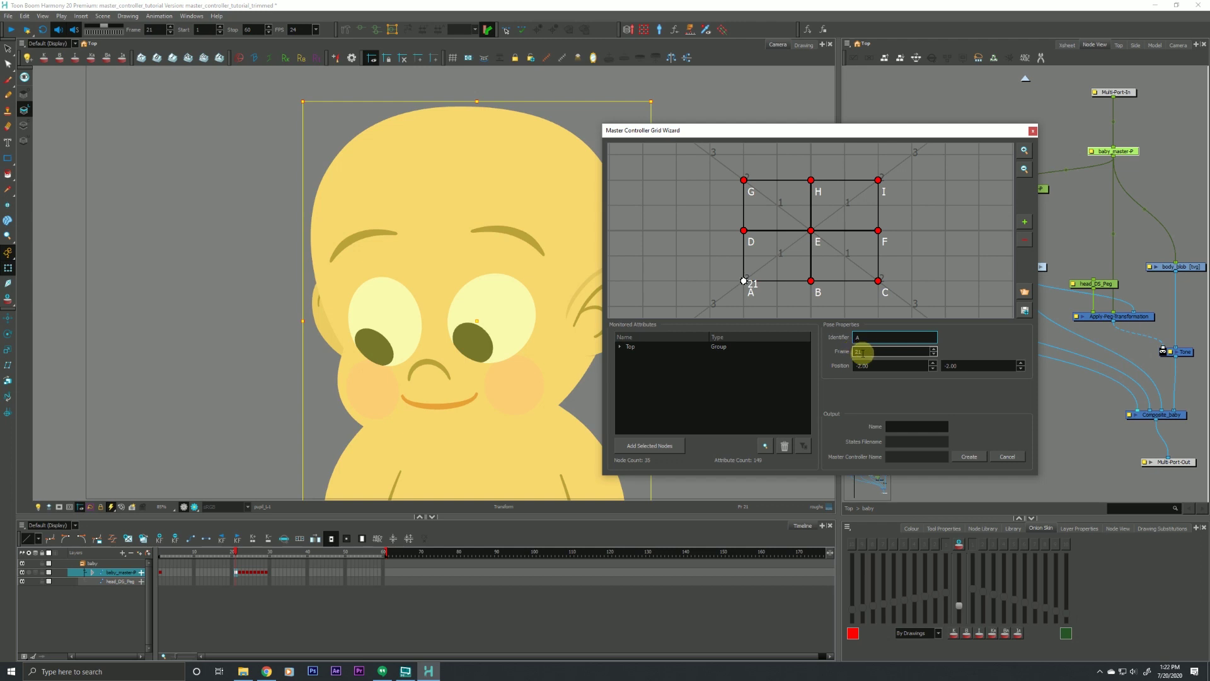
click(870, 338)
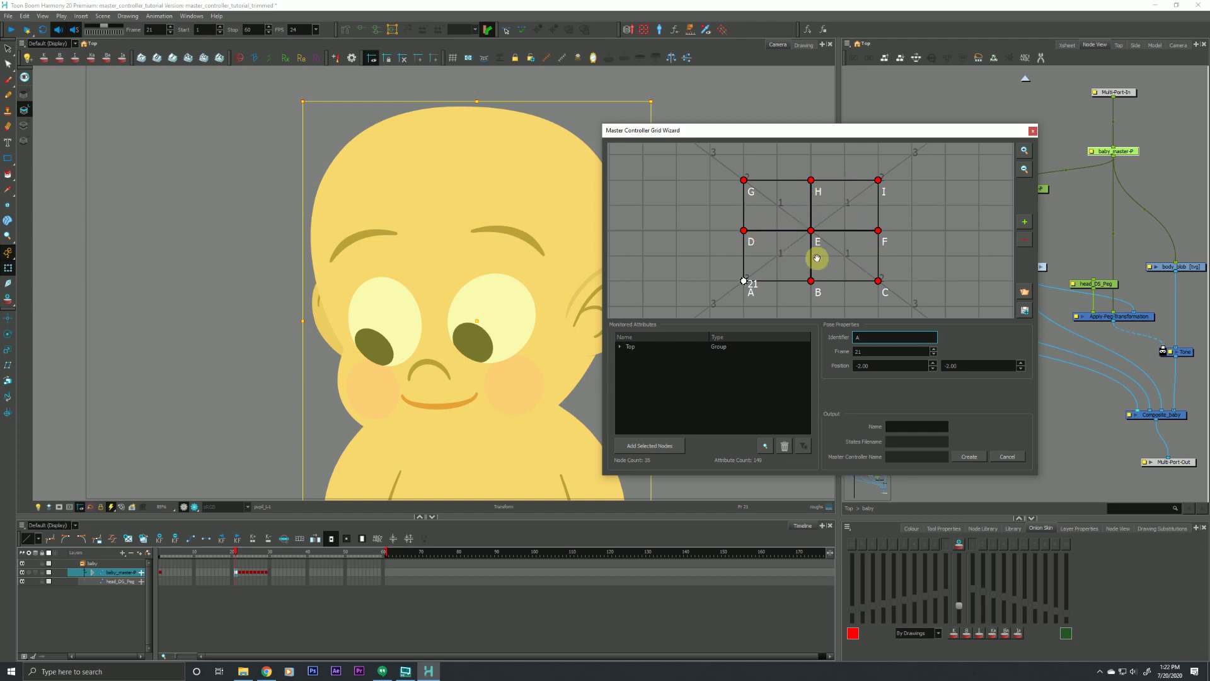
Assign frame 22 to pose point D and frame 23 to pose point G of the grid
click(240, 572)
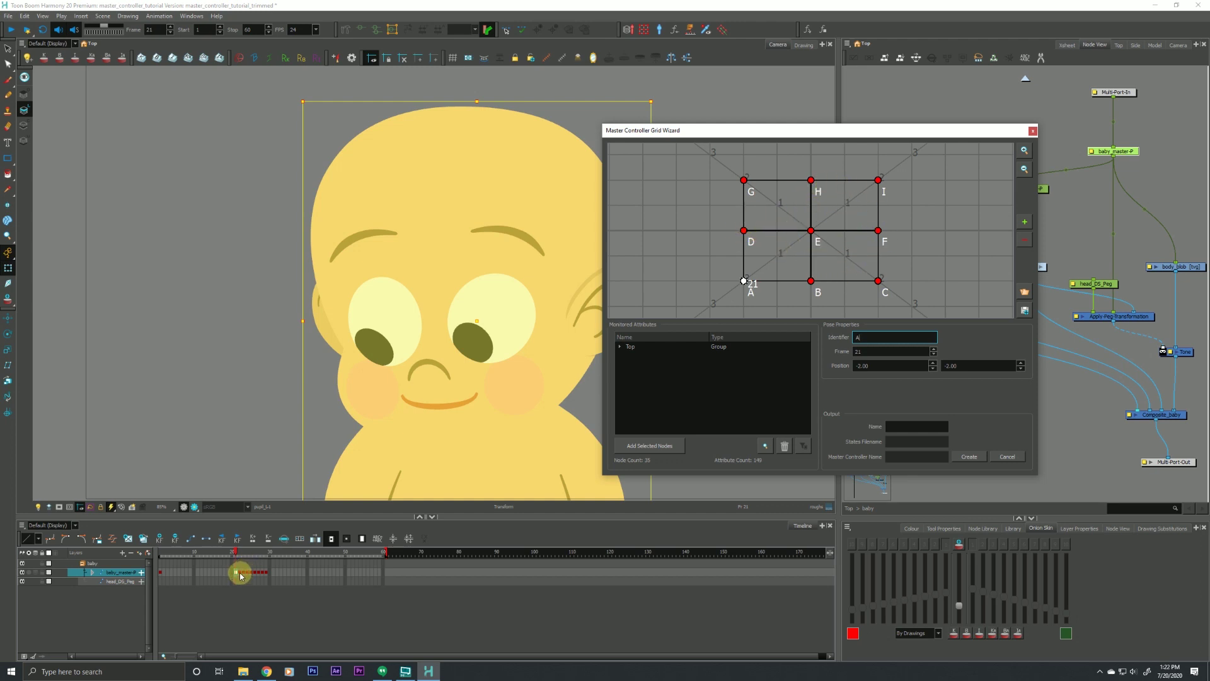
drag(240, 573, 245, 571)
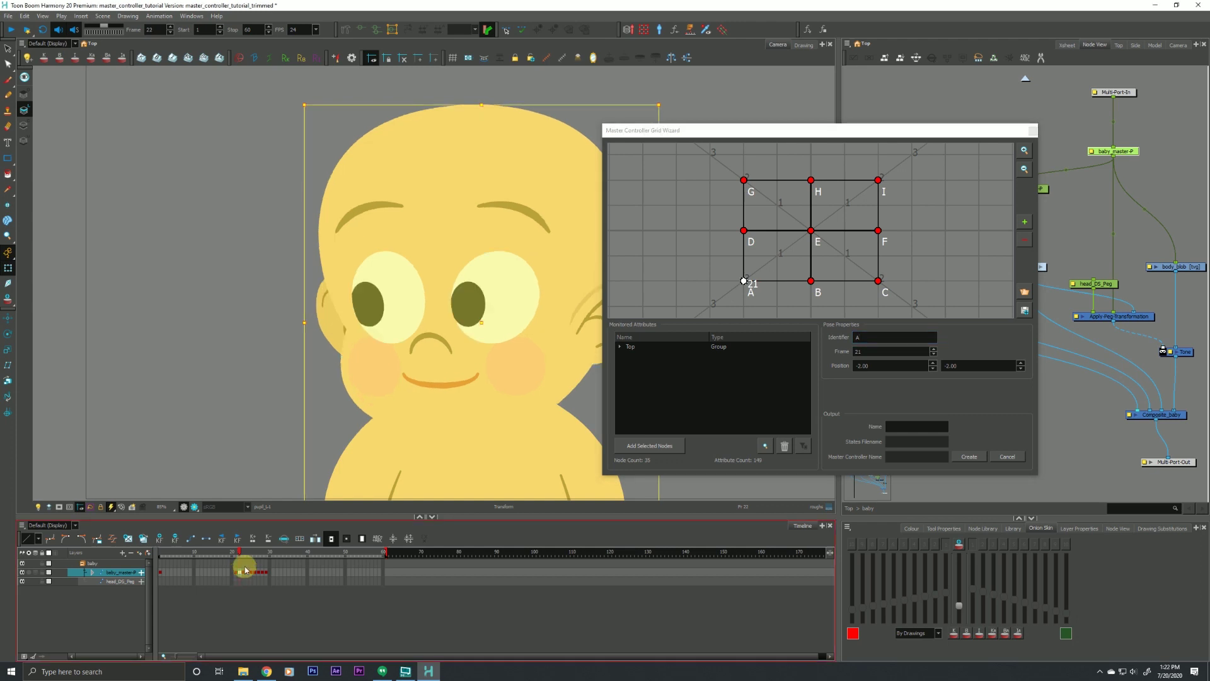
double_click(743, 230)
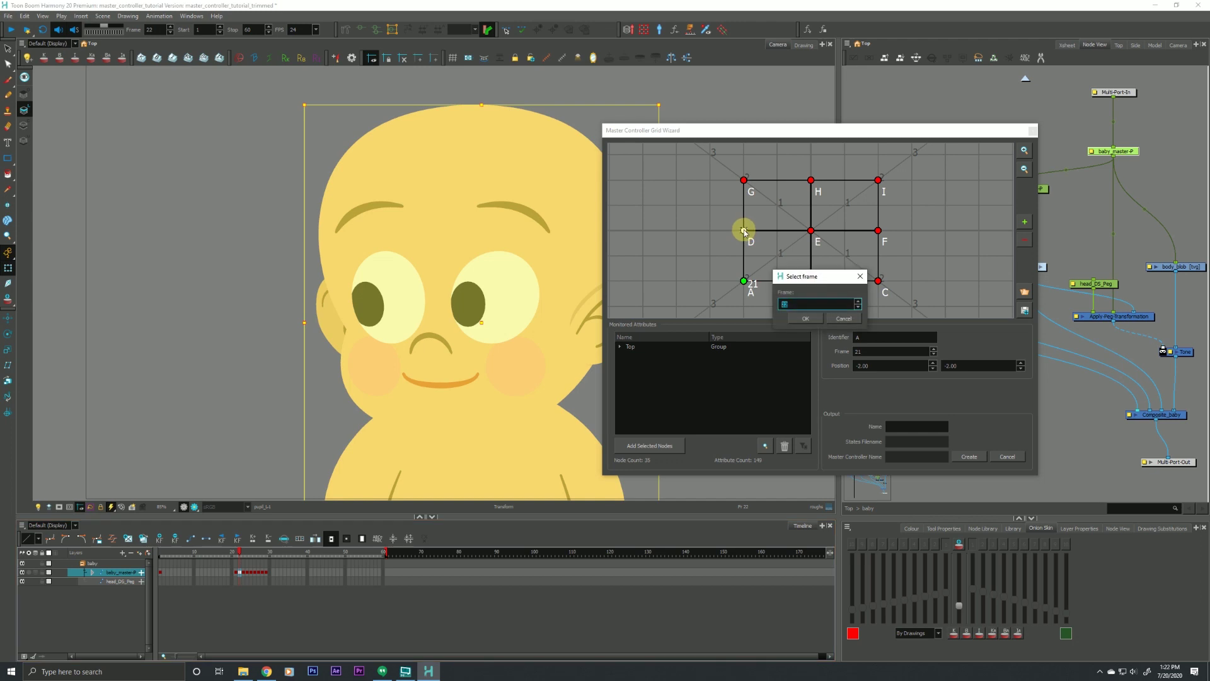
click(805, 318)
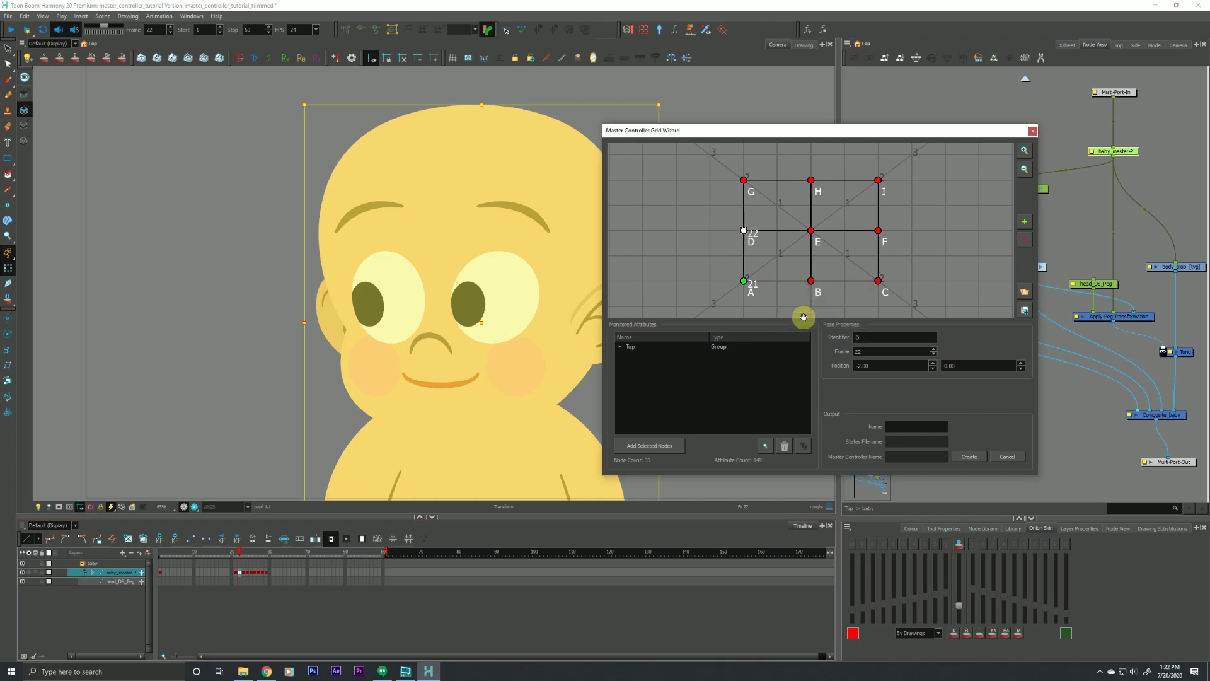
click(244, 571)
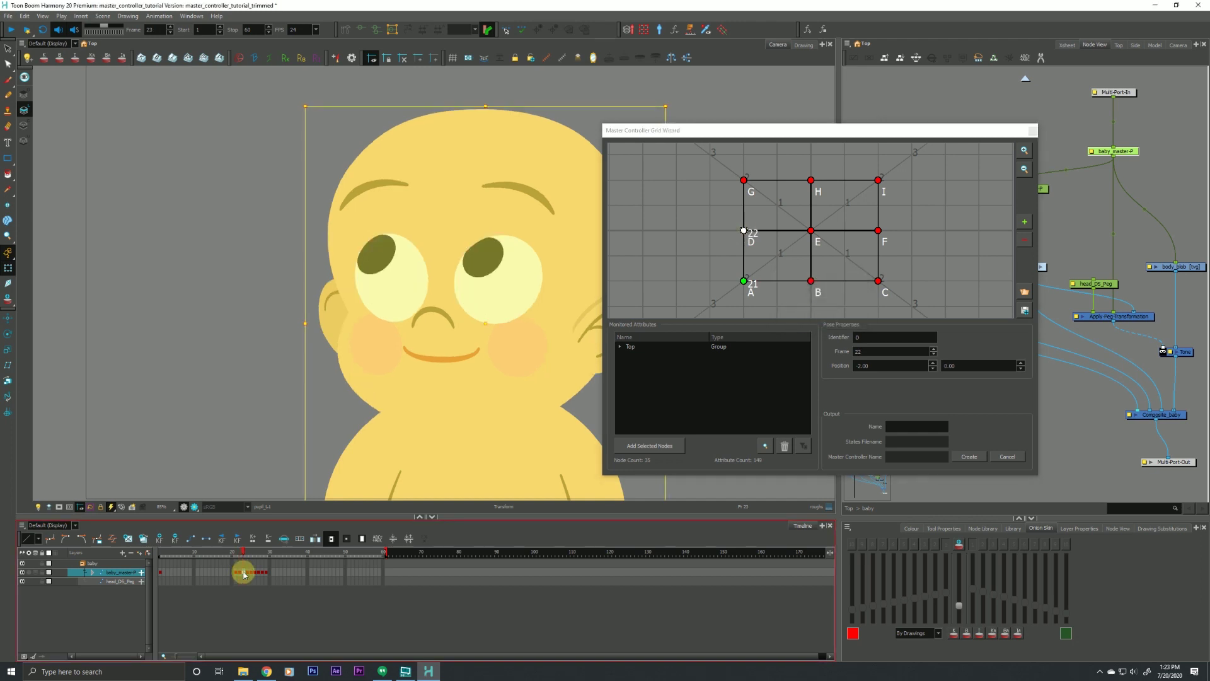
double_click(744, 179)
click(793, 319)
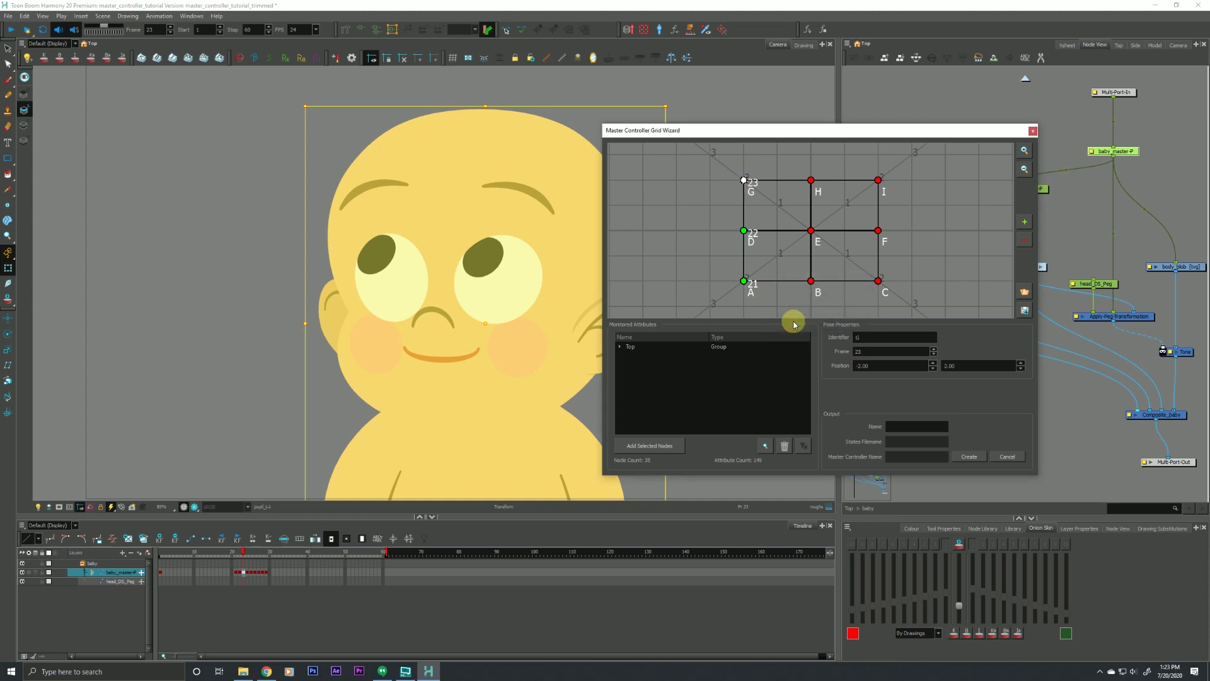
Assign frame 24 to pose point B and frame 25 to the central pose point E
click(247, 575)
double_click(811, 281)
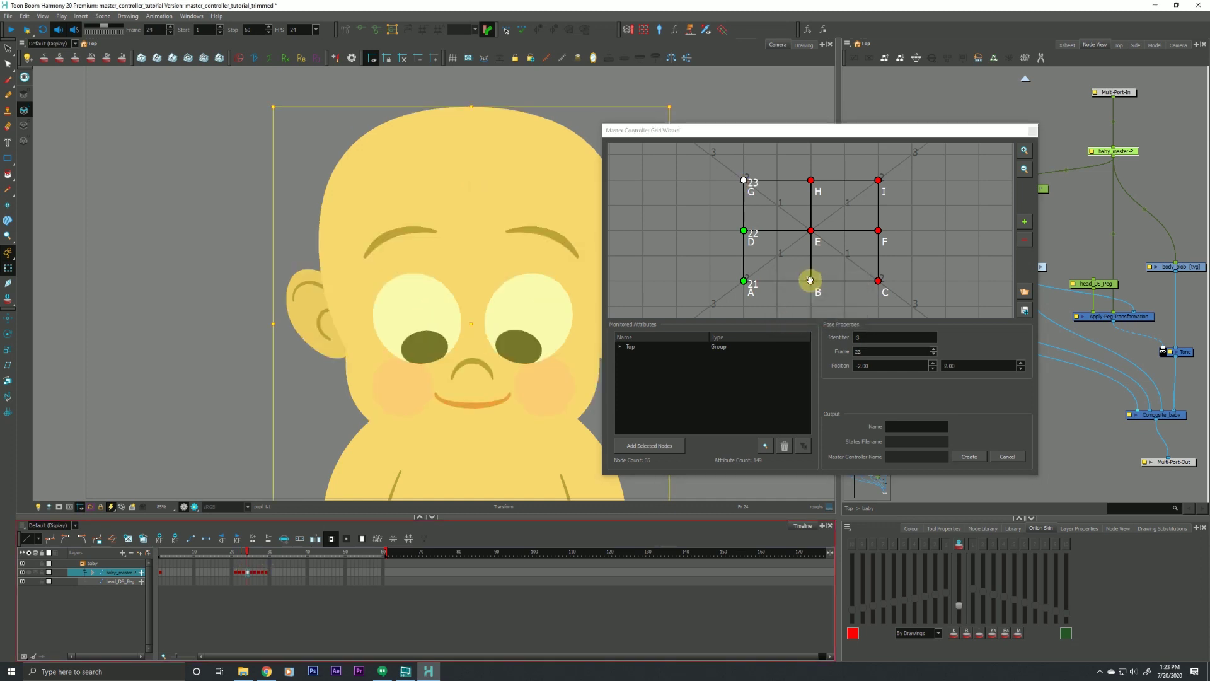
click(806, 318)
click(251, 571)
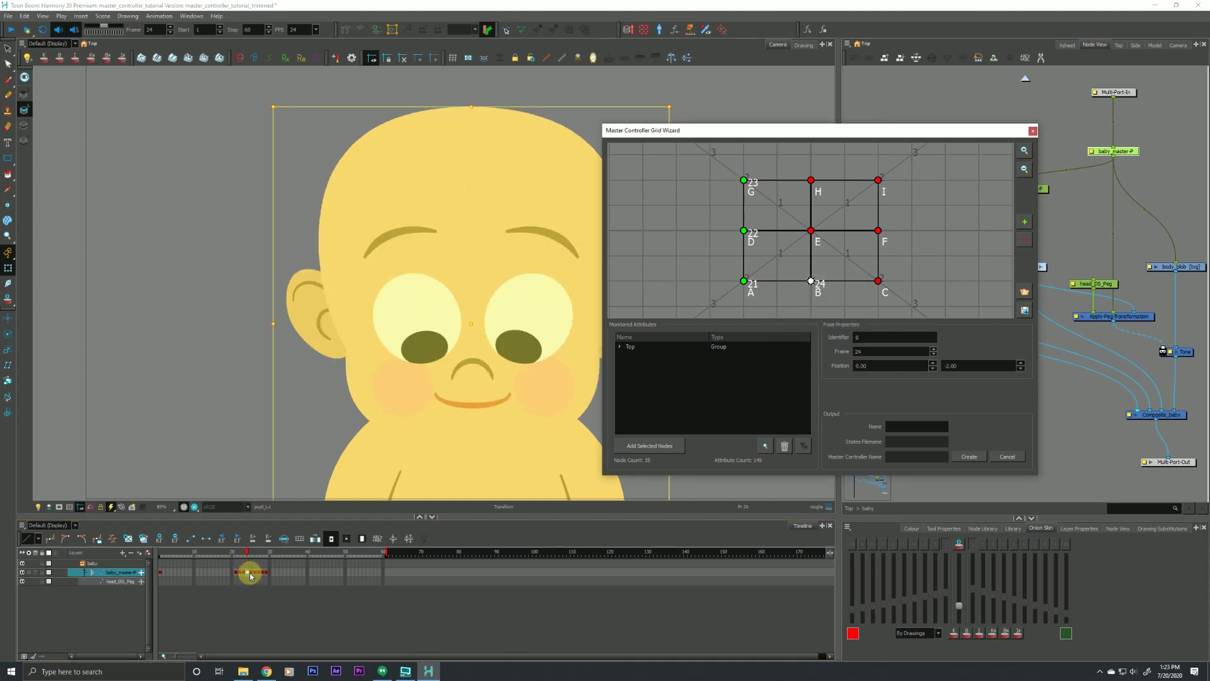
double_click(811, 230)
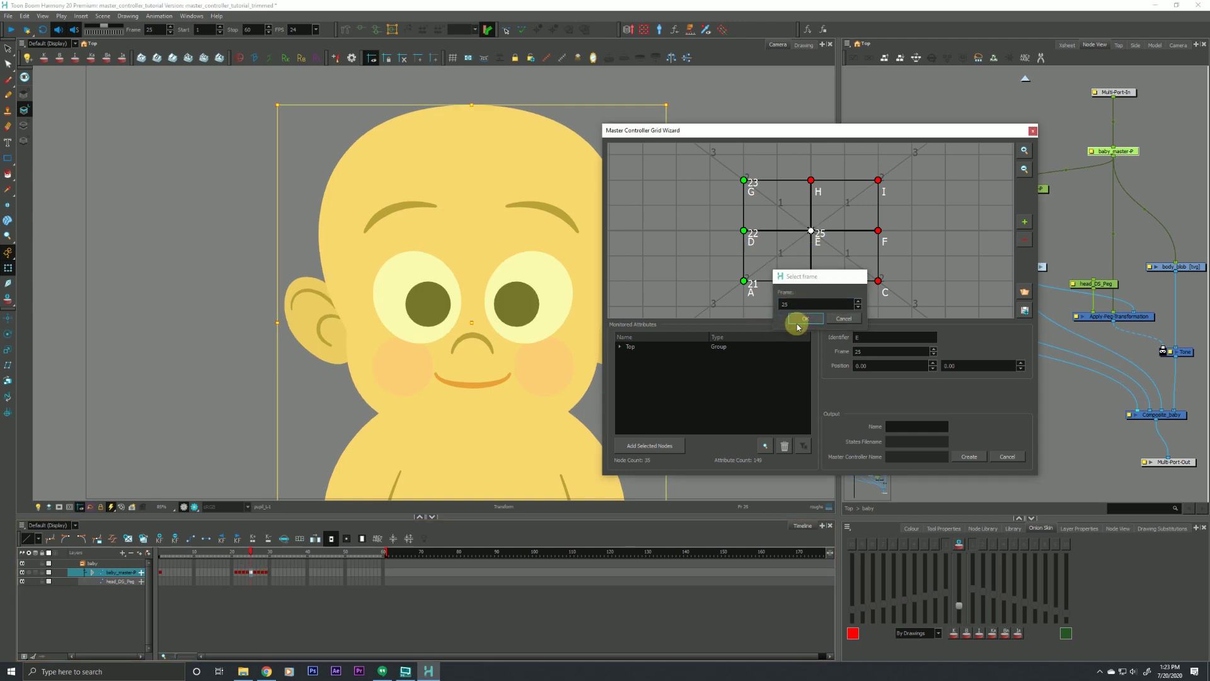
click(799, 319)
Go to the baby's frame 26 pose and assign that frame to pose point H
click(243, 575)
click(252, 571)
double_click(811, 180)
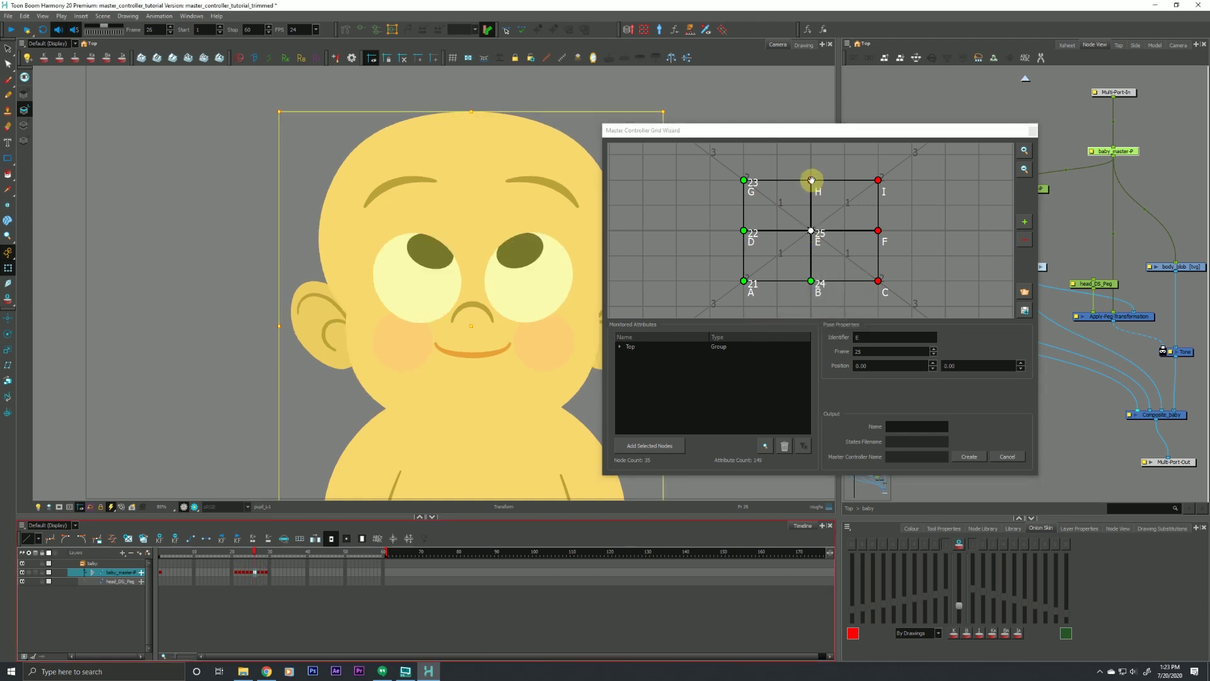
click(787, 296)
click(802, 317)
Assign frame 27 to pose point C and frame 28 to pose point F of the grid
click(258, 571)
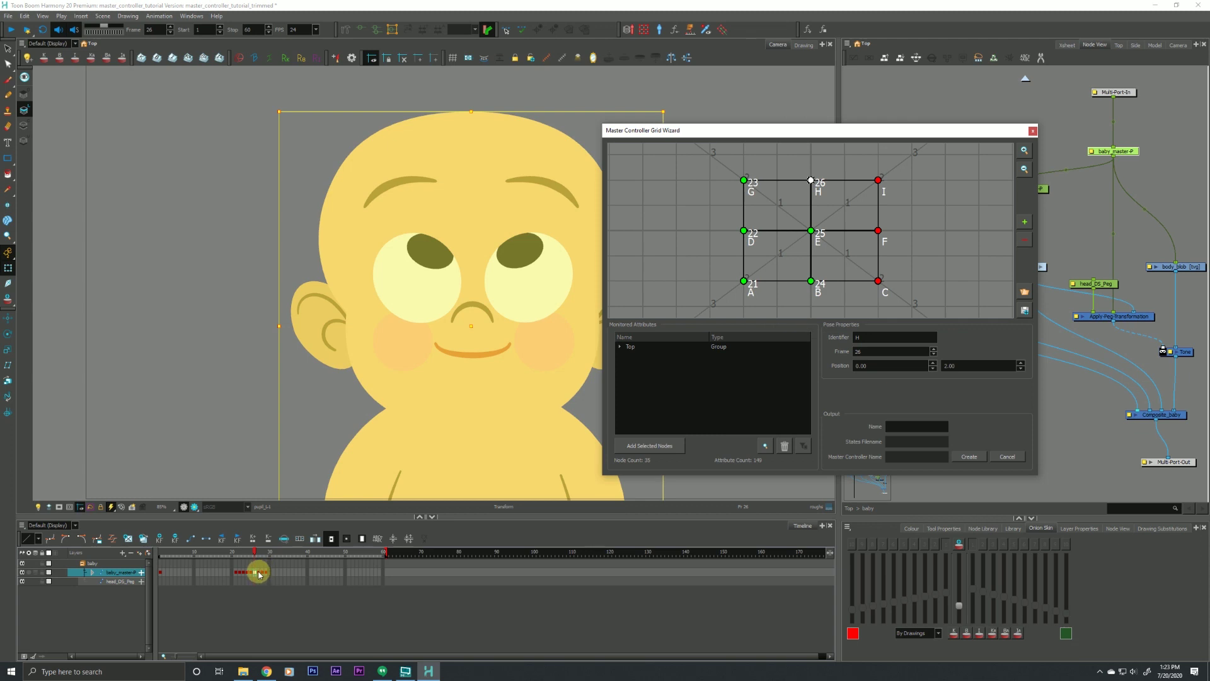
double_click(878, 281)
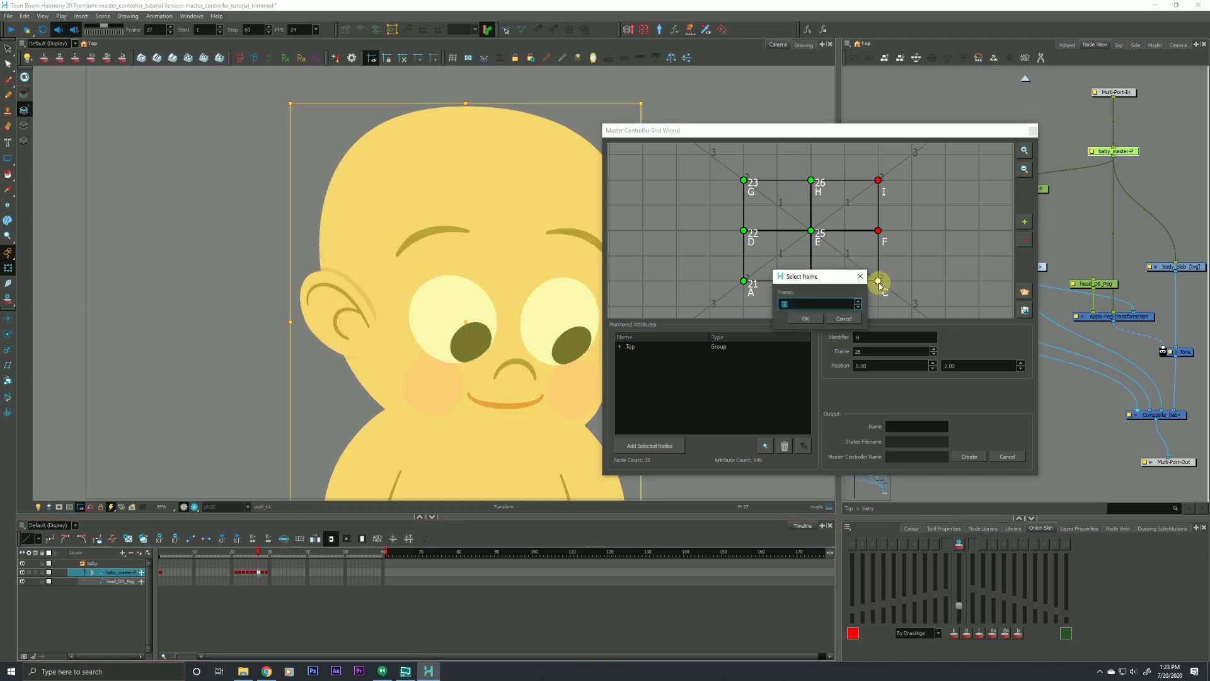
click(803, 317)
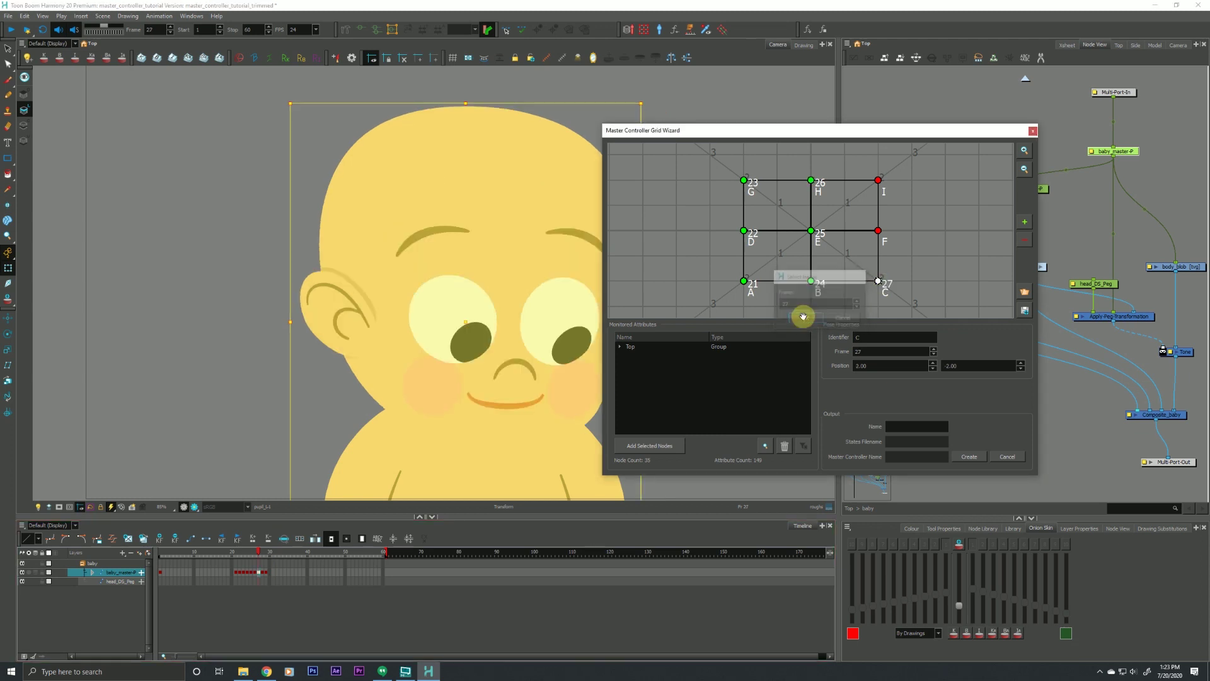
click(262, 572)
double_click(878, 230)
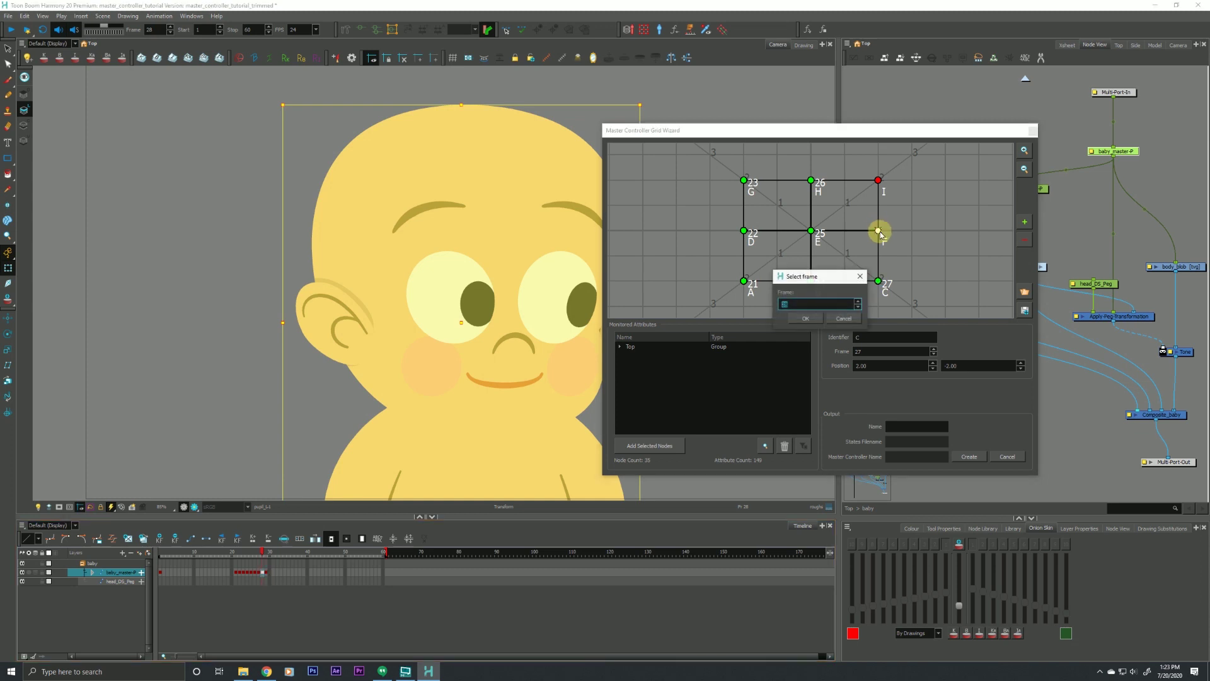
click(803, 317)
Go to frame 29 and assign it to the last pose point, I
click(268, 572)
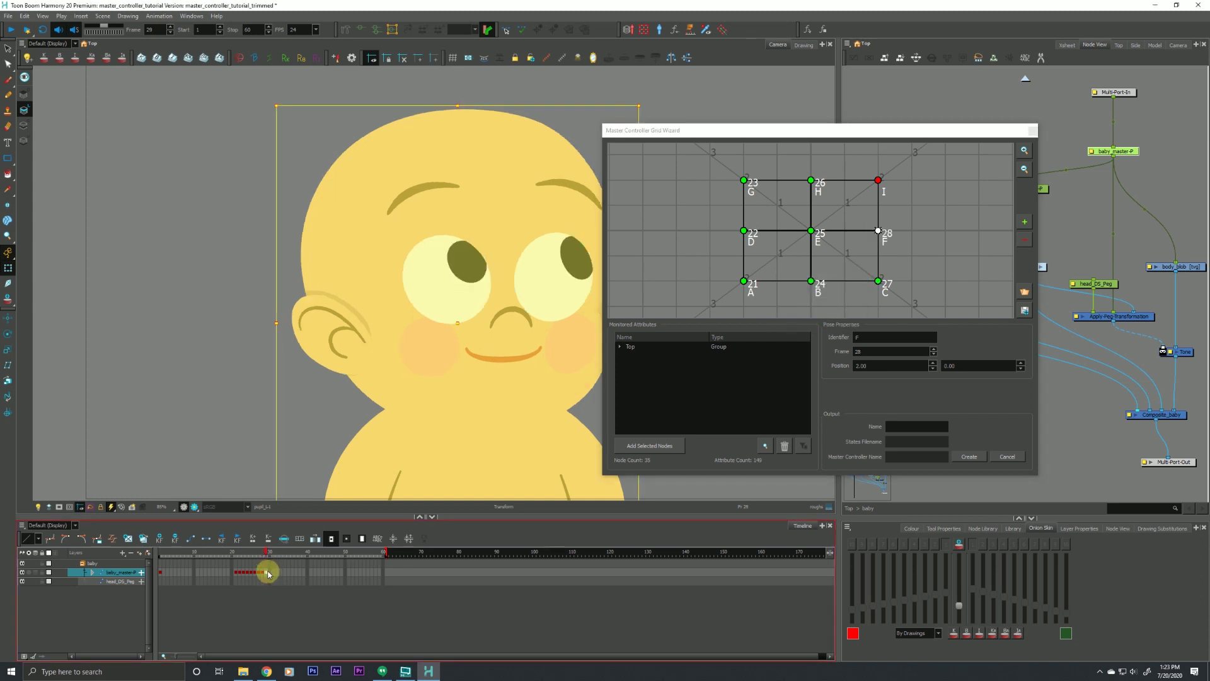
double_click(878, 180)
click(803, 316)
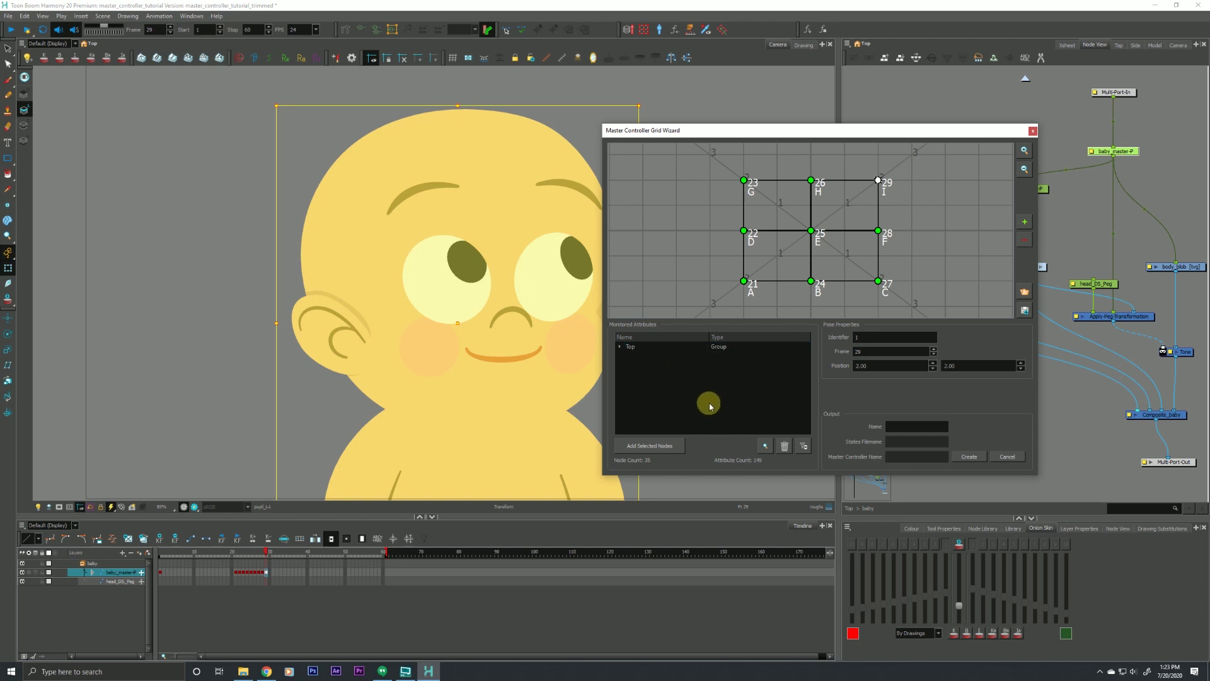
Expand Top, baby and baby_head in the monitored attributes and examine the deformation groups and pegs inside
drag(699, 129, 640, 125)
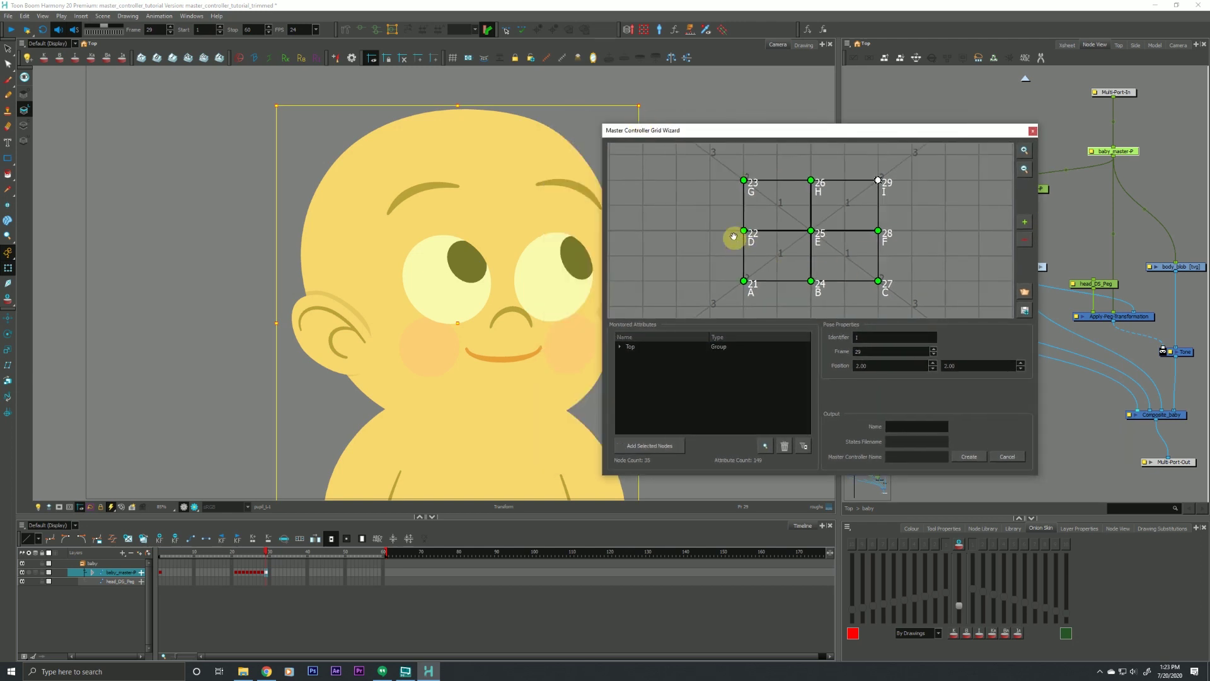
drag(792, 133, 776, 130)
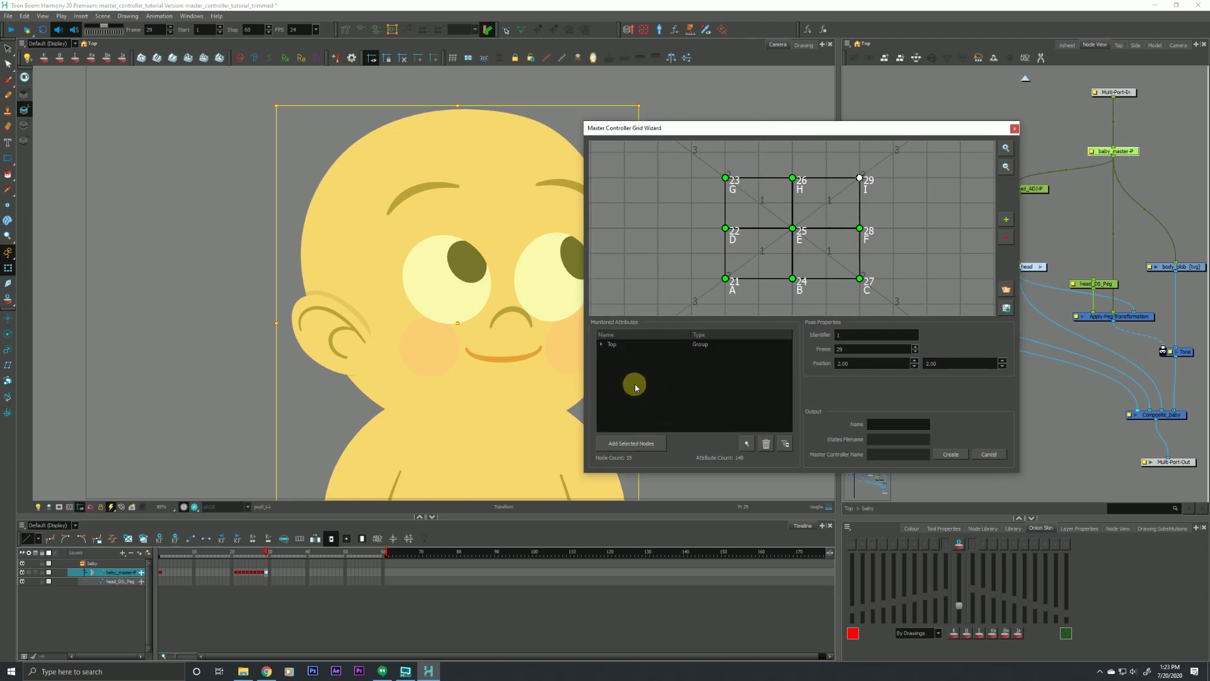
click(601, 345)
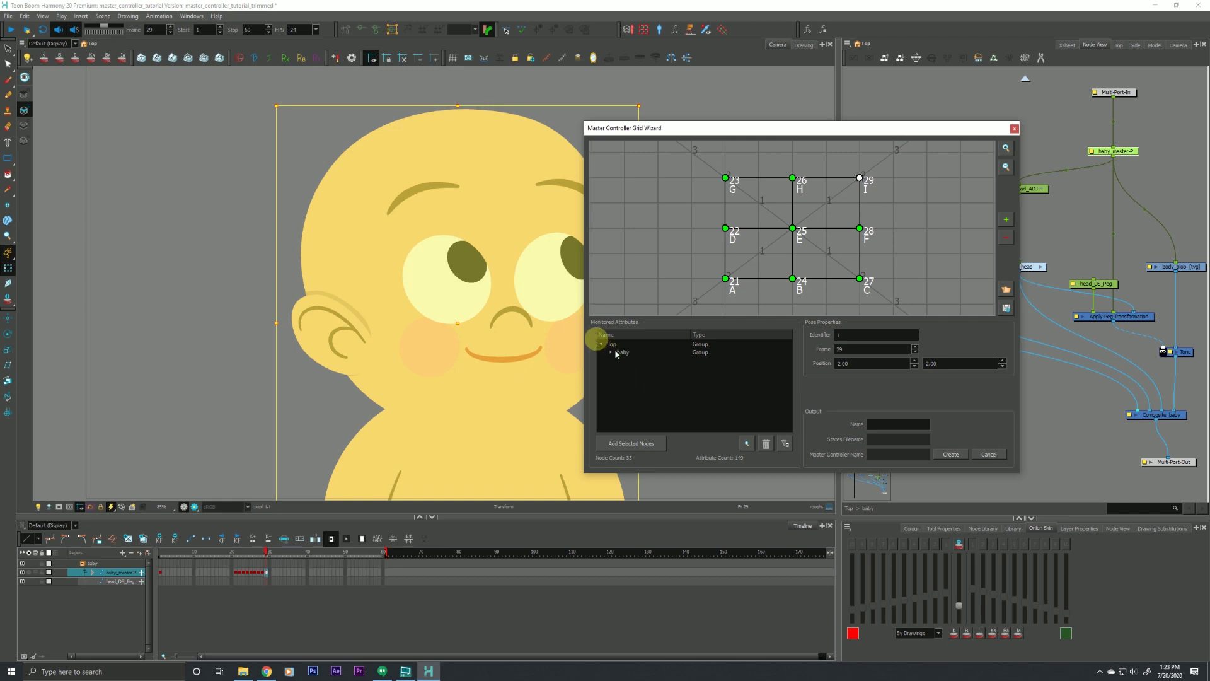
click(611, 352)
click(647, 361)
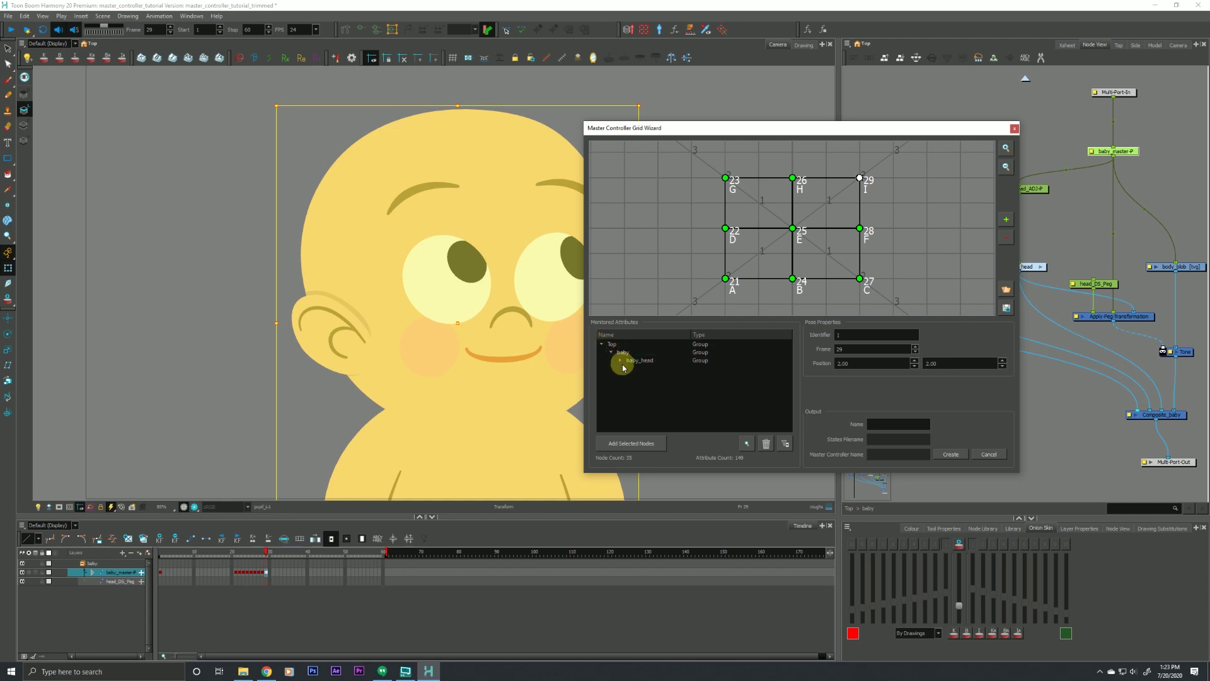
click(620, 360)
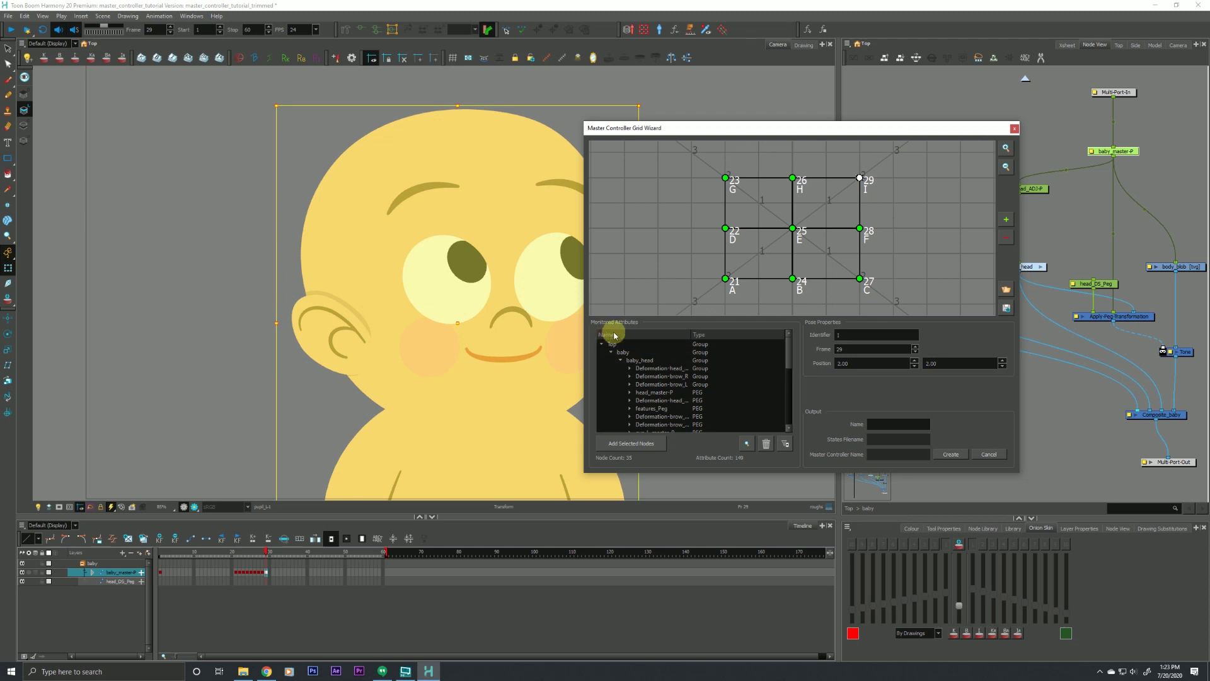
click(659, 393)
click(667, 376)
click(673, 400)
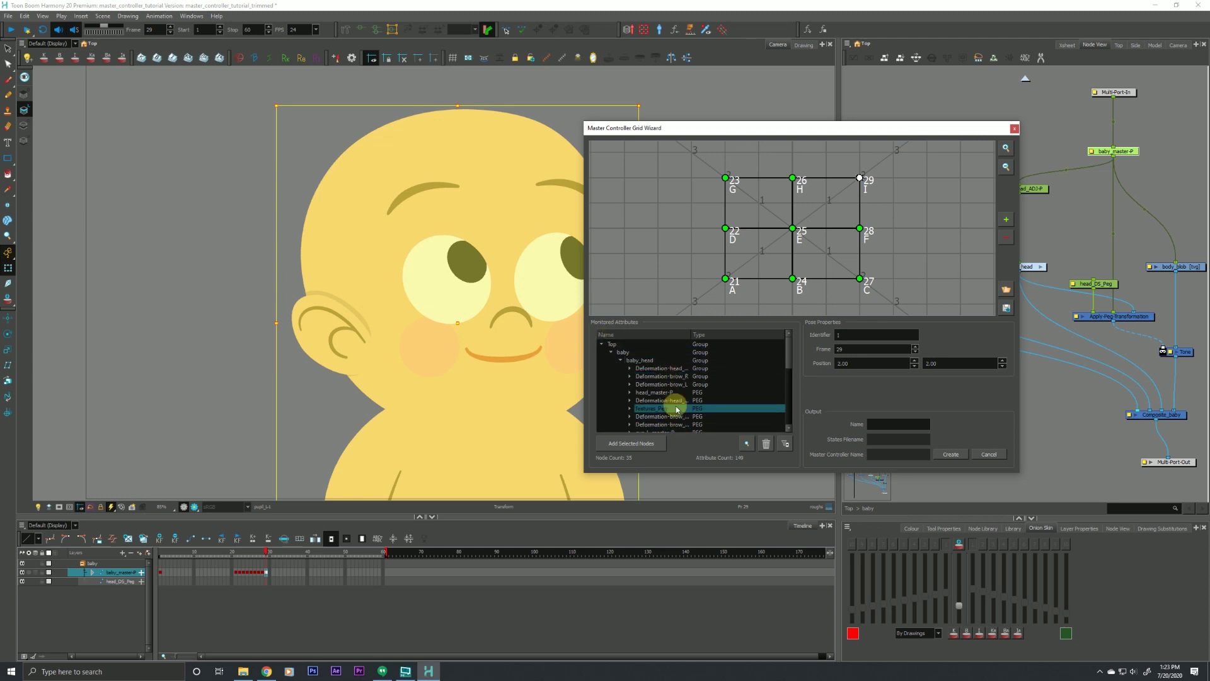
click(682, 384)
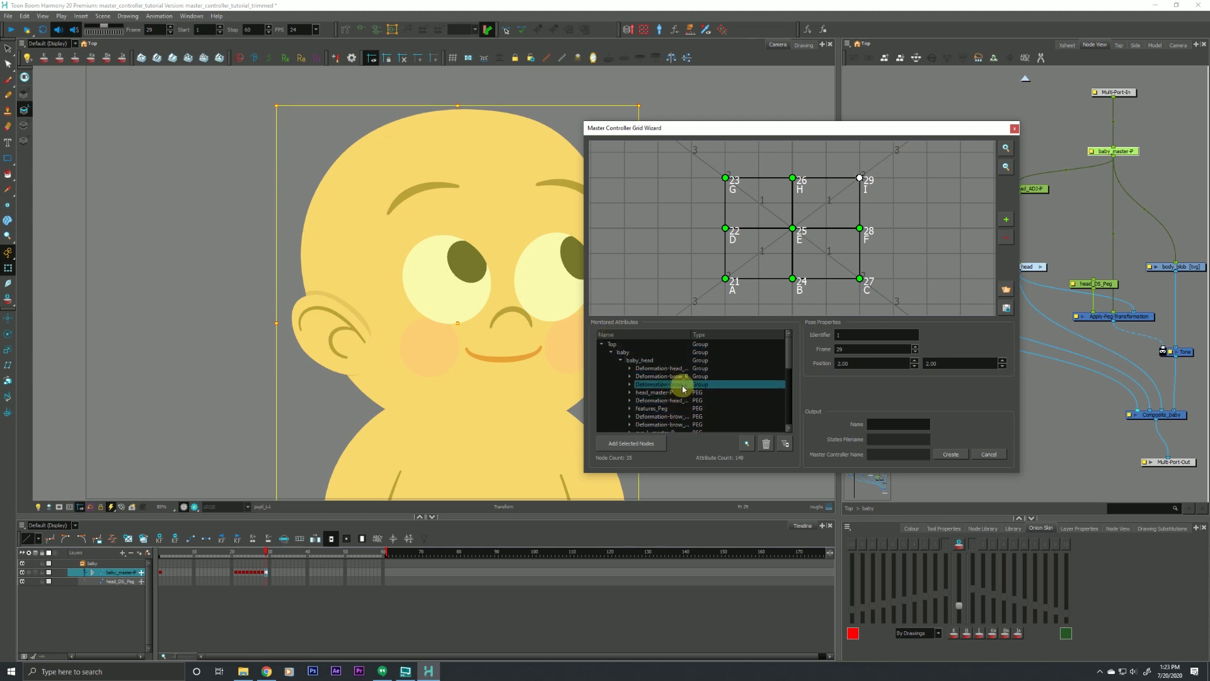
Move the wizard aside to inspect the baby_head group among the nodes, and collapse the Top group in the monitored attributes
drag(702, 130, 623, 126)
click(992, 257)
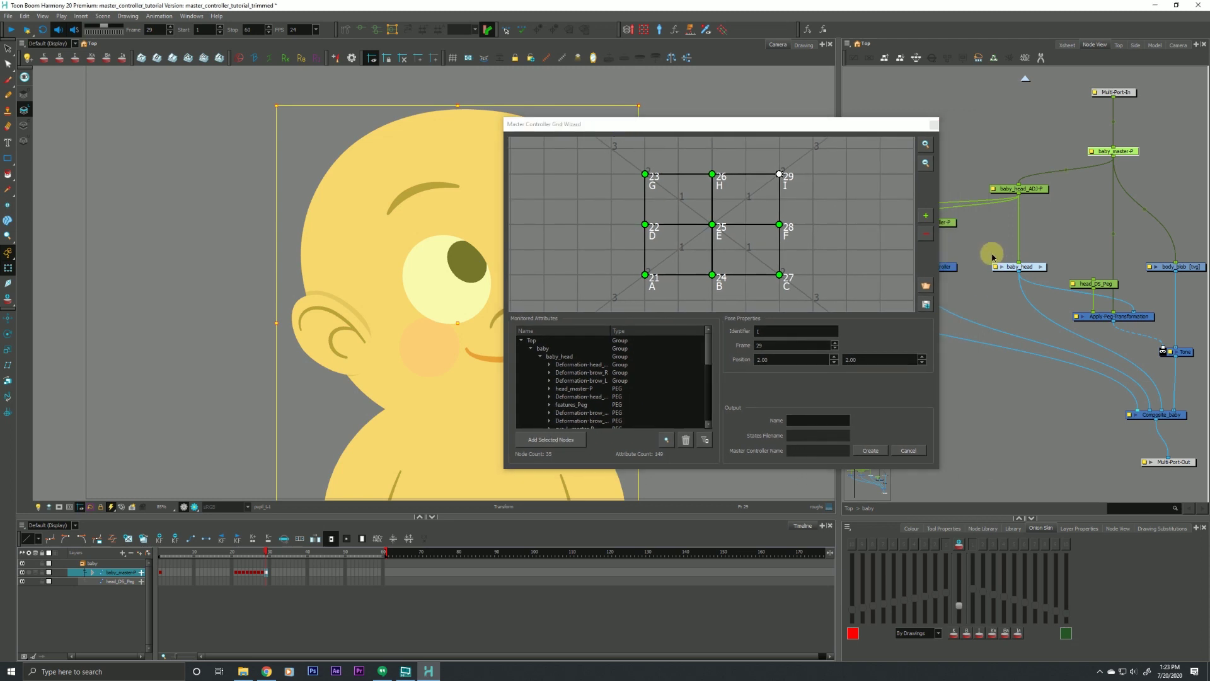
drag(992, 257, 1024, 295)
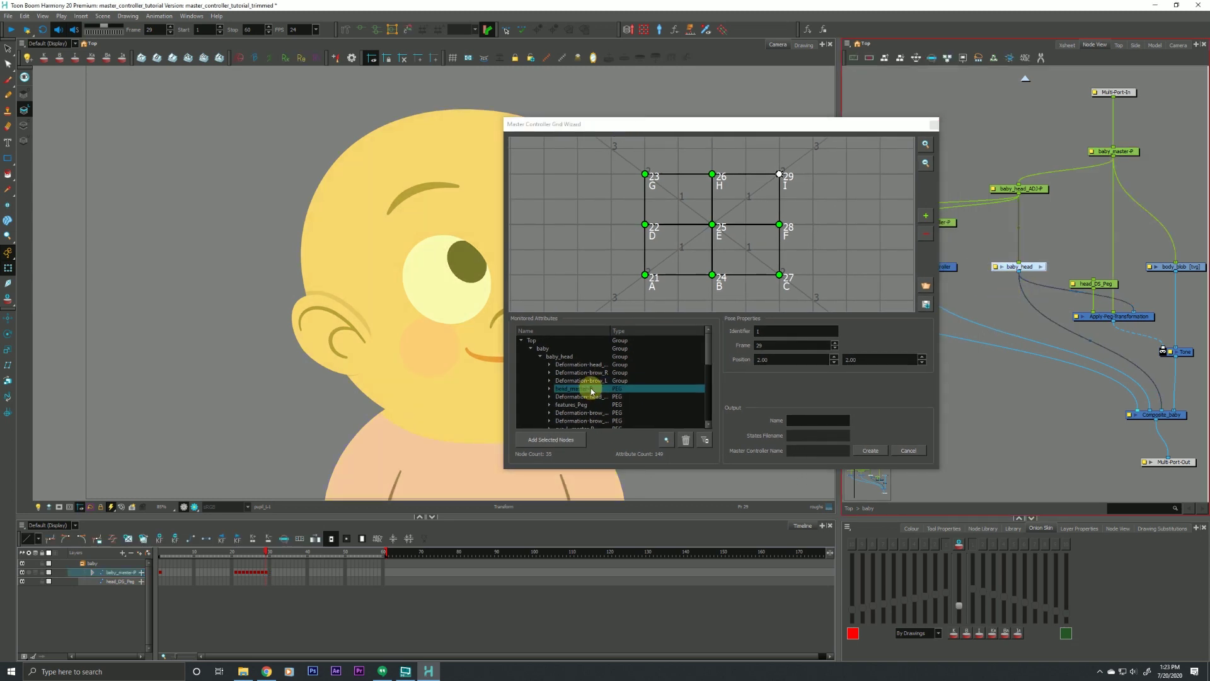
drag(584, 128, 658, 121)
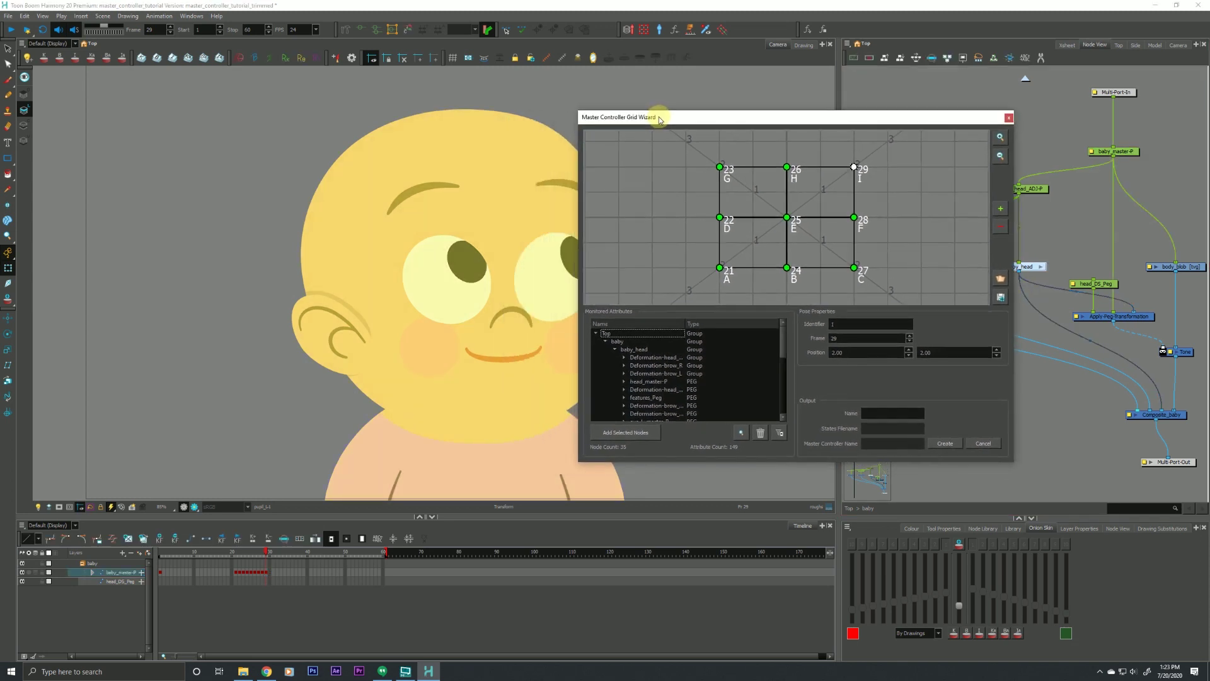
click(595, 333)
click(611, 337)
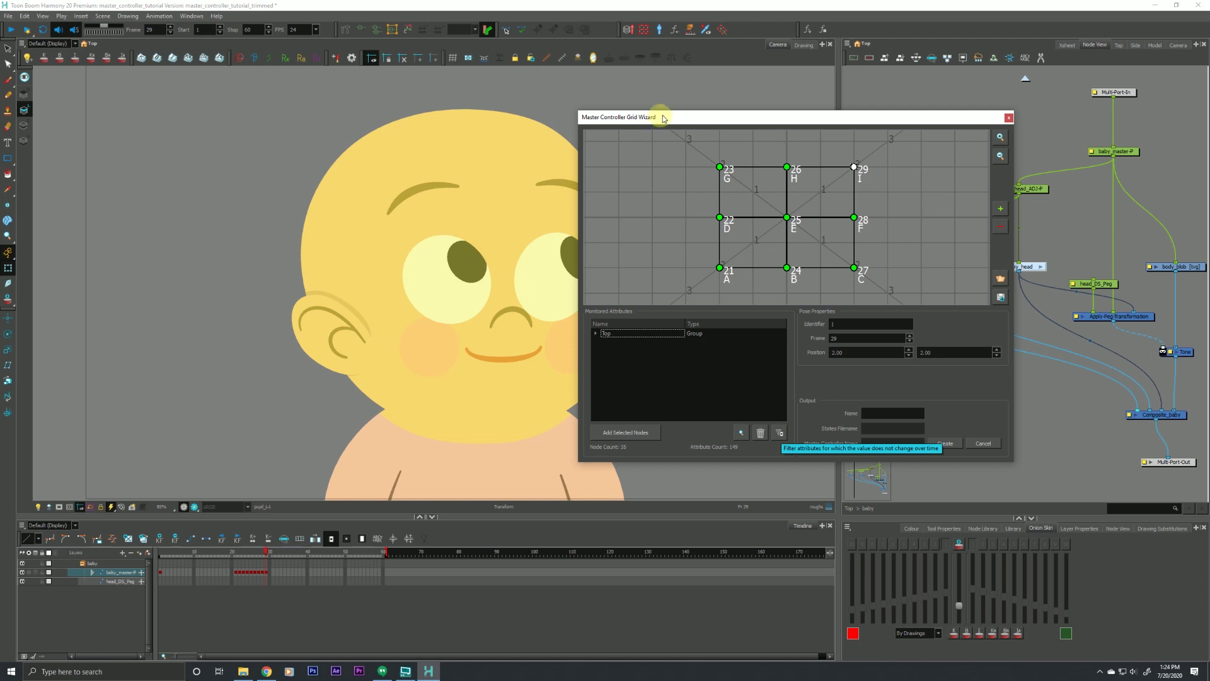
Move the wizard clear of the baby's face and select the head shape drawing on the character
drag(671, 119, 704, 129)
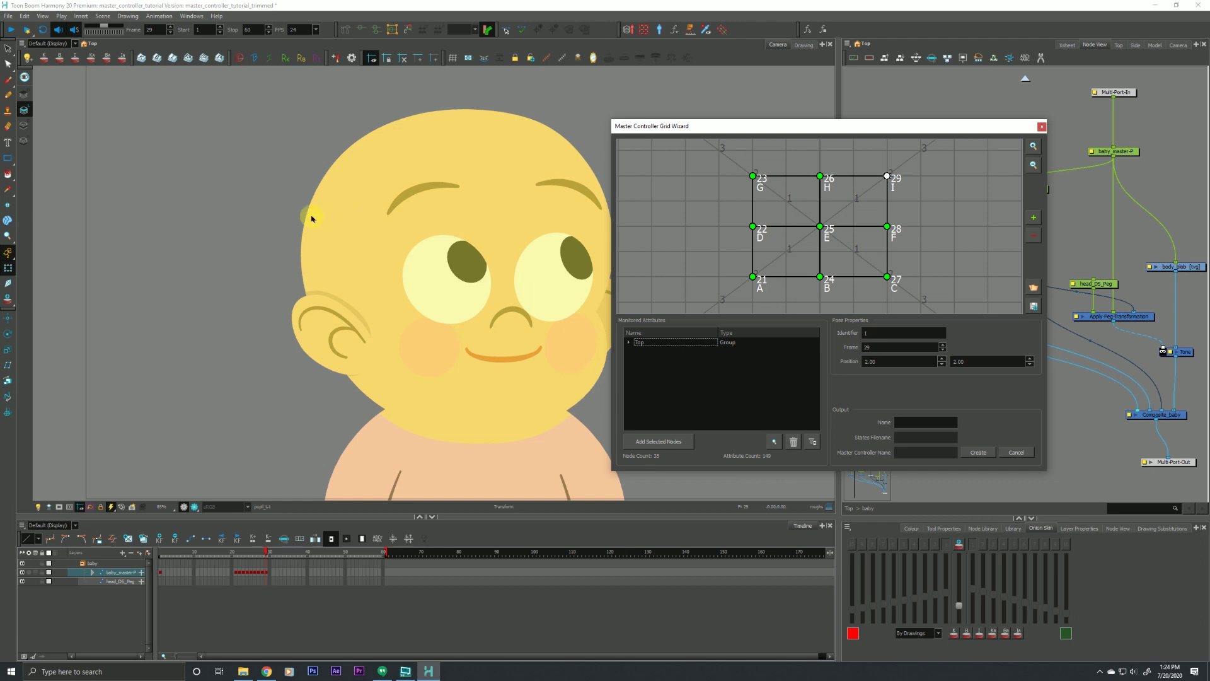
click(334, 194)
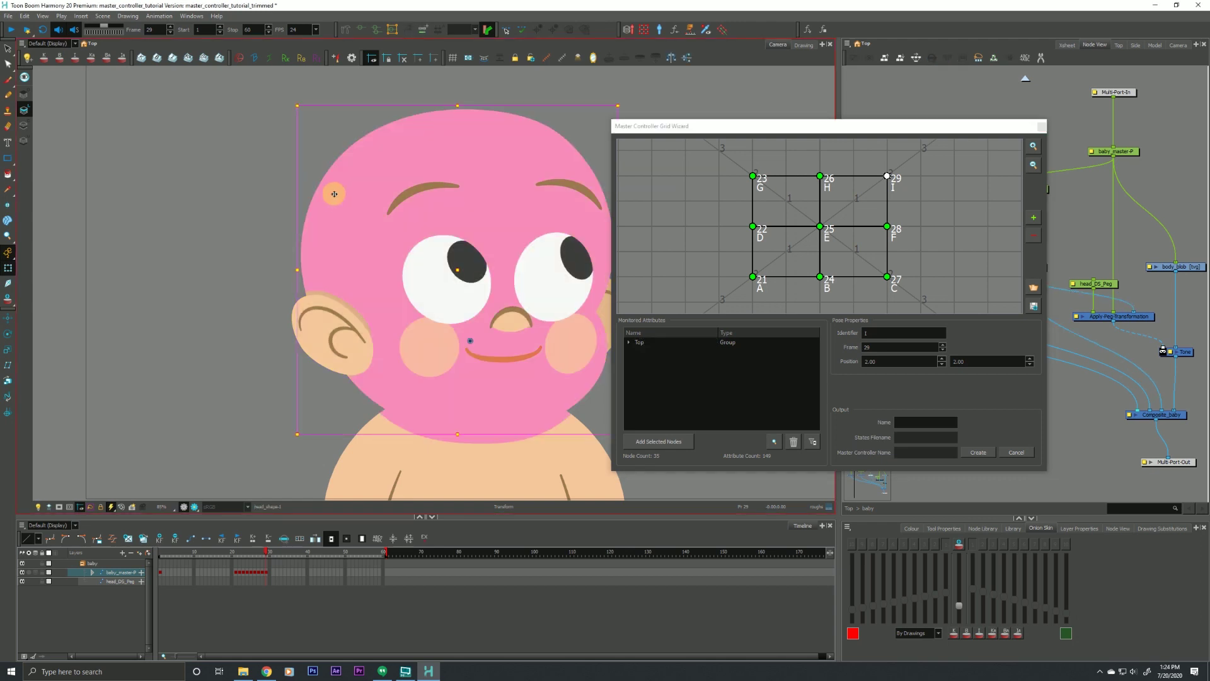
mouse_move(334, 194)
mouse_down()
mouse_move(218, 243)
mouse_move(229, 248)
mouse_up()
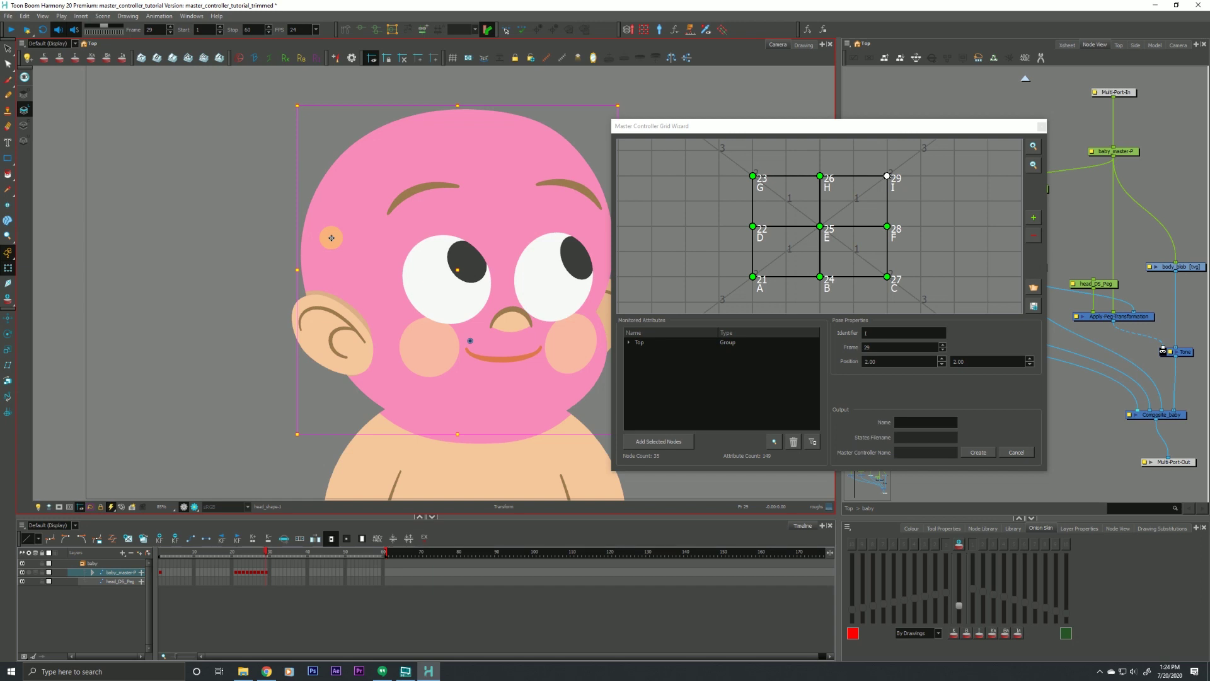
Filter out the monitored attributes whose values do not change over time, and move the wizard to uncover the baby_head node
click(813, 443)
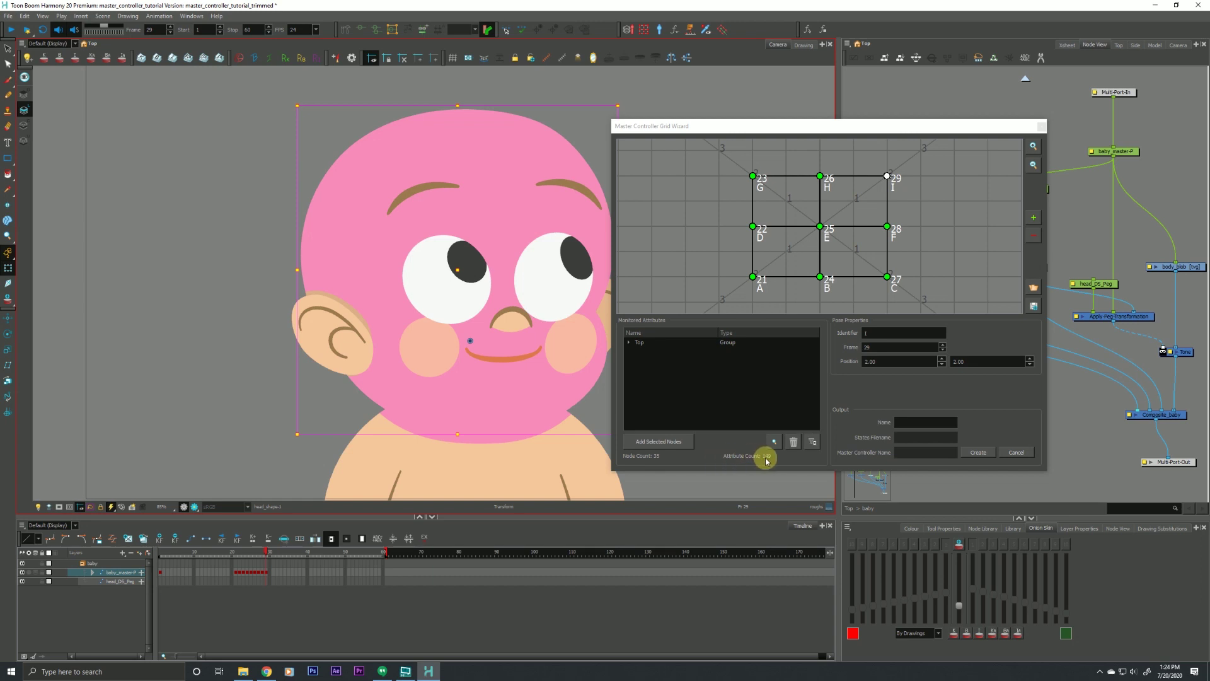
click(811, 441)
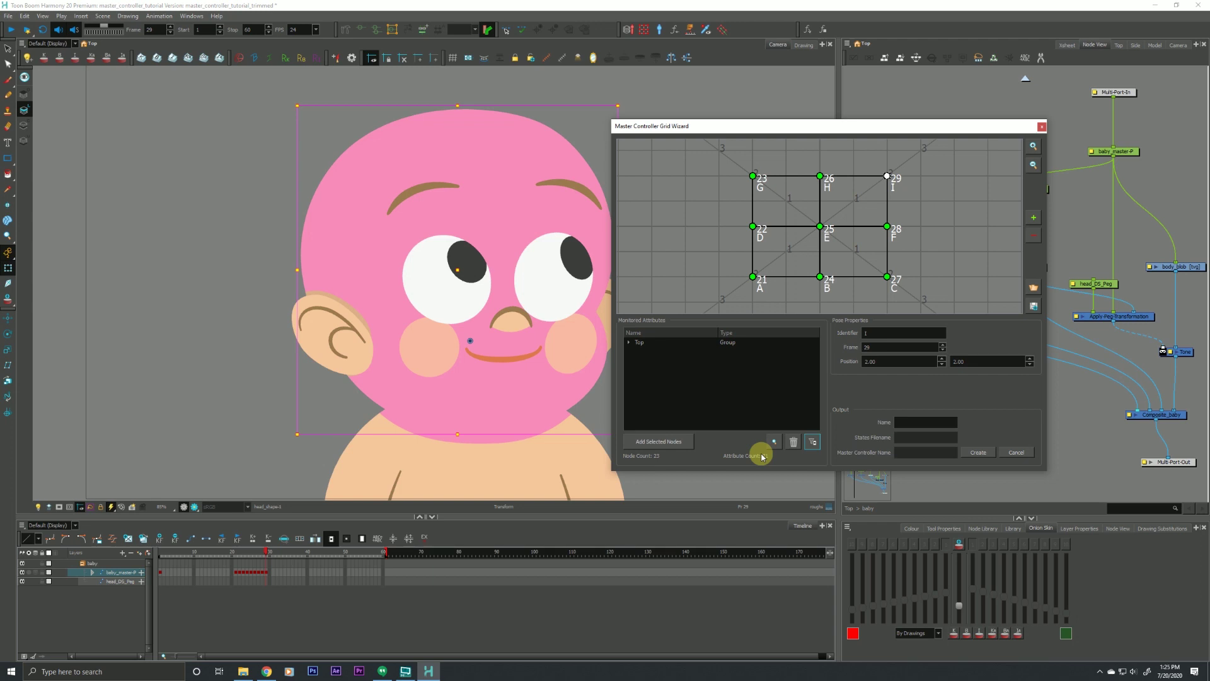
drag(764, 125, 687, 120)
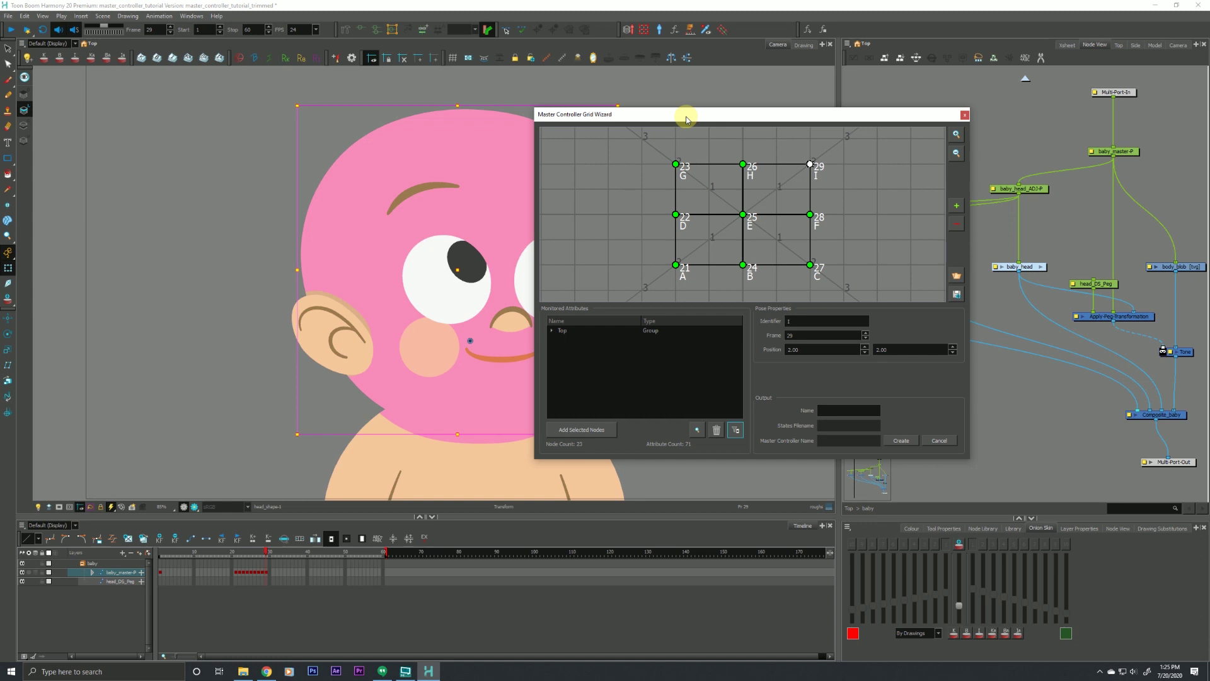
Move the wizard off the node network and name the controller output baby_head_controller
drag(802, 113, 746, 101)
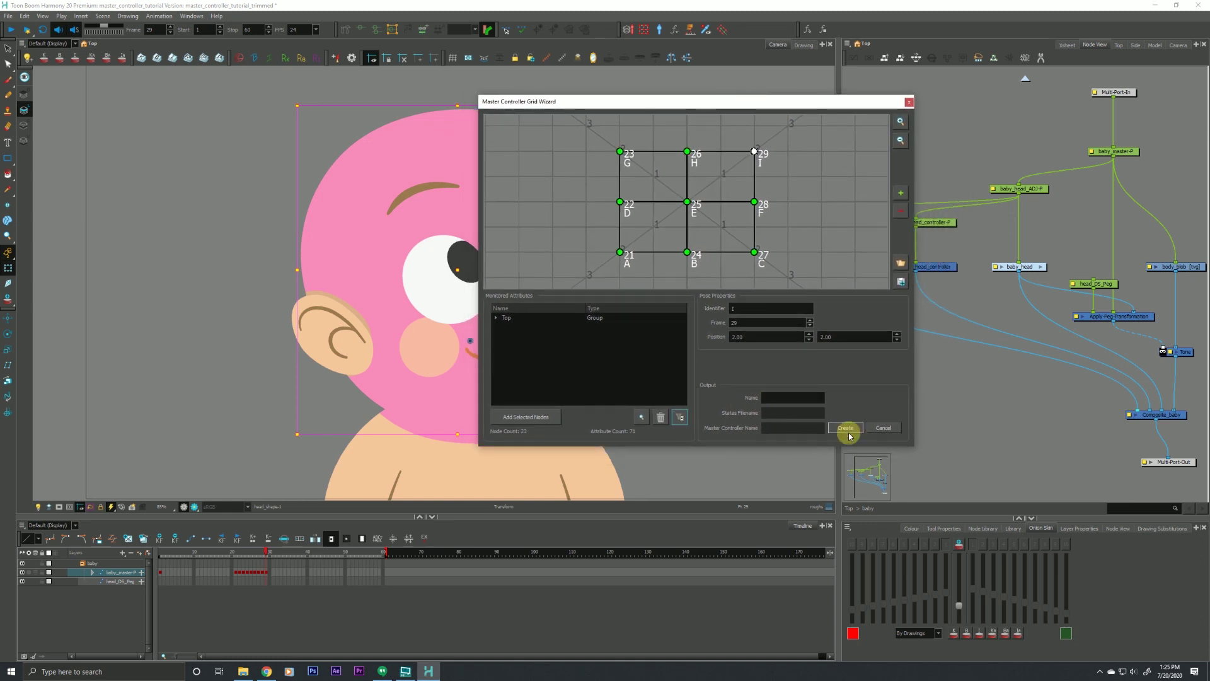
click(784, 400)
click(771, 397)
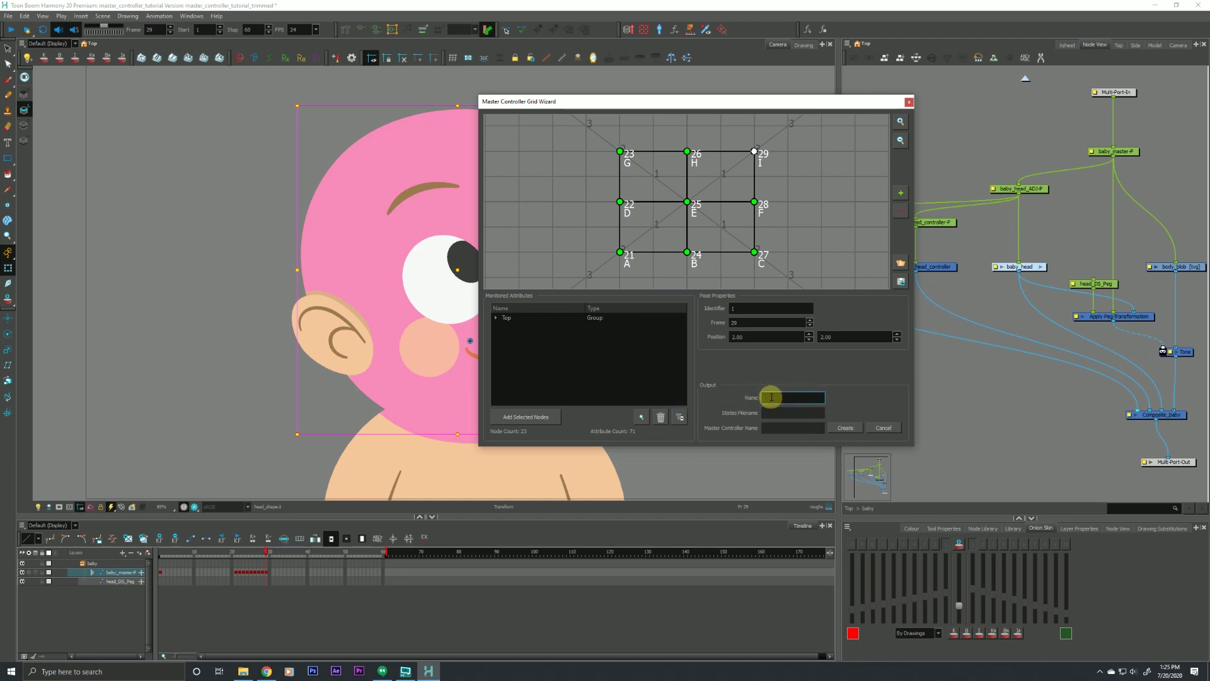
text(baby_head_controller)
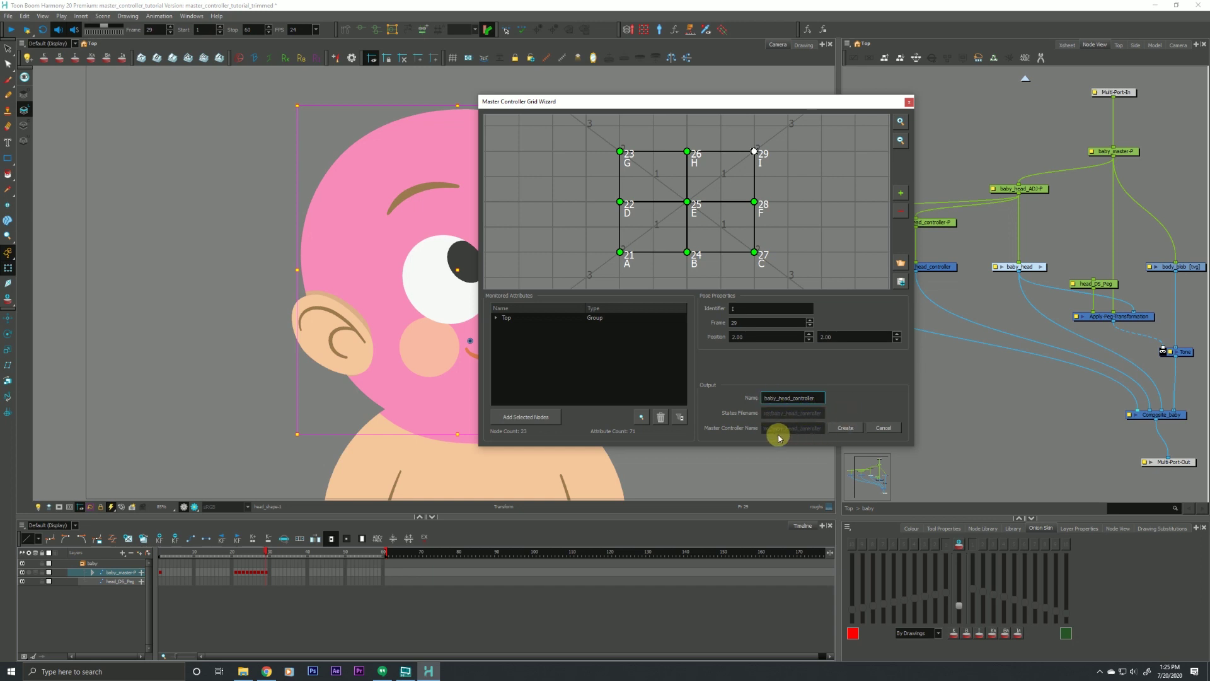
click(842, 431)
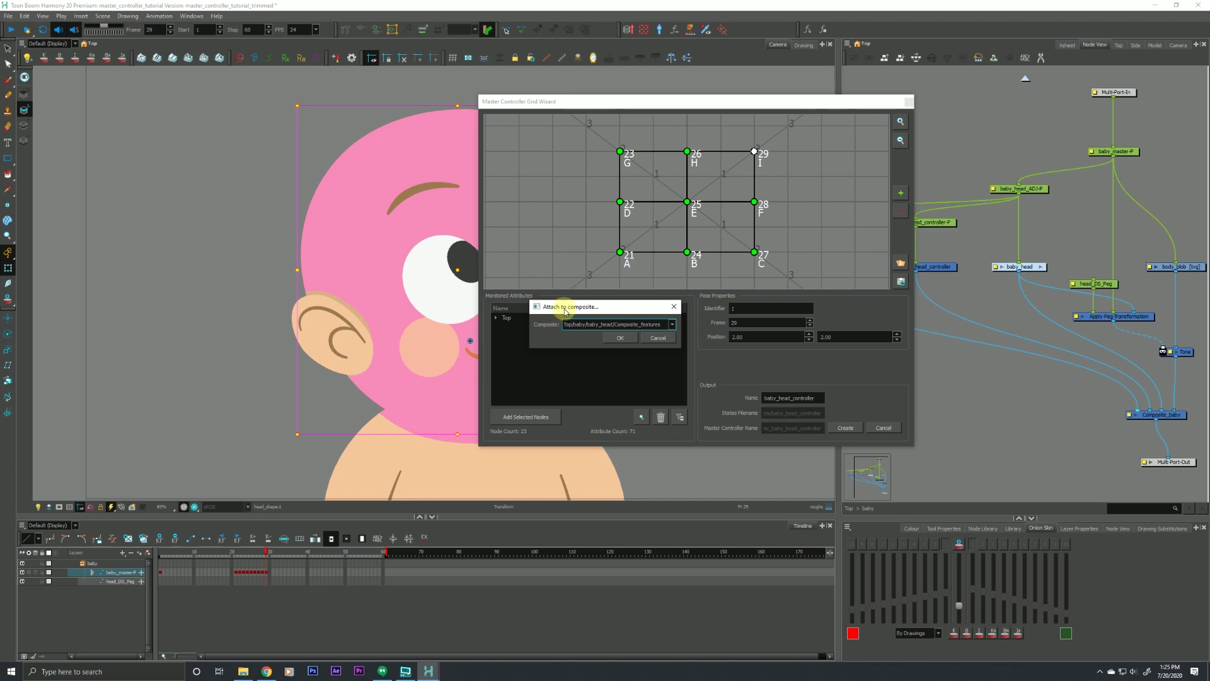
click(578, 325)
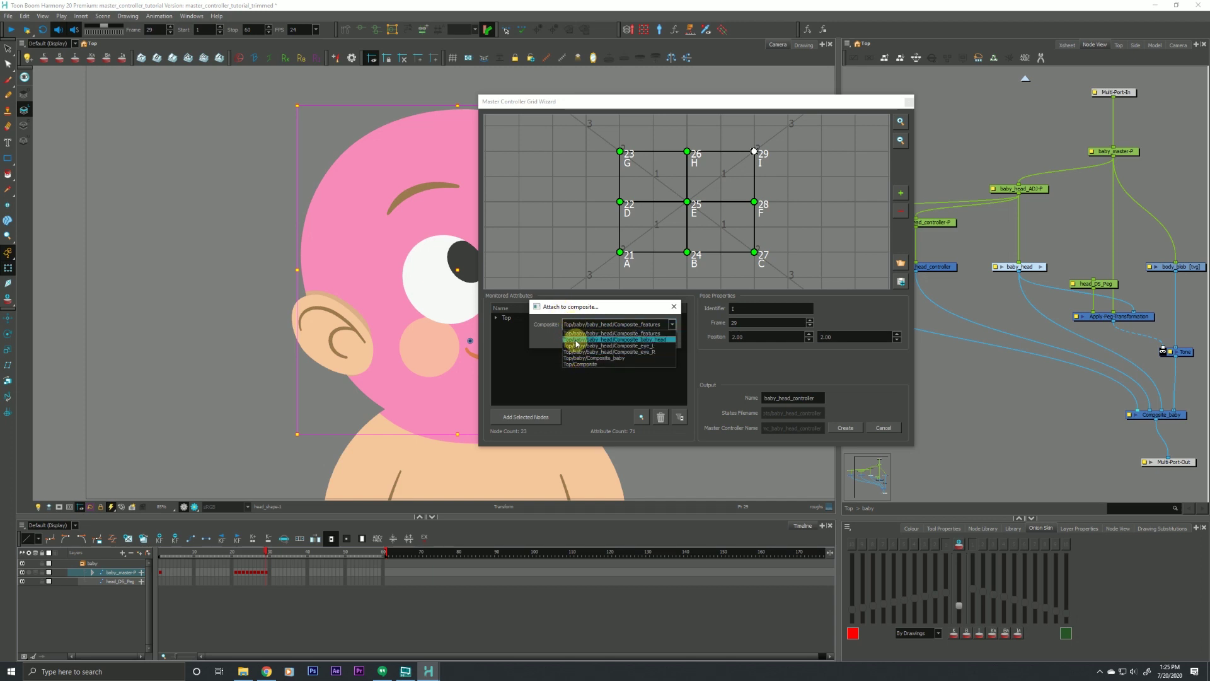
click(544, 331)
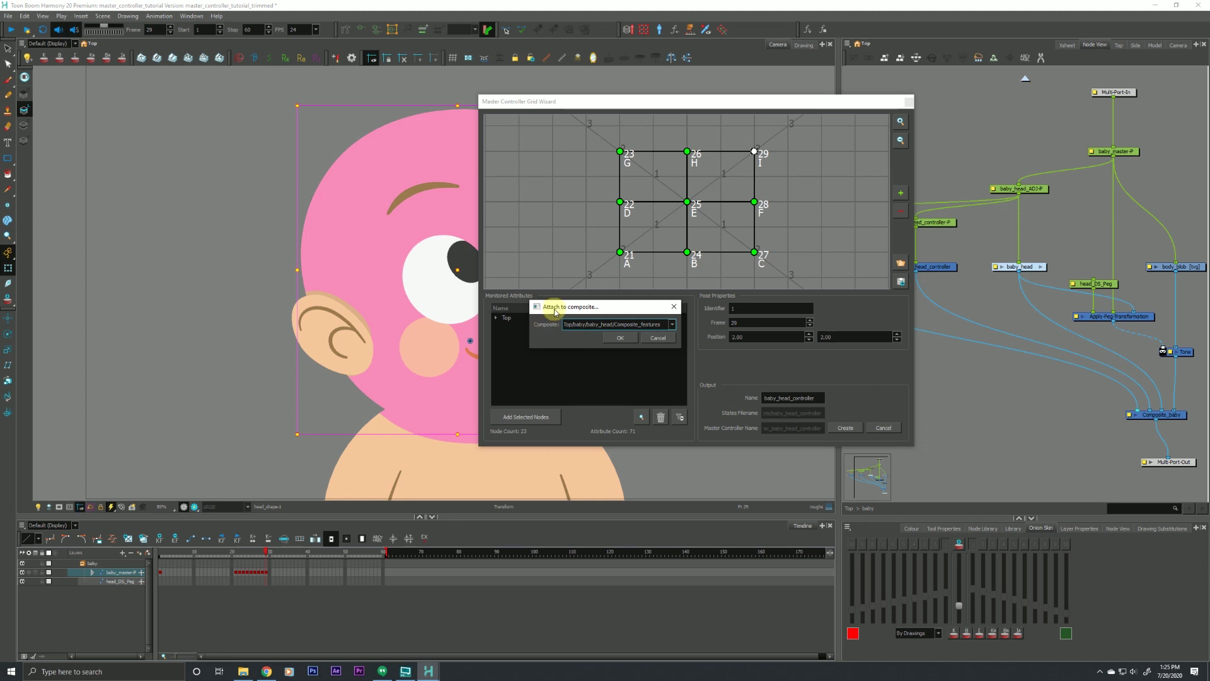
click(657, 336)
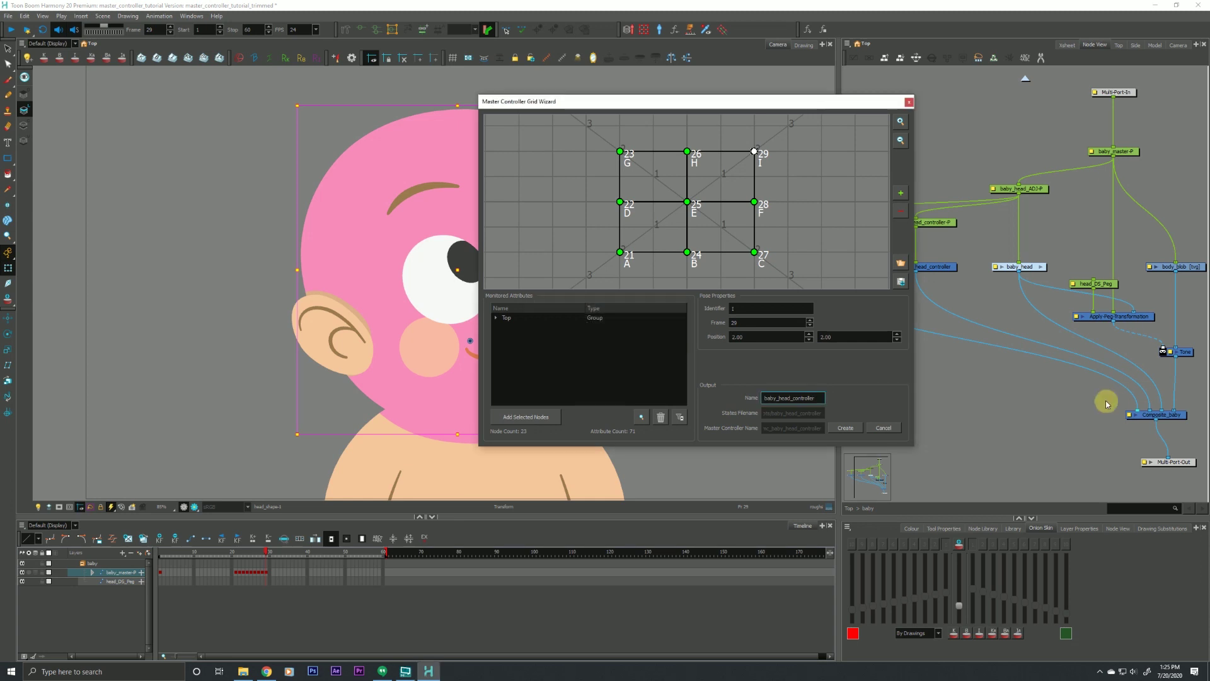
Select the Composite_baby node and create the master controller attached to that composite
click(1158, 416)
click(1122, 405)
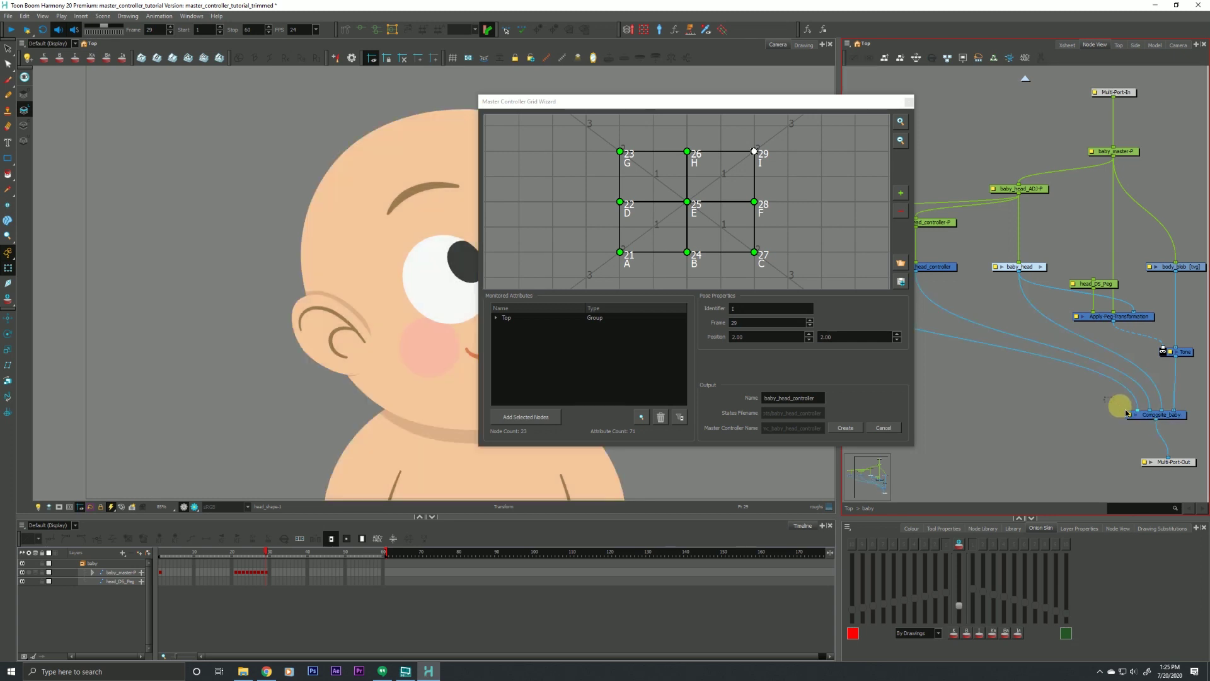
click(1145, 421)
click(851, 429)
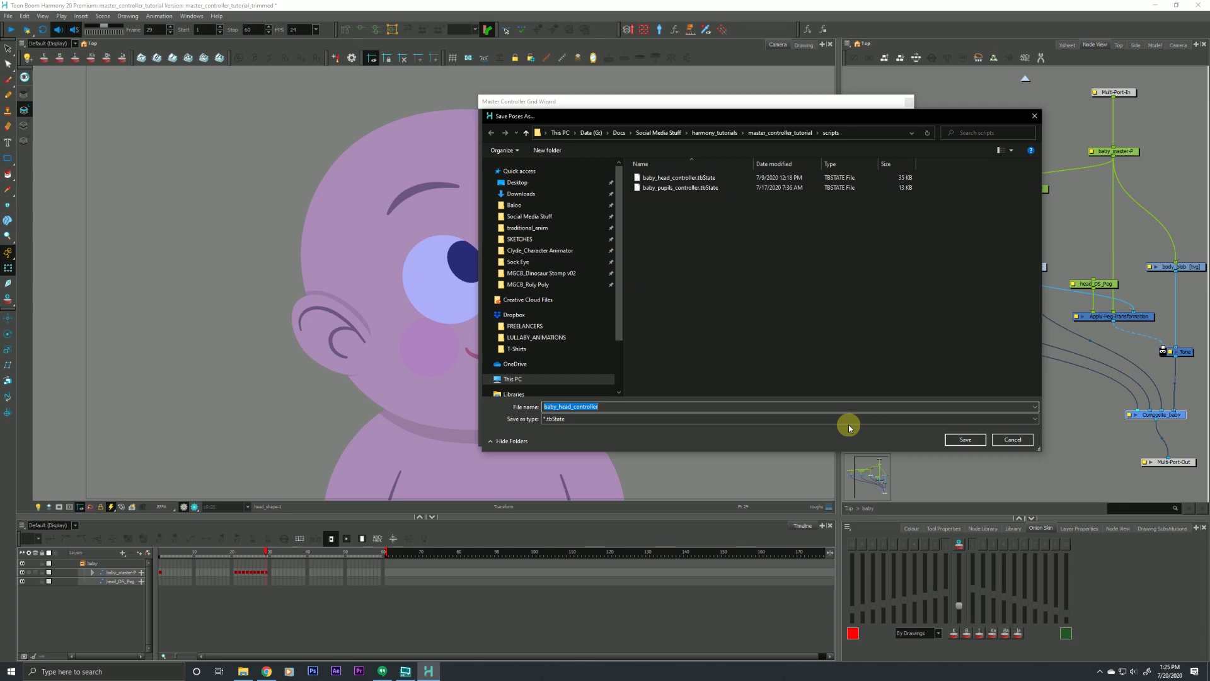
Save the poses as baby_head_controller in the scripts folder, replacing the existing tbState file
drag(701, 120, 639, 117)
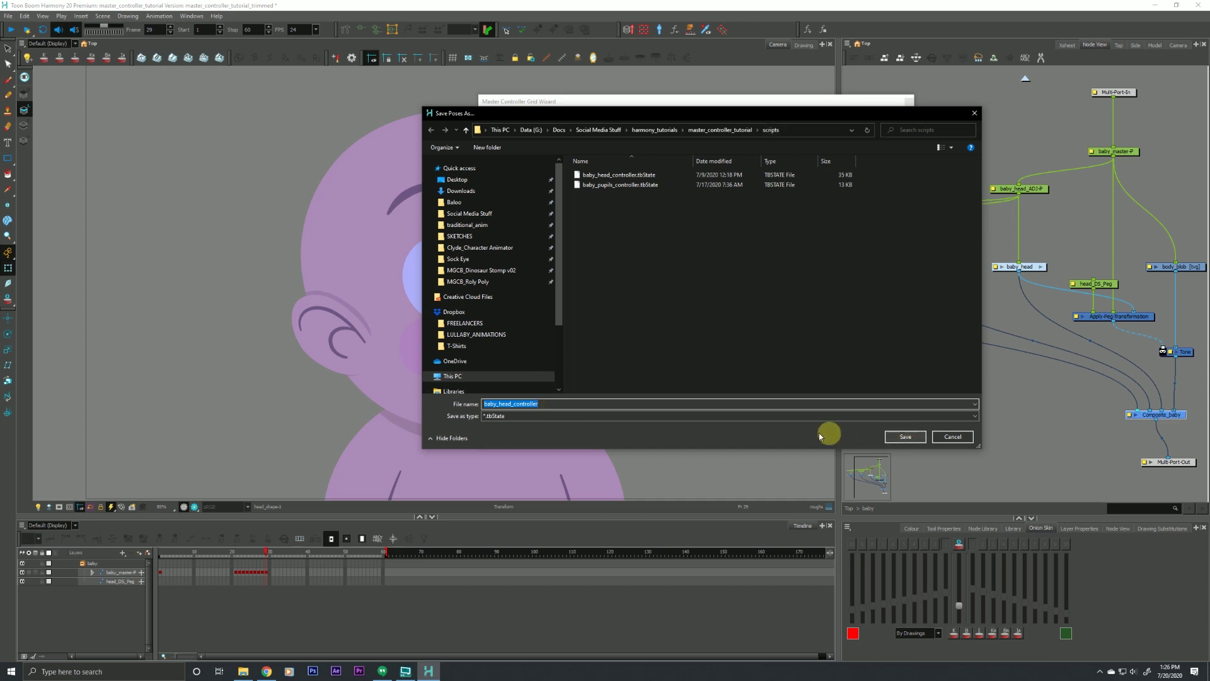
key(End)
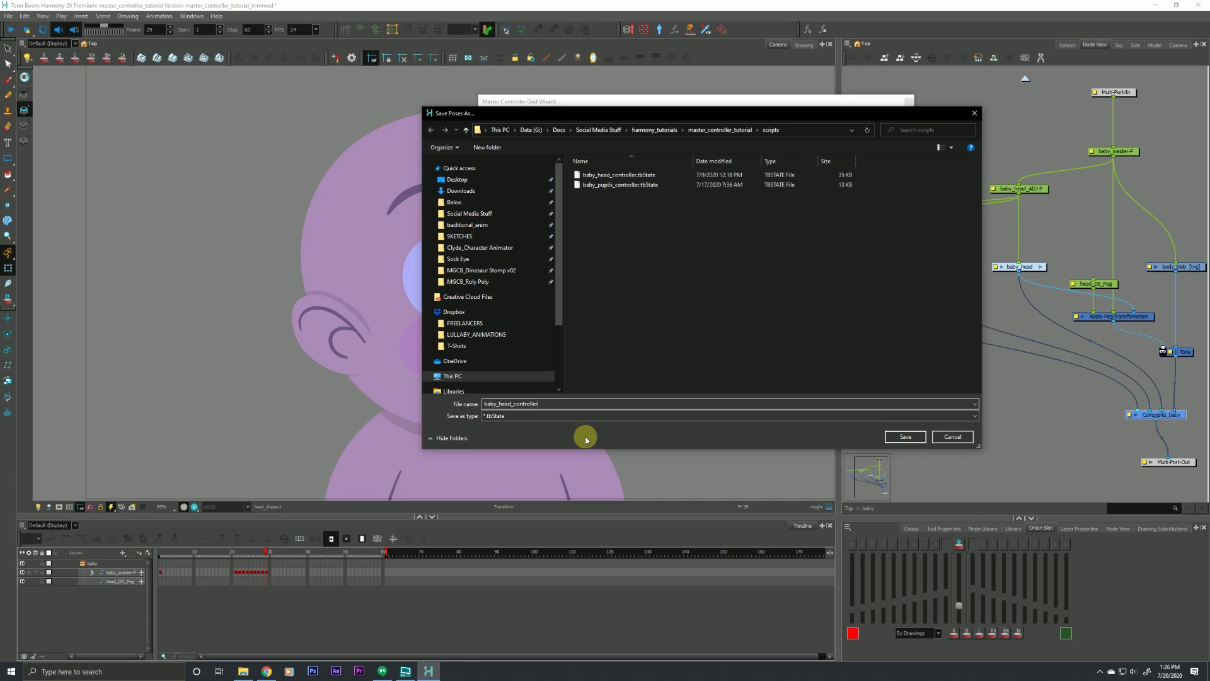
click(896, 437)
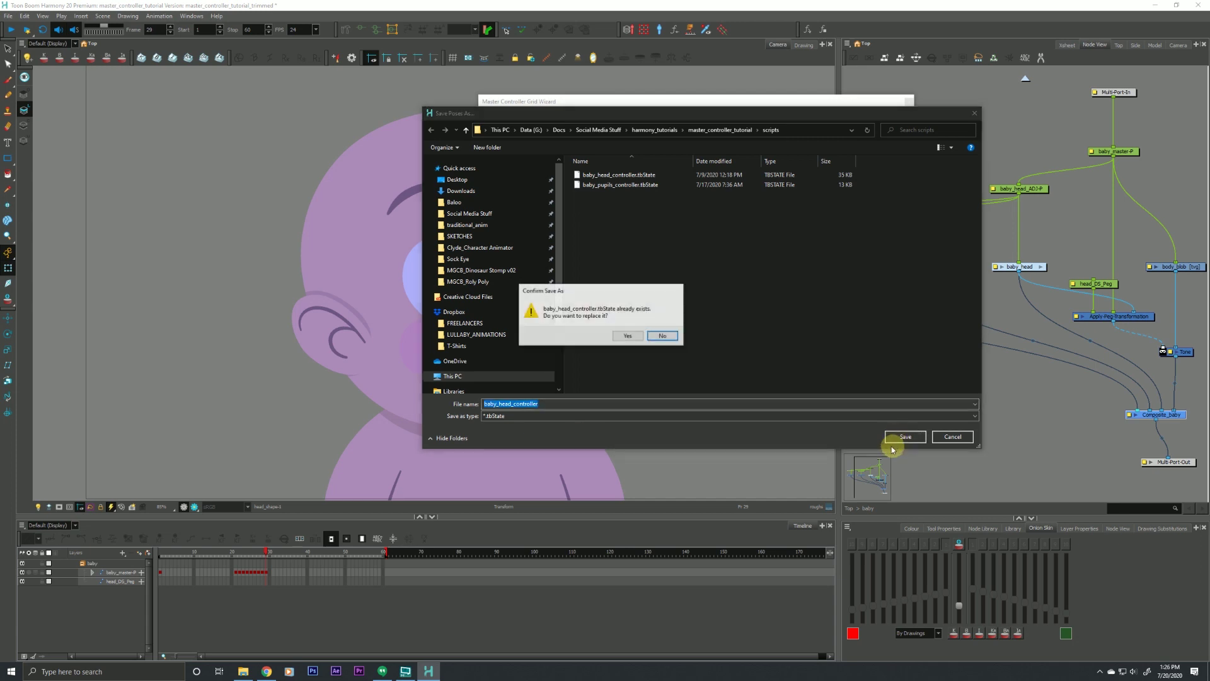
click(627, 336)
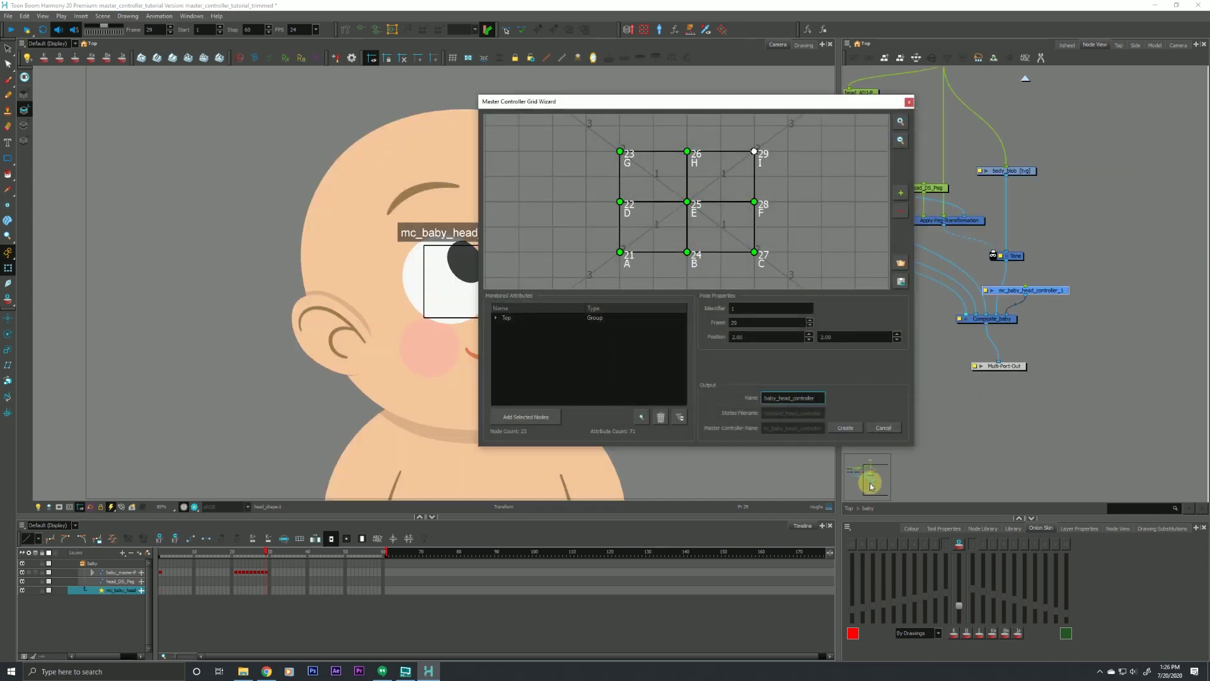
Close the wizard, widen the node network area, and move the mc_baby_head_controller_1 node into the empty space beside the rig
drag(1051, 290, 1063, 295)
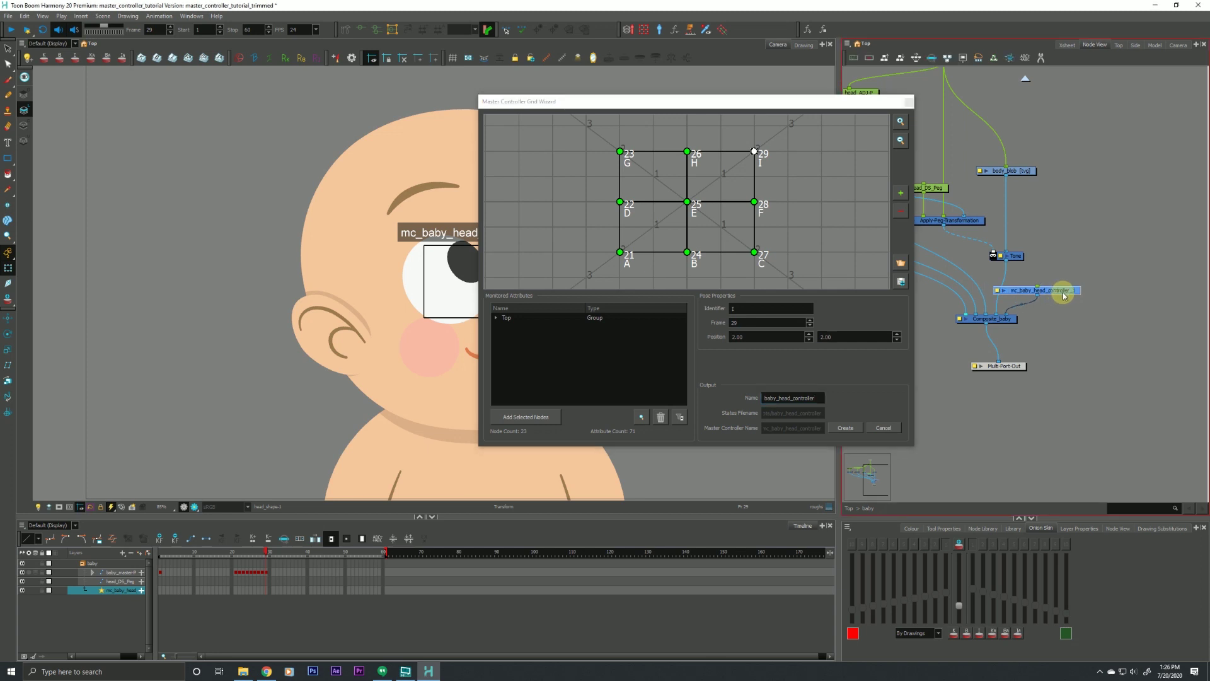
drag(923, 369, 1057, 432)
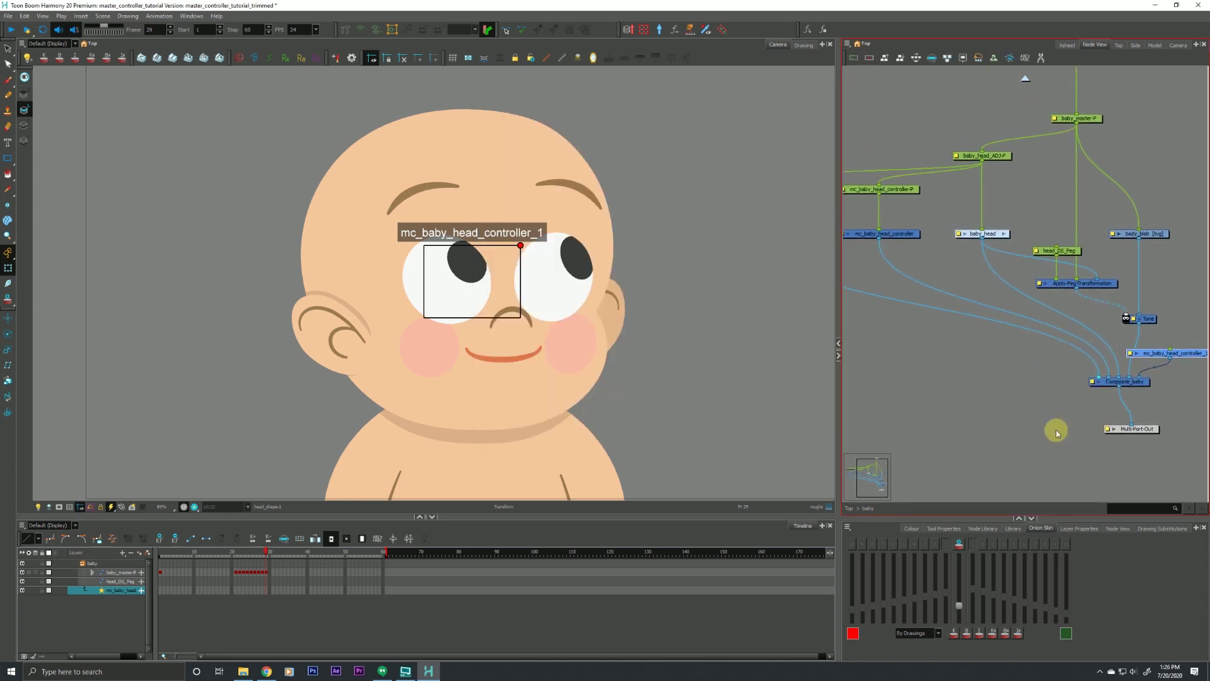
drag(837, 294, 778, 301)
drag(999, 321, 1135, 311)
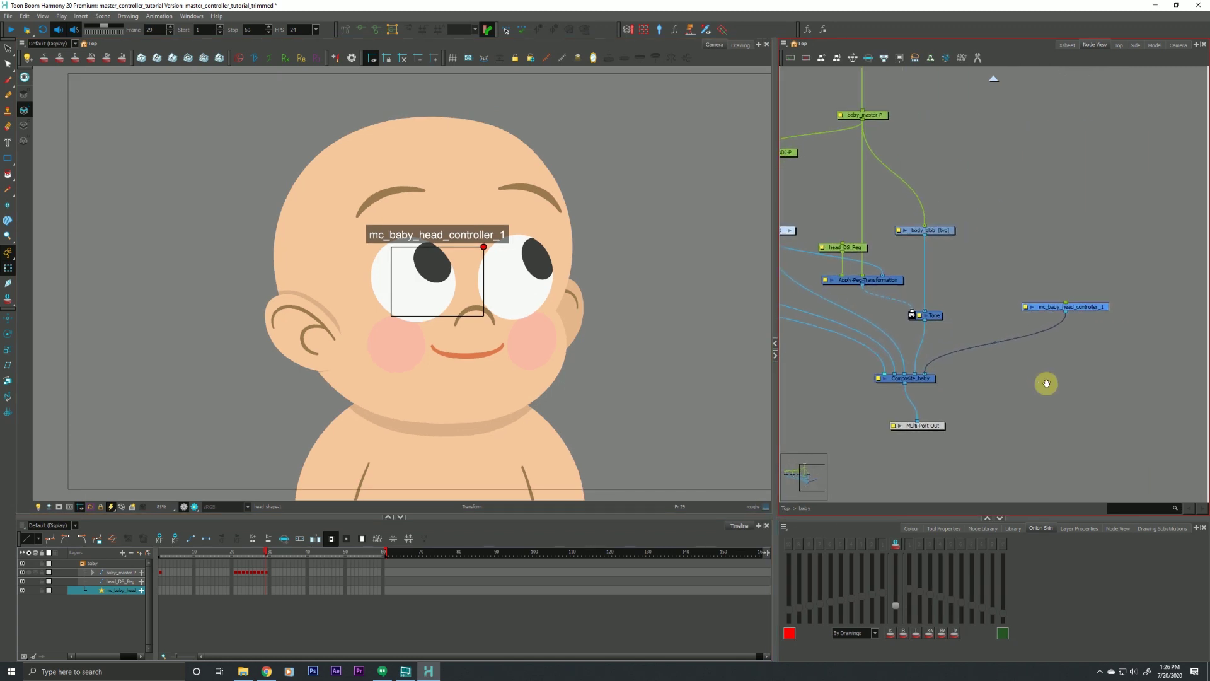
Copy the baby_master-P keyframe from frame 1 and paste it at frame 41
click(432, 268)
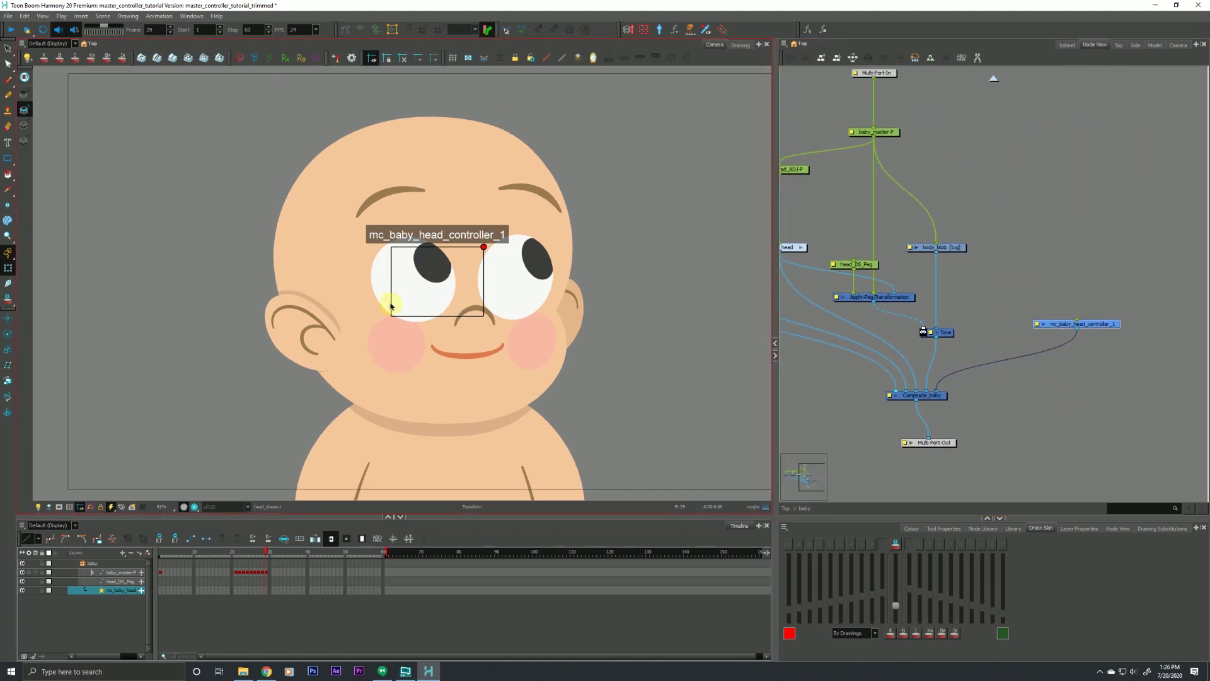
click(161, 572)
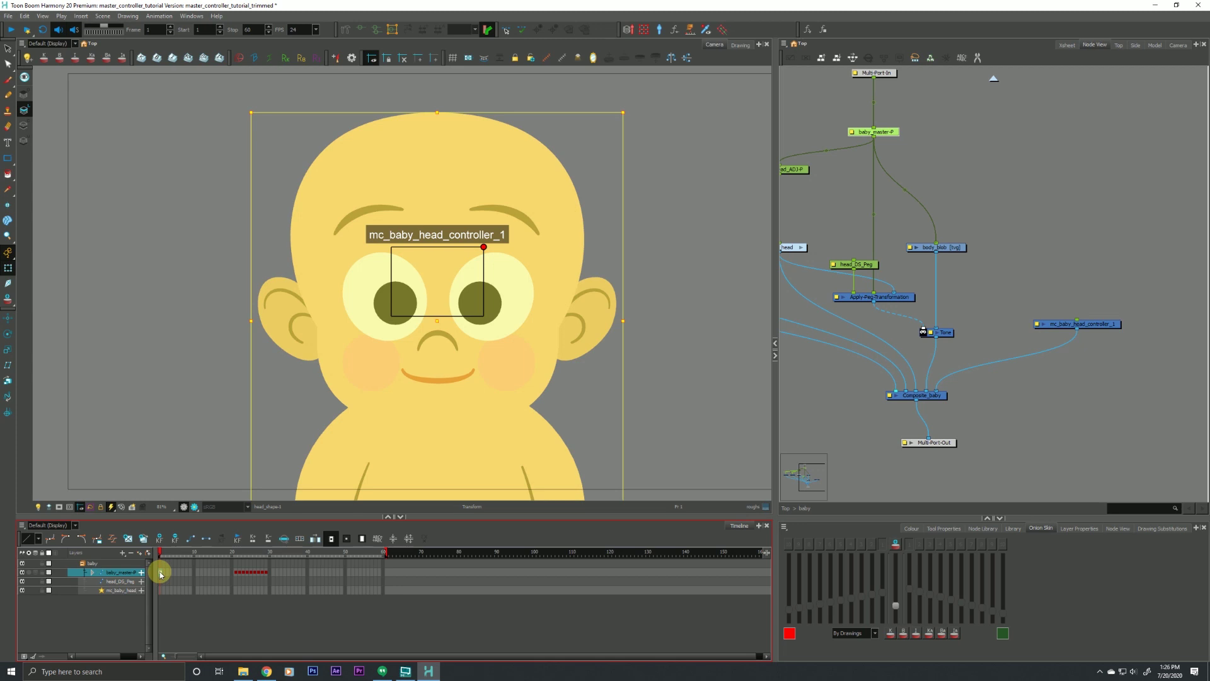
click(314, 571)
key(ctrl+v)
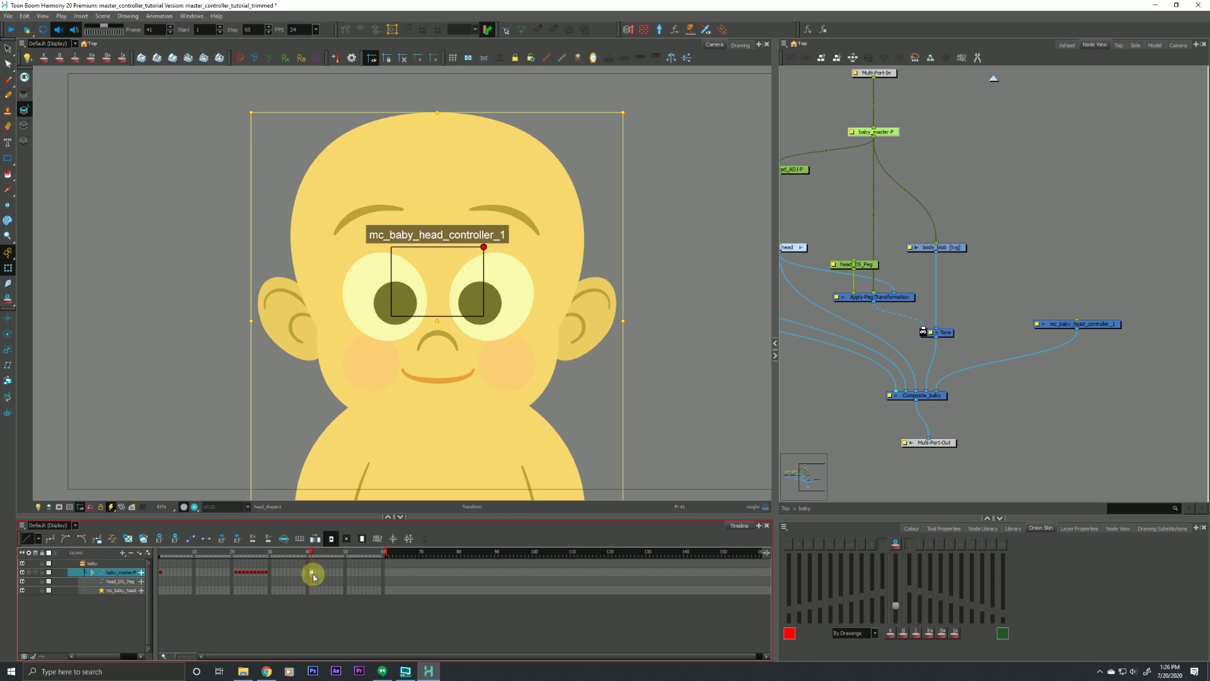
With the Transform tool, move the controller's point at frame 41 from the grid's corner to just beside its centre
click(841, 394)
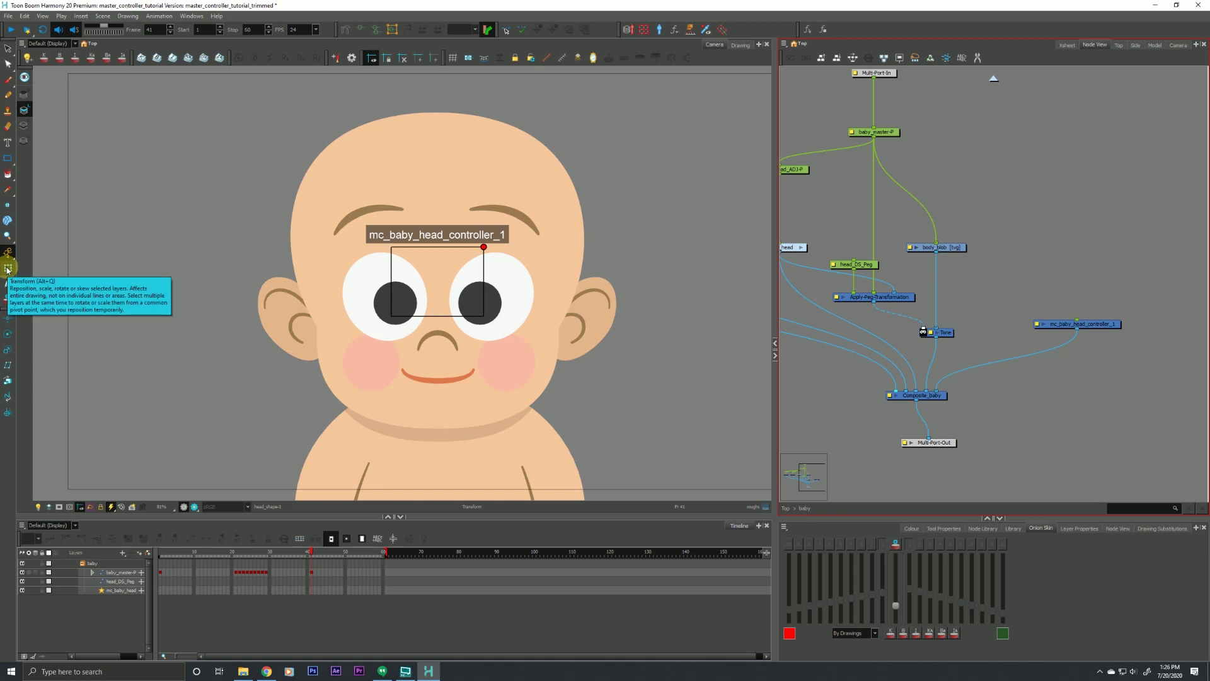
click(8, 270)
click(483, 248)
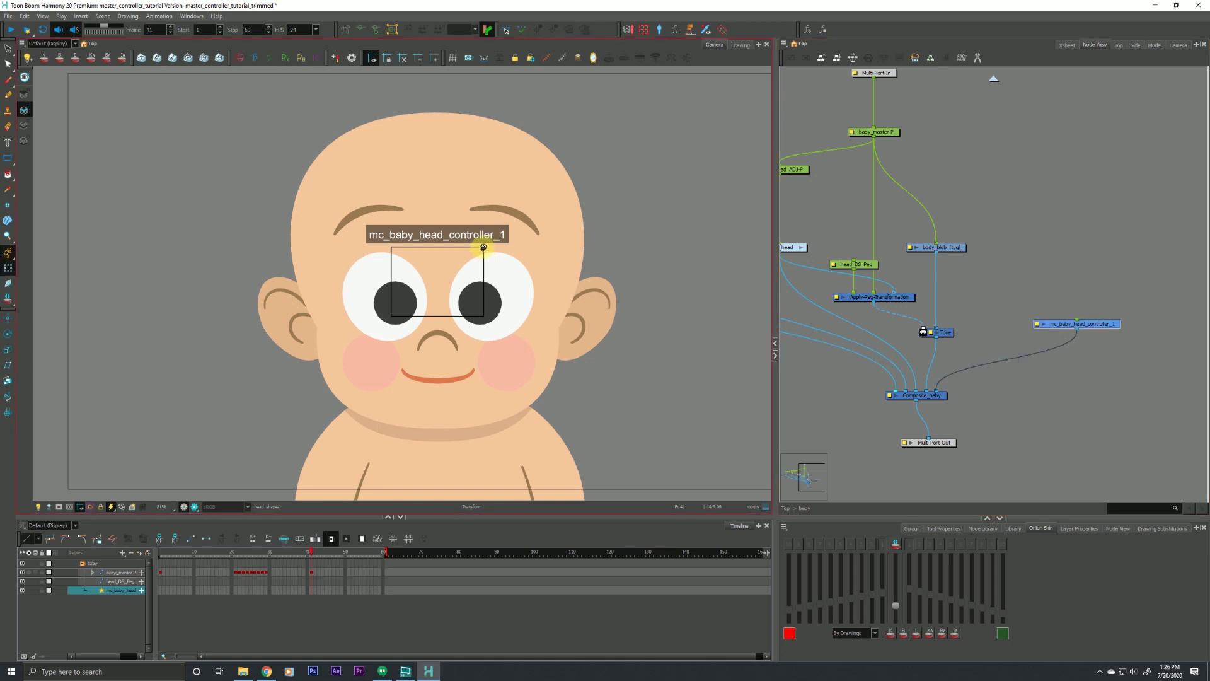
drag(482, 247, 424, 291)
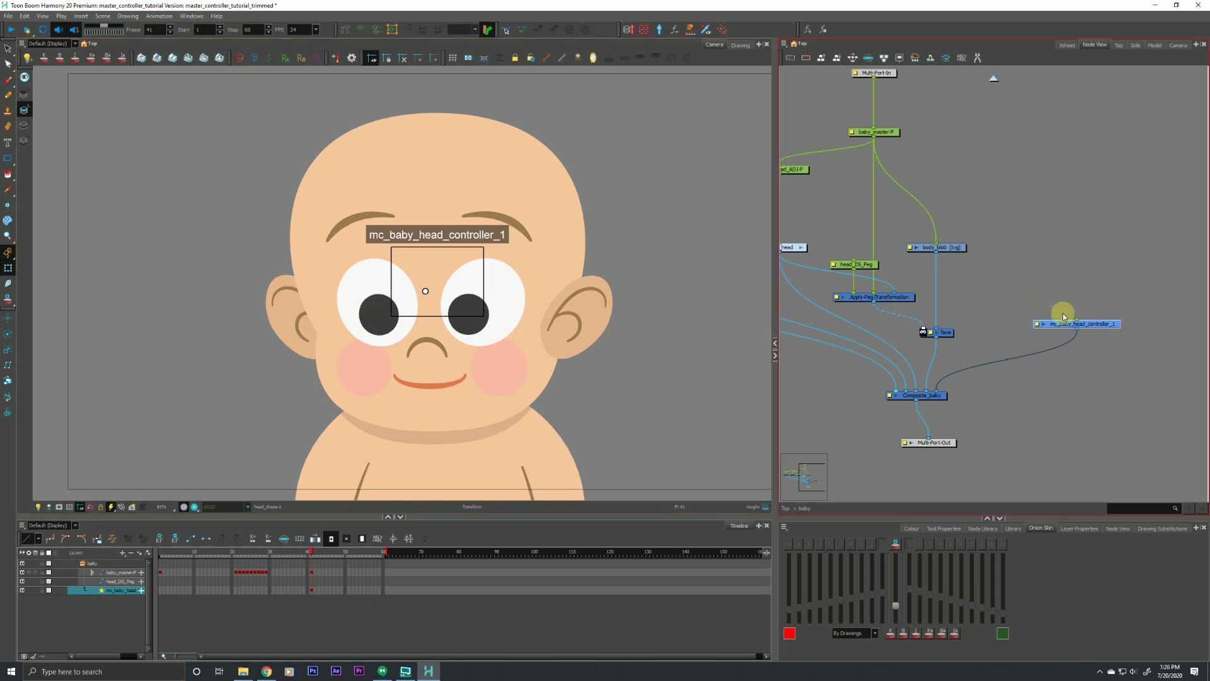
Add a parent peg to mc_baby_head_controller_1 and connect it under baby_head_ADJ-P
click(1039, 323)
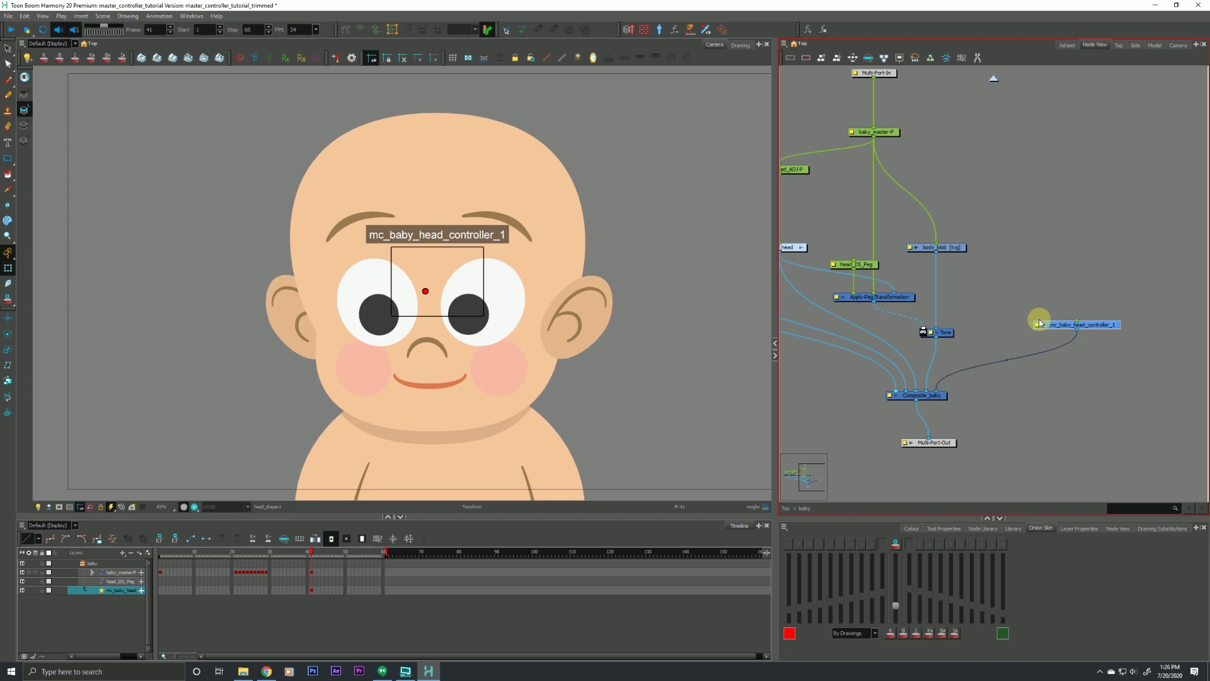
key(ctrl+p)
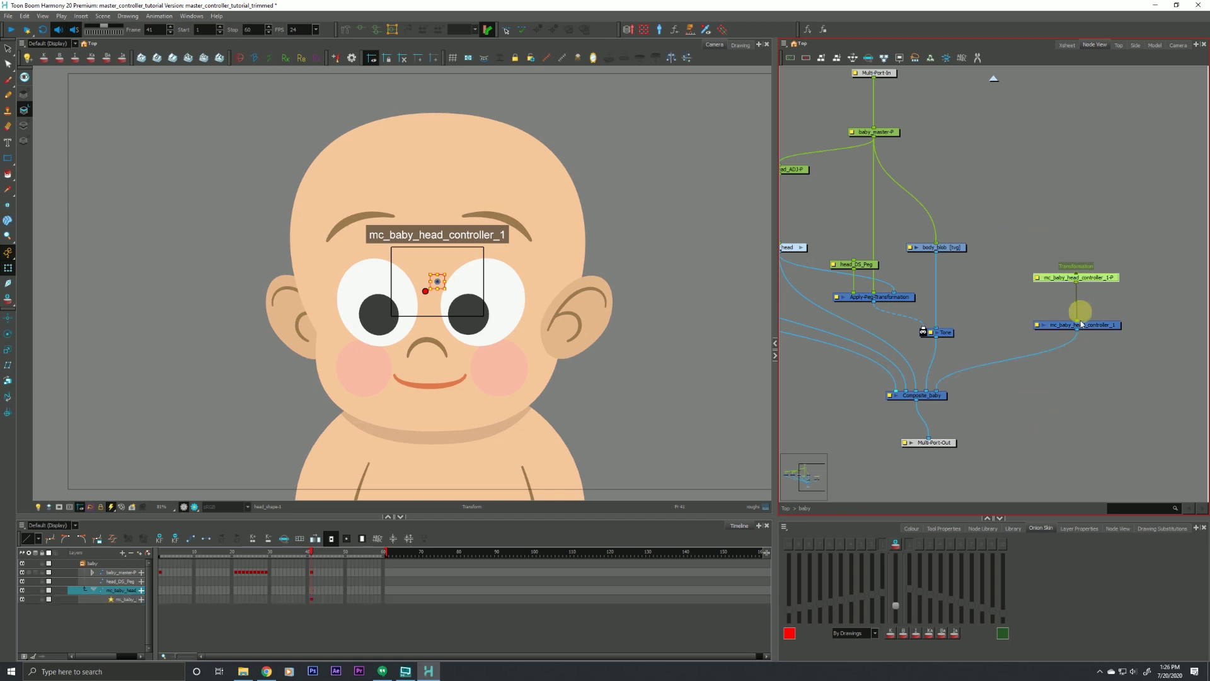
drag(806, 183, 1103, 286)
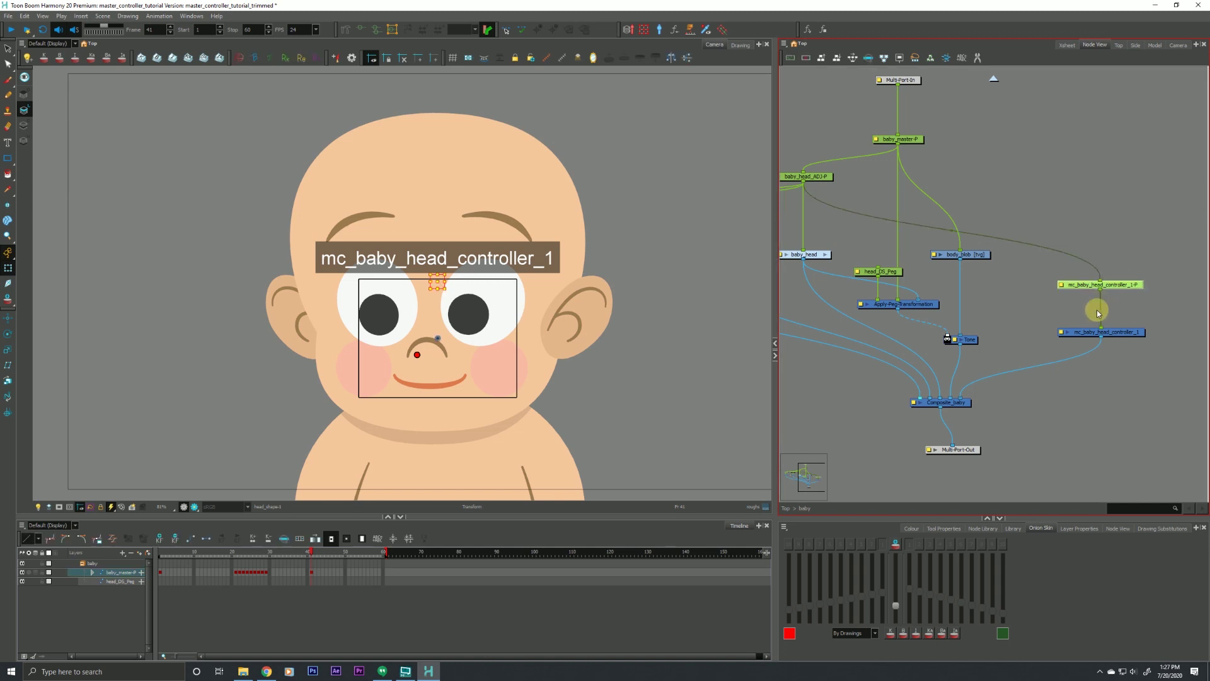
Translate the controller's peg so the grid sits in the empty area beside the baby's head, and deselect it
drag(8, 252, 32, 274)
click(10, 319)
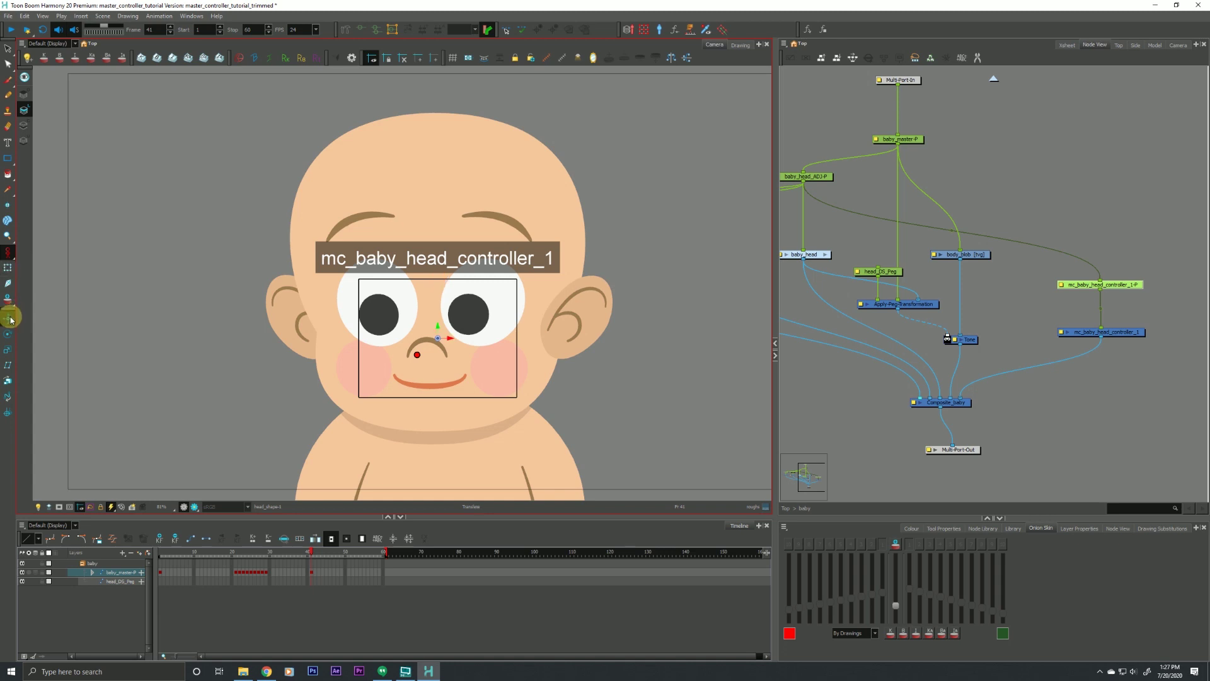
drag(469, 367, 167, 249)
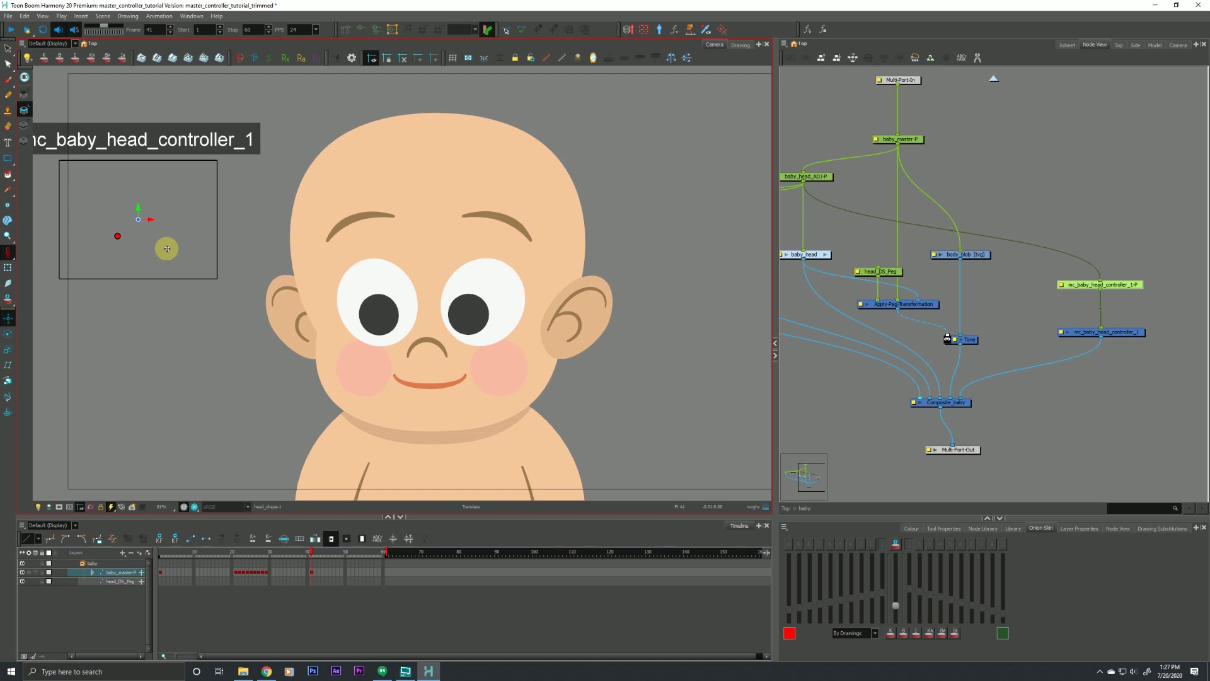
click(861, 422)
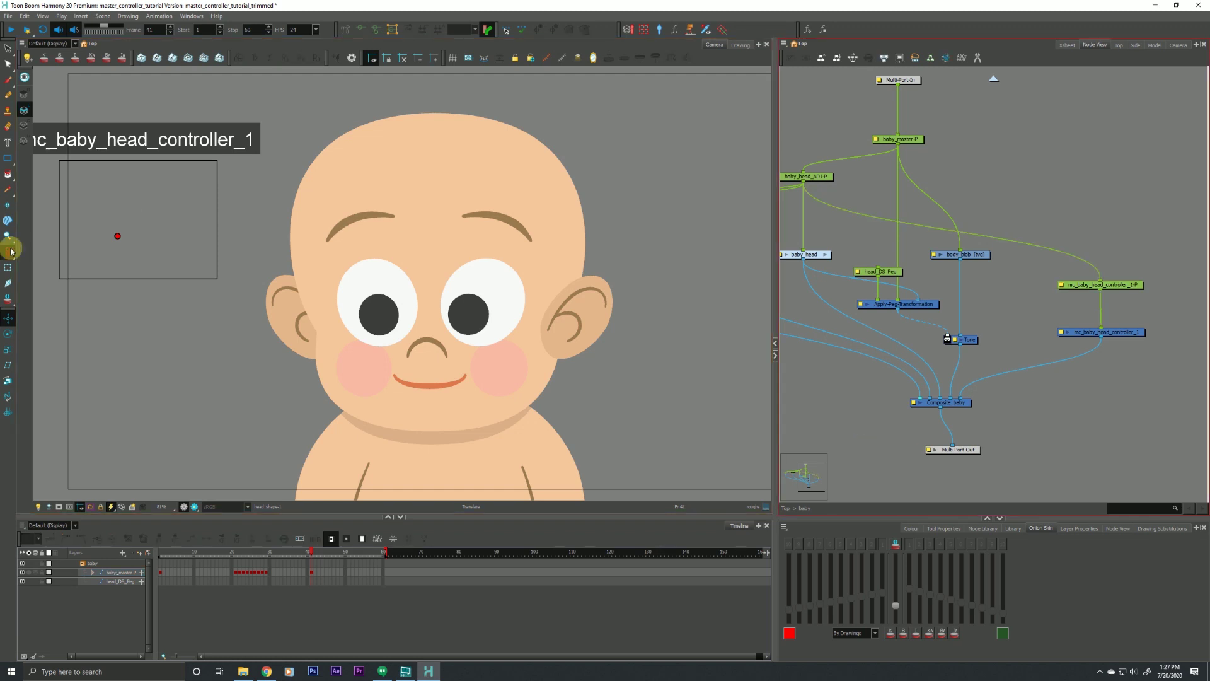
Test the head turn by moving the controller's point to the grid's upper-left area and across to its upper middle
click(50, 239)
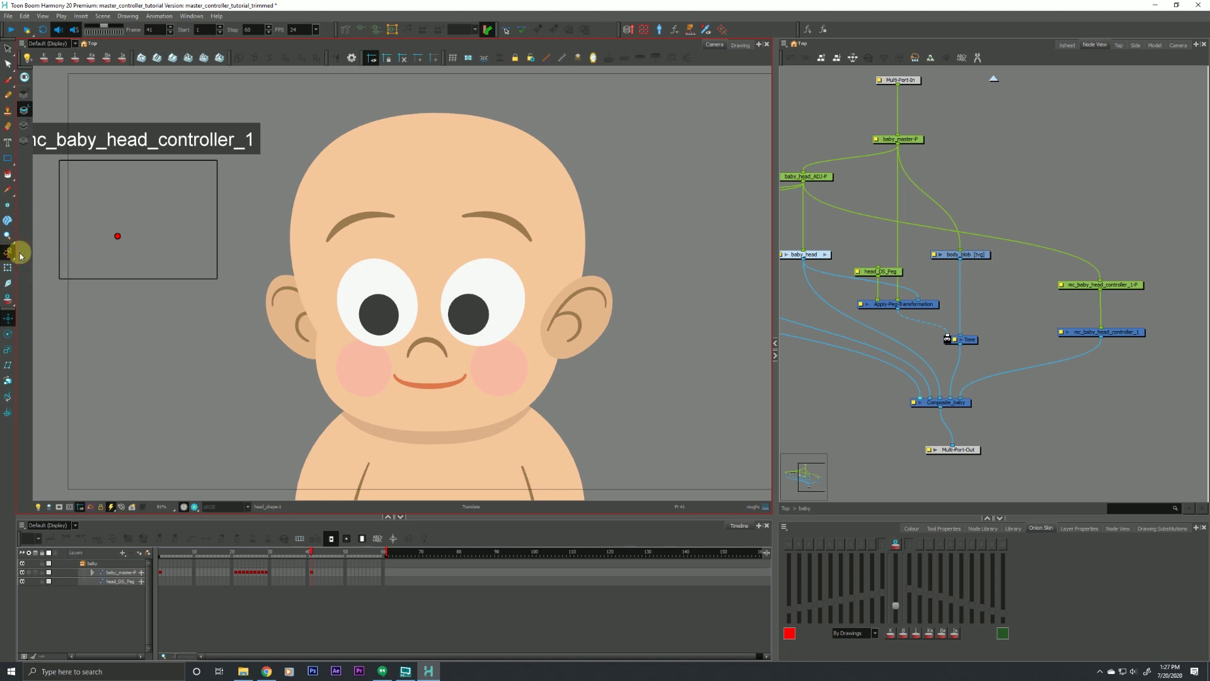
click(8, 268)
drag(117, 235, 72, 190)
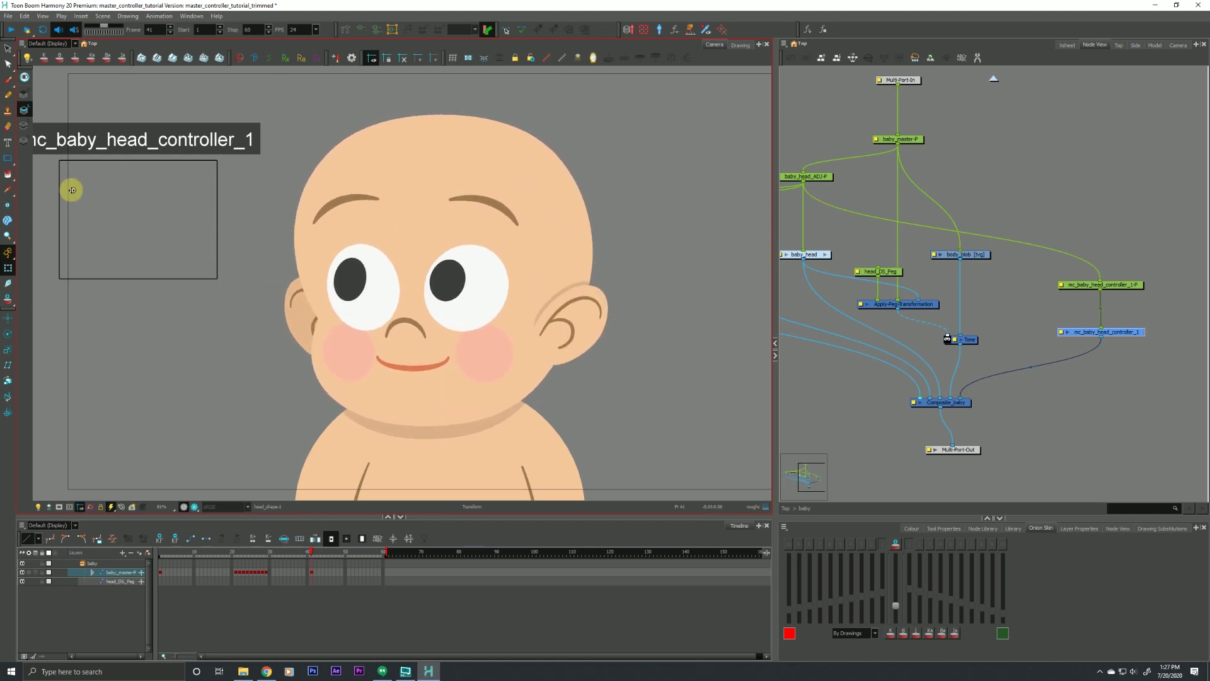
drag(72, 190, 140, 186)
Try offsetting the ear on the viewer's right away from the head, and move the controller's point to test the effect
click(579, 331)
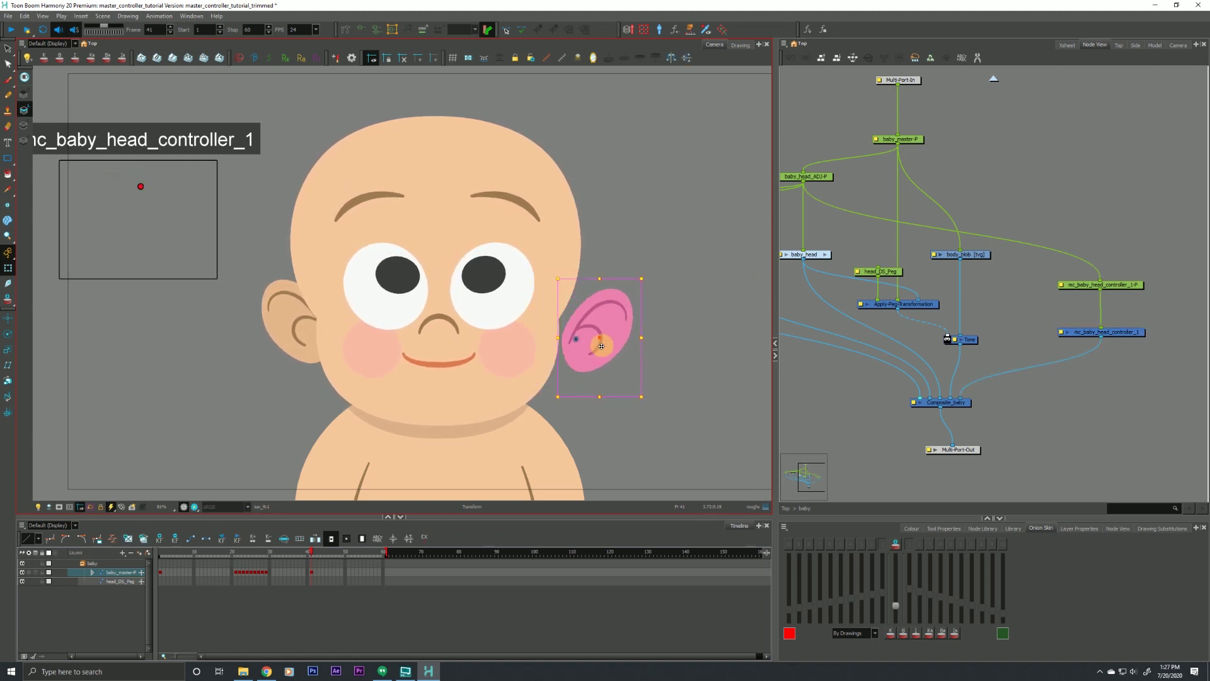
drag(592, 337, 599, 341)
mouse_move(135, 185)
mouse_down()
mouse_move(105, 192)
mouse_move(132, 193)
mouse_up()
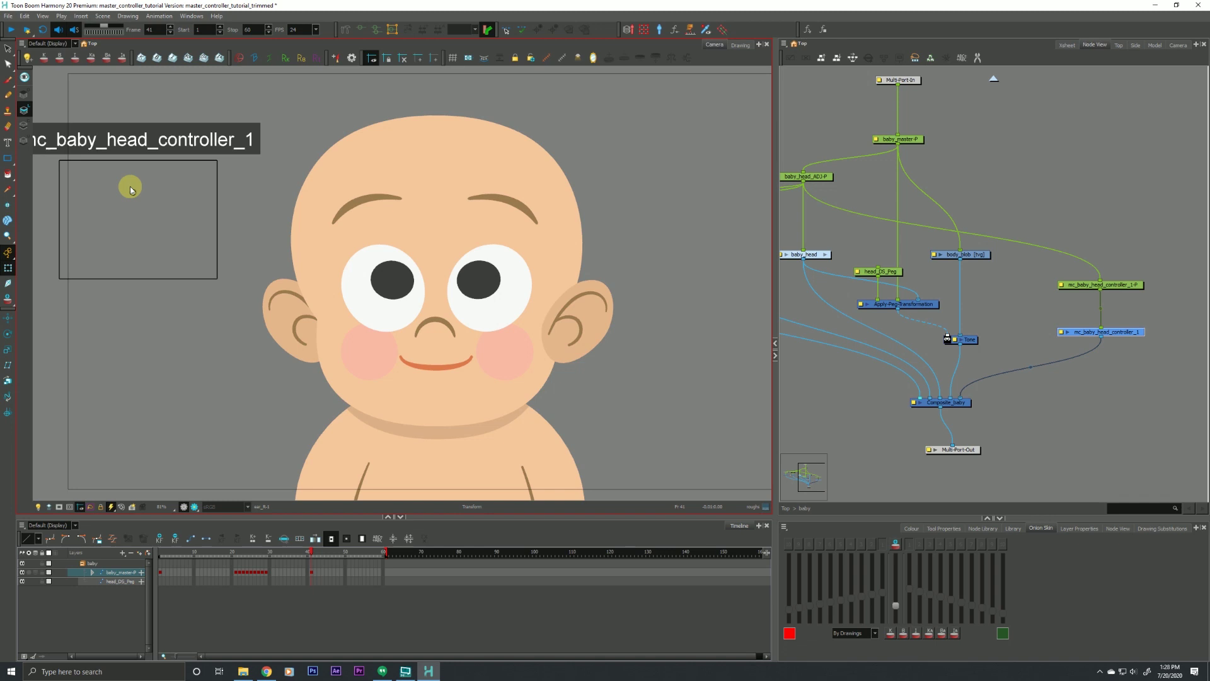
drag(130, 186, 92, 183)
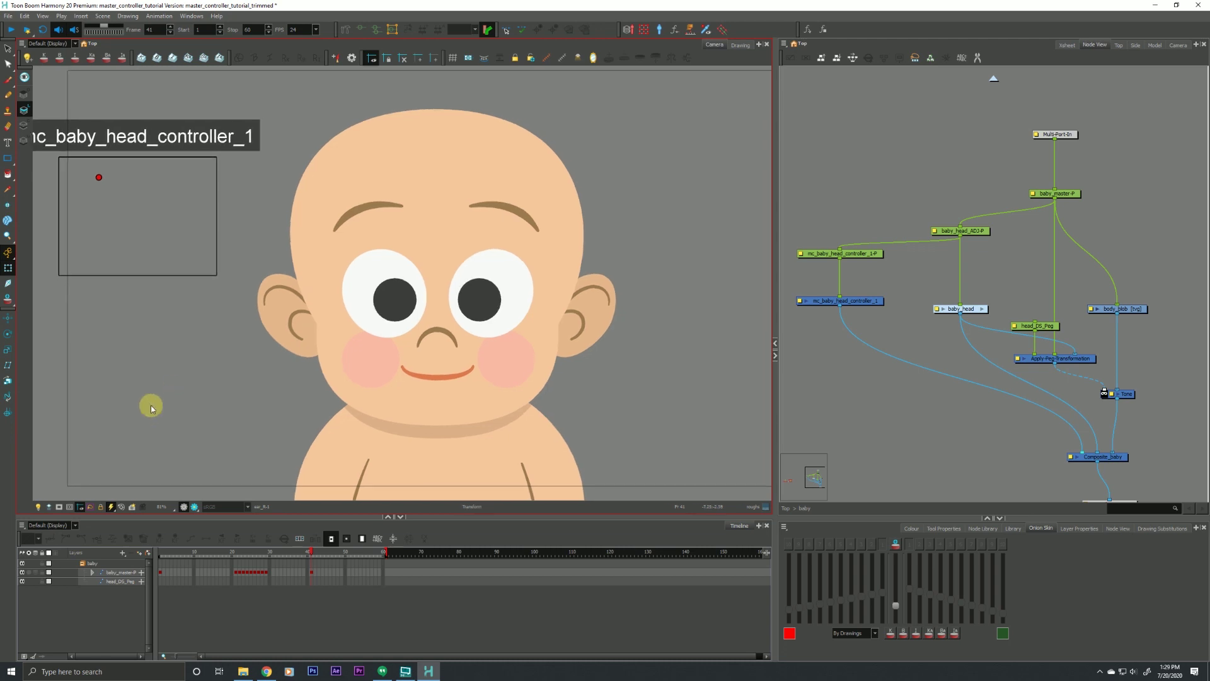
Try shifting both pupils down toward the nose with the controller's point in the grid's upper-left corner, and move the point to test the effect
click(98, 177)
drag(97, 177, 75, 164)
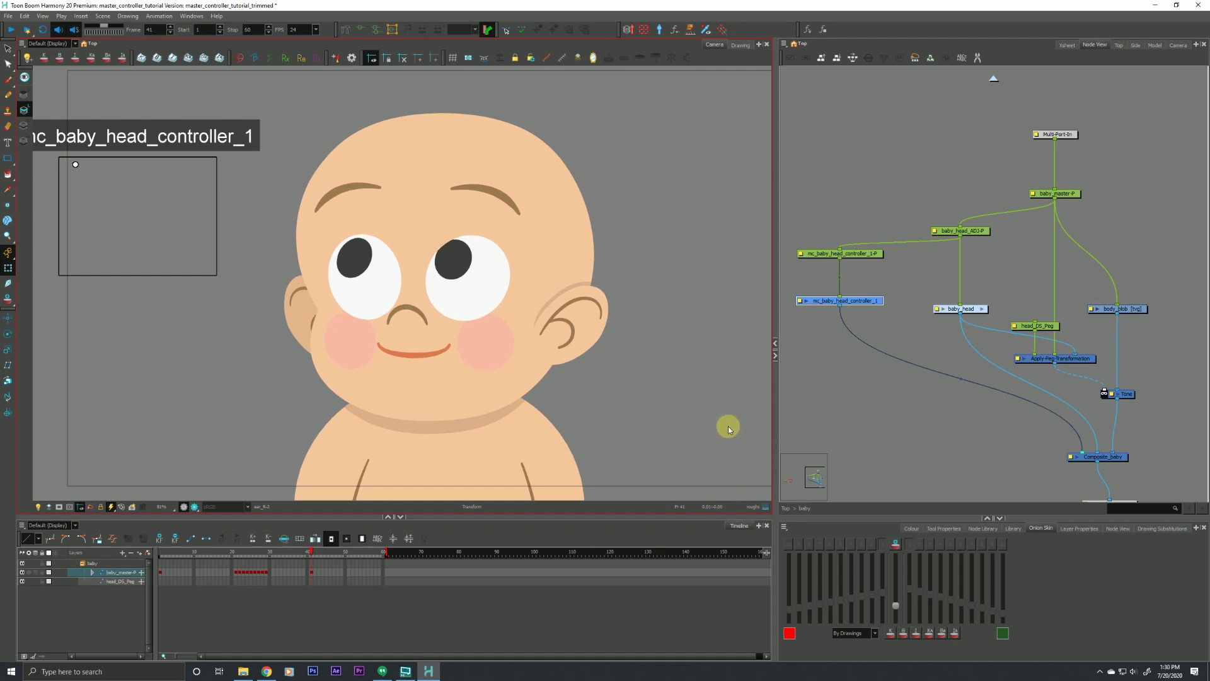
click(453, 259)
shift+click(354, 259)
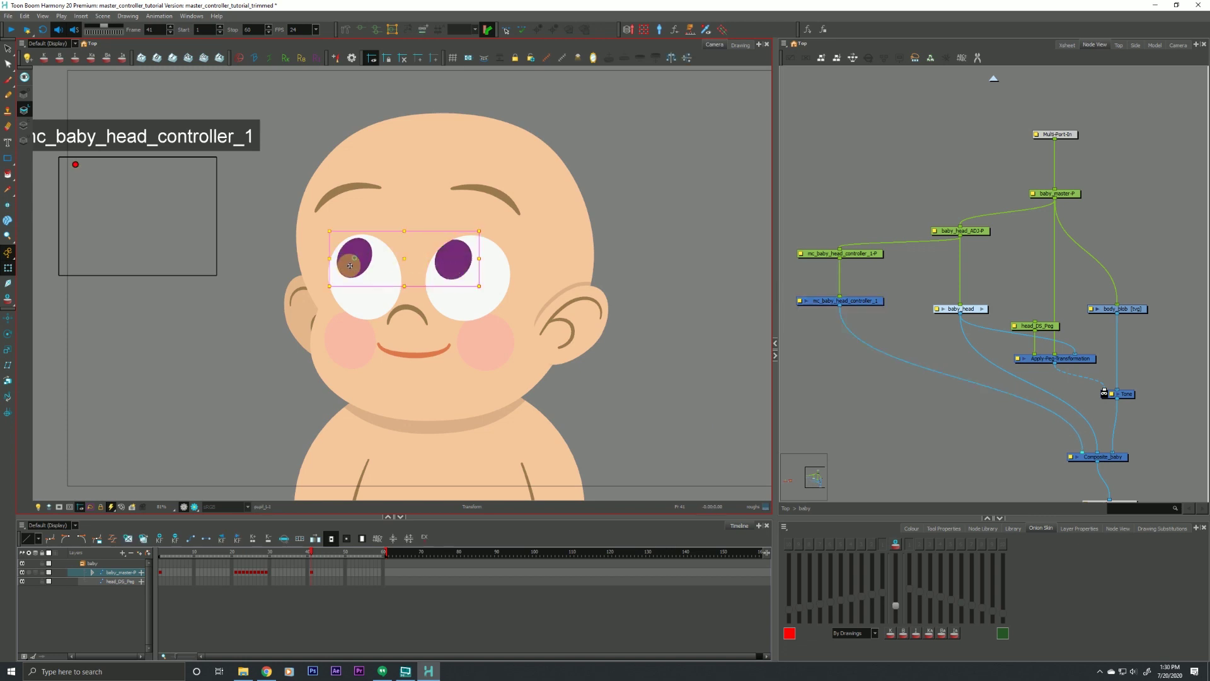
drag(348, 265, 376, 305)
click(481, 293)
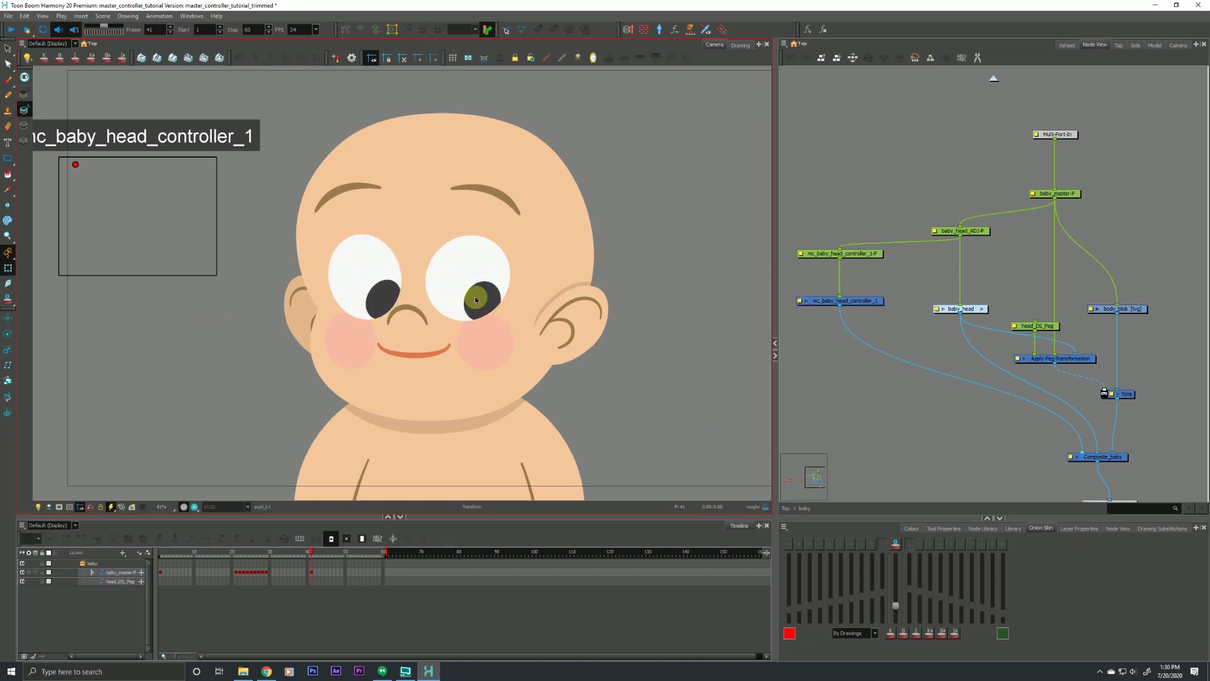
click(381, 293)
drag(353, 270, 370, 287)
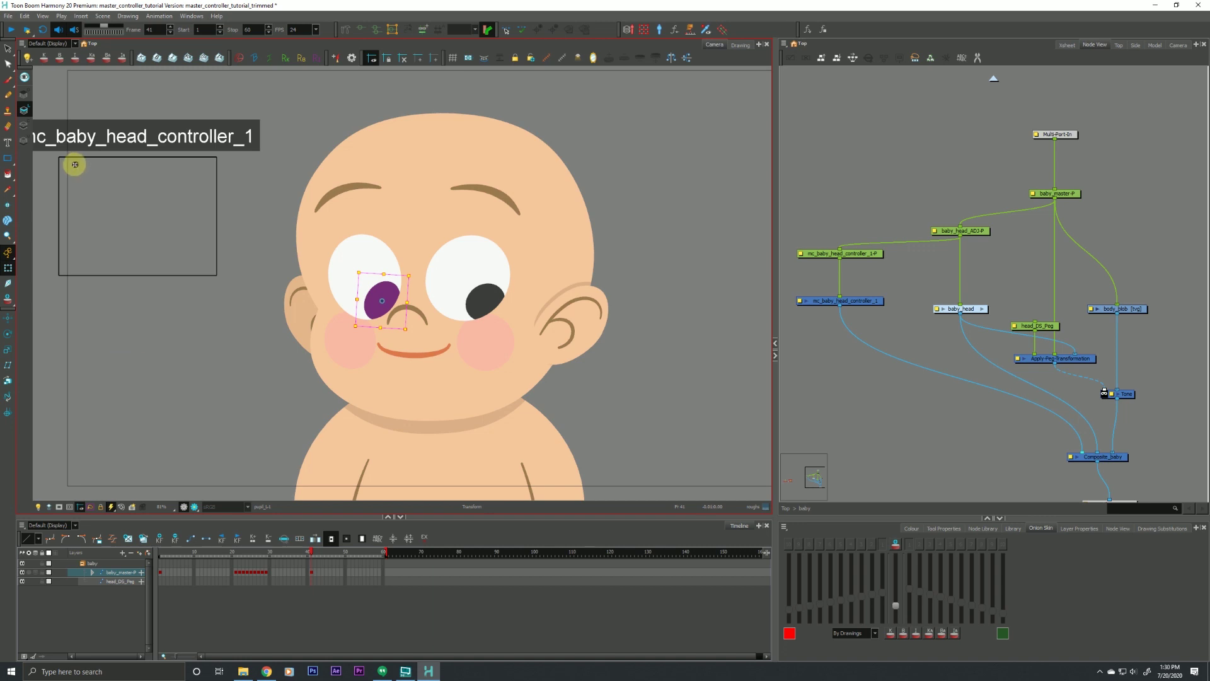
click(75, 164)
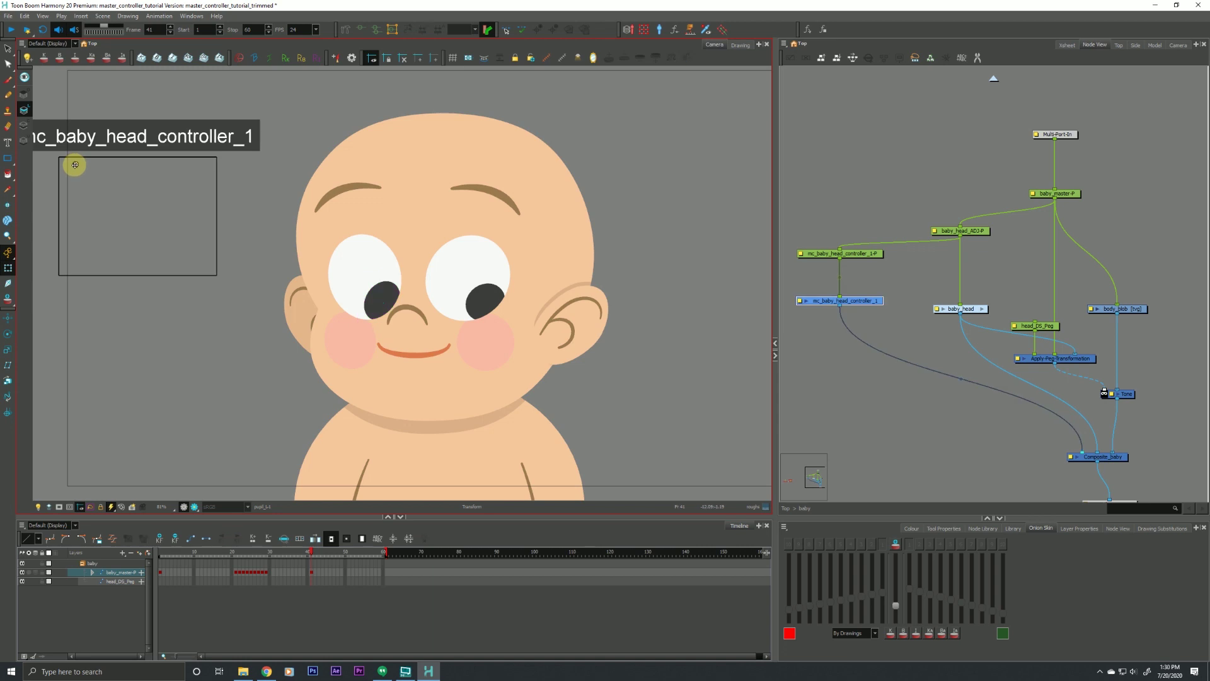
drag(75, 165, 79, 185)
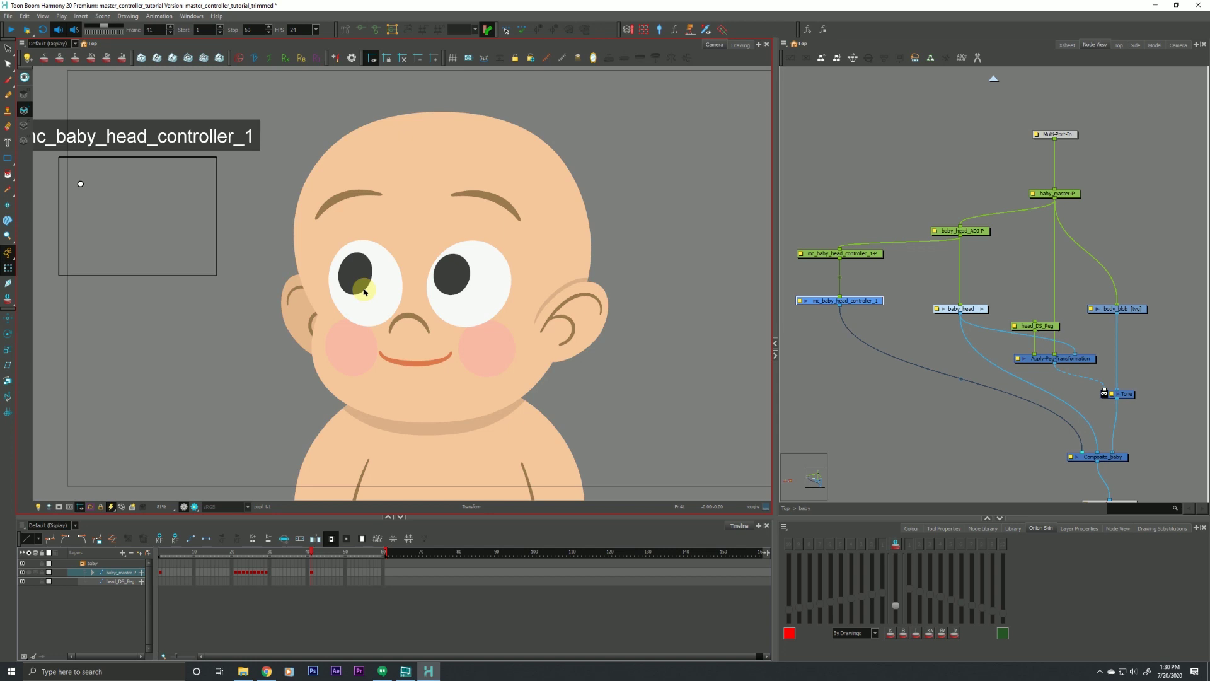
Review the head-turn poses stored around frames 22 to 28, noting the pupil placement, and return to frame 41
click(237, 552)
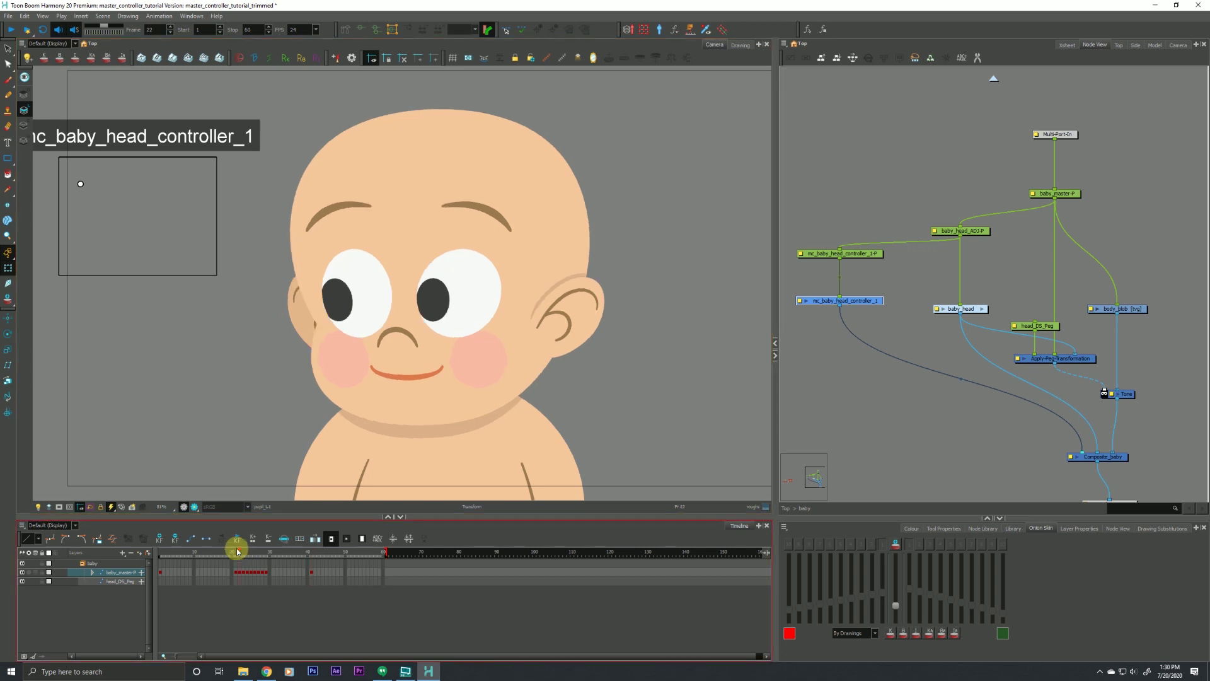
key(period)
key(period)
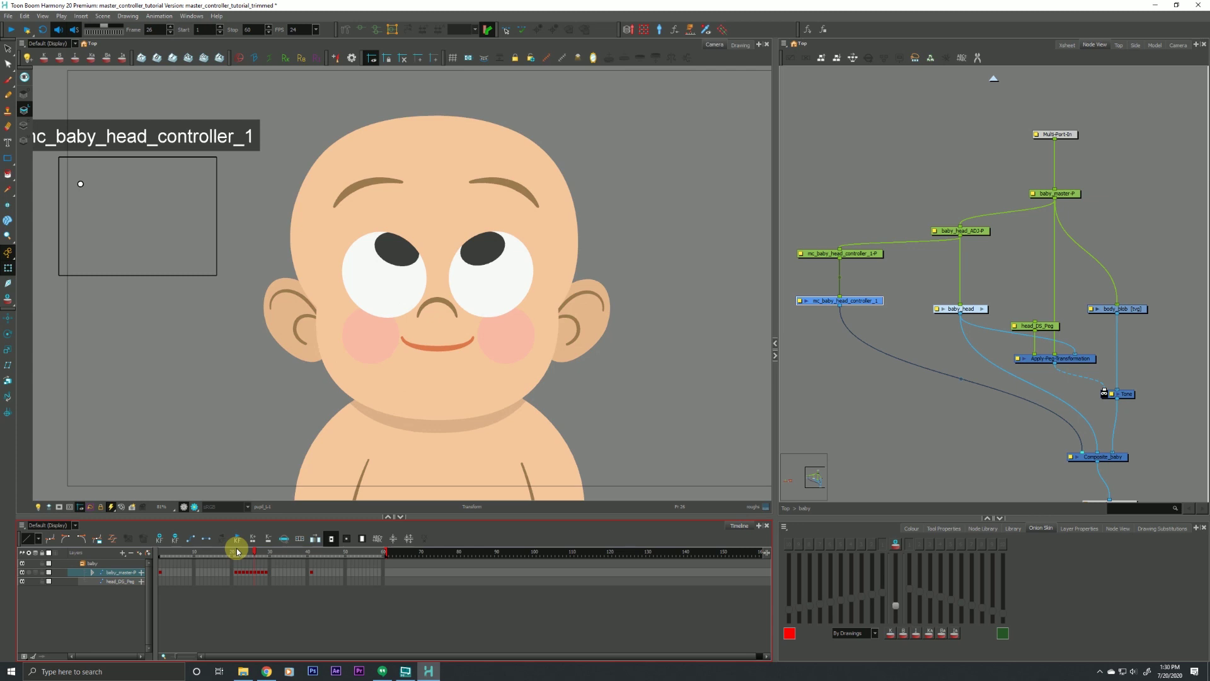
click(393, 252)
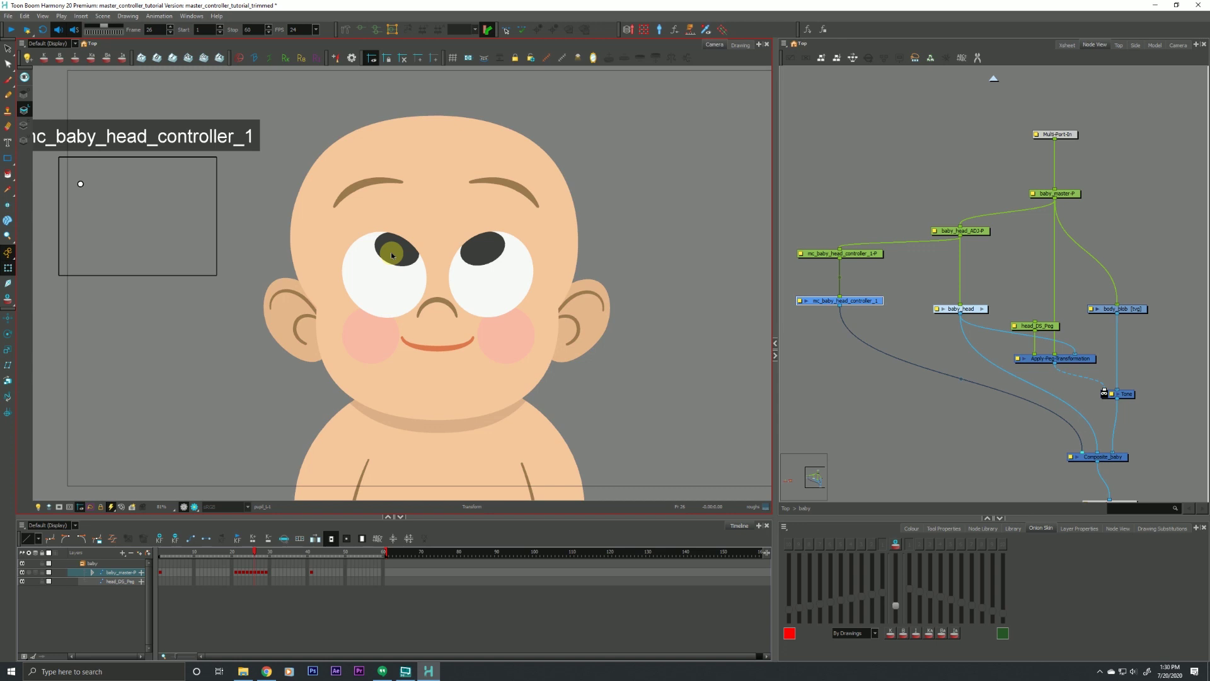
key(comma)
key(comma)
key(period)
key(period)
key(period)
key(comma)
key(comma)
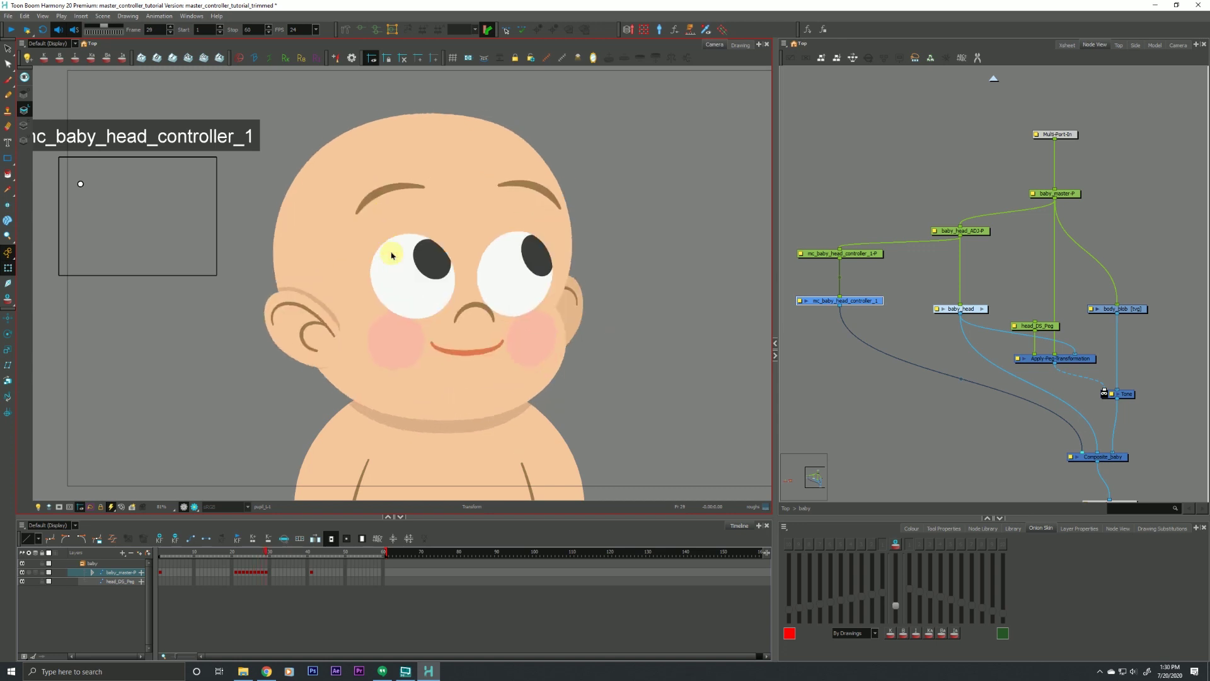
click(311, 549)
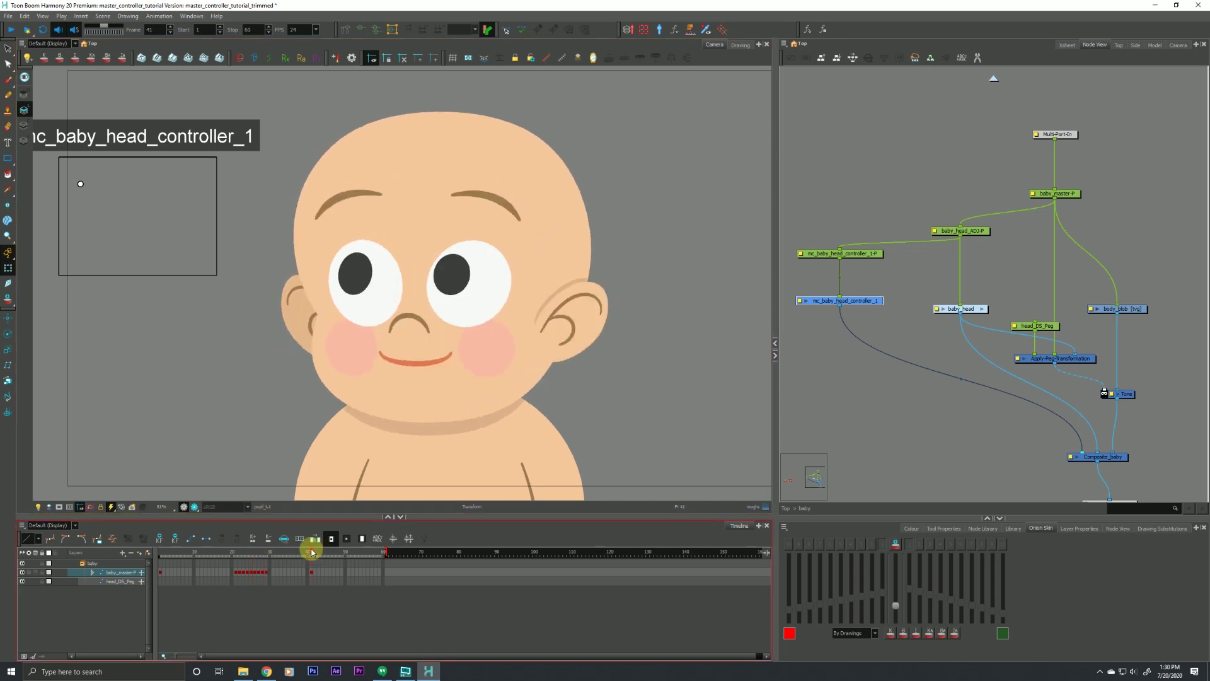
Reposition the controller's point slightly within the grid's upper-left area at frame 41
click(219, 408)
click(74, 177)
mouse_move(74, 176)
mouse_down()
mouse_move(98, 181)
mouse_move(82, 178)
mouse_up()
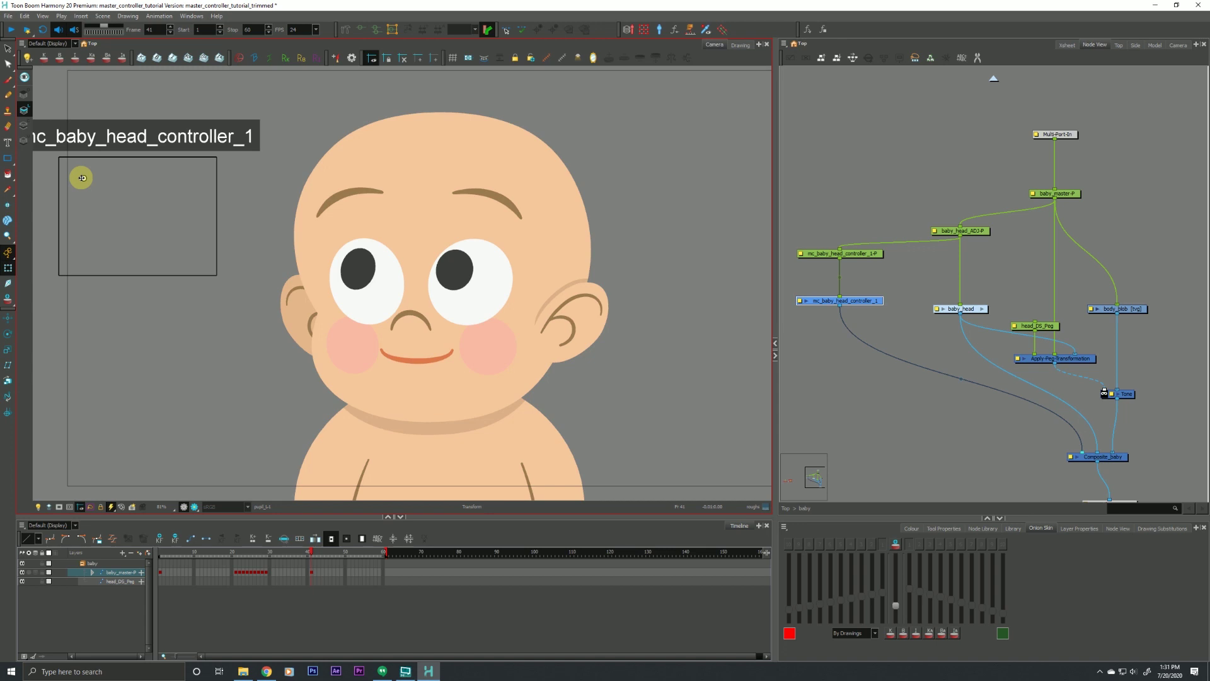
click(310, 571)
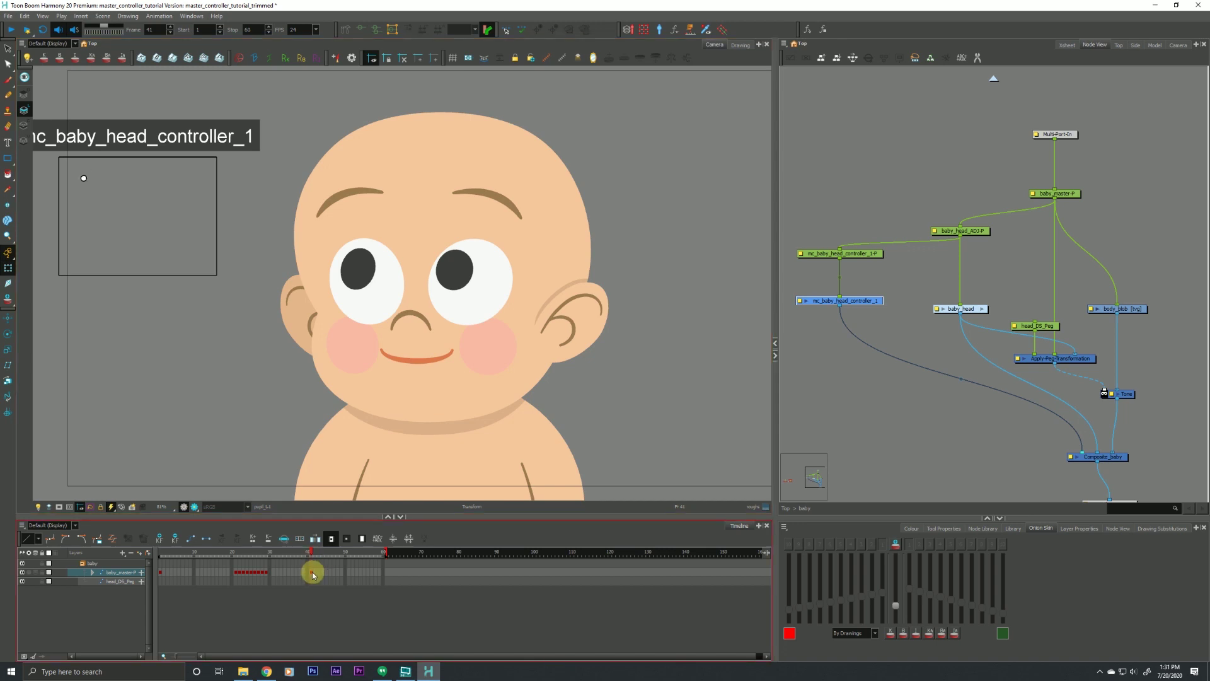
Open the Master Controller Grid Wizard for the baby_head group with the preselected preset, and place it clear of the face
click(917, 298)
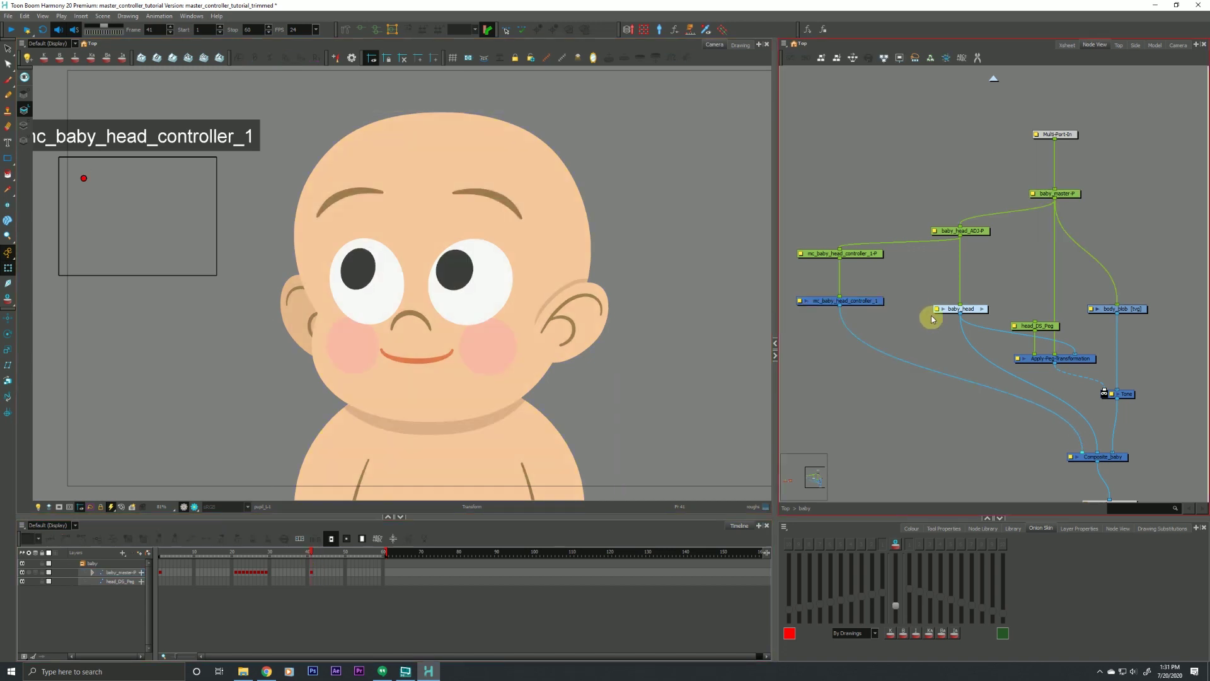
drag(924, 284, 965, 334)
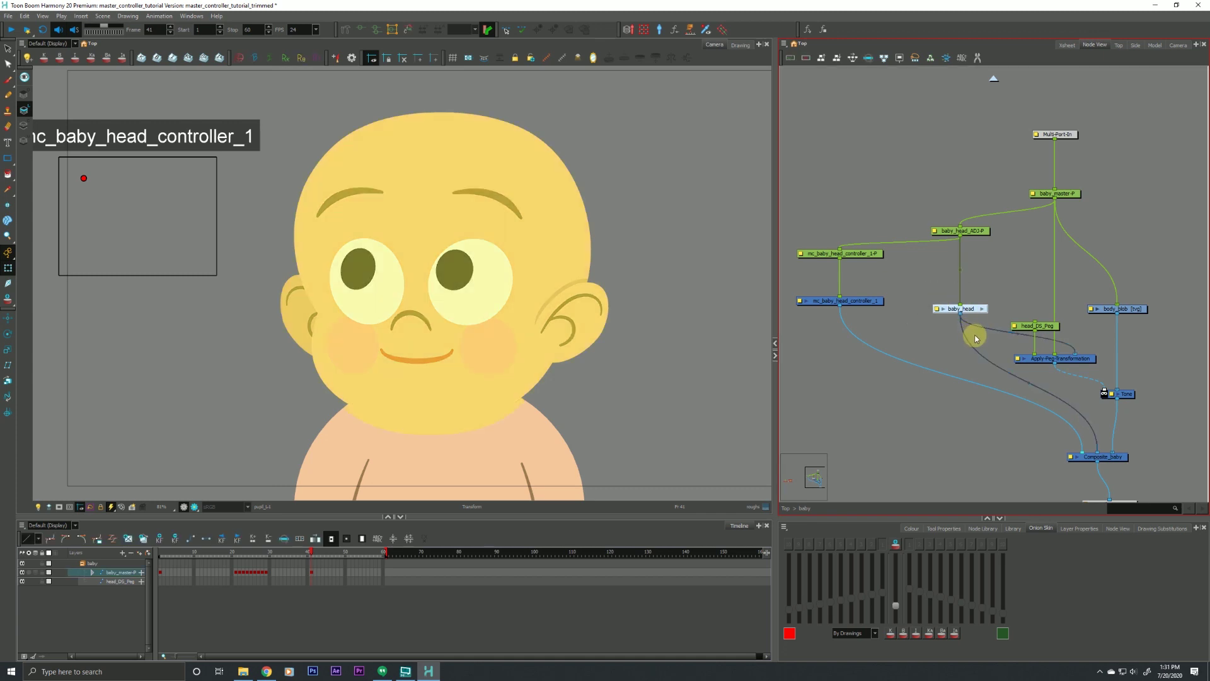
click(643, 30)
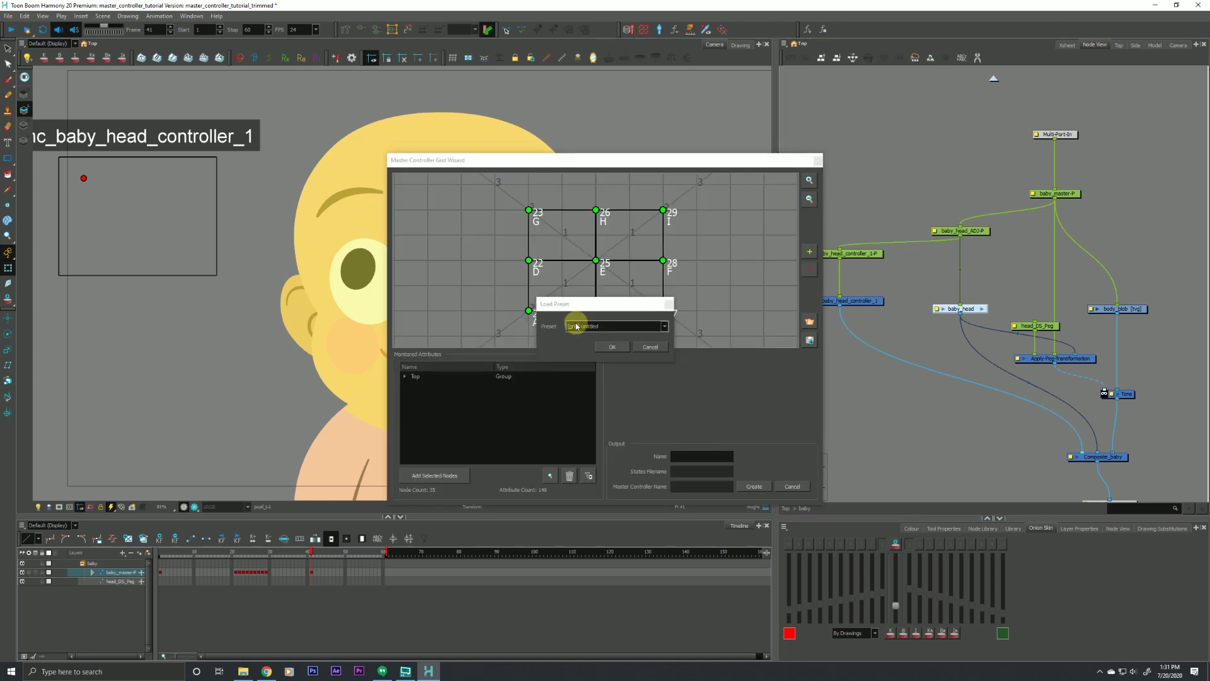
click(612, 346)
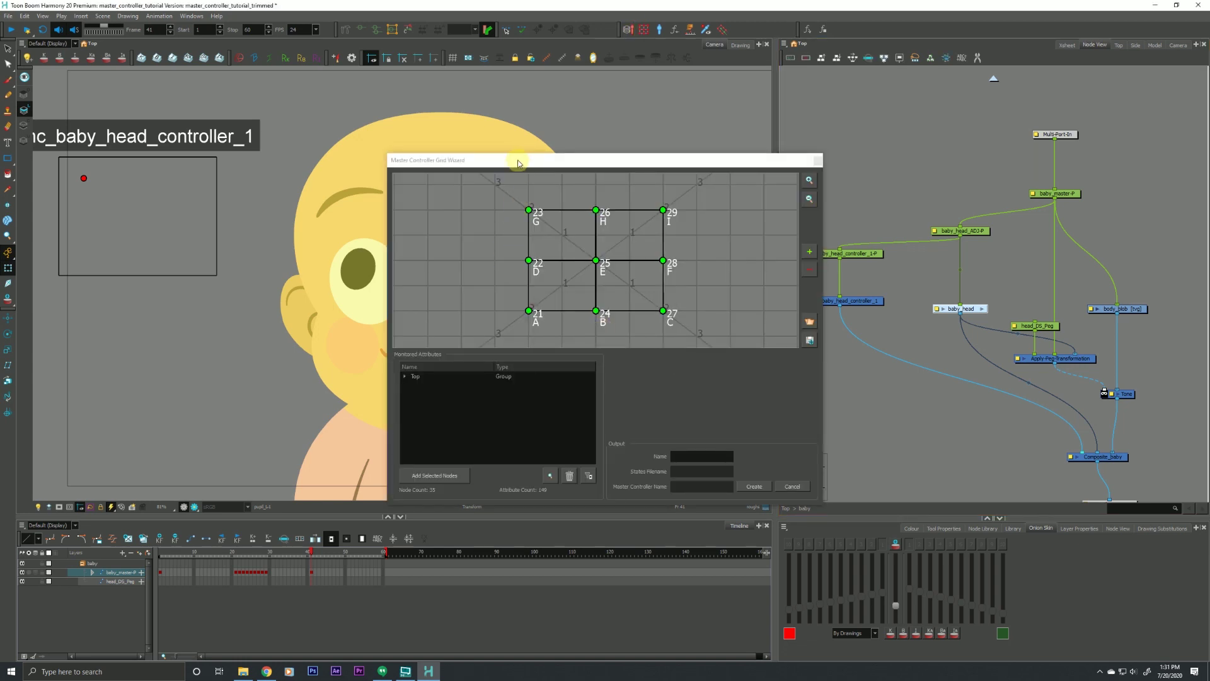
drag(523, 161, 818, 138)
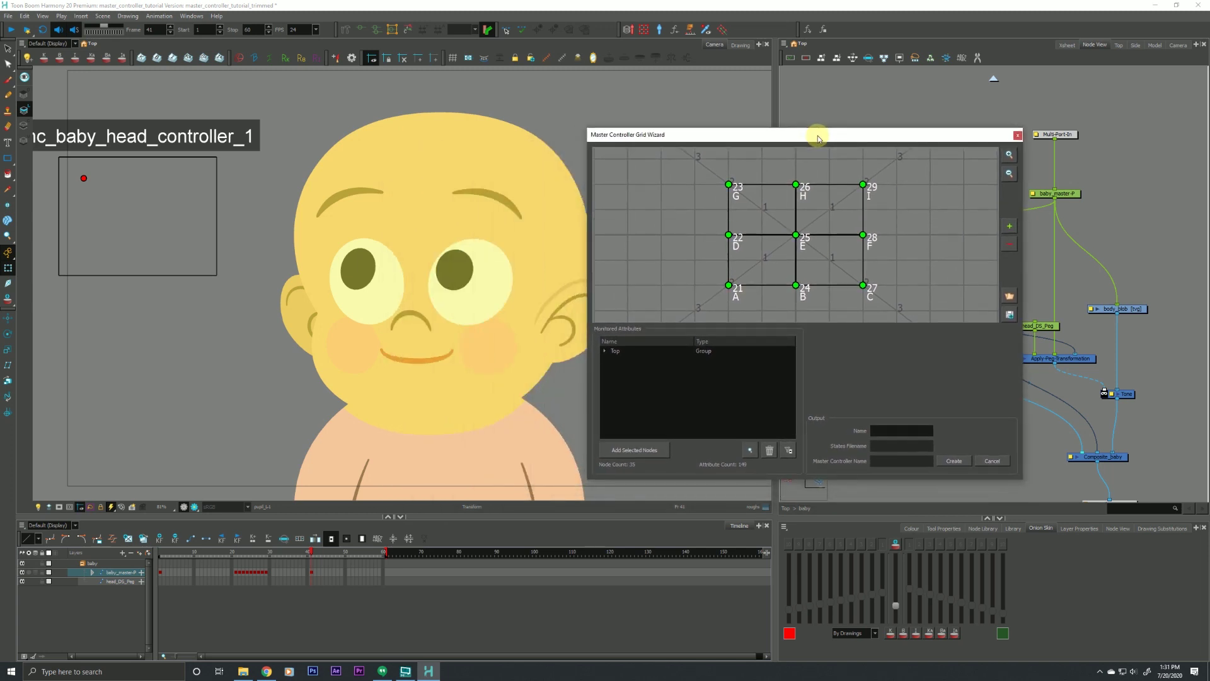
Preview the wizard's grid poses A, D, G, B, E and H on the baby's head
click(729, 285)
click(729, 235)
click(728, 184)
click(799, 282)
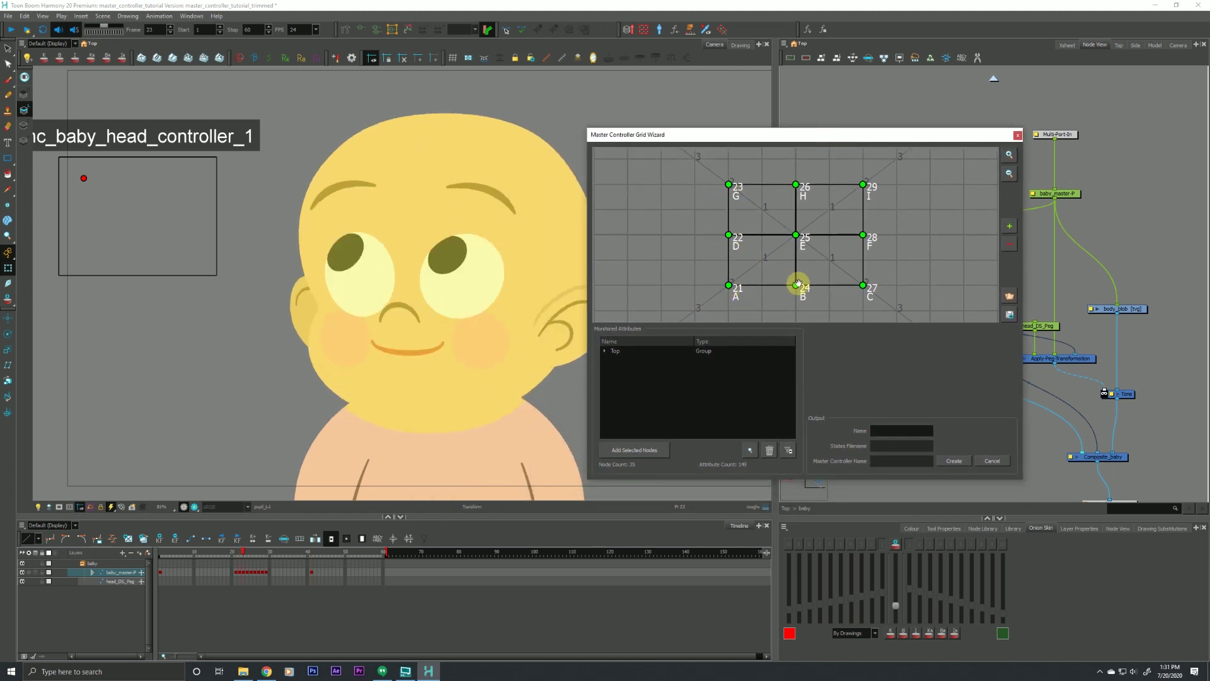
click(795, 233)
click(796, 184)
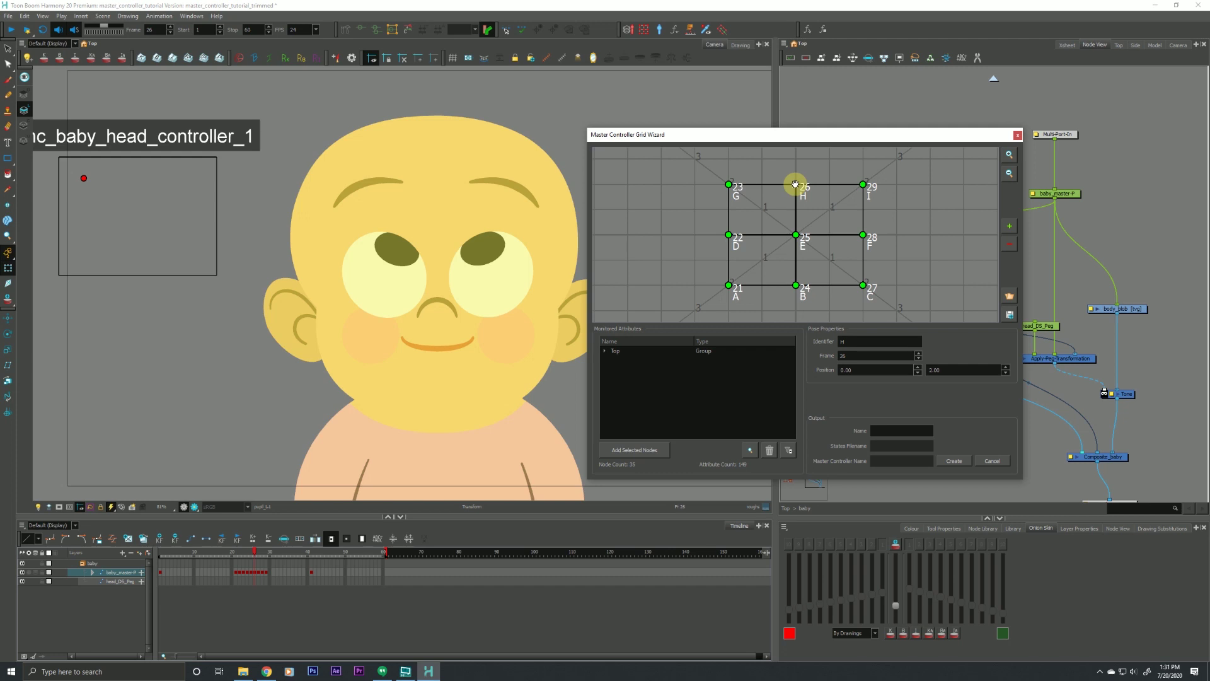
drag(651, 130, 662, 118)
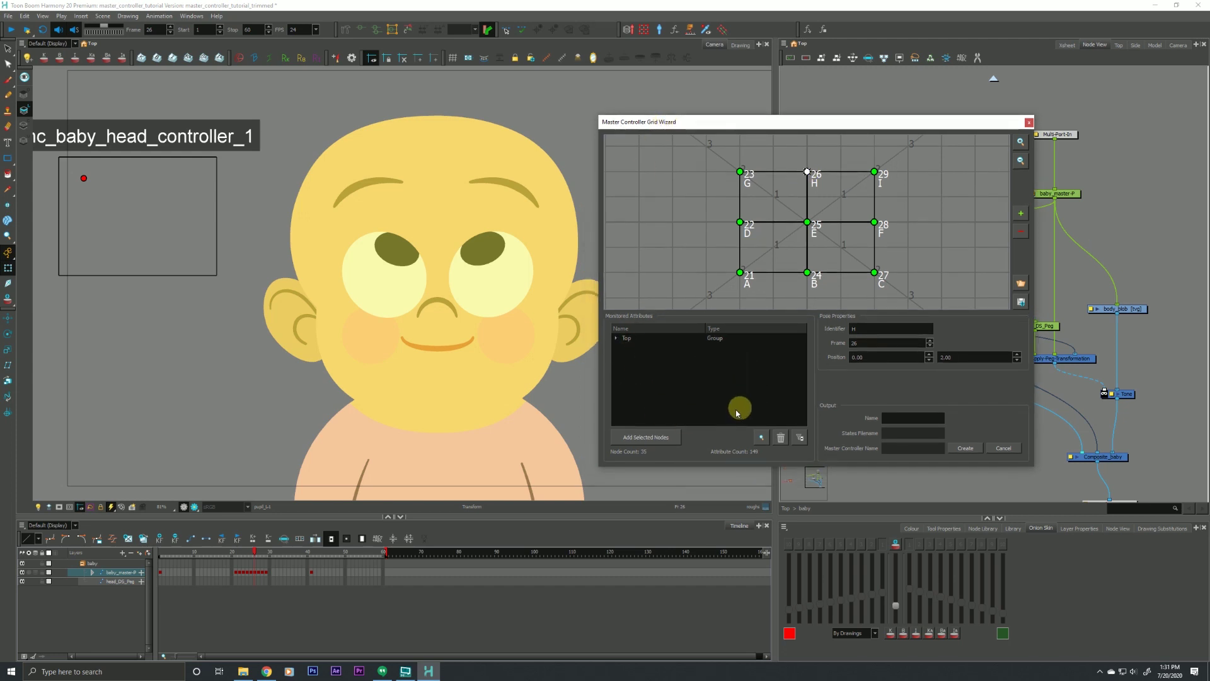
drag(648, 124, 636, 101)
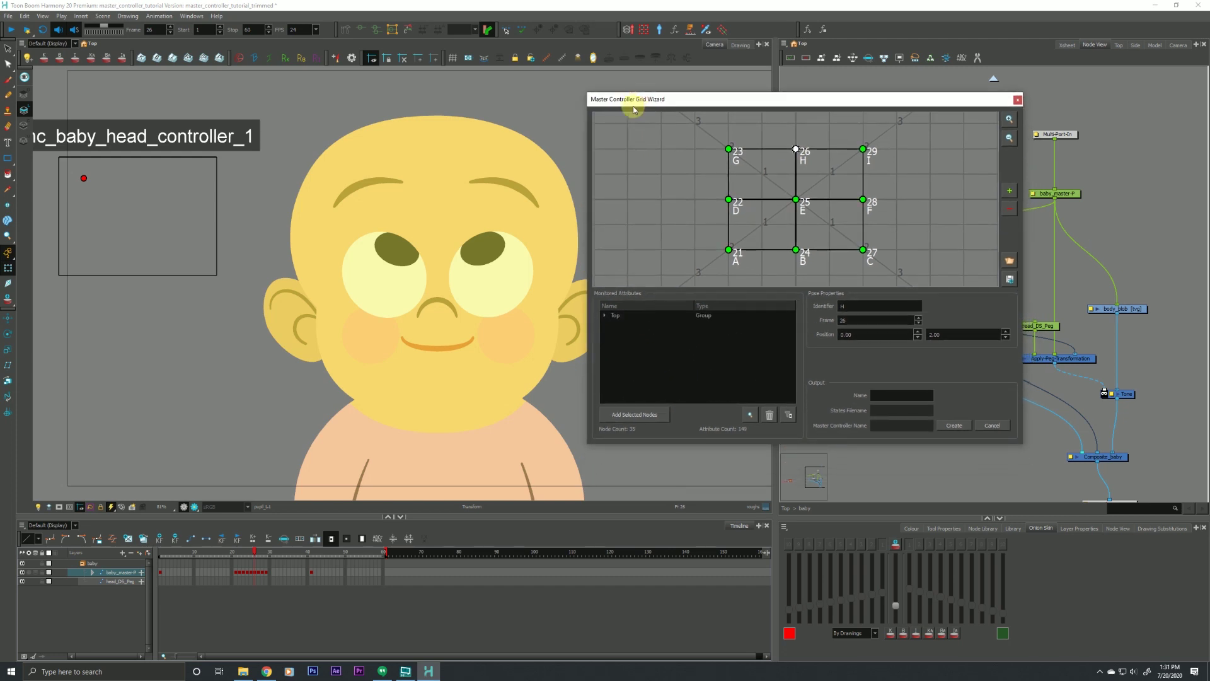
Expand the wizard's monitored attributes down to the drawing nodes inside the baby_head group
click(614, 317)
click(606, 315)
click(615, 322)
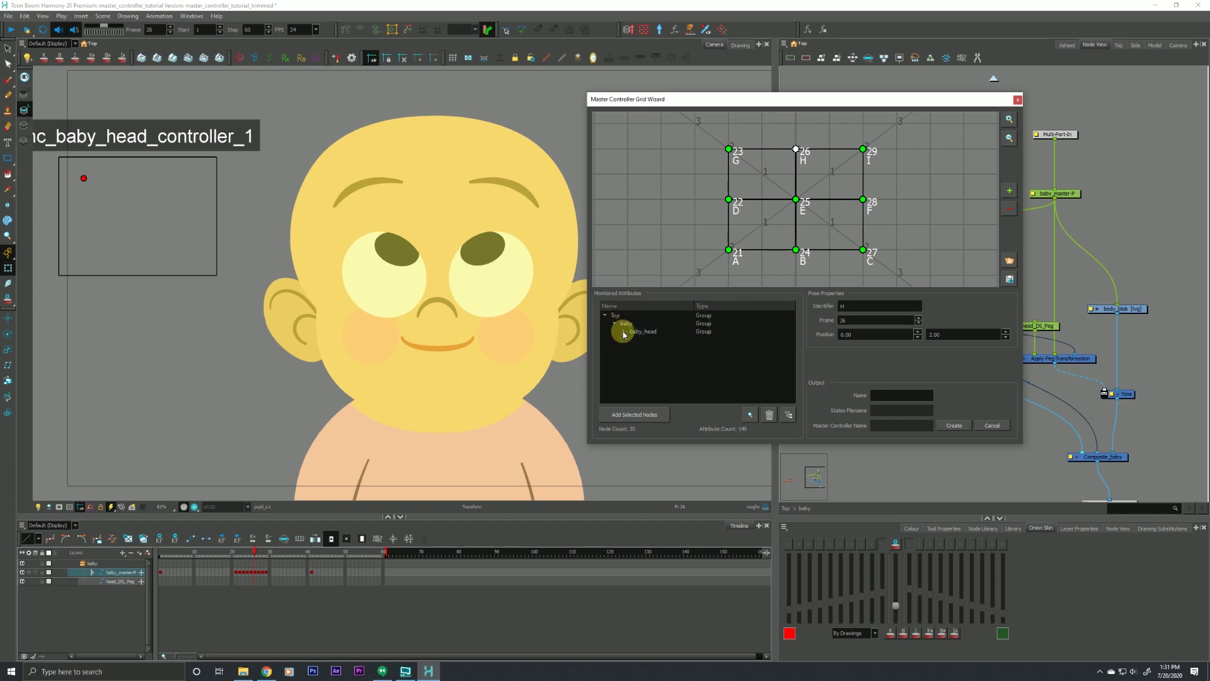
click(623, 331)
drag(790, 330, 794, 375)
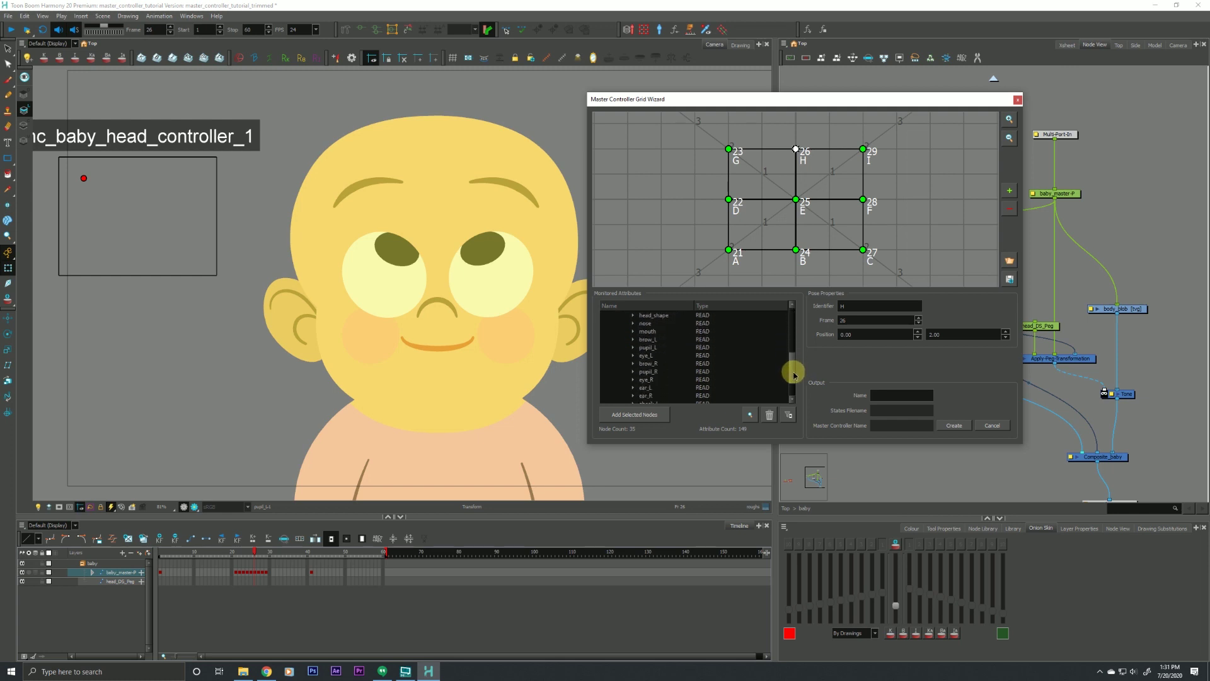
Inspect pupil_L's attributes and remove pupil_L and pupil_R from the monitored attributes
click(642, 339)
click(646, 347)
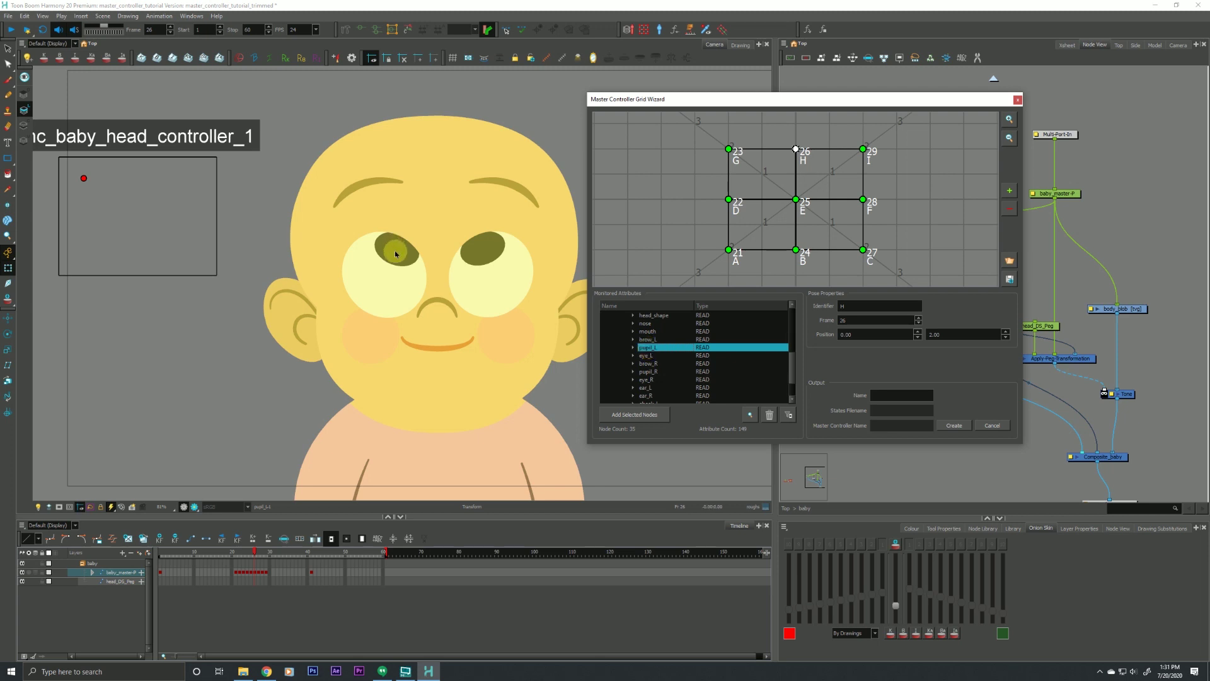
click(634, 350)
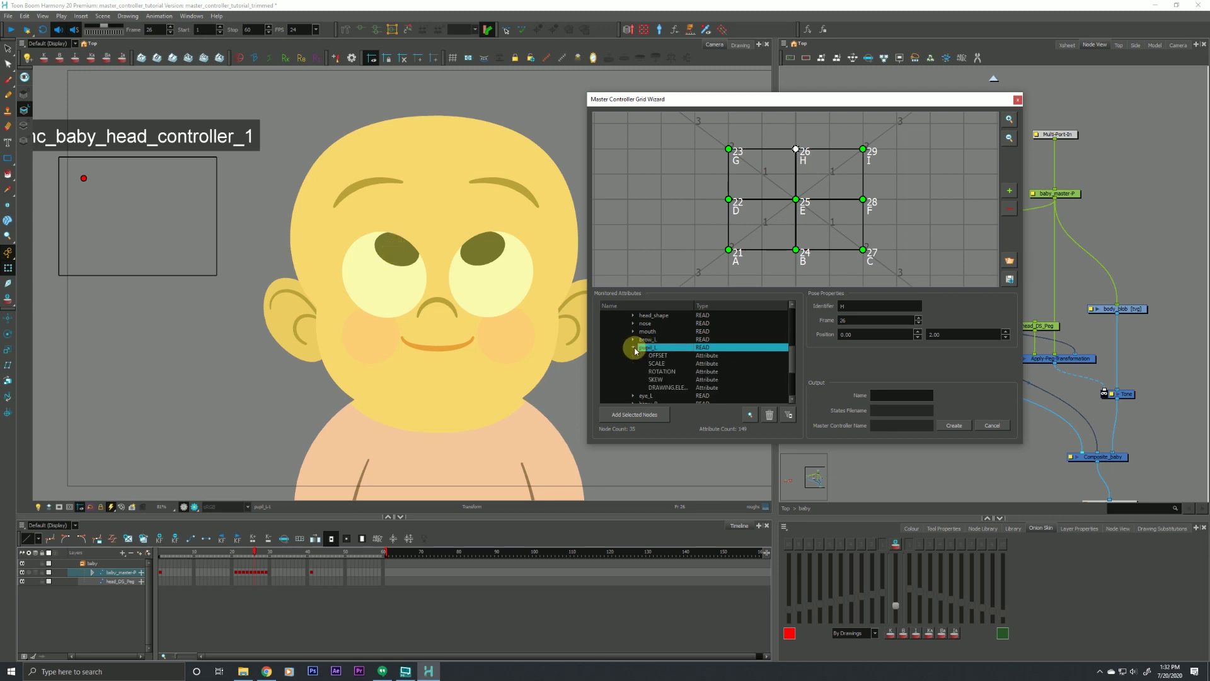
click(665, 366)
click(633, 348)
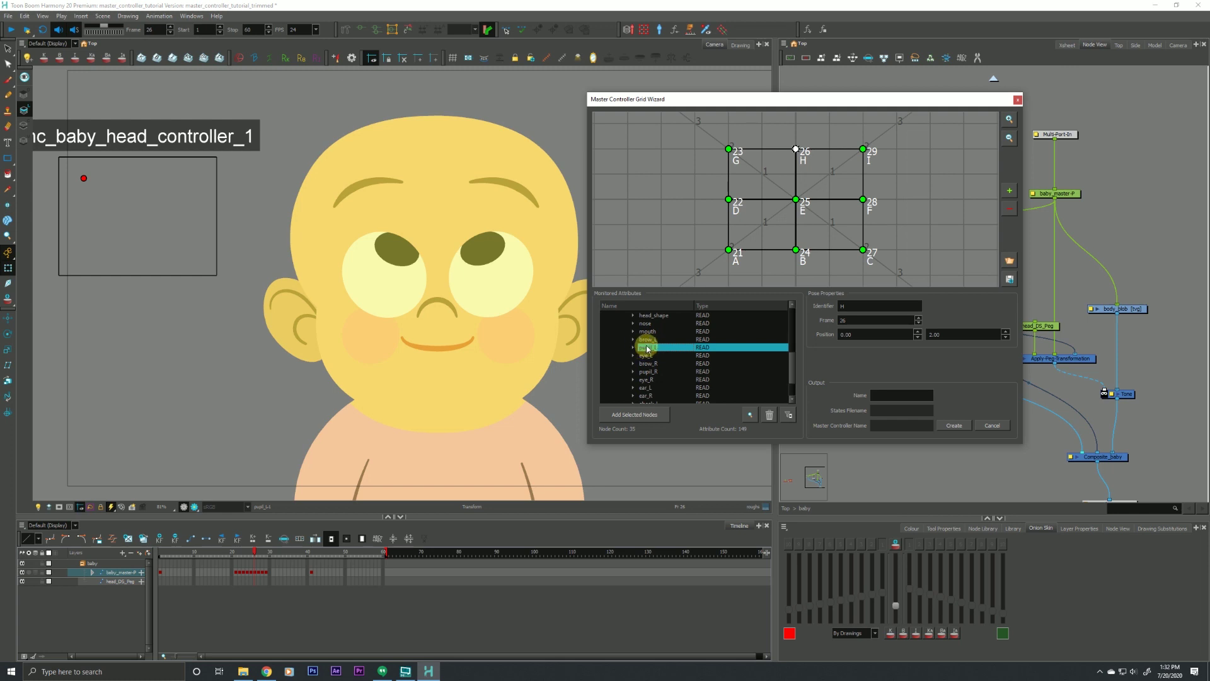
click(769, 414)
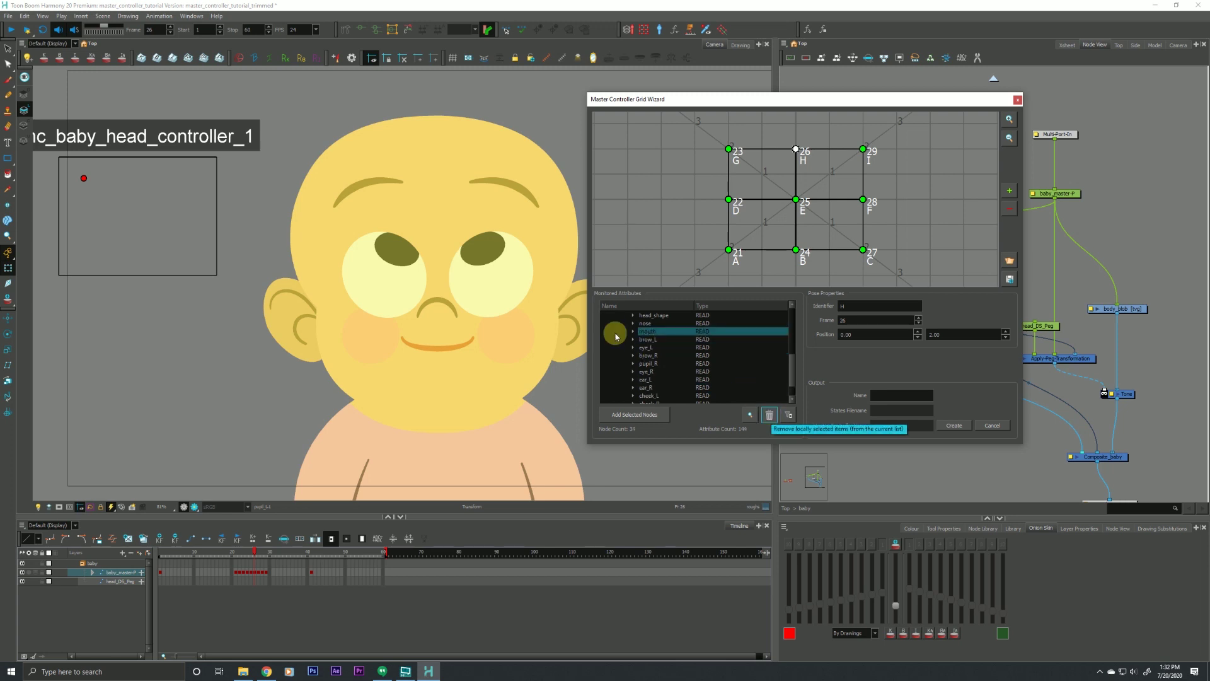
click(646, 364)
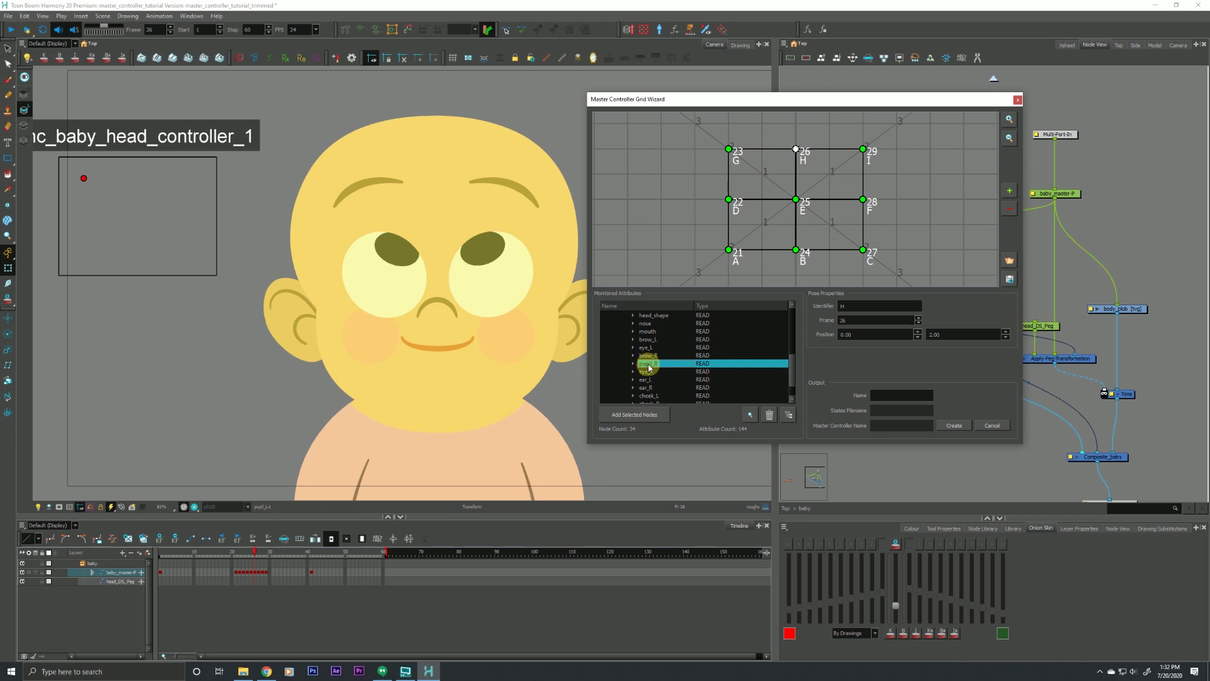
click(770, 416)
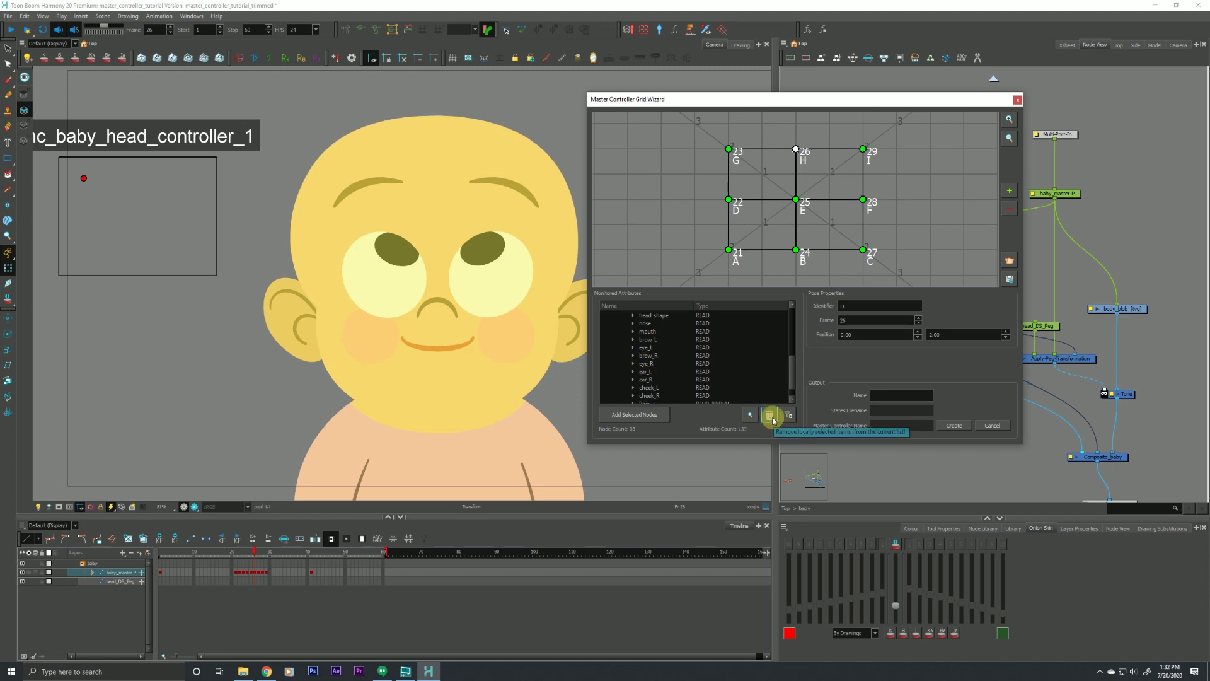
Name the wizard output baby_no_pupils, create the master controller, save its poses file as baby_no_pupils, and close the wizard
drag(803, 103, 688, 118)
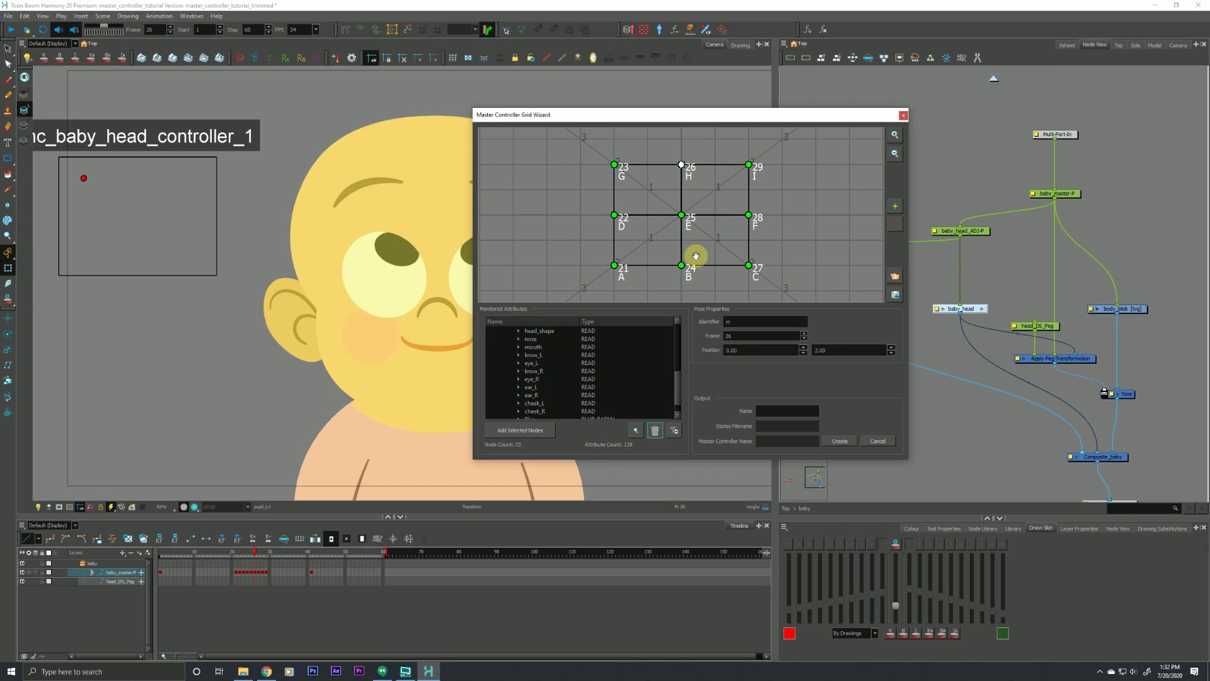
drag(570, 116, 602, 120)
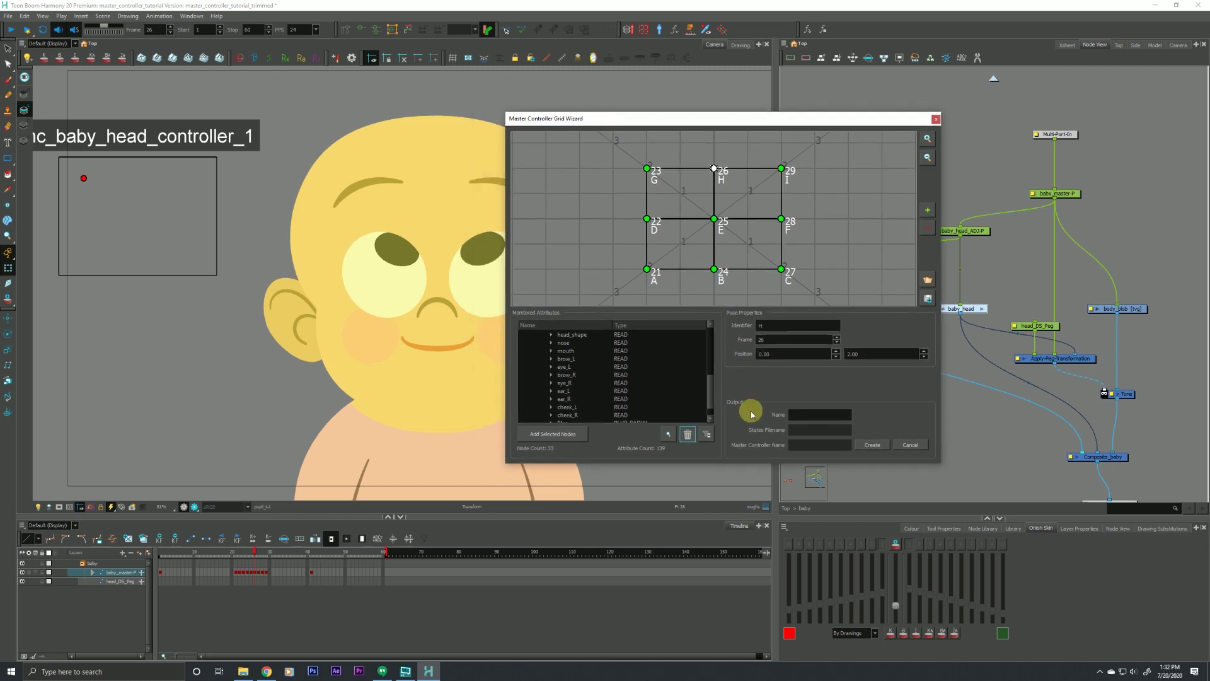
click(805, 420)
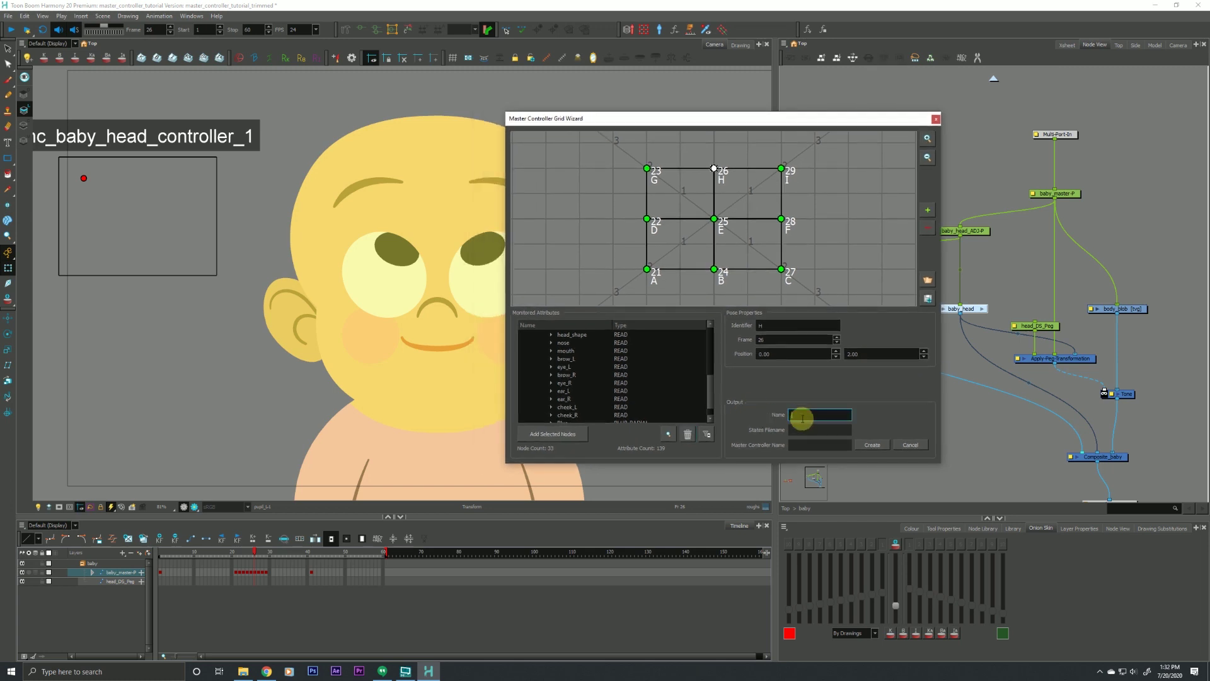
text(baby_no_pupils)
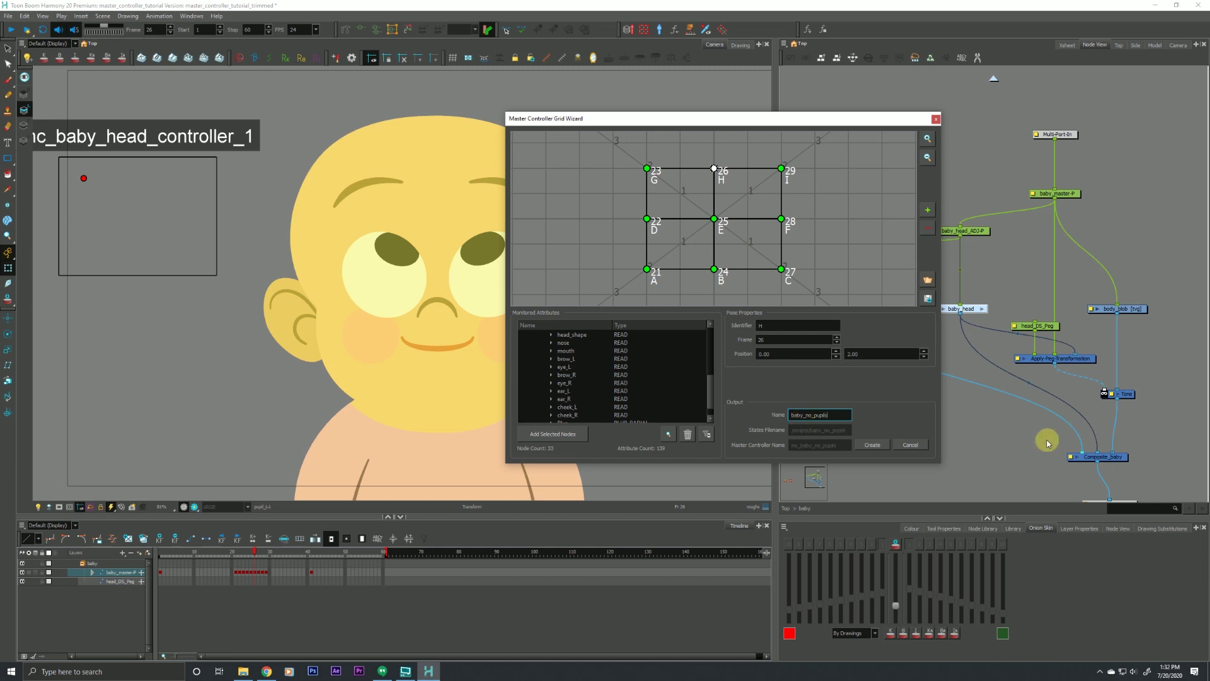
click(1099, 492)
click(872, 444)
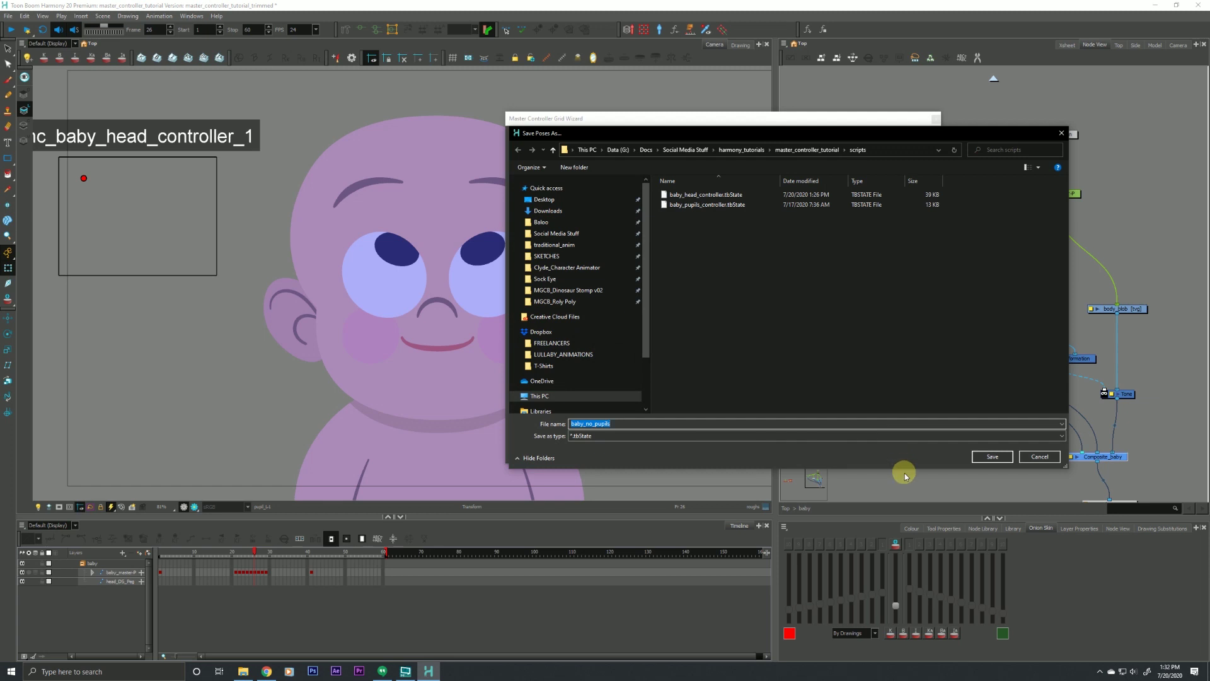
click(982, 456)
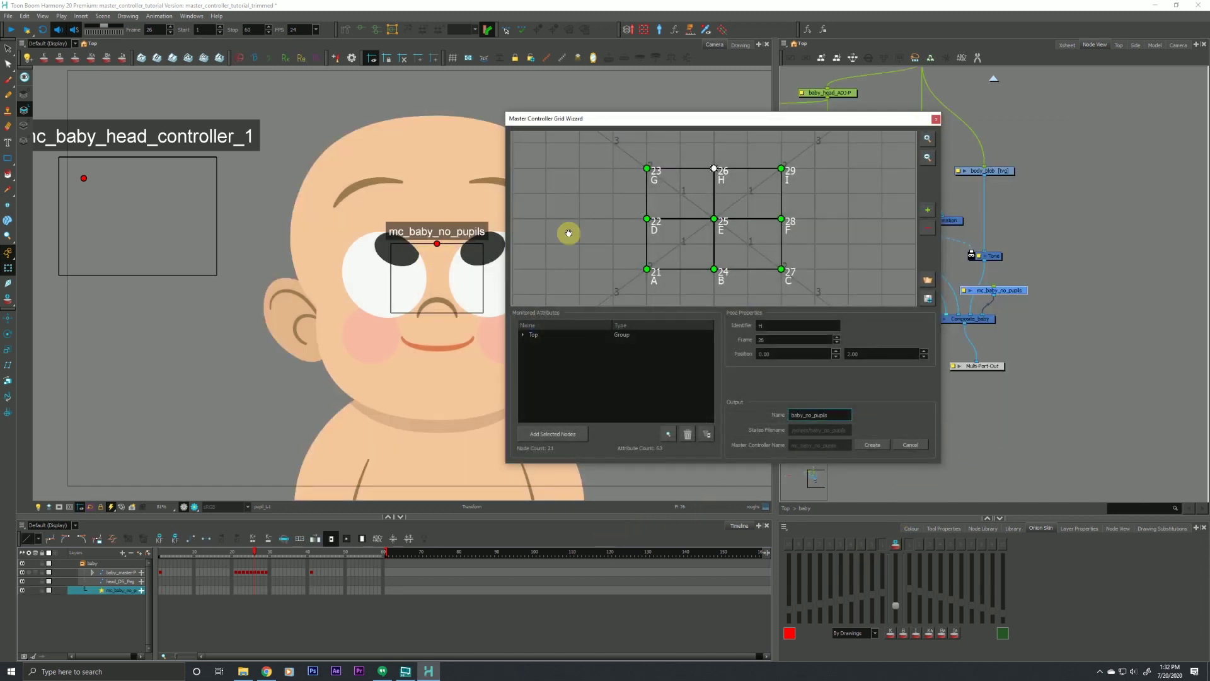
click(936, 119)
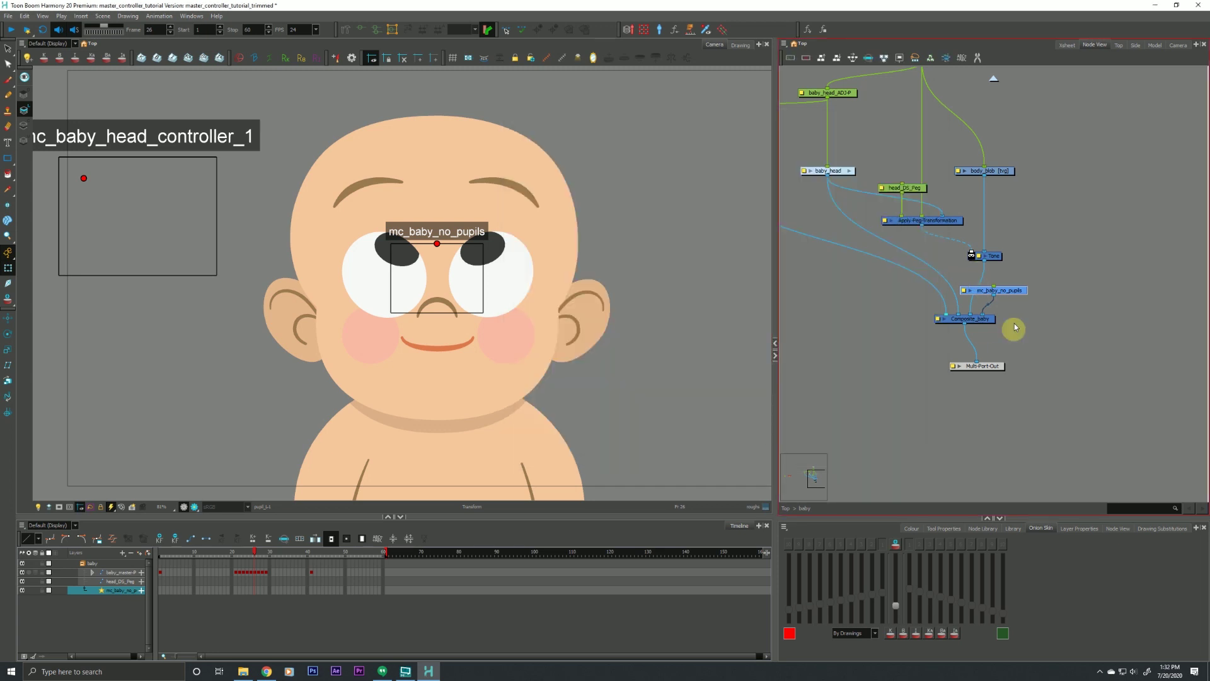
Move the mc_baby_no_pupils node beside the mc_baby_head_controller_1 node and give it a parent peg
drag(1019, 296, 843, 313)
drag(1076, 367, 1048, 368)
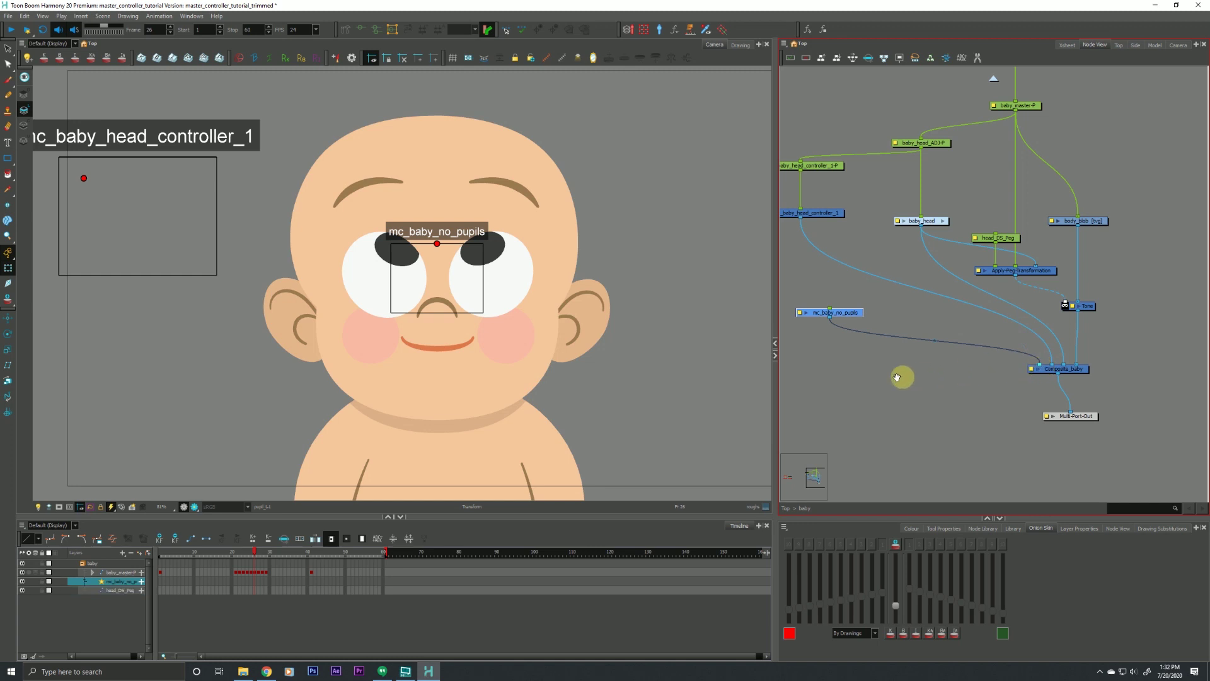
drag(959, 386, 844, 313)
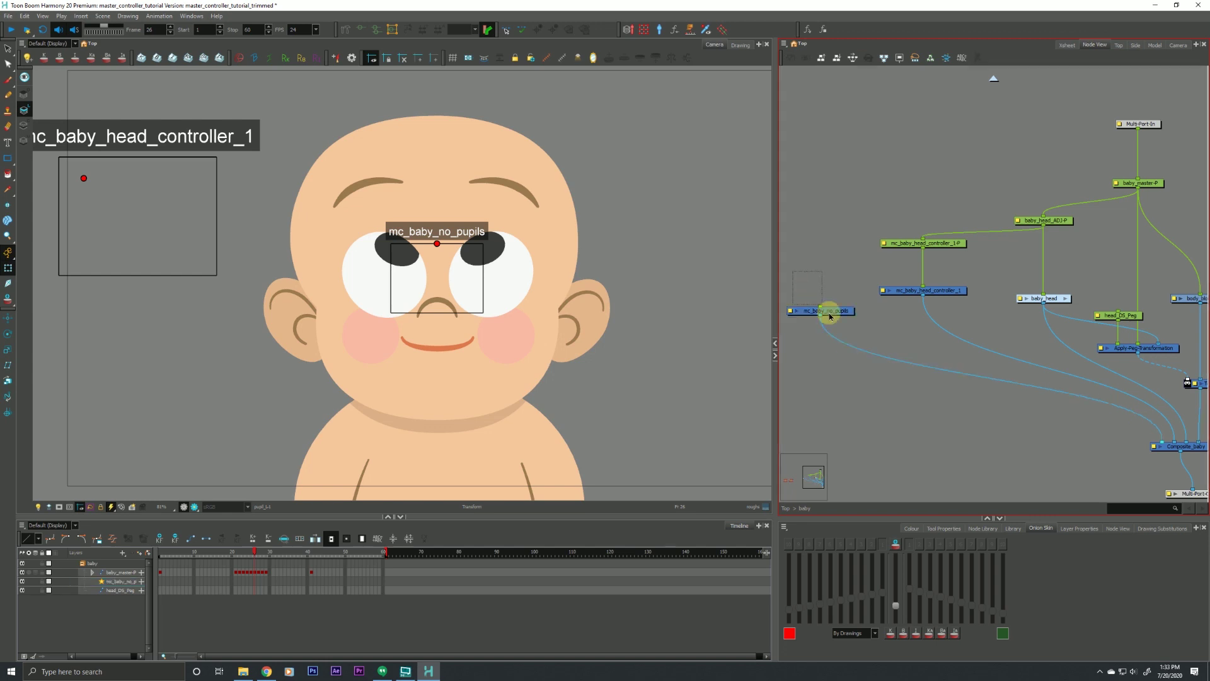
key(ctrl+p)
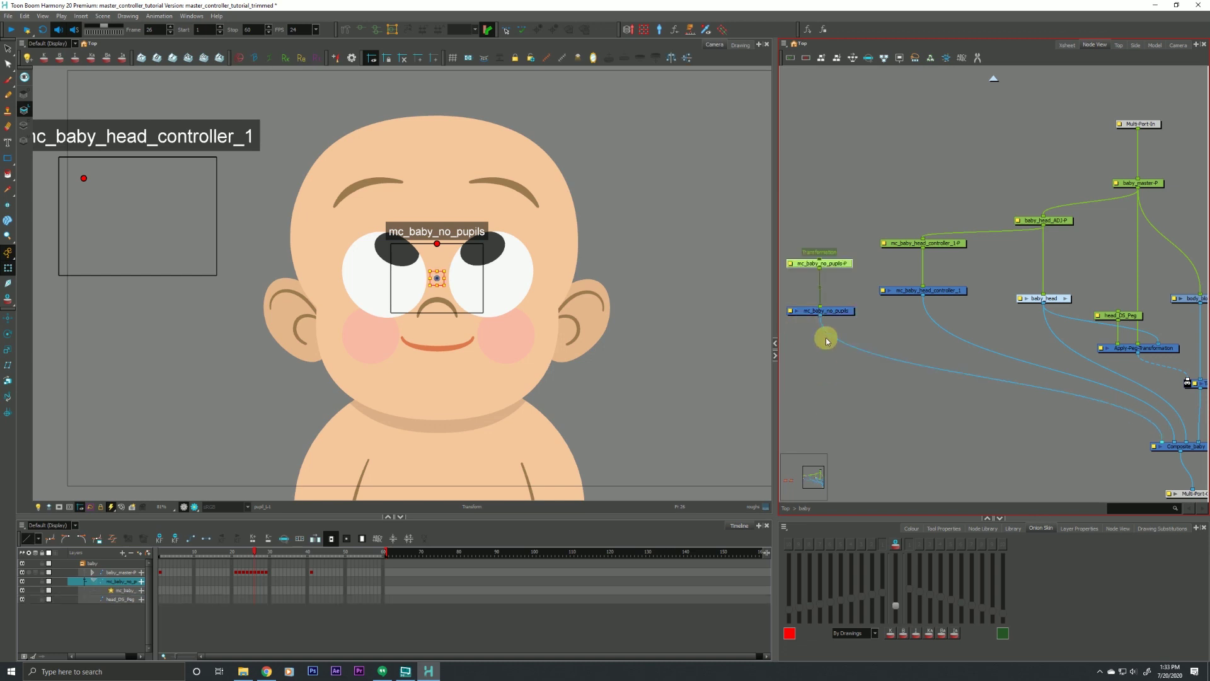
click(827, 251)
drag(827, 251, 830, 241)
click(824, 222)
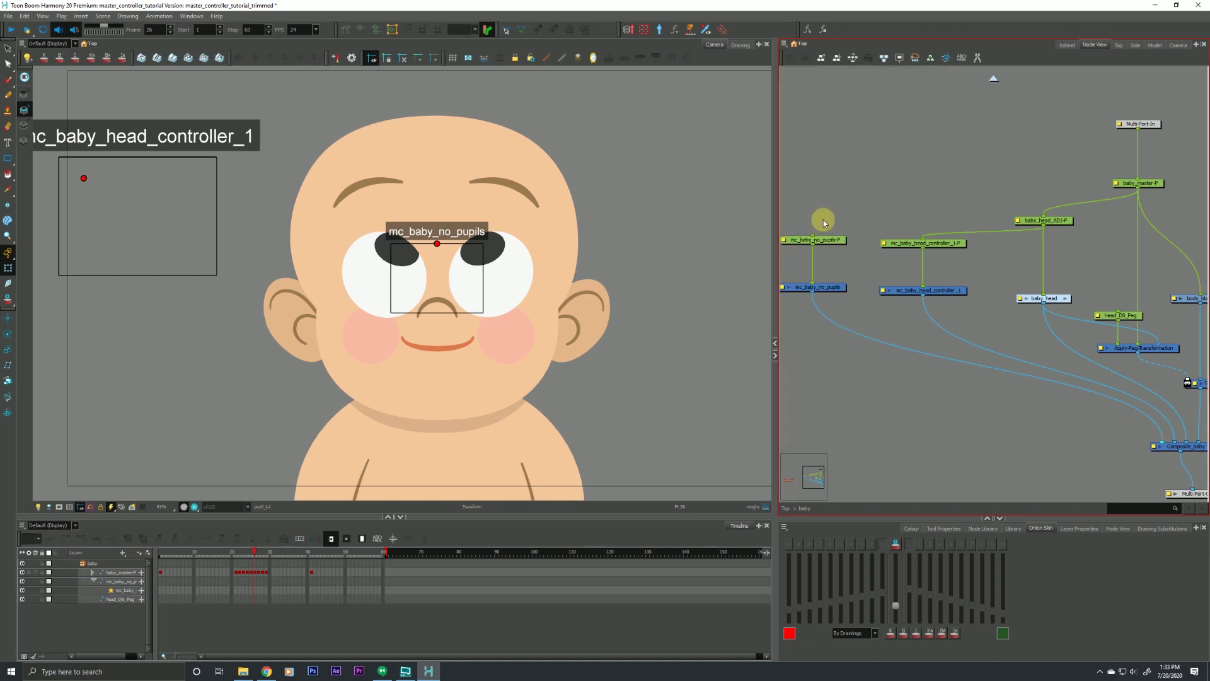
Connect the mc_baby_no_pupils peg under baby_head_ADJ-P and translate its grid to directly below the mc_baby_head_controller_1 grid
drag(8, 252, 25, 269)
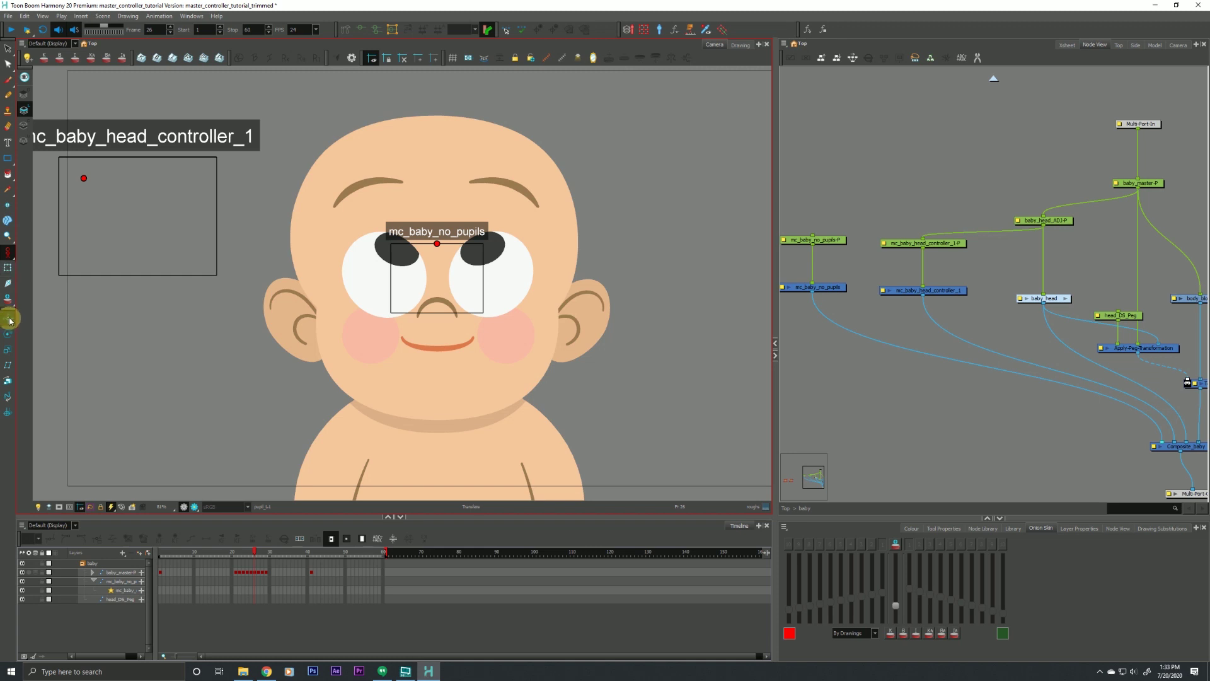
click(826, 239)
mouse_move(1043, 226)
mouse_down()
mouse_move(942, 216)
mouse_move(823, 232)
mouse_up()
mouse_move(433, 324)
mouse_down()
mouse_move(119, 392)
mouse_move(127, 412)
mouse_move(167, 400)
mouse_move(144, 389)
mouse_up()
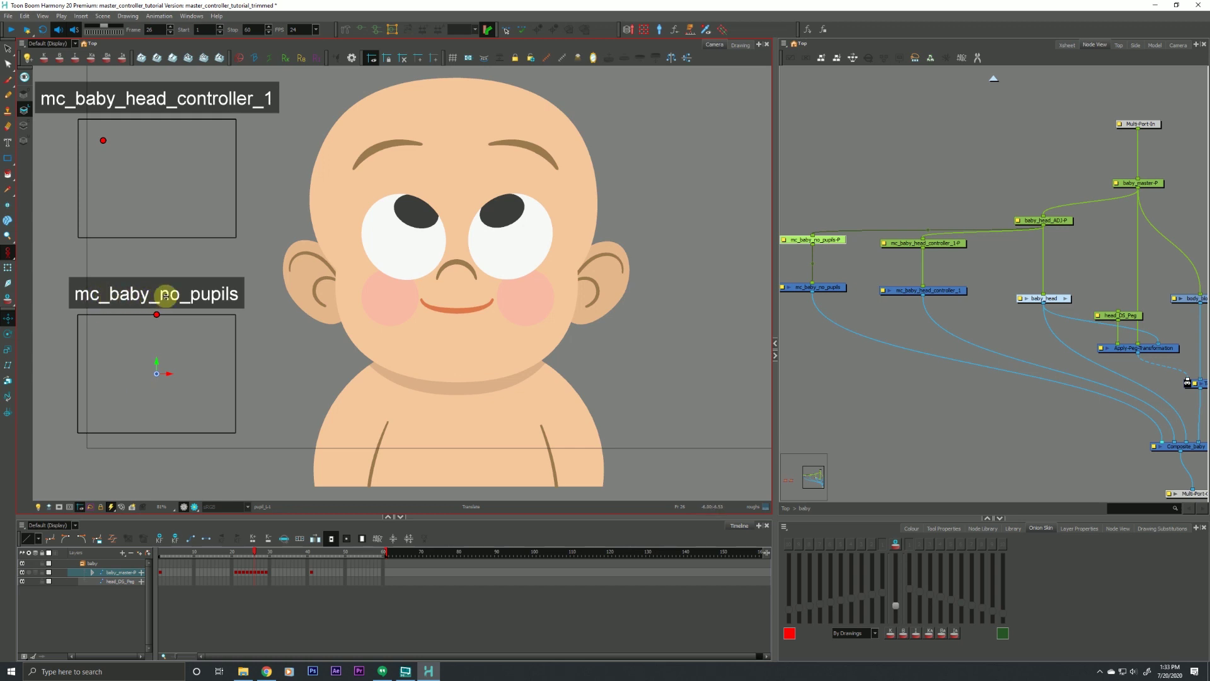
At frame 41, move the mc_baby_no_pupils handle to the upper-left area of its grid with the Transform tool
click(14, 268)
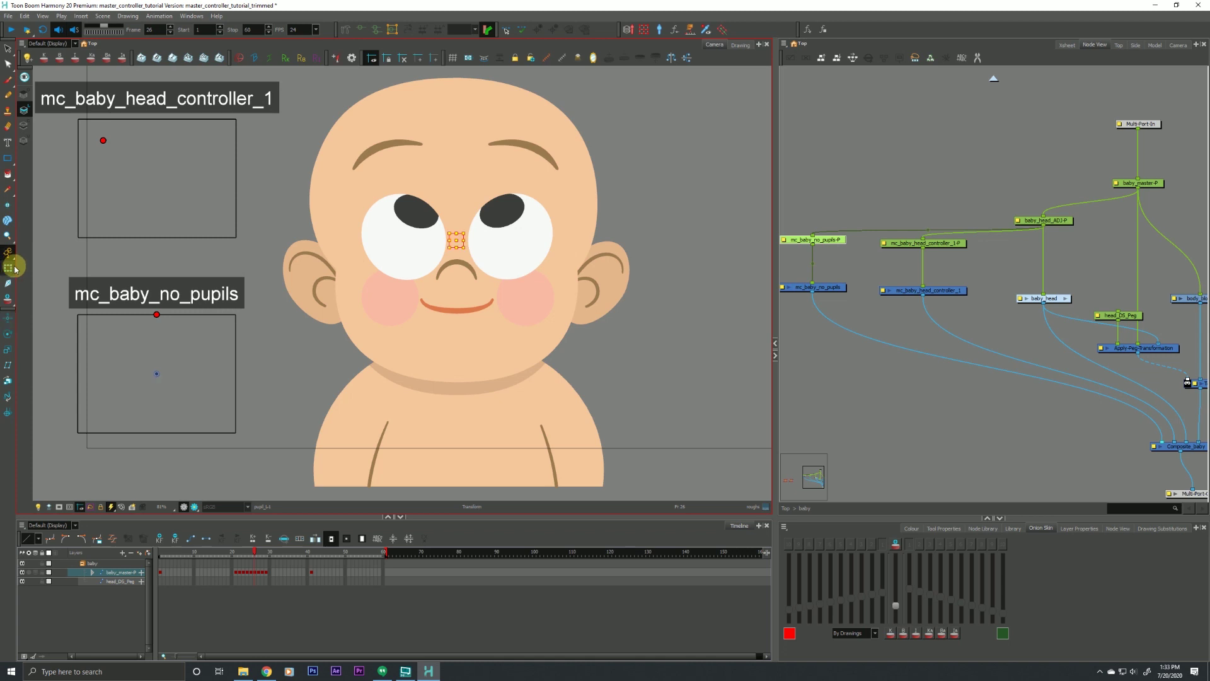
click(313, 555)
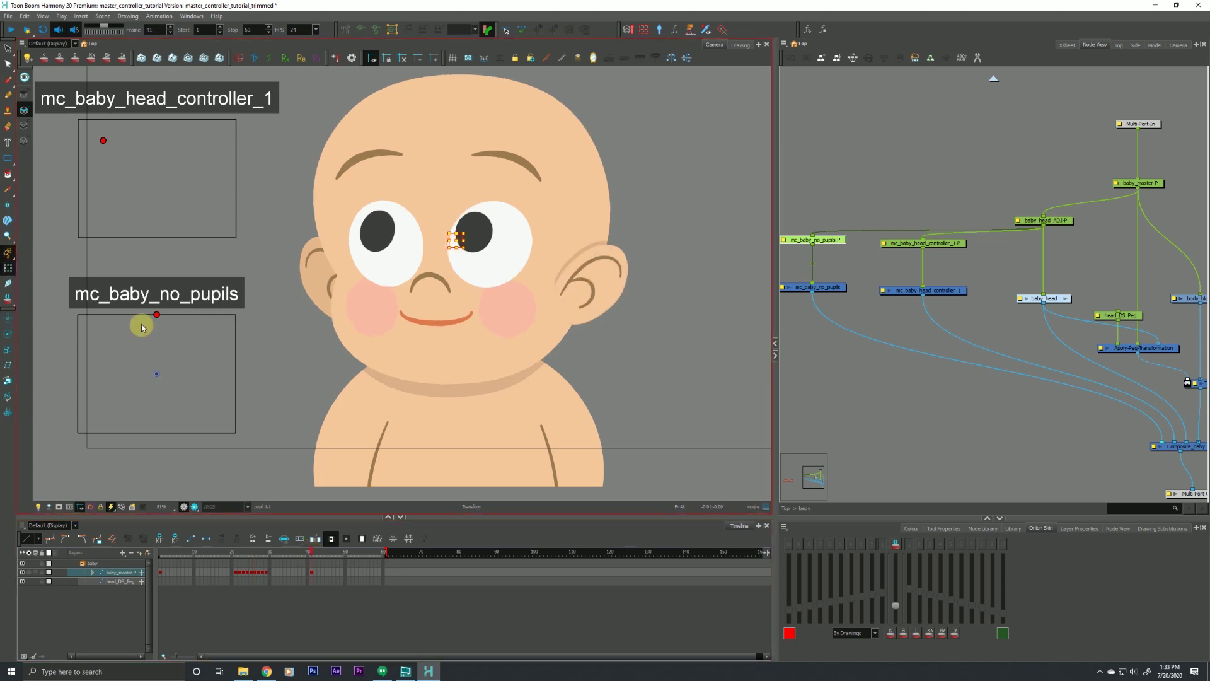
drag(156, 314, 100, 323)
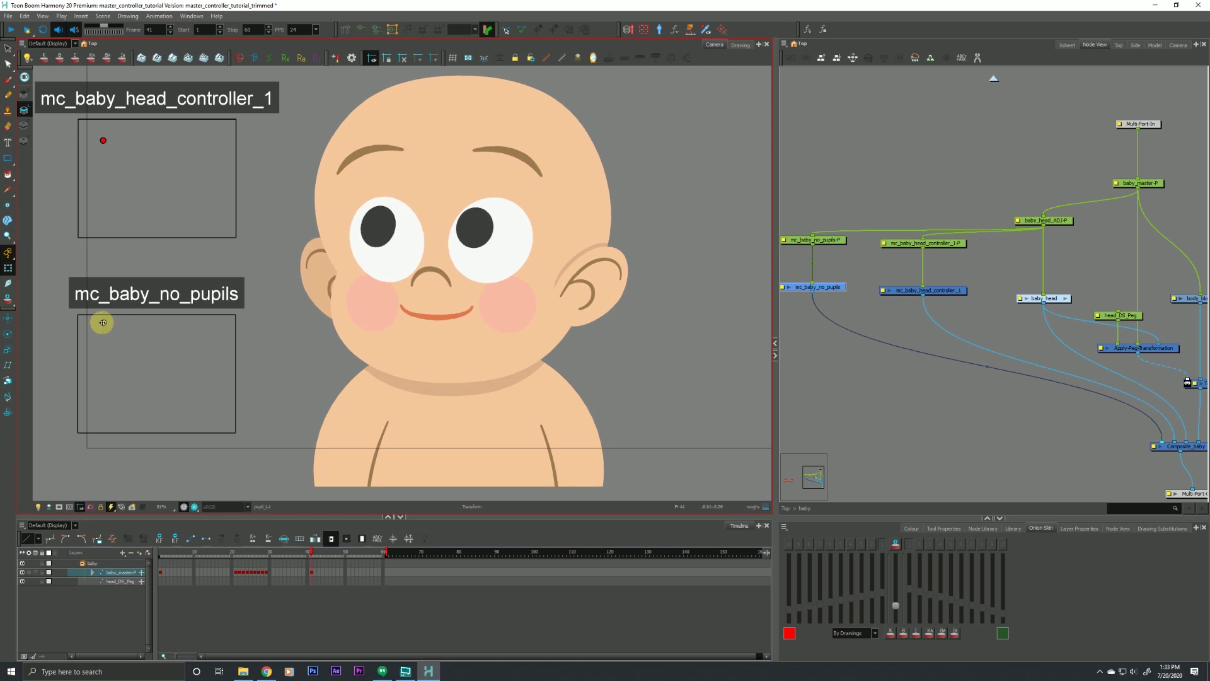
Hide all the master controller grids in the Camera view and clear the node selection
drag(956, 196, 902, 324)
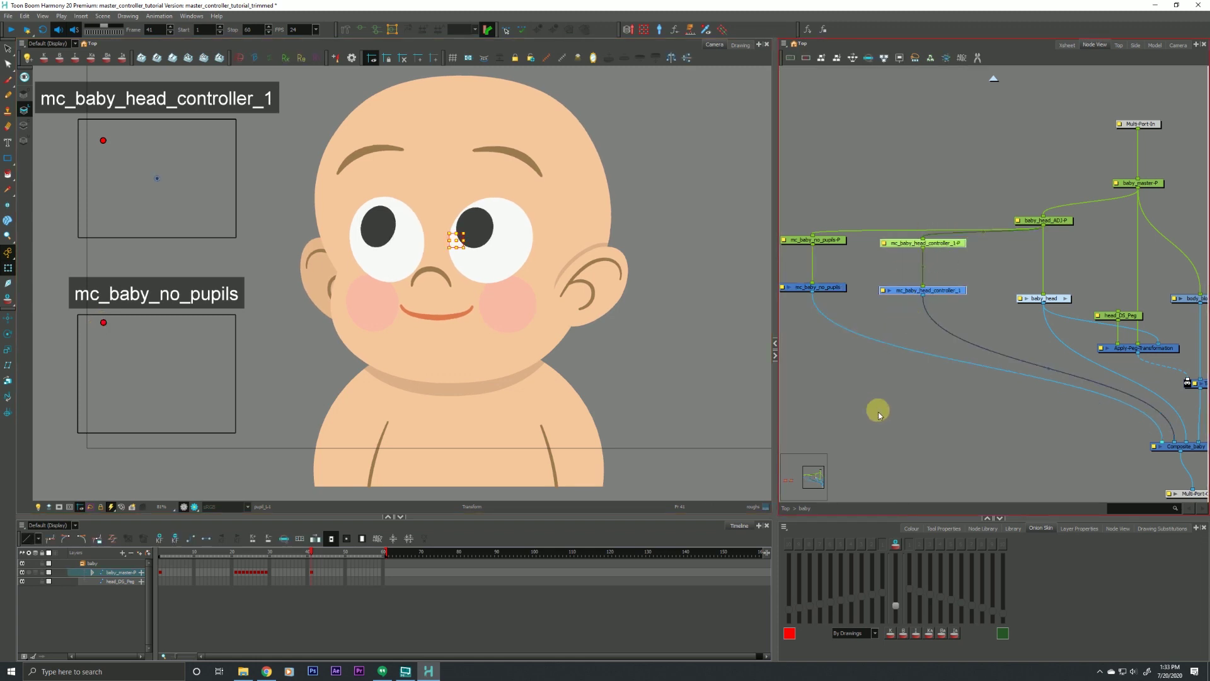
click(593, 57)
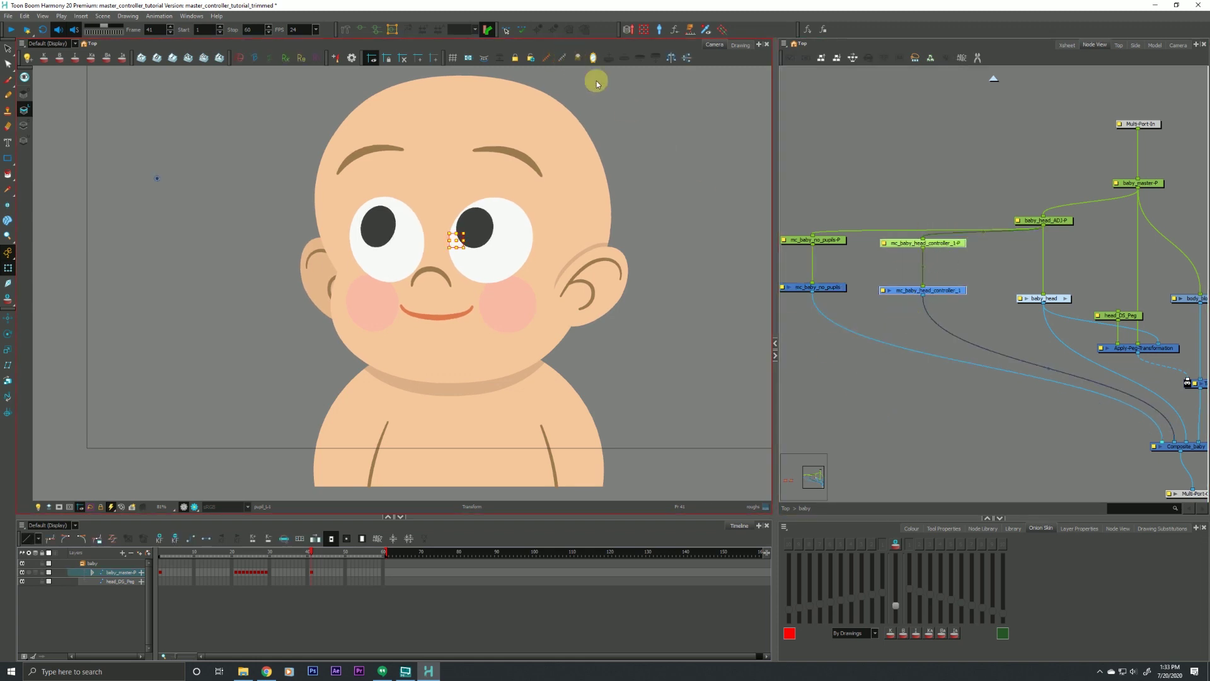
click(840, 355)
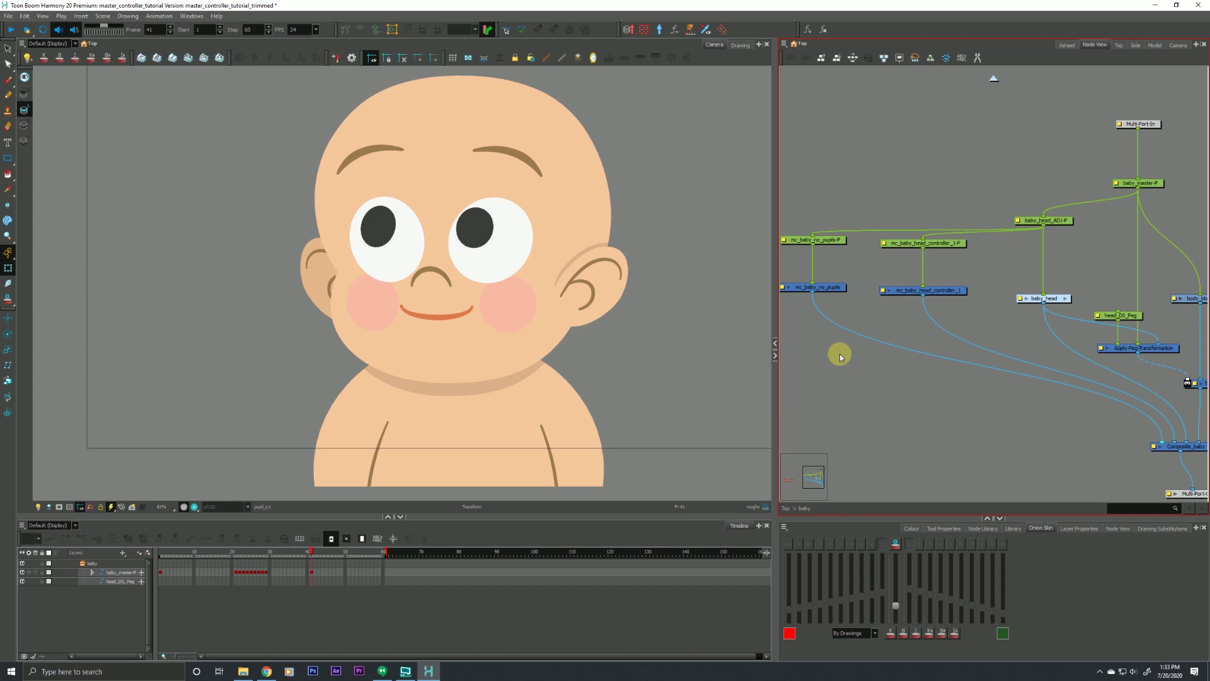
Show the control of the mc_baby_no_pupils node on its own, and hide it again
drag(831, 396, 848, 400)
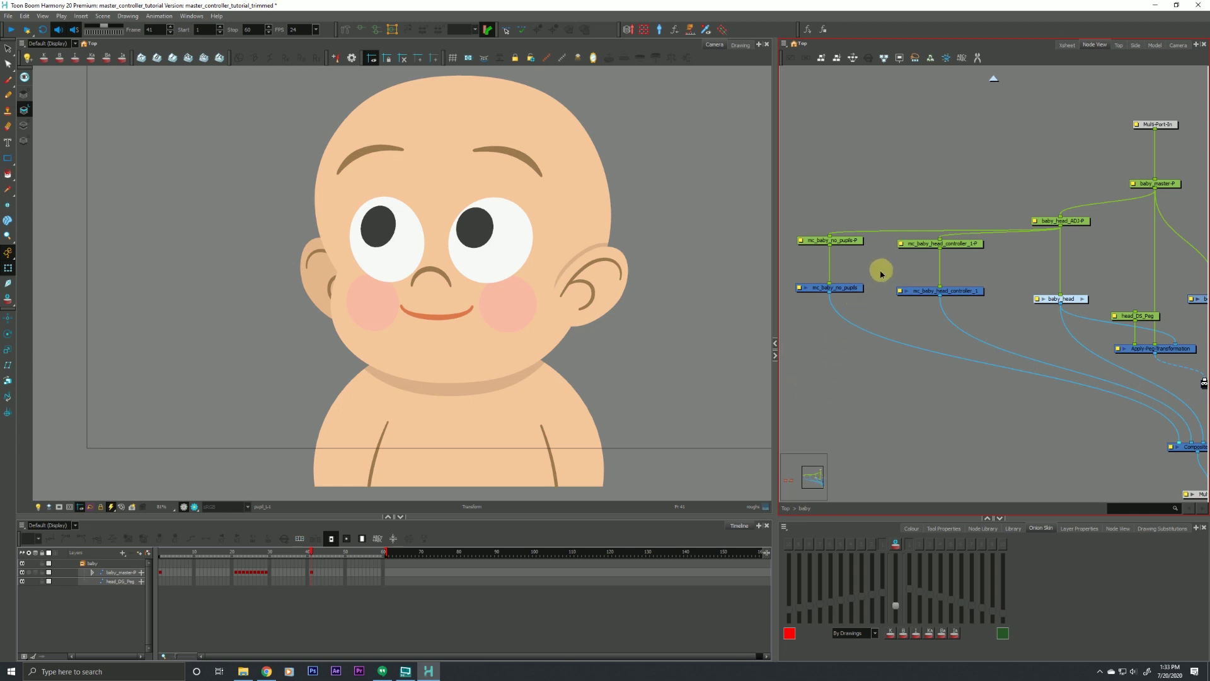
click(835, 315)
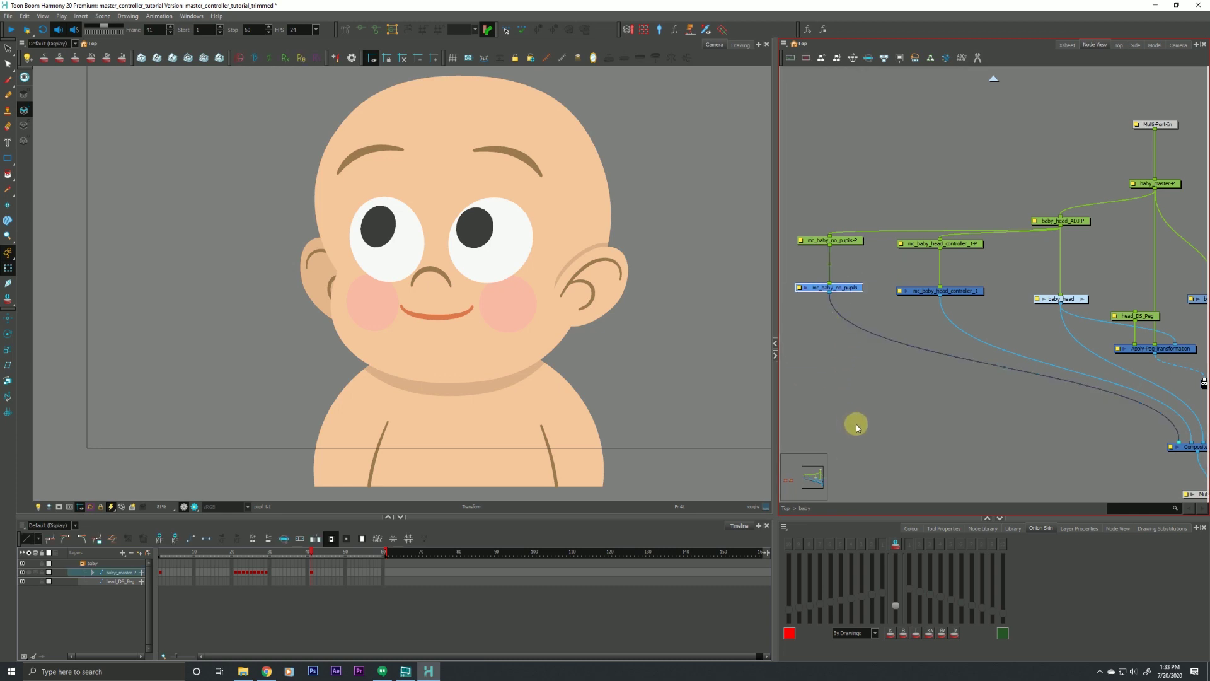
click(146, 590)
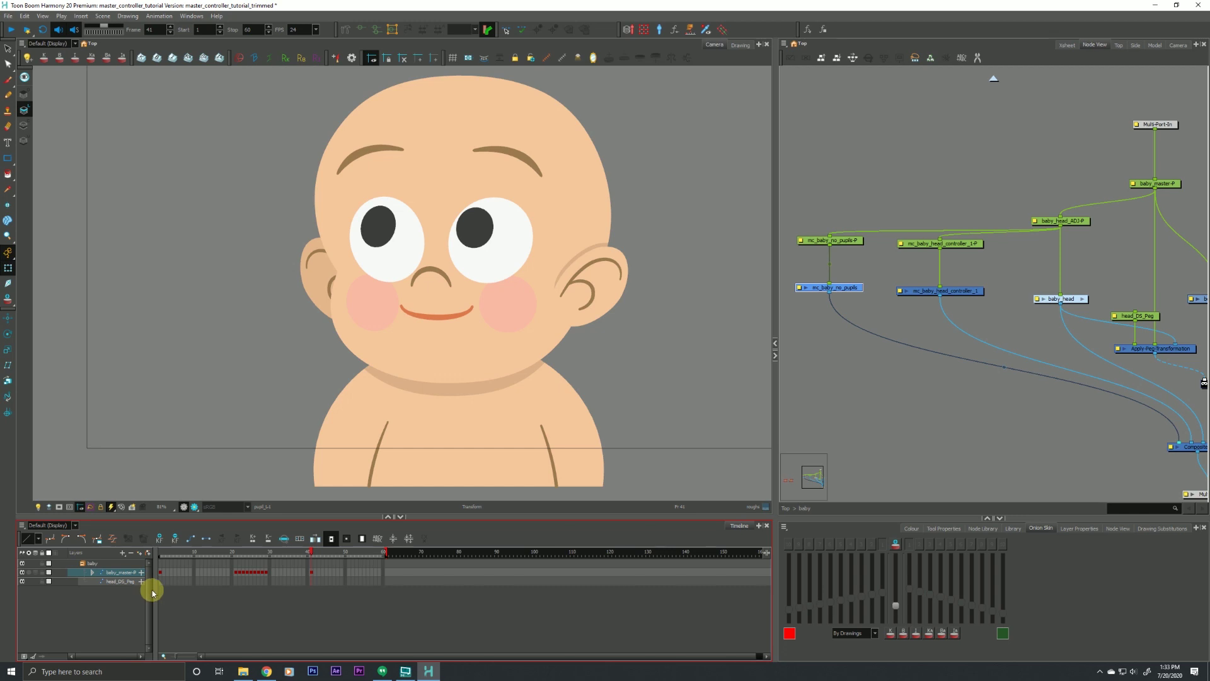
click(546, 59)
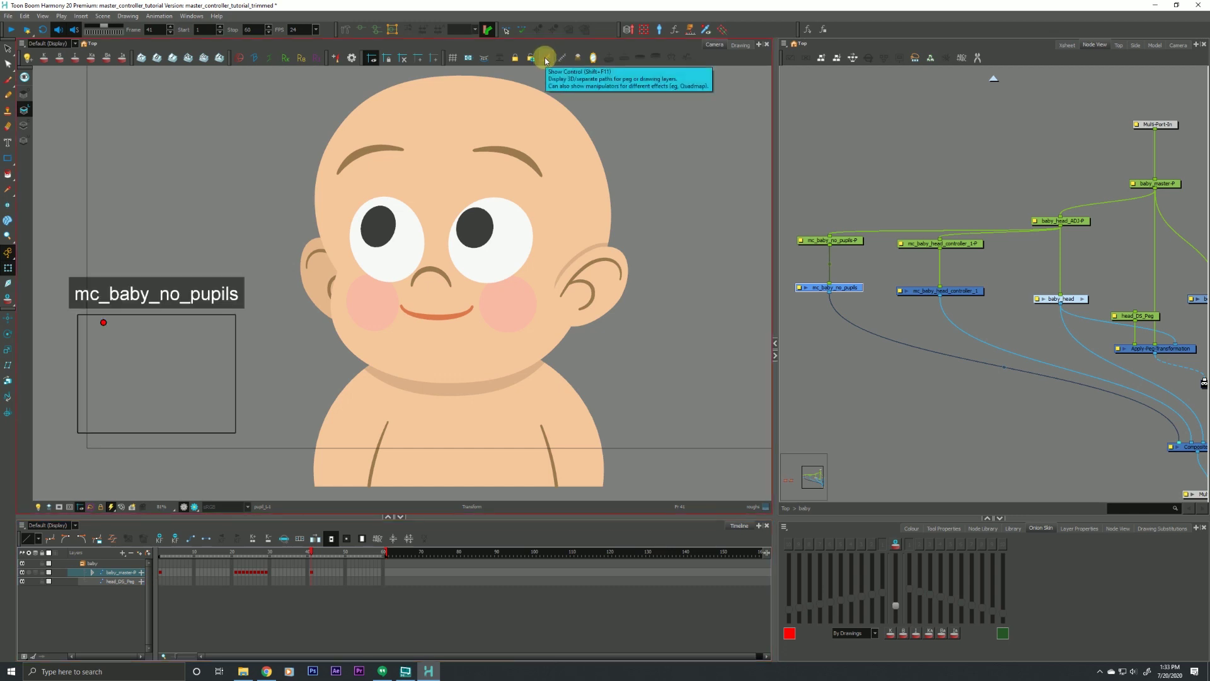
click(560, 58)
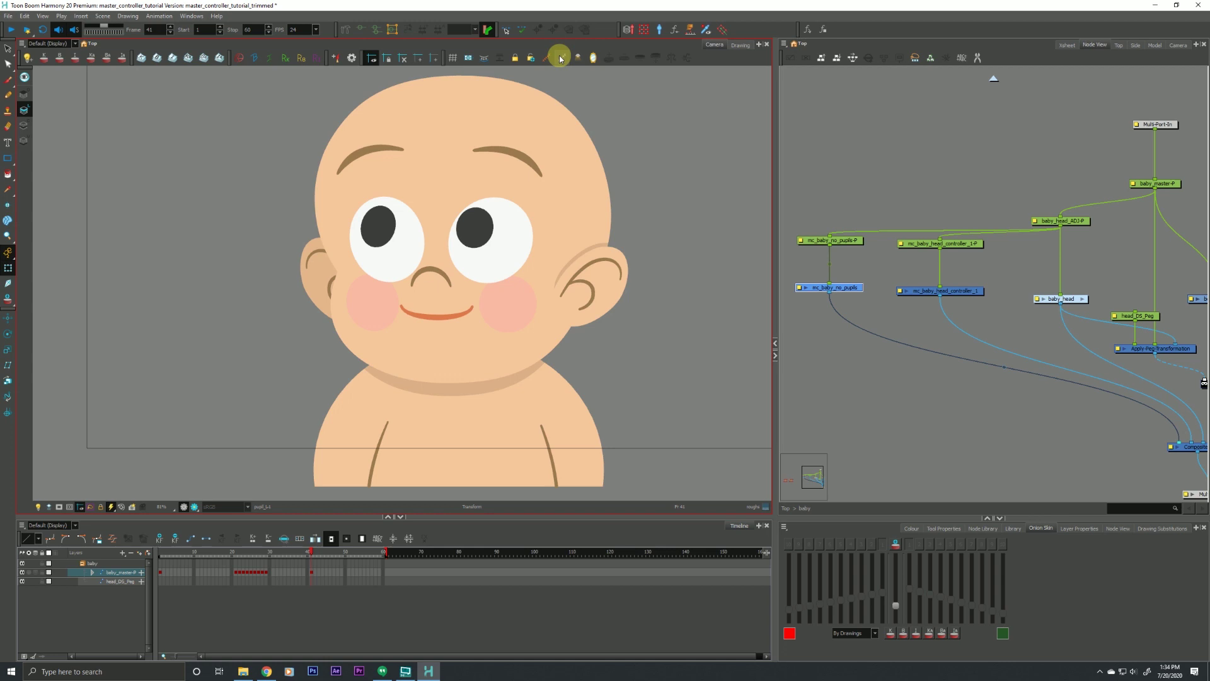
Go up to the top level and show only the mc_baby_no_pupils master controller of the baby group
click(786, 508)
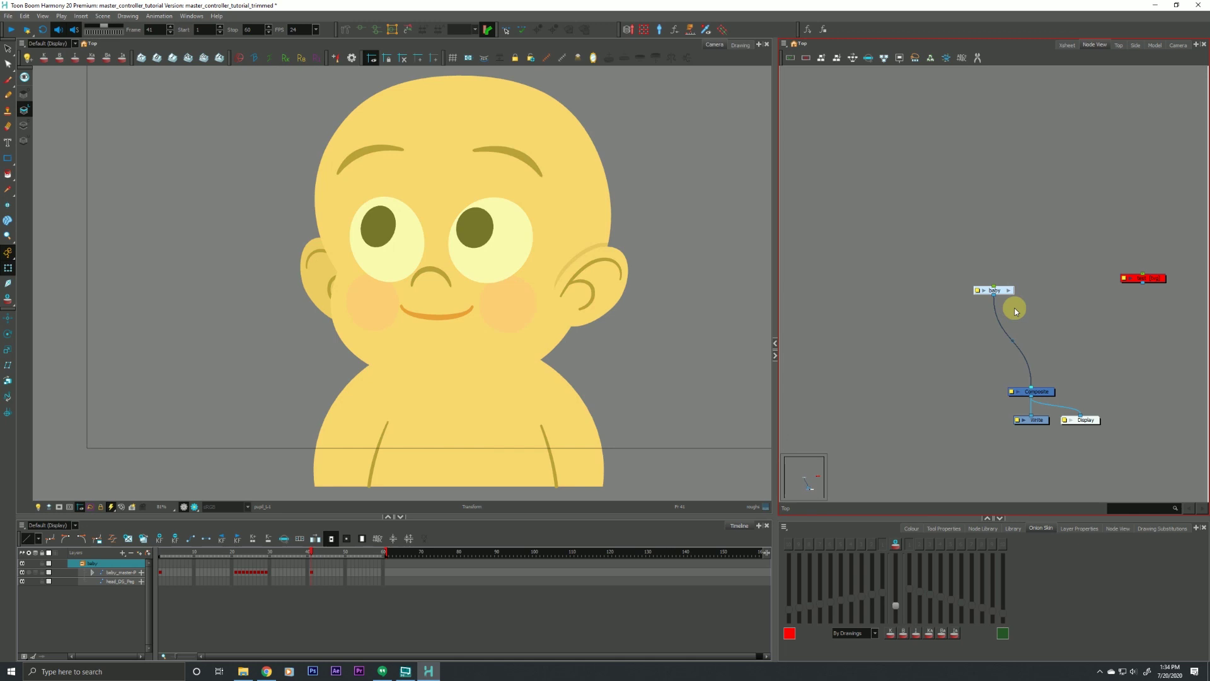
click(707, 31)
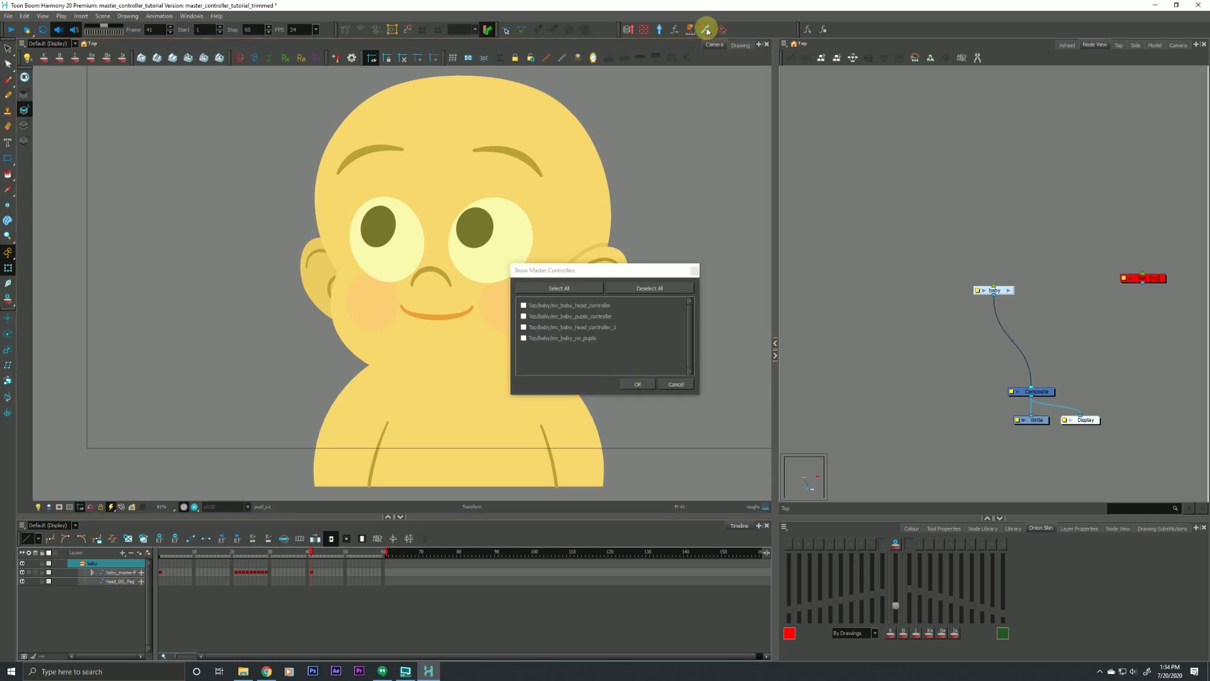
click(525, 341)
click(638, 384)
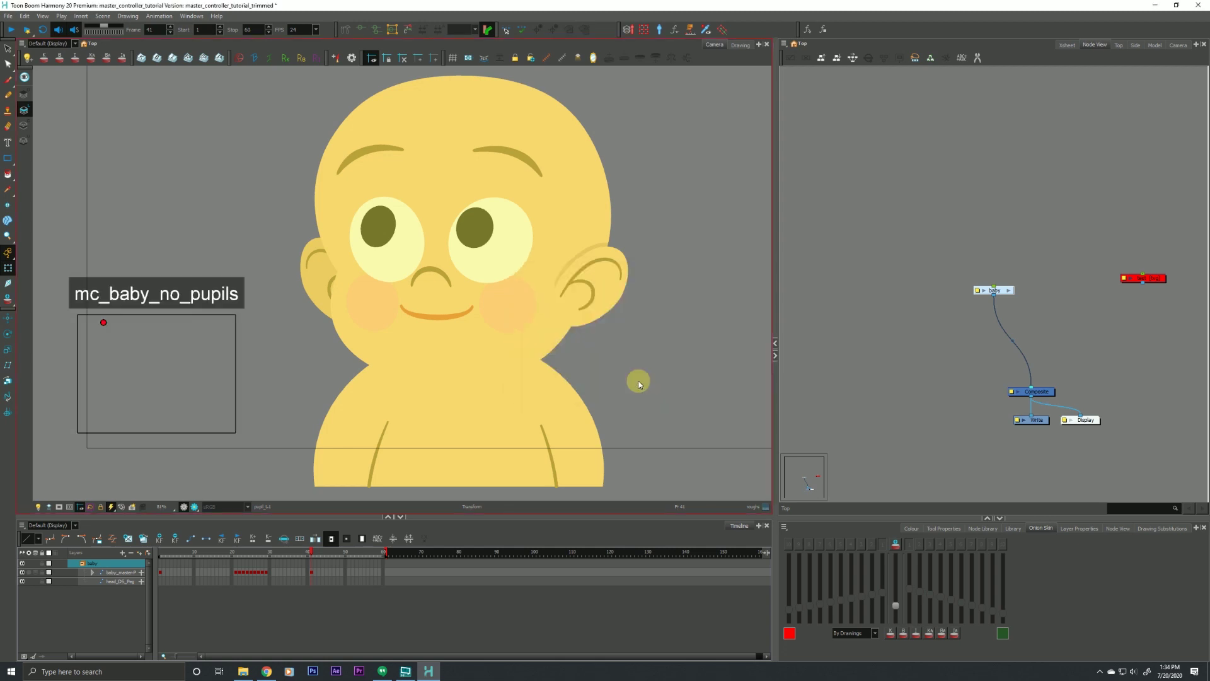
Go back inside the baby group and shift the mc_baby_no_pupils handle slightly down and left at frame 41
click(1008, 290)
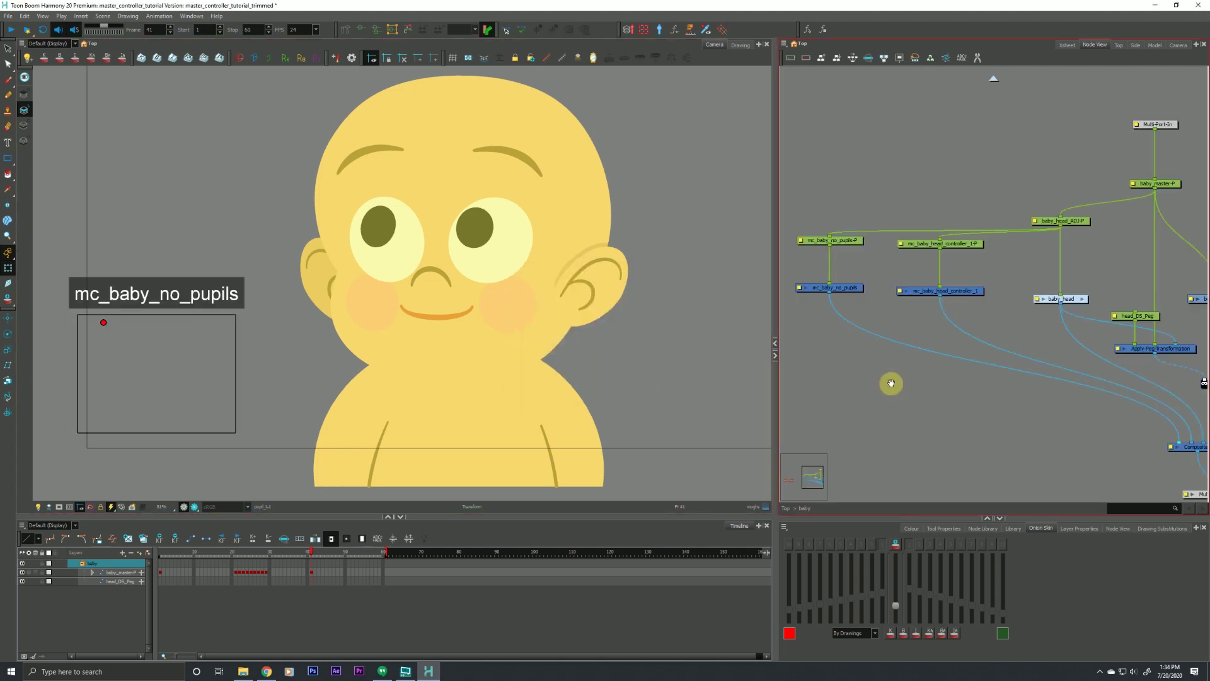
drag(885, 402, 900, 406)
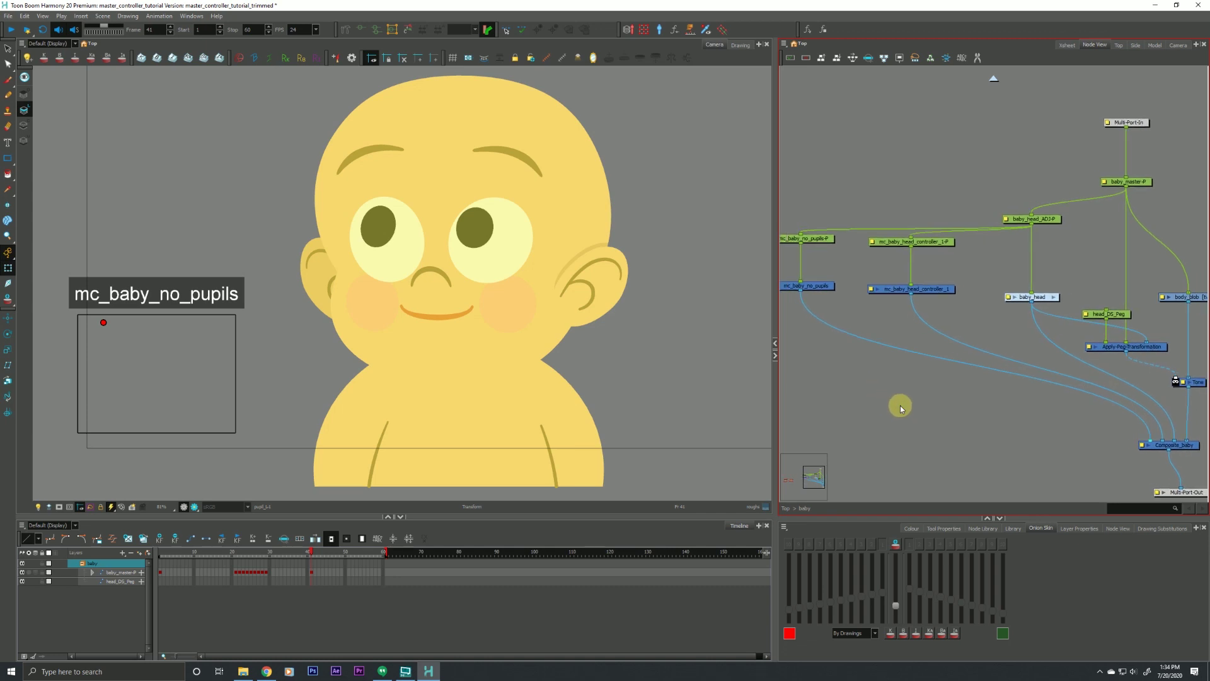
click(310, 573)
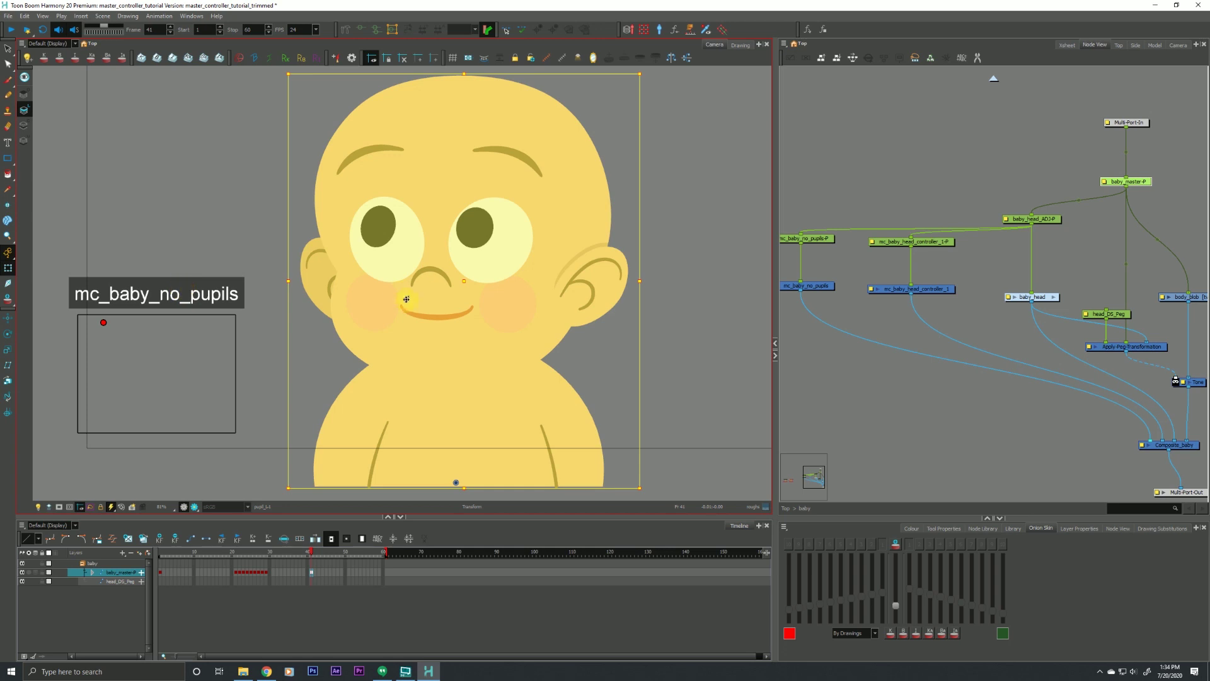
click(140, 347)
click(98, 327)
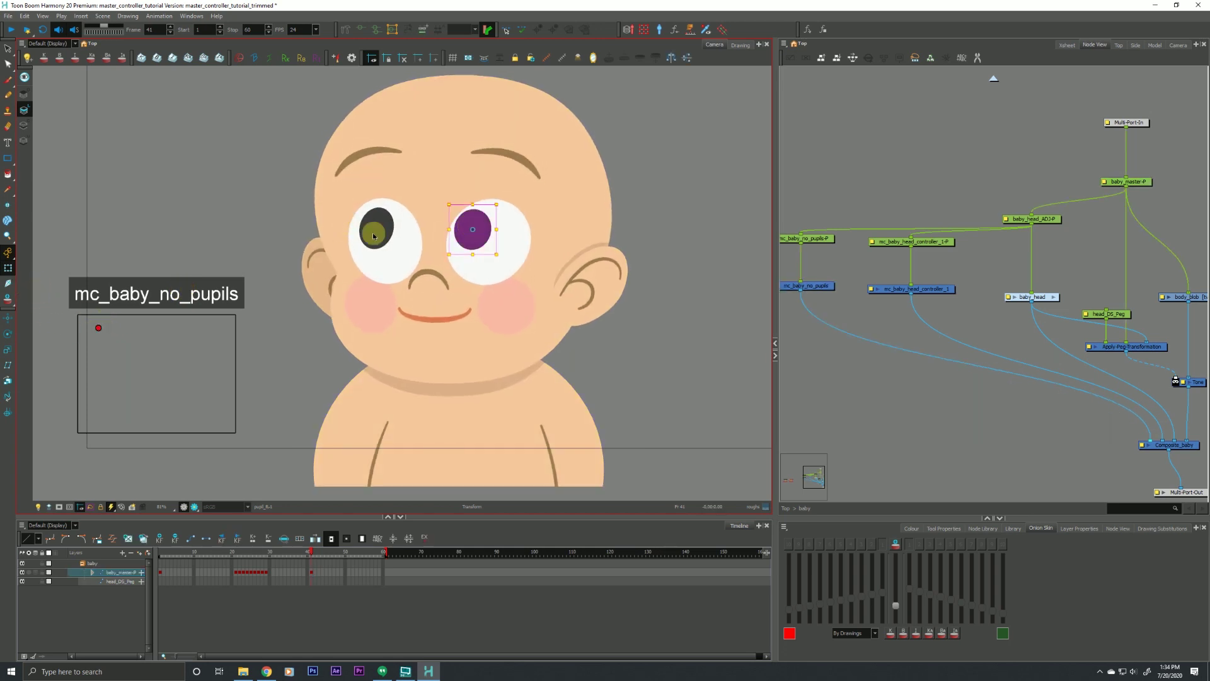
Move both pupils to the lower right of the eyes and rotate each one, and turn the head with the mc_baby_no_pupils handle
click(386, 264)
click(398, 258)
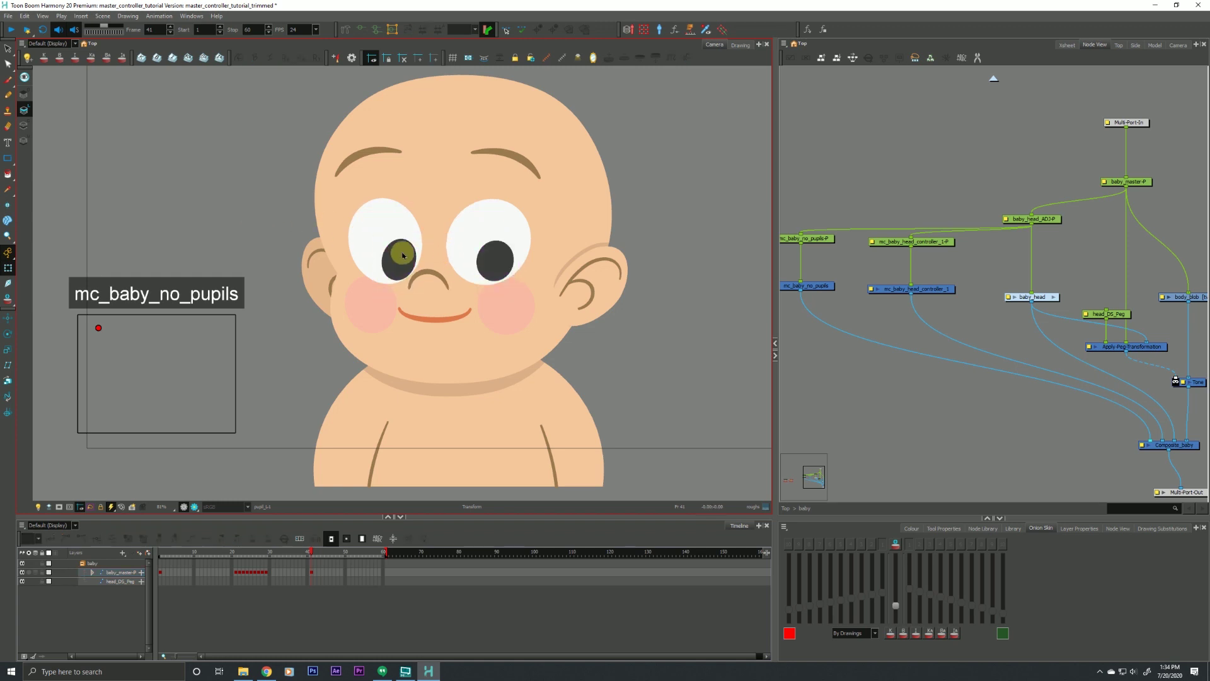
drag(368, 227, 386, 225)
click(490, 256)
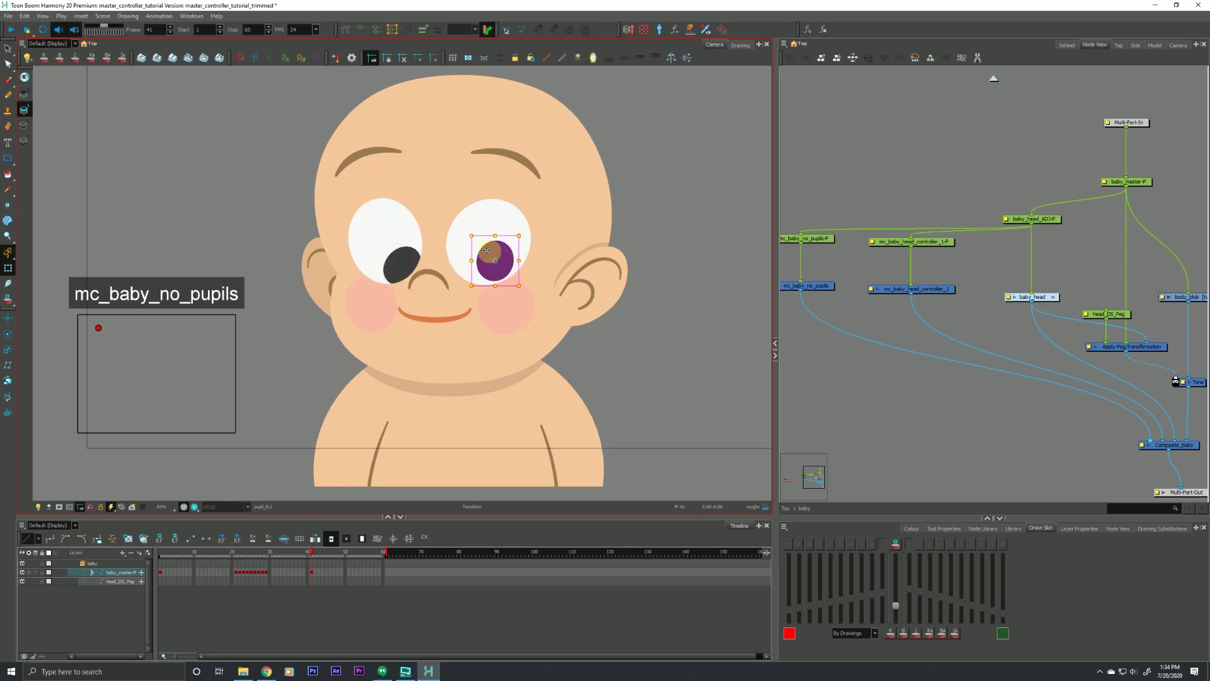
drag(489, 246, 497, 253)
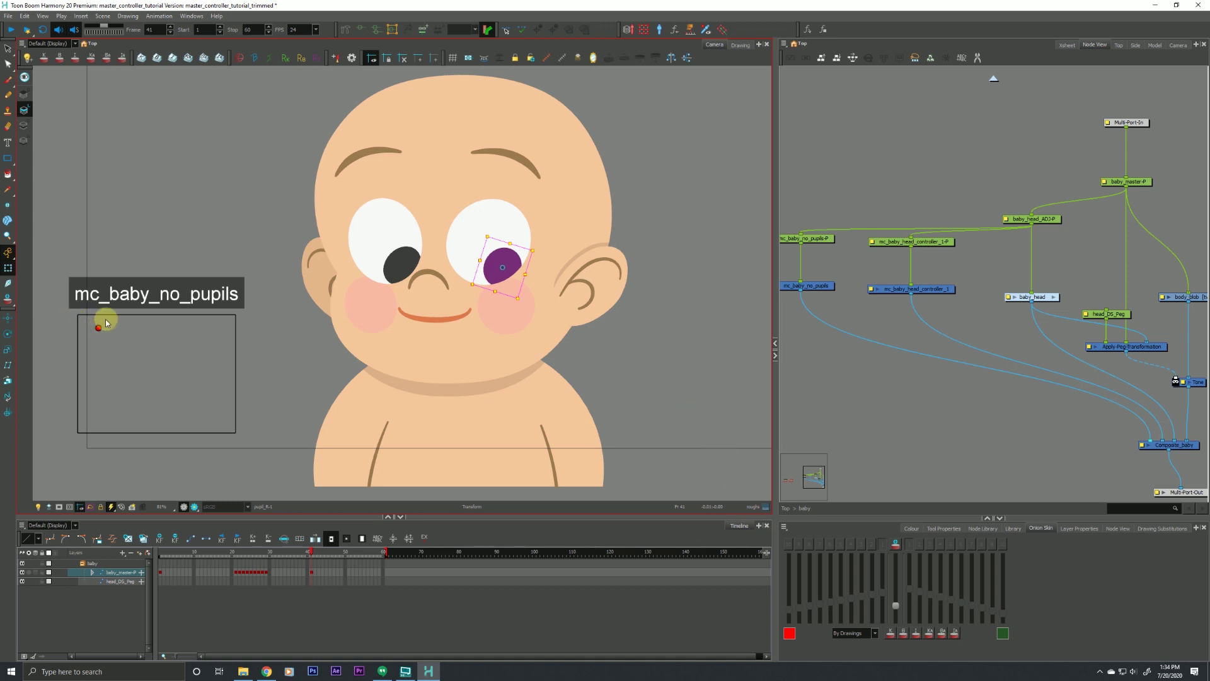
mouse_move(98, 329)
mouse_down()
mouse_move(106, 343)
mouse_move(95, 346)
mouse_move(124, 358)
mouse_move(111, 354)
mouse_move(117, 337)
mouse_up()
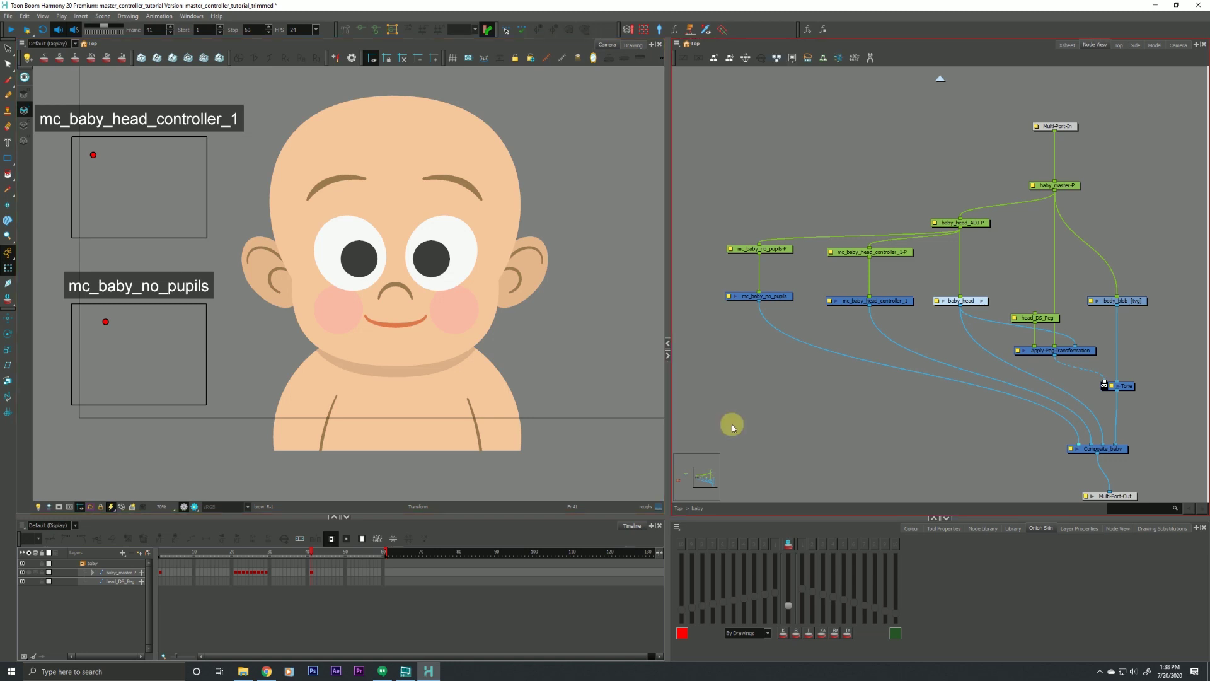
Select both of the baby's eyebrows and show their deformation controls
click(441, 179)
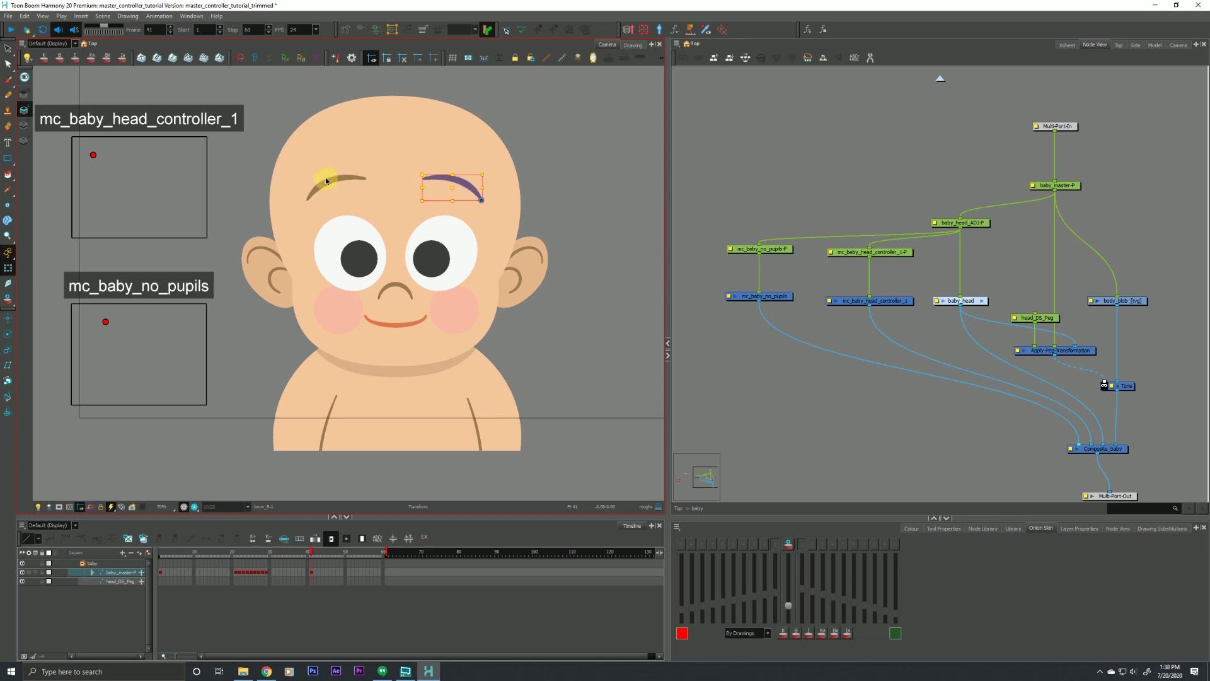
shift+click(320, 179)
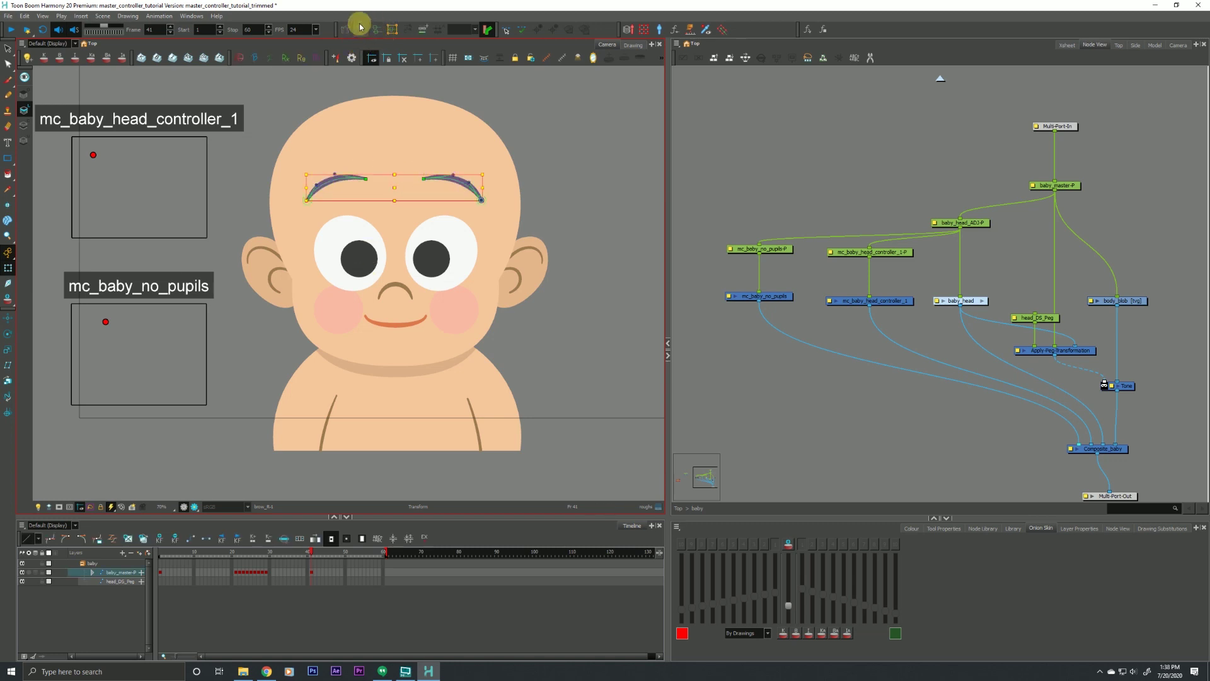
click(745, 372)
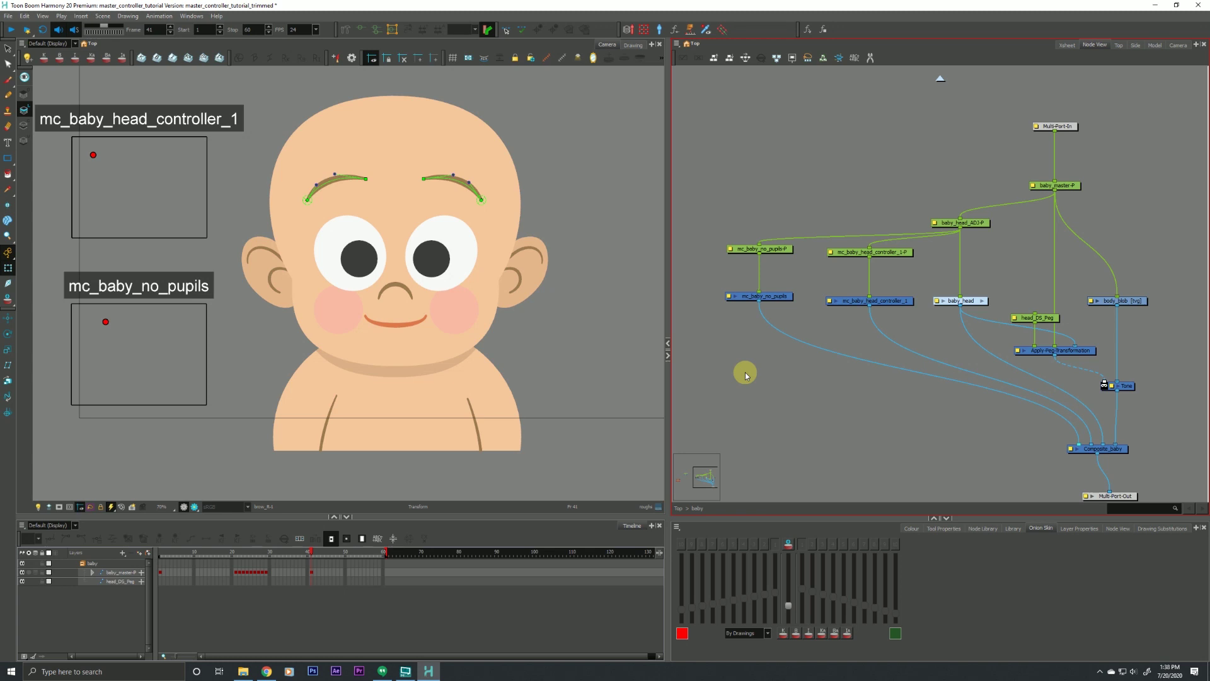
Try raising the inner end of the brow_R eyebrow with its deformation points, and undo the reshaping
click(424, 179)
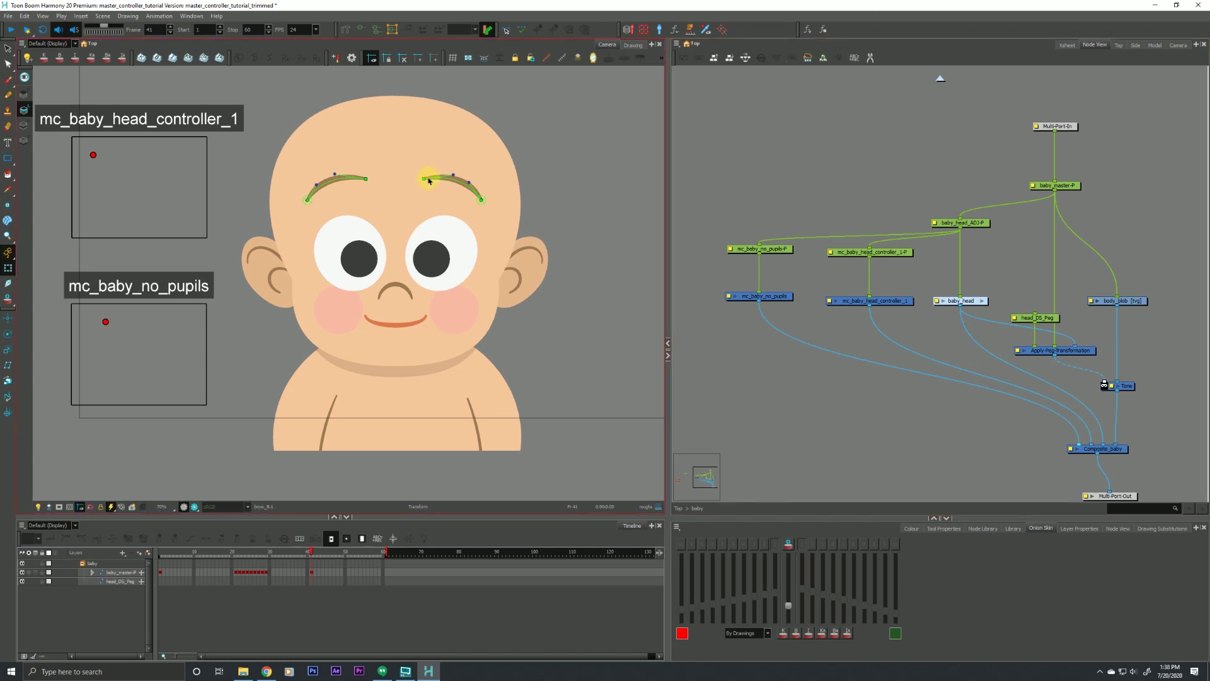
mouse_move(424, 179)
mouse_down()
mouse_move(424, 203)
mouse_move(459, 172)
mouse_move(435, 148)
mouse_up()
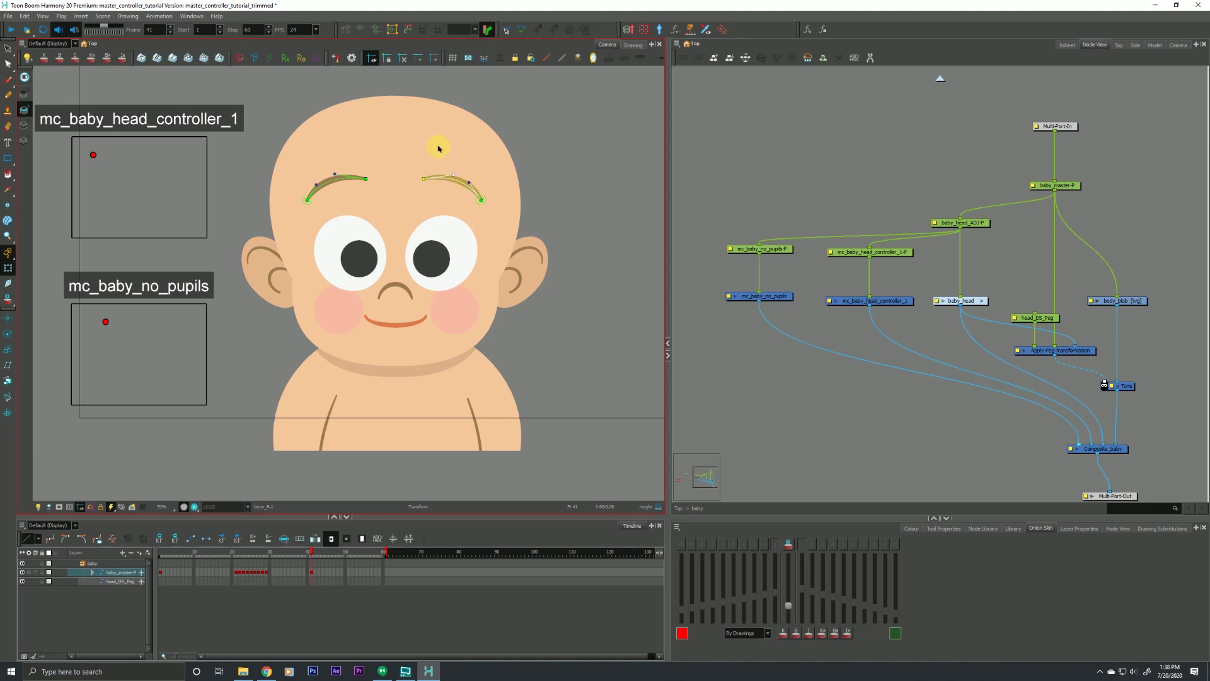
click(454, 178)
click(455, 175)
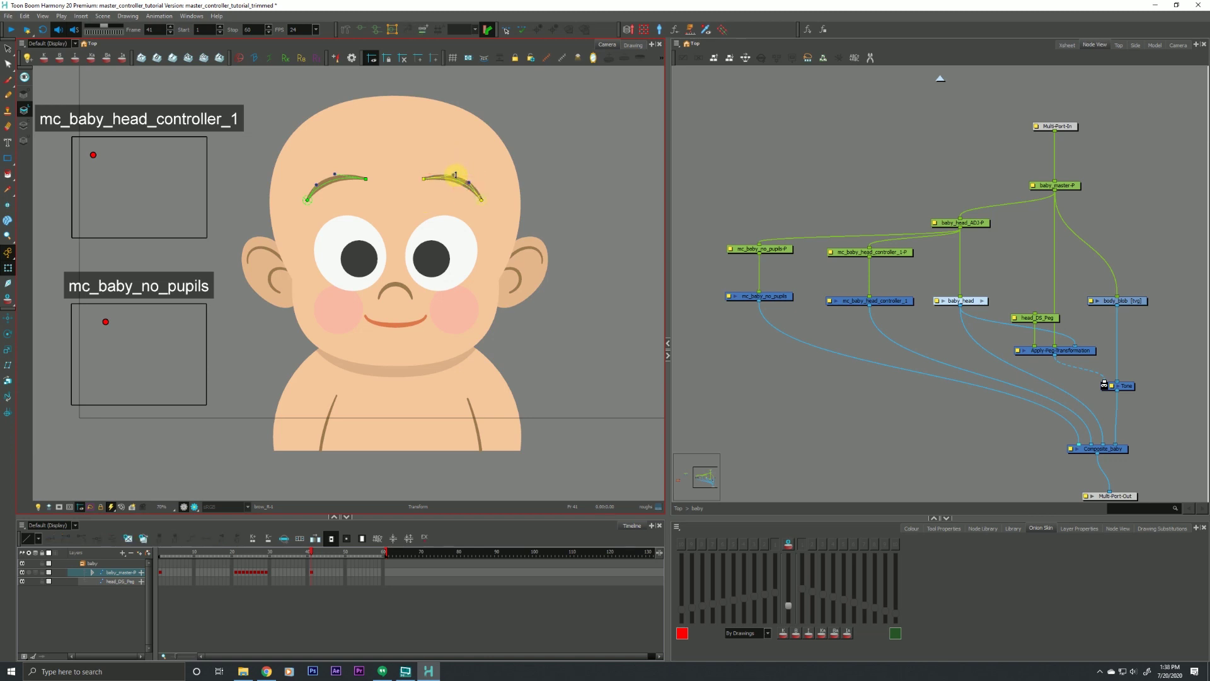
drag(415, 202, 446, 146)
key(ctrl+z)
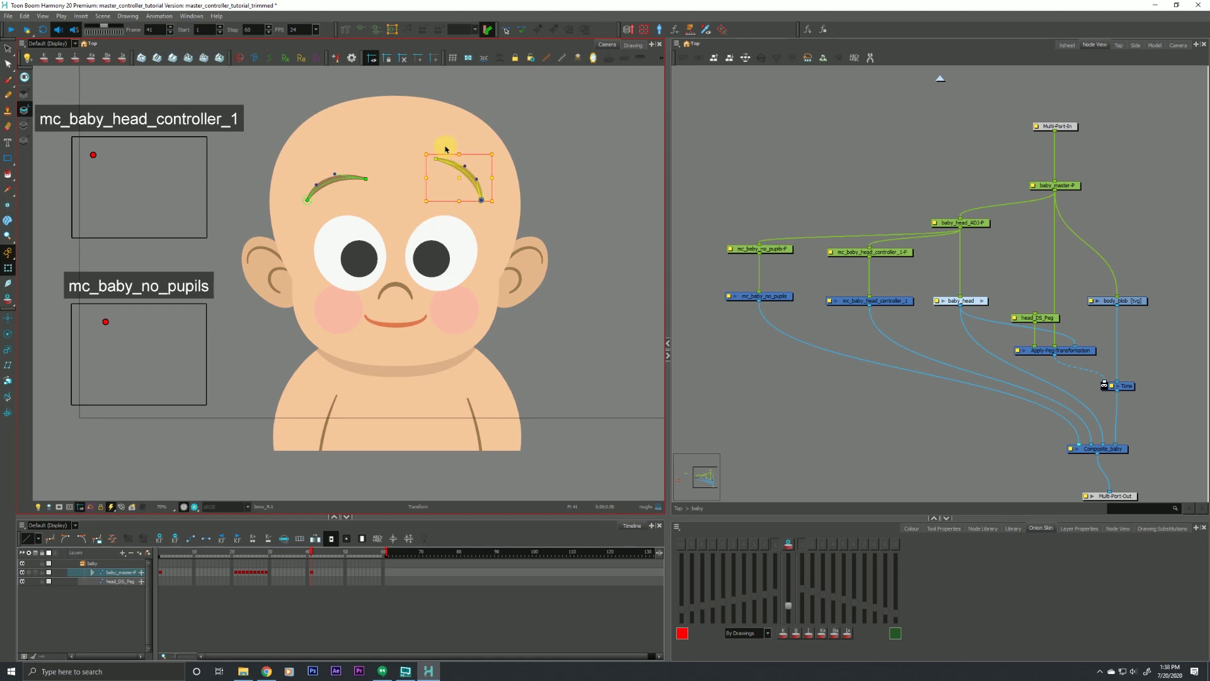
key(ctrl+z)
click(737, 404)
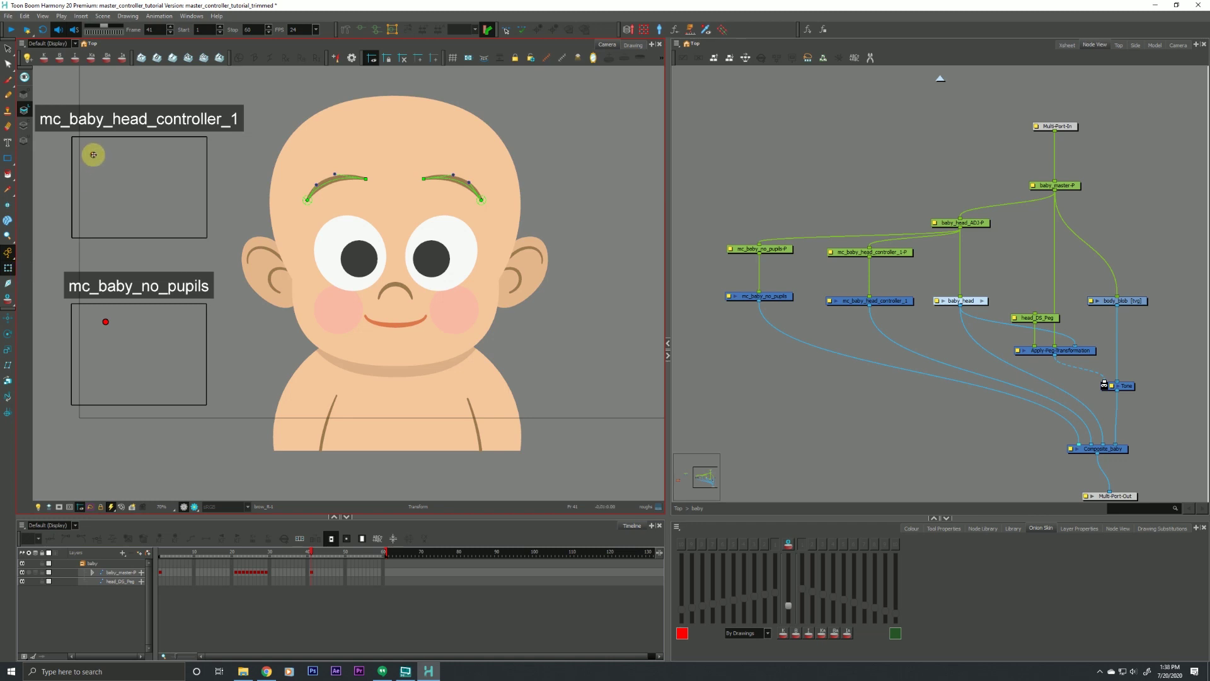
Turn the head slightly with the mc_baby_head_controller_1 handle and flatten the inner part of the brow_R eyebrow with its deformation points
drag(92, 154, 98, 156)
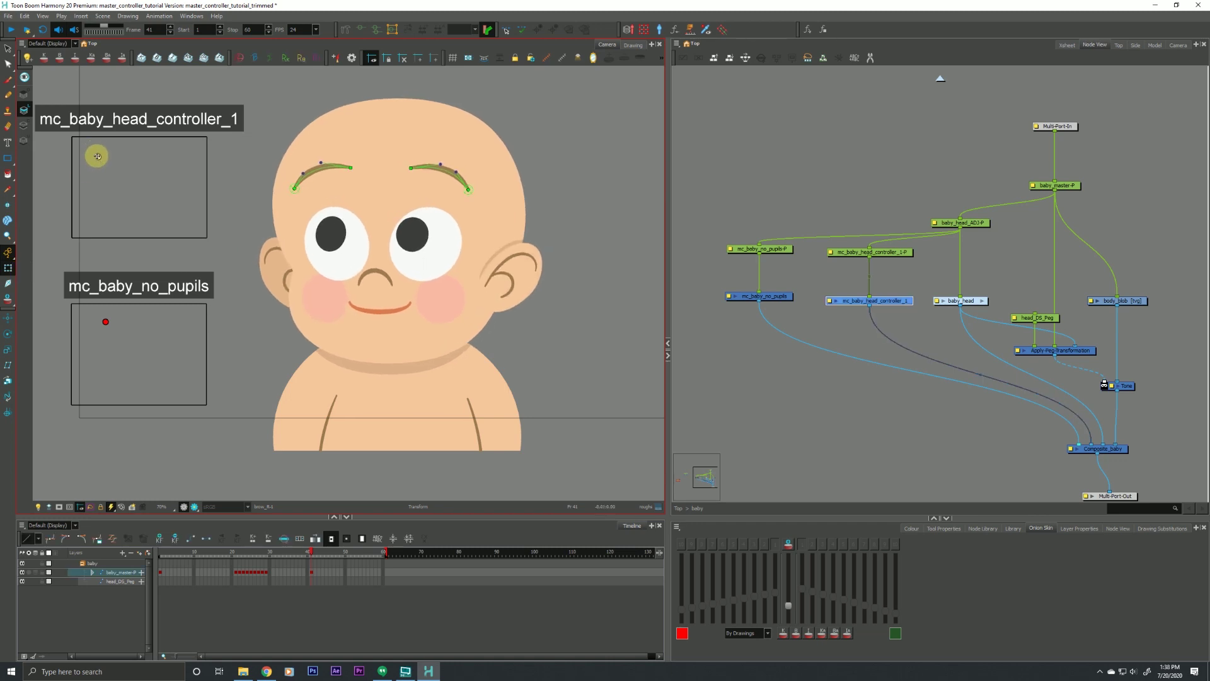
click(414, 163)
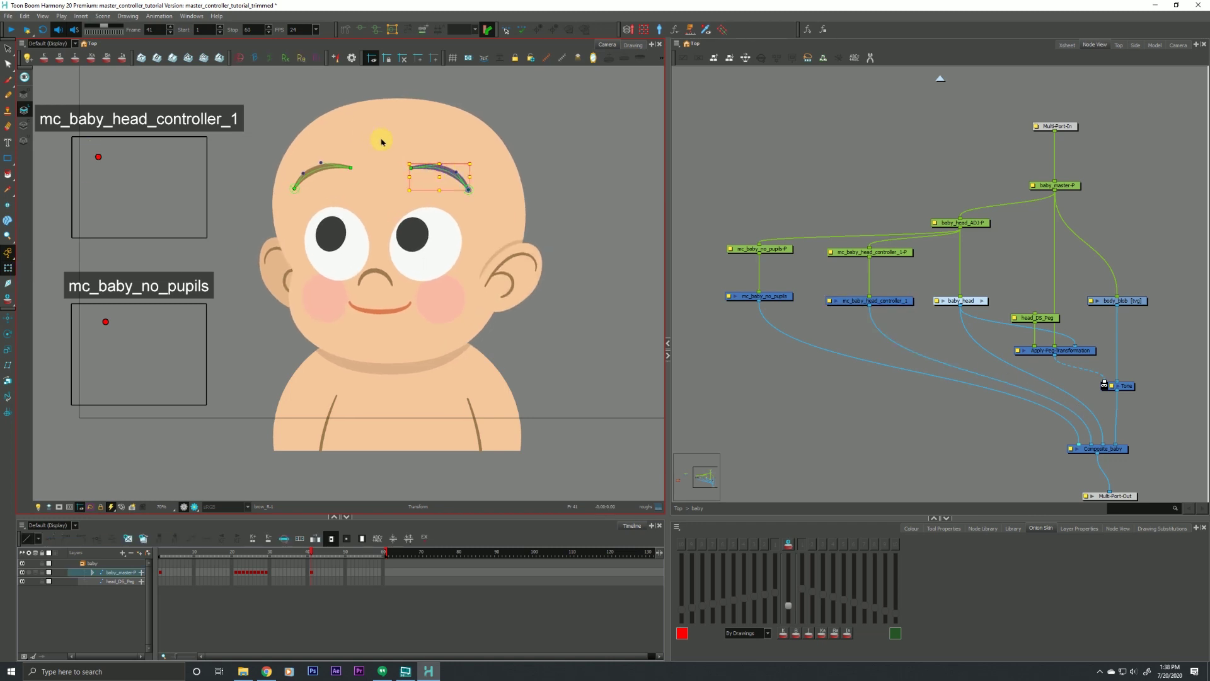
click(424, 159)
mouse_move(433, 163)
mouse_down()
mouse_move(441, 180)
mouse_move(411, 181)
mouse_move(446, 175)
mouse_up()
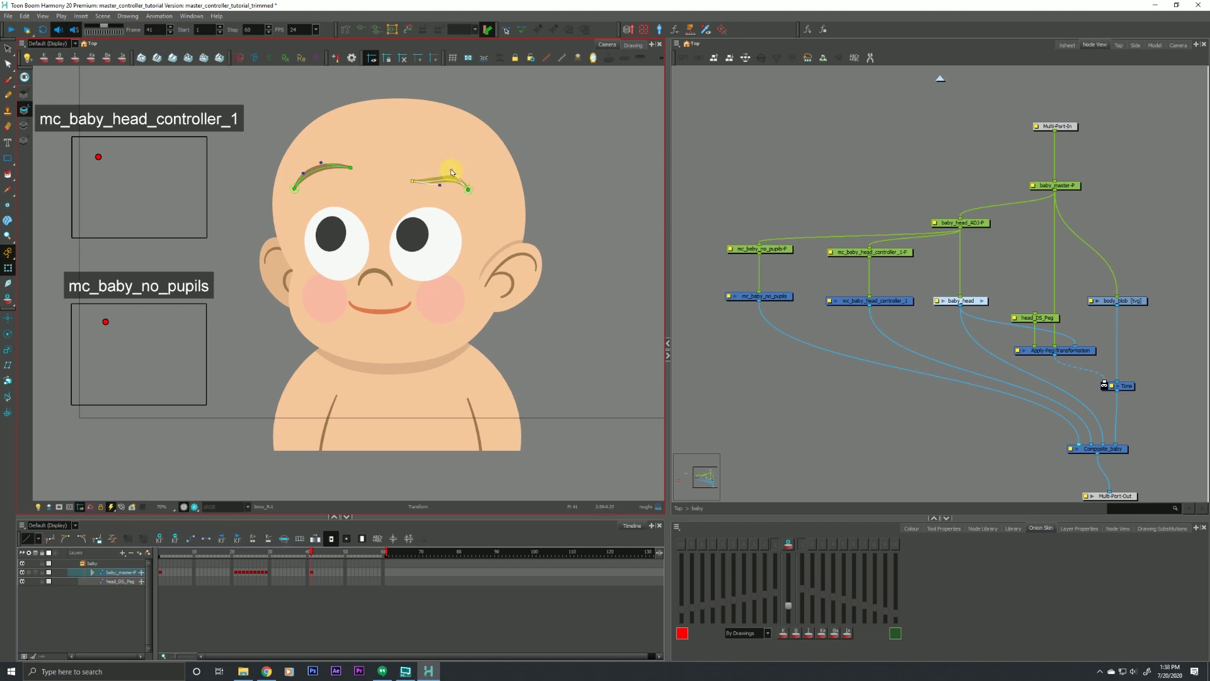
Shift the whole brow_R eyebrow slightly down and nudge the mc_baby_head_controller_1 handle up and left
click(431, 168)
drag(439, 183, 439, 192)
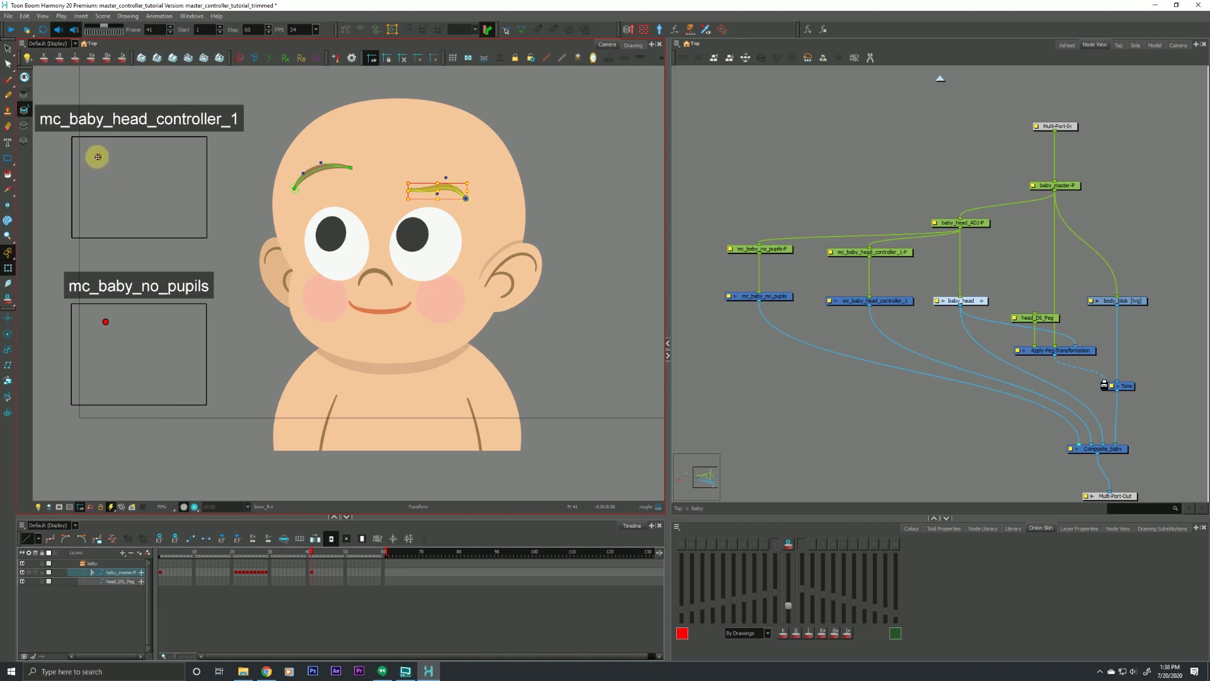
drag(97, 157, 94, 155)
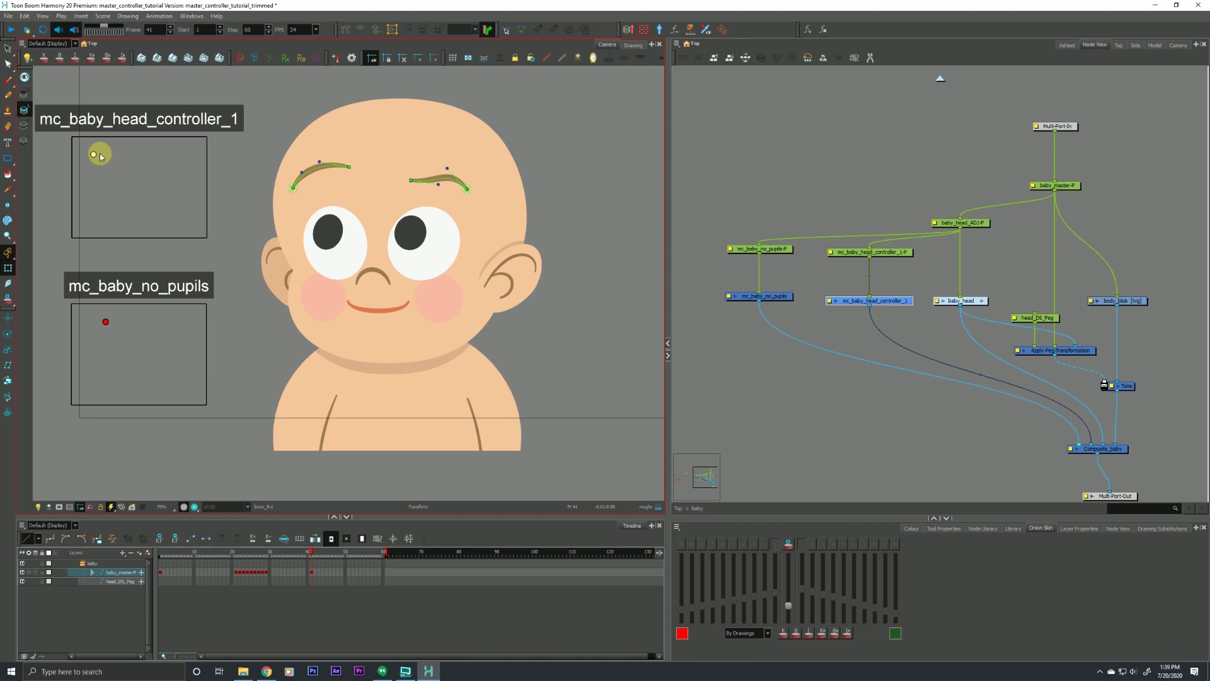
Go inside the baby_head group to the brow_R drawing and enable the Deformation-brow_L-P and Deformation-brow_R-P pegs
click(328, 231)
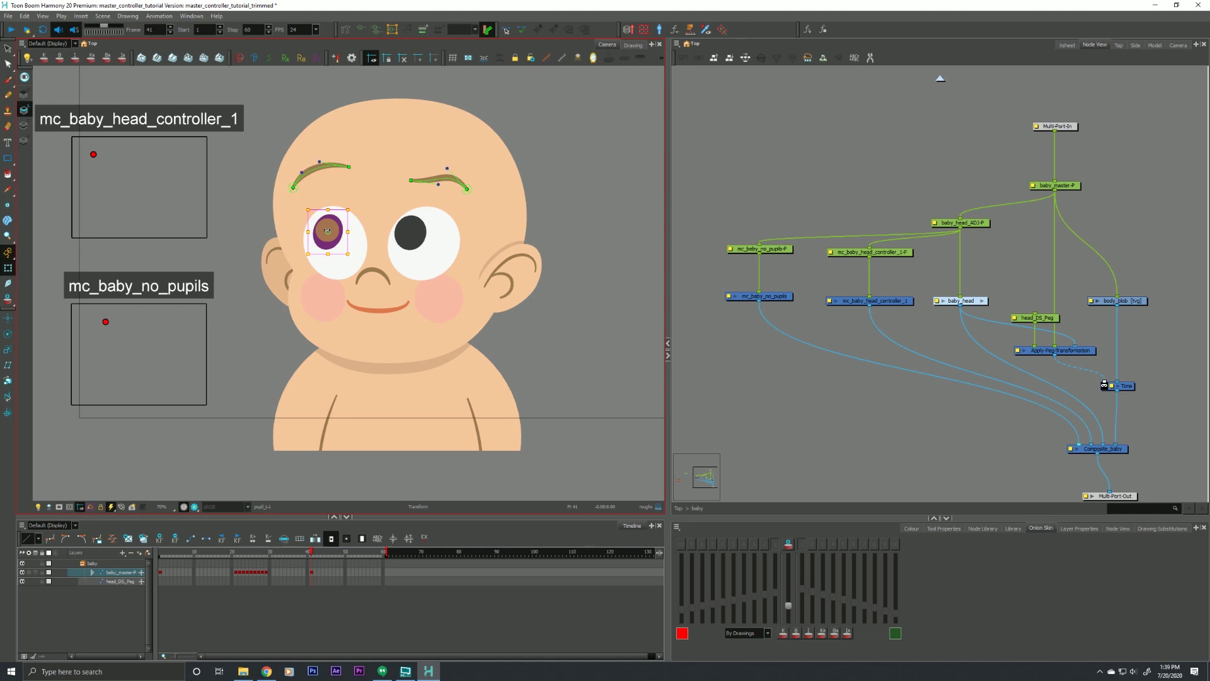
click(447, 177)
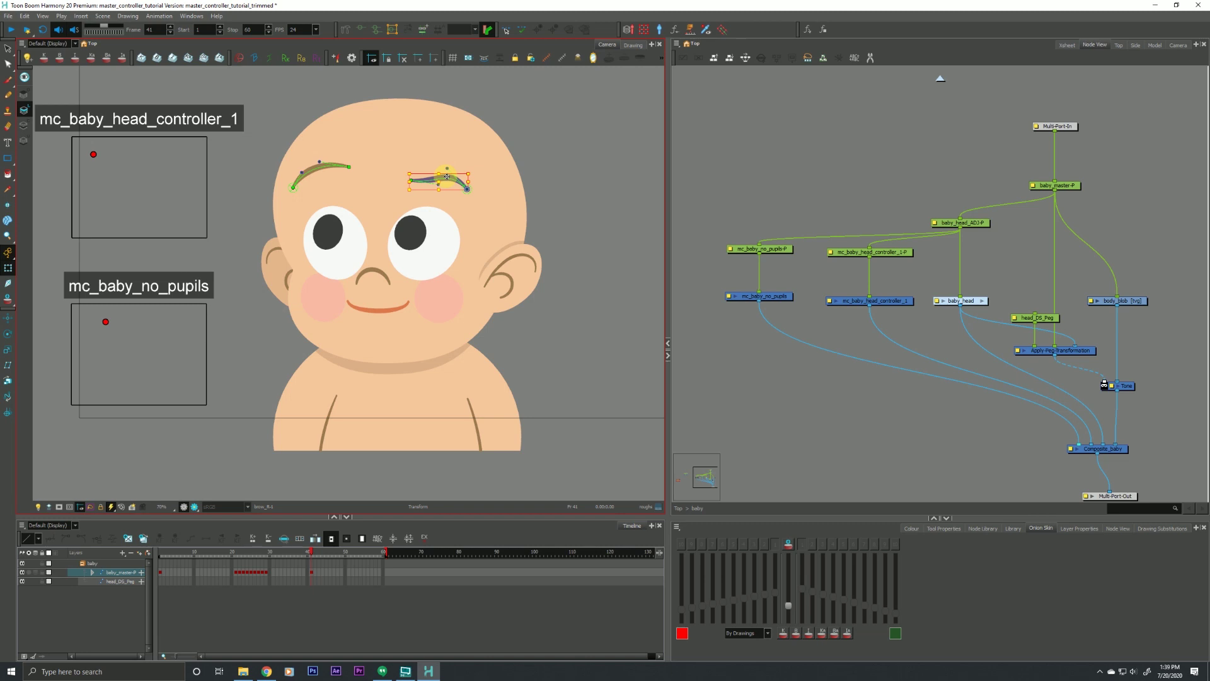
click(804, 355)
key(ctrl+Return)
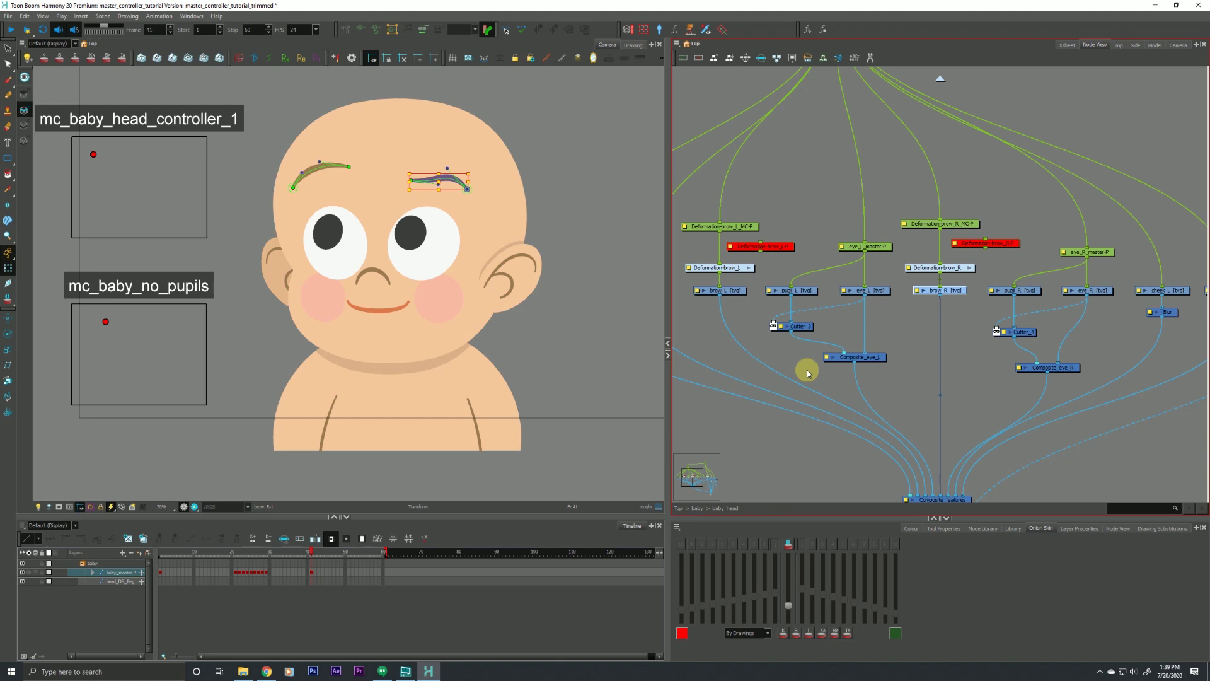
click(771, 271)
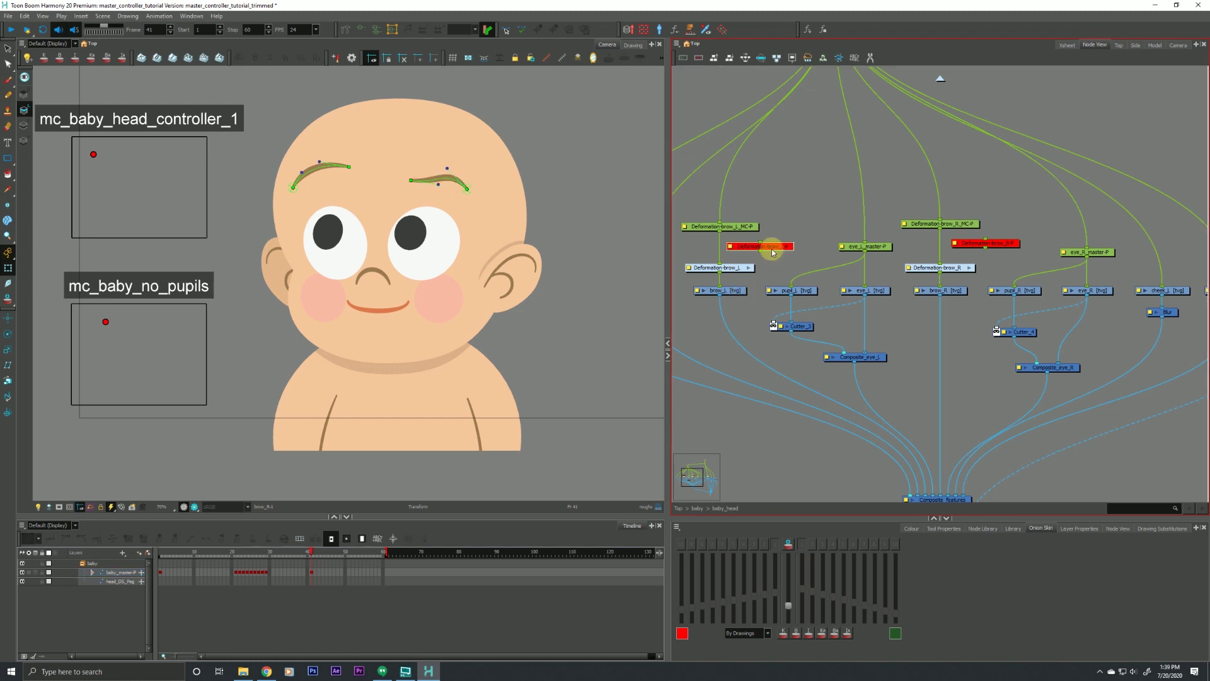
click(773, 252)
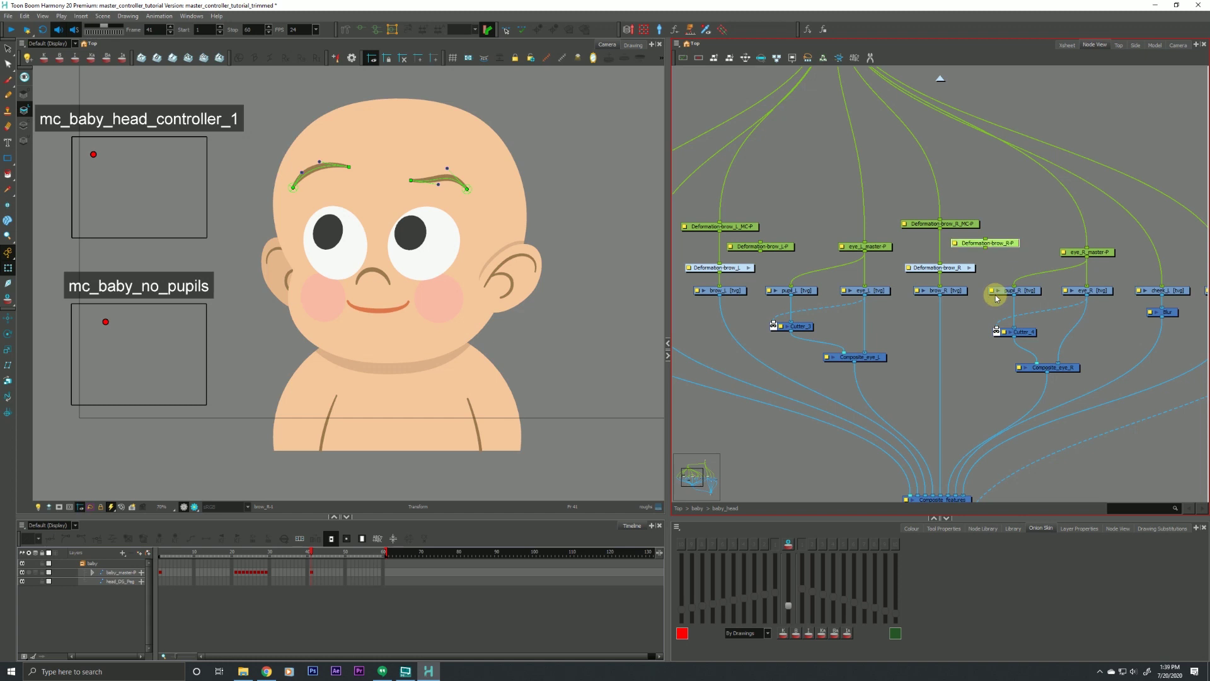
Move the Deformation-brow_L_MC-P and Deformation-brow_R_MC-P pegs up to make room above the eyebrow deformation groups
click(945, 223)
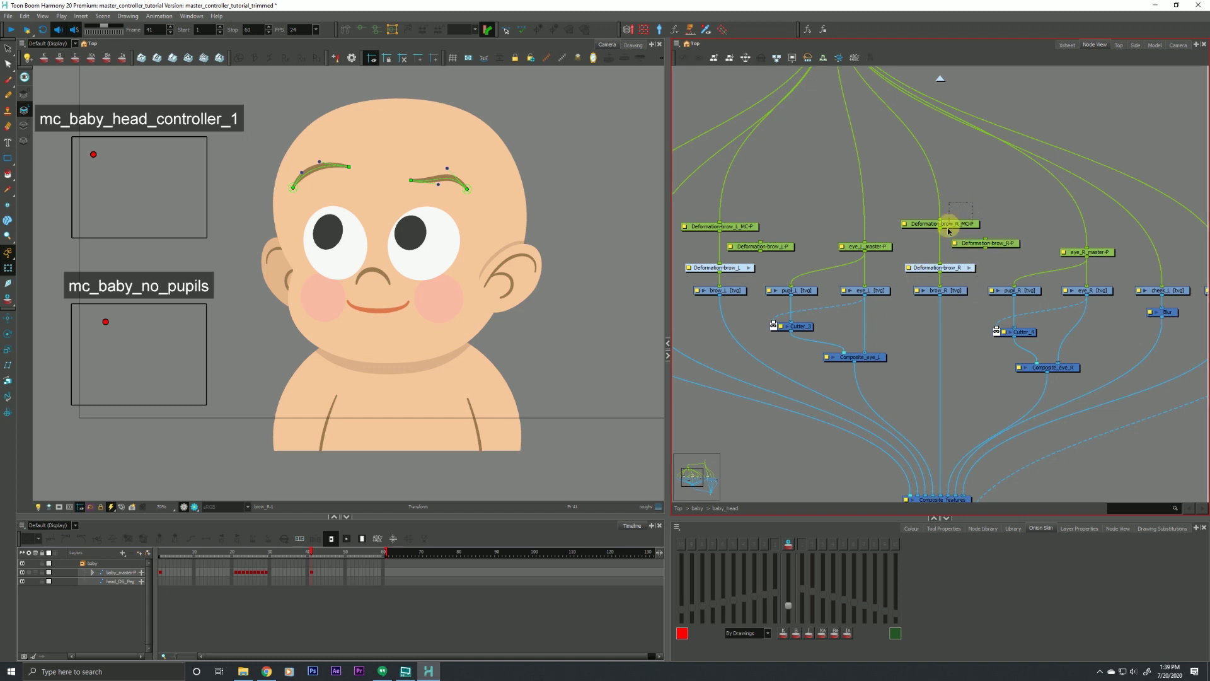
click(724, 226)
drag(720, 227, 715, 203)
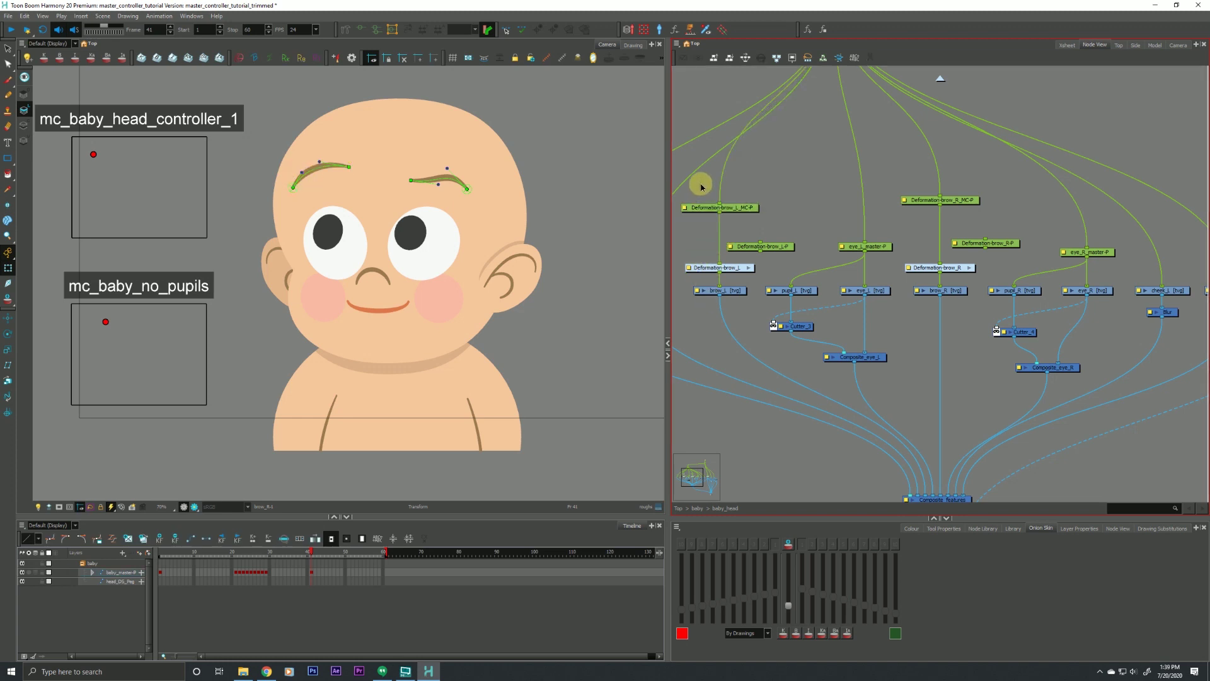
drag(729, 290, 720, 287)
key(ctrl+z)
drag(960, 162, 951, 271)
click(956, 335)
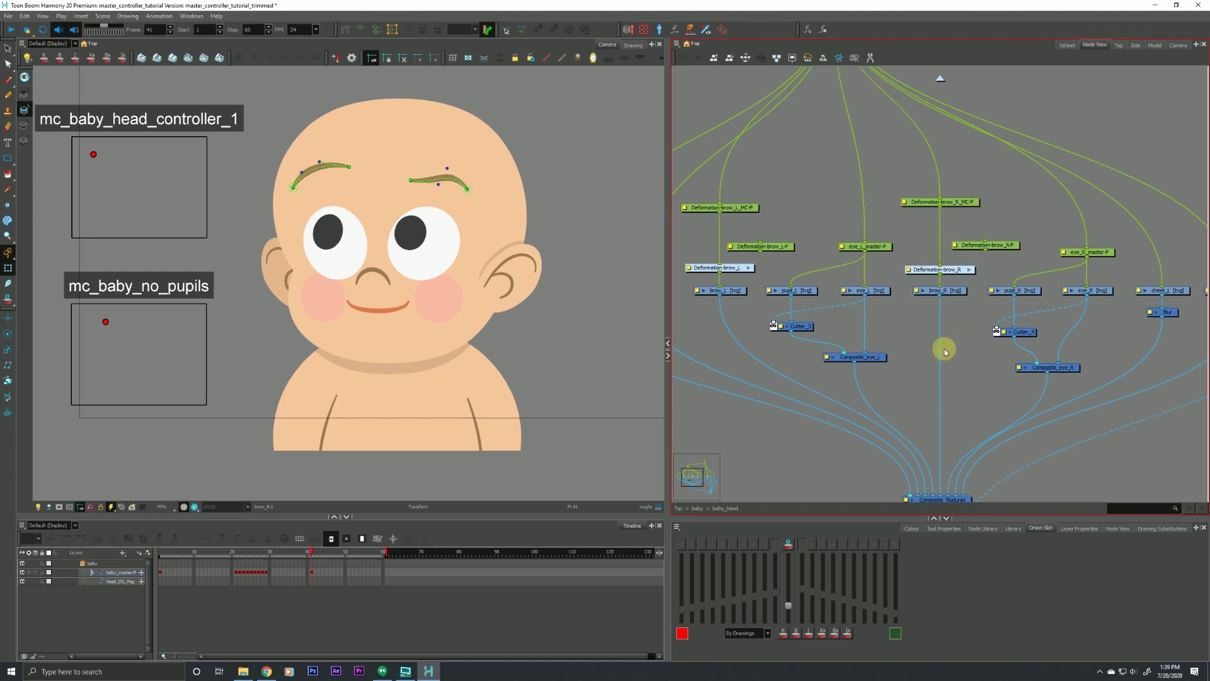
Check which eyebrow the Deformation-brow_L_MC-P and Deformation-brow_R_MC-P pegs each control
click(744, 209)
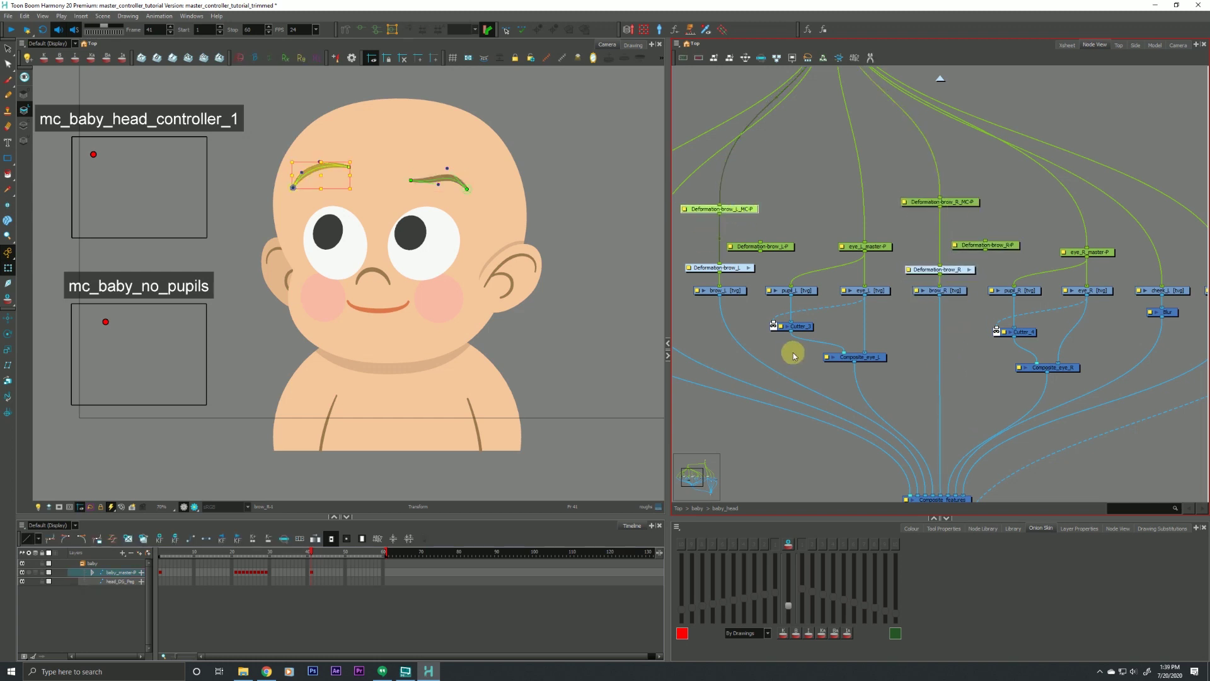
click(968, 203)
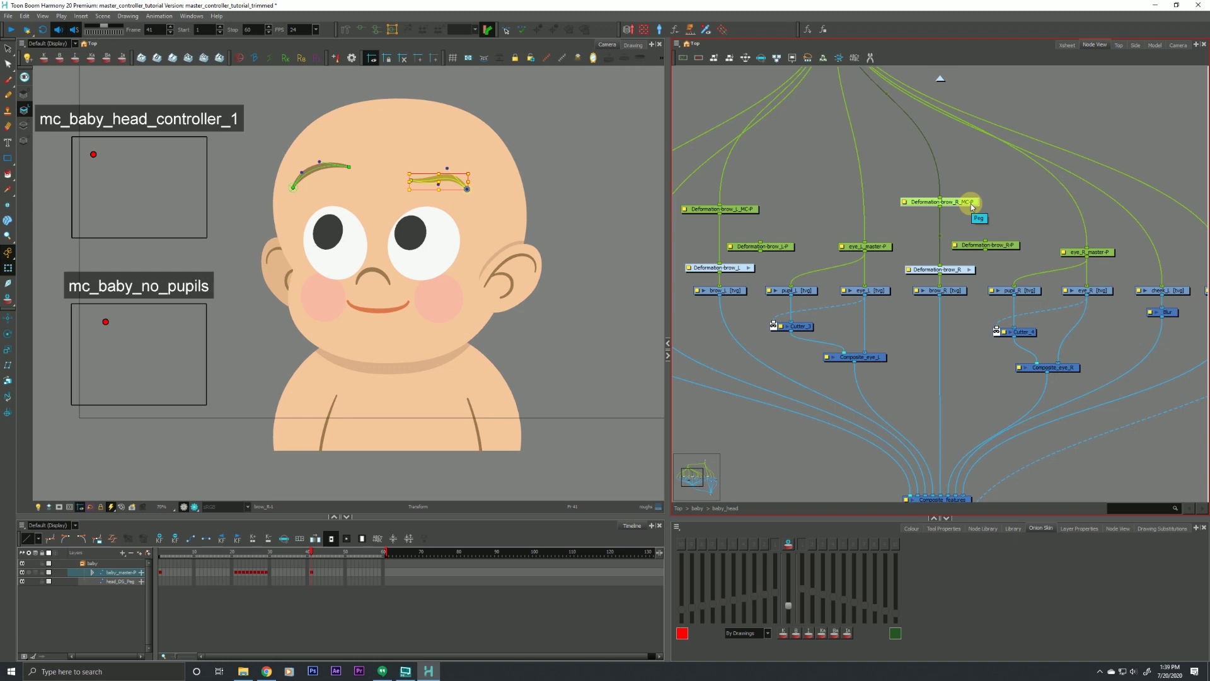
click(750, 209)
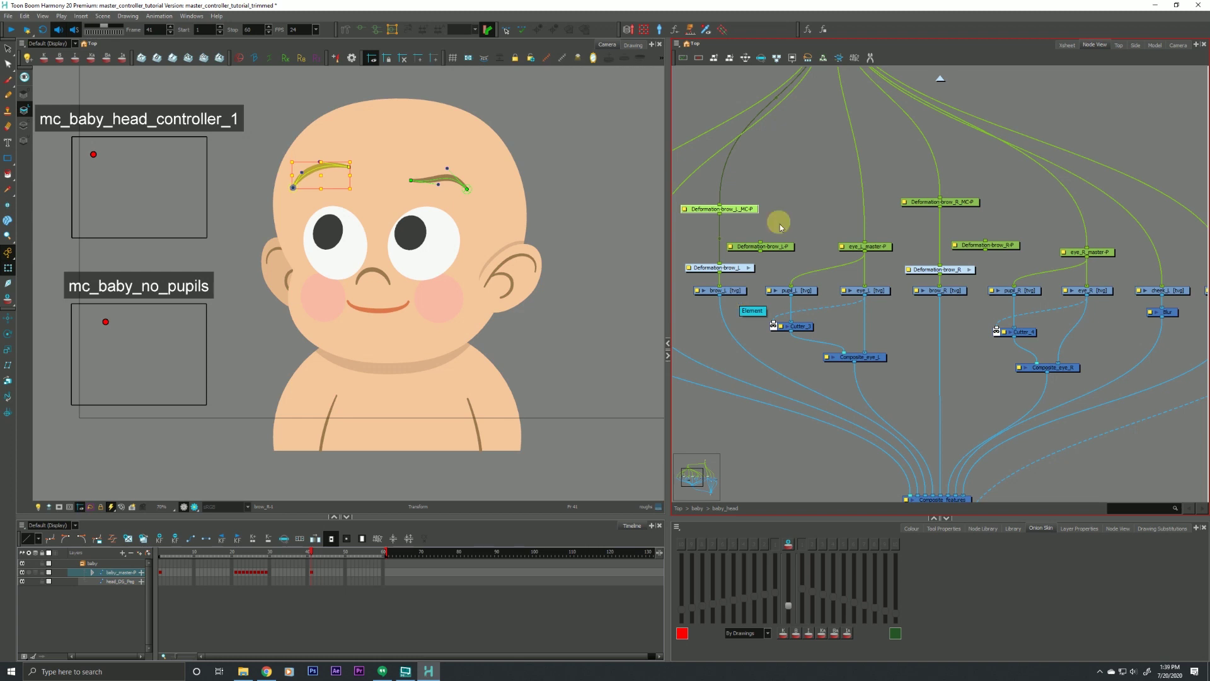
Insert the Deformation-brow_L-P and Deformation-brow_R-P pegs into the connections between each MC peg and its eyebrow deformation group
click(788, 247)
drag(787, 247, 748, 238)
drag(1008, 246, 964, 236)
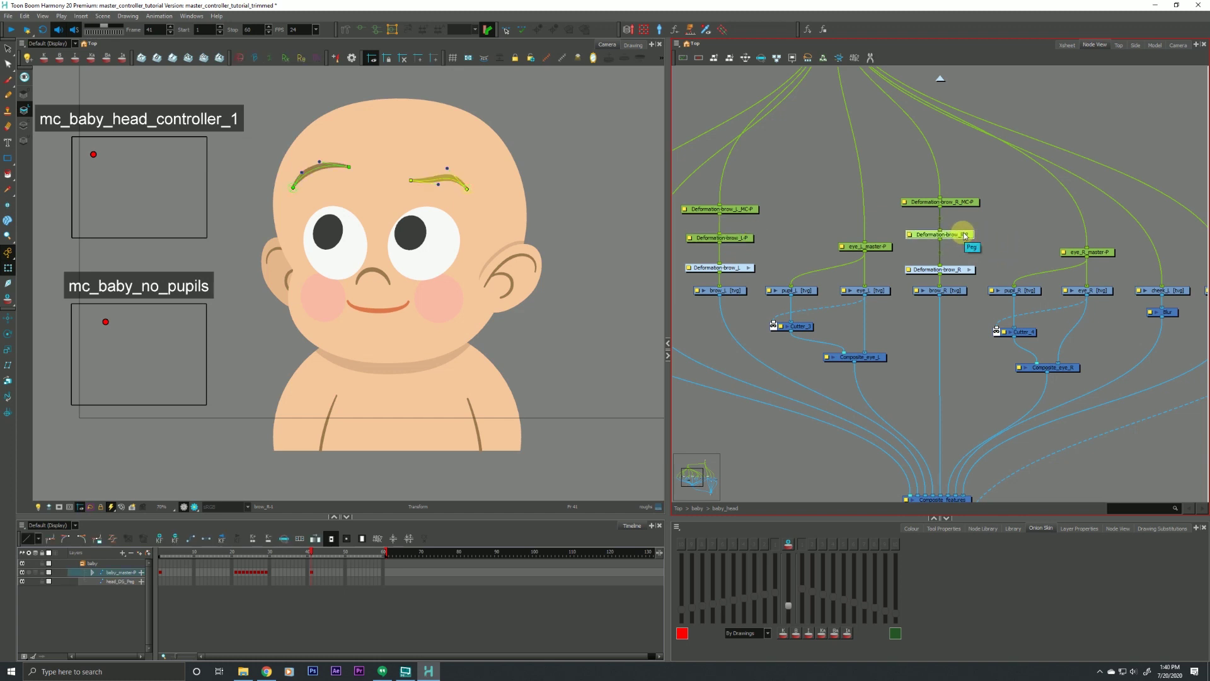
Lower the brow_R eyebrow slightly with the Deformation-brow_R-P peg, and turn the head with the mc_baby_head_controller_1 handle before and after
drag(88, 148, 87, 153)
click(436, 175)
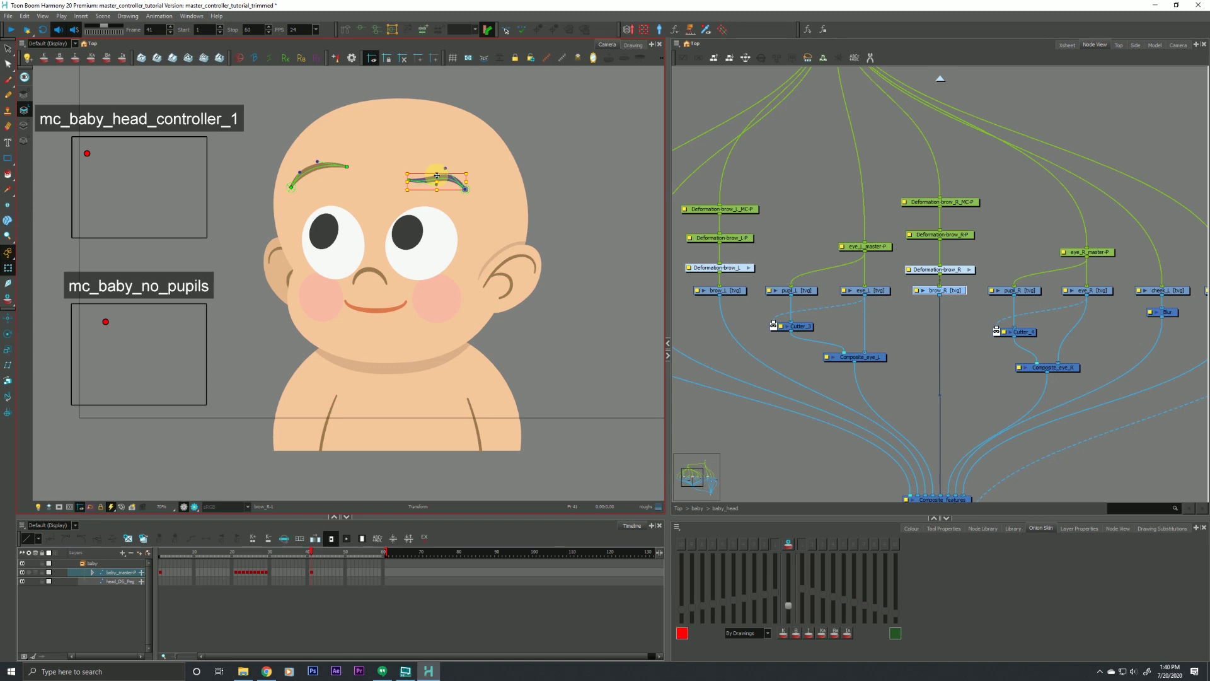
click(921, 233)
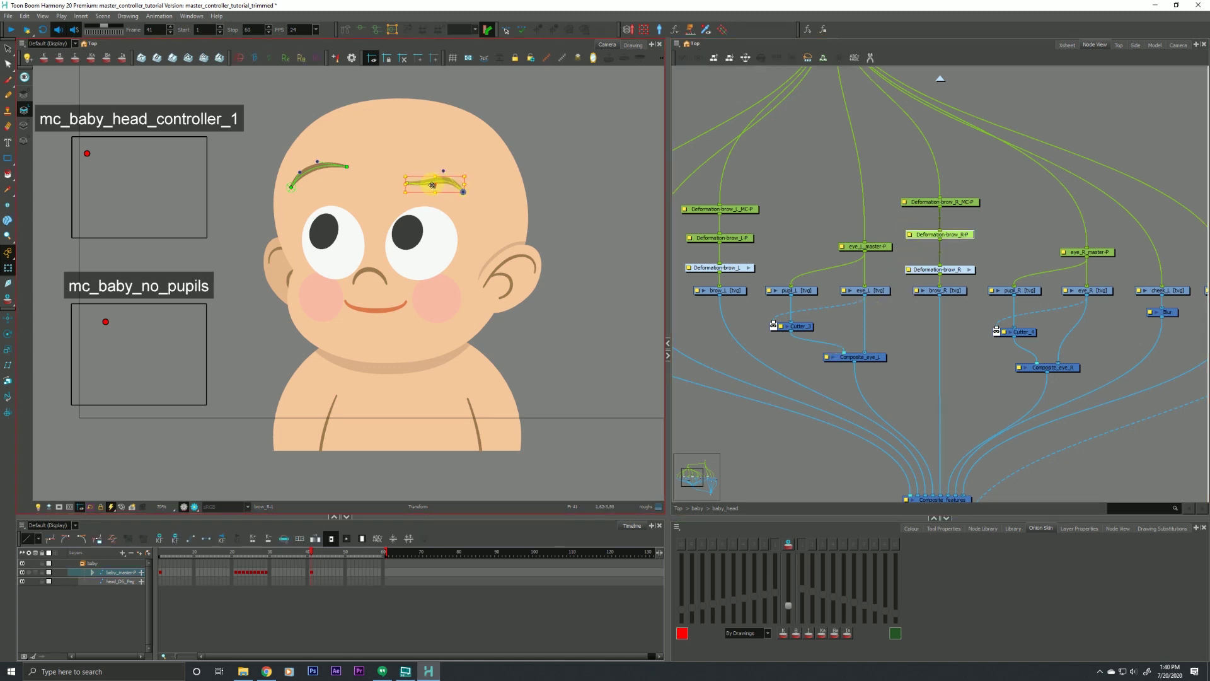
drag(433, 185, 430, 193)
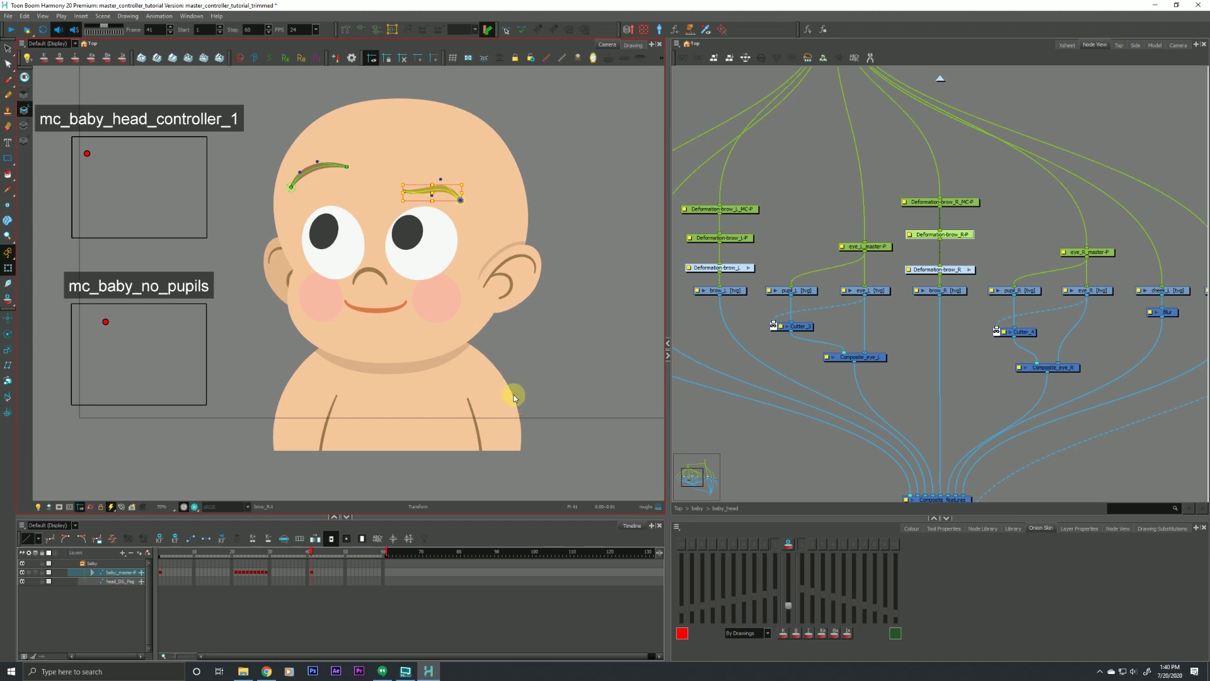
click(86, 154)
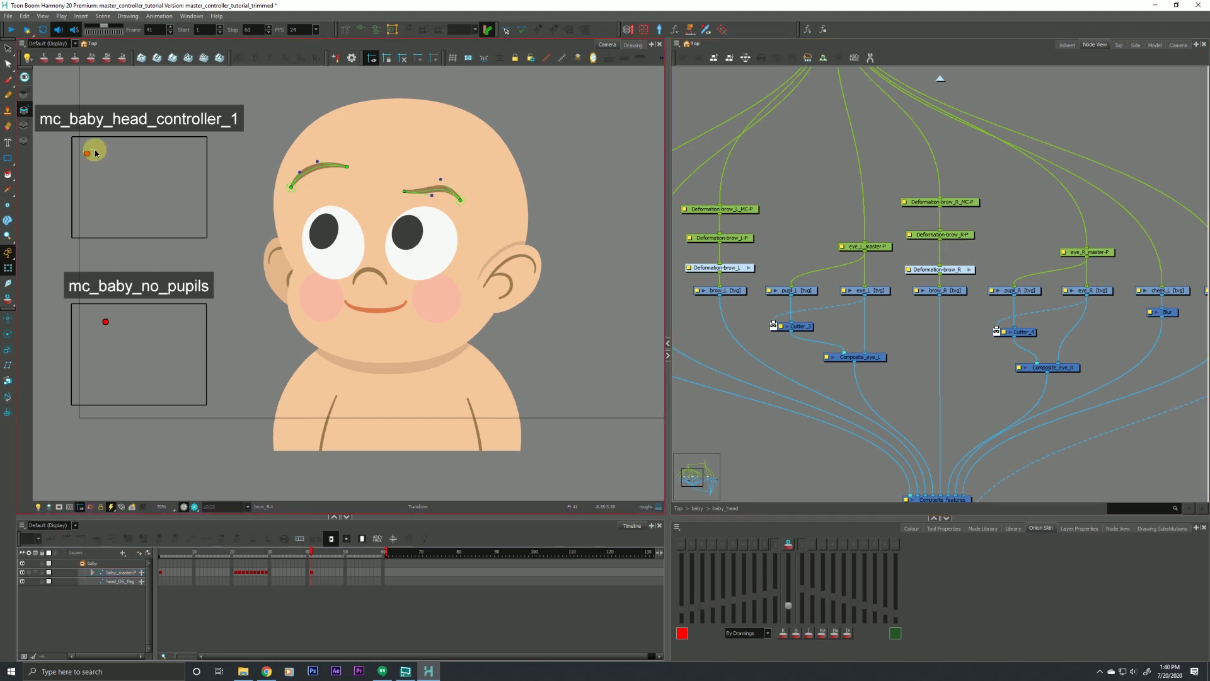
drag(87, 153, 116, 154)
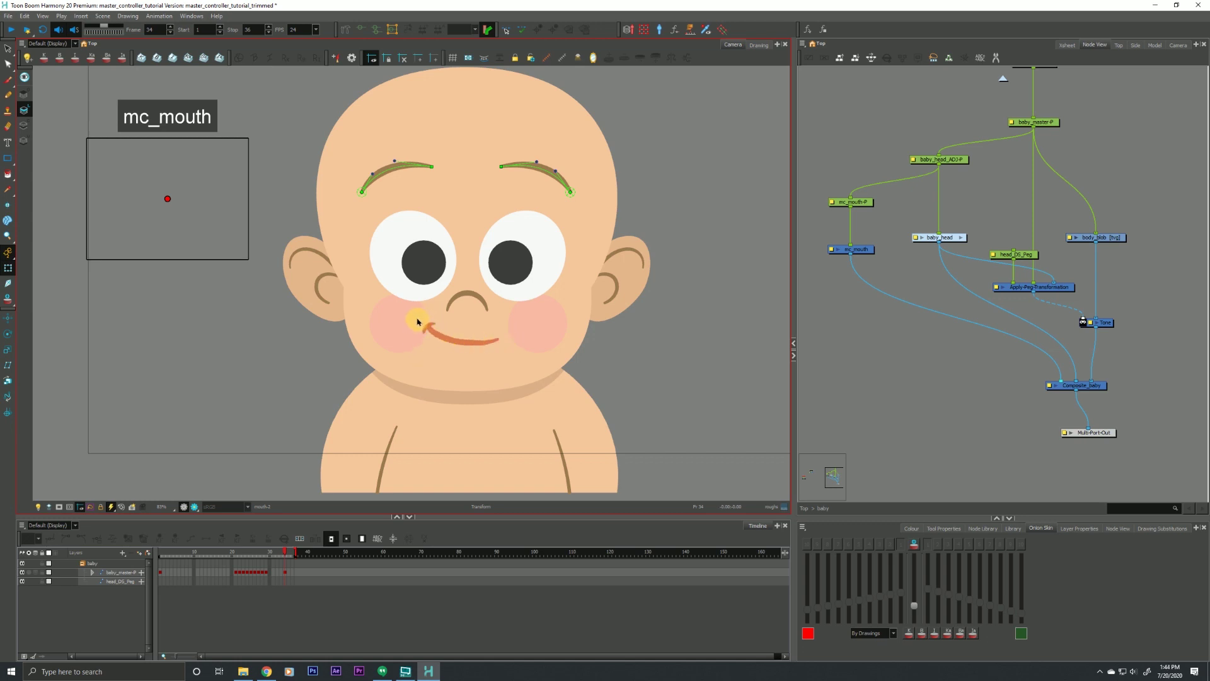
Step through the head-turn poses from frame 21 to frame 27 and compare the mouth shapes
click(237, 554)
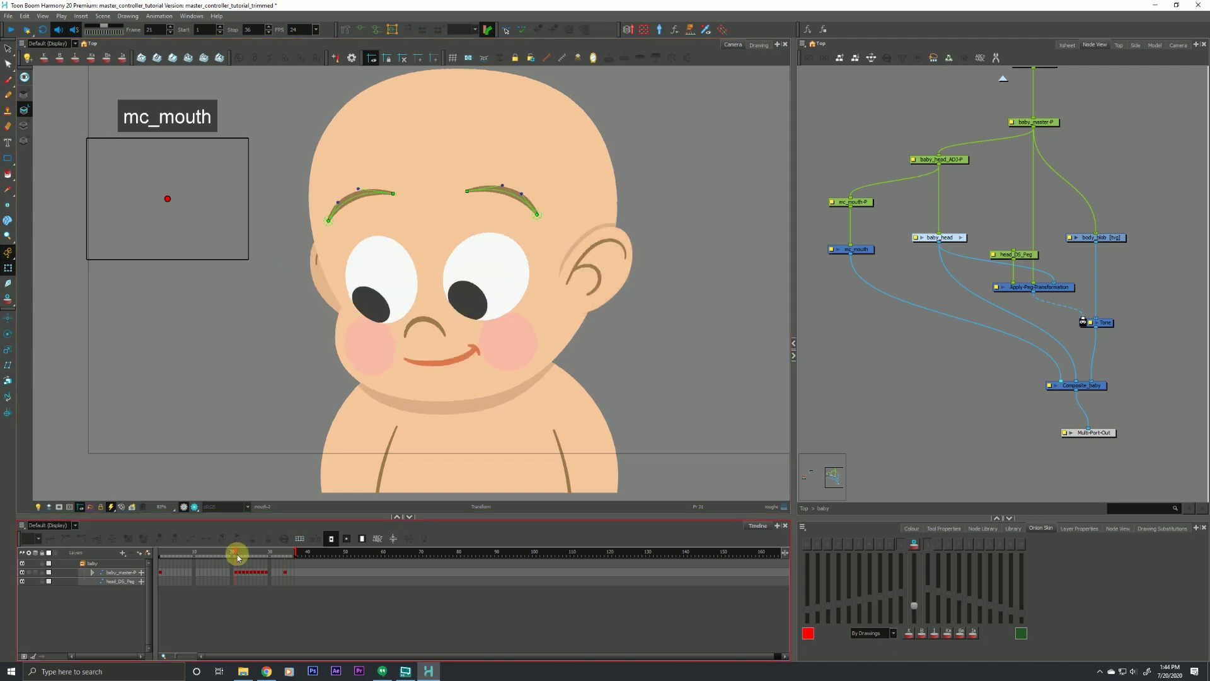
key(period)
key(period)
key(period)
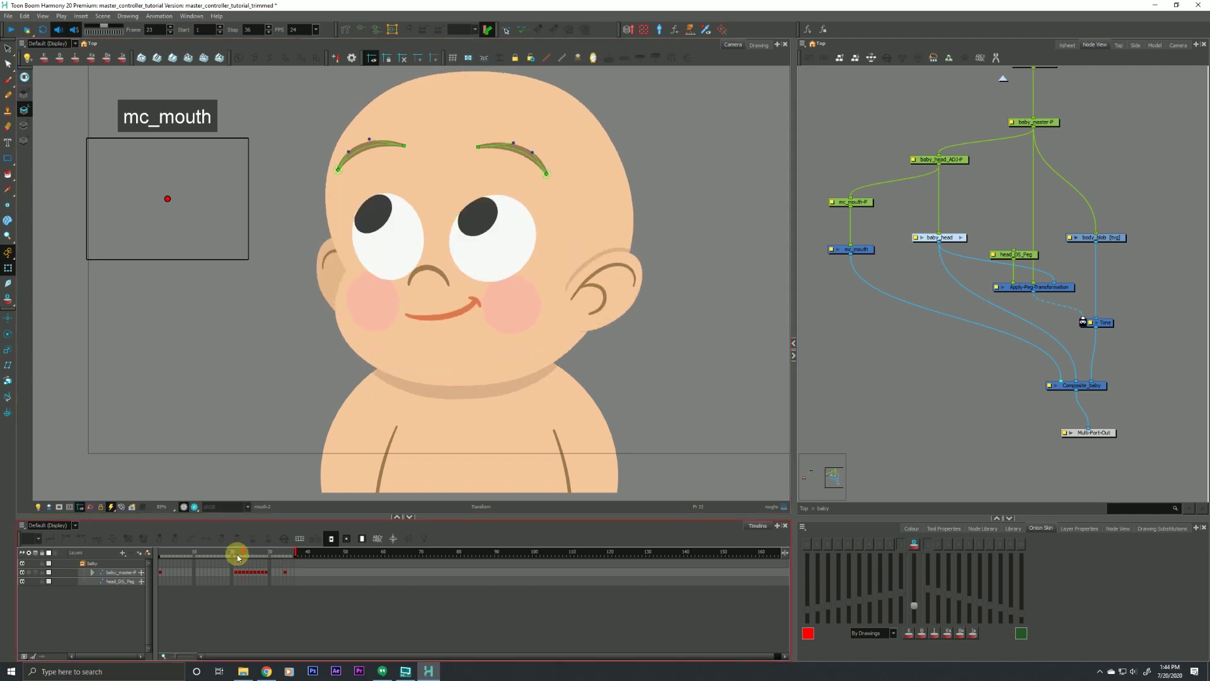
key(period)
key(period)
key(period)
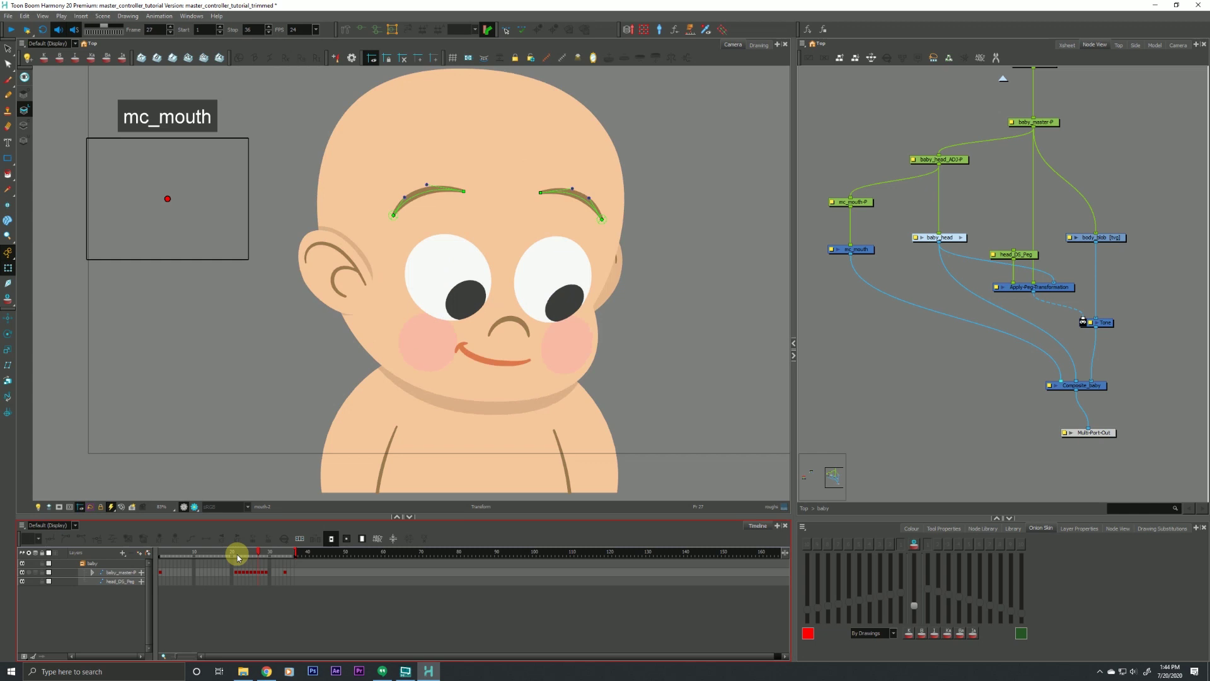
key(comma)
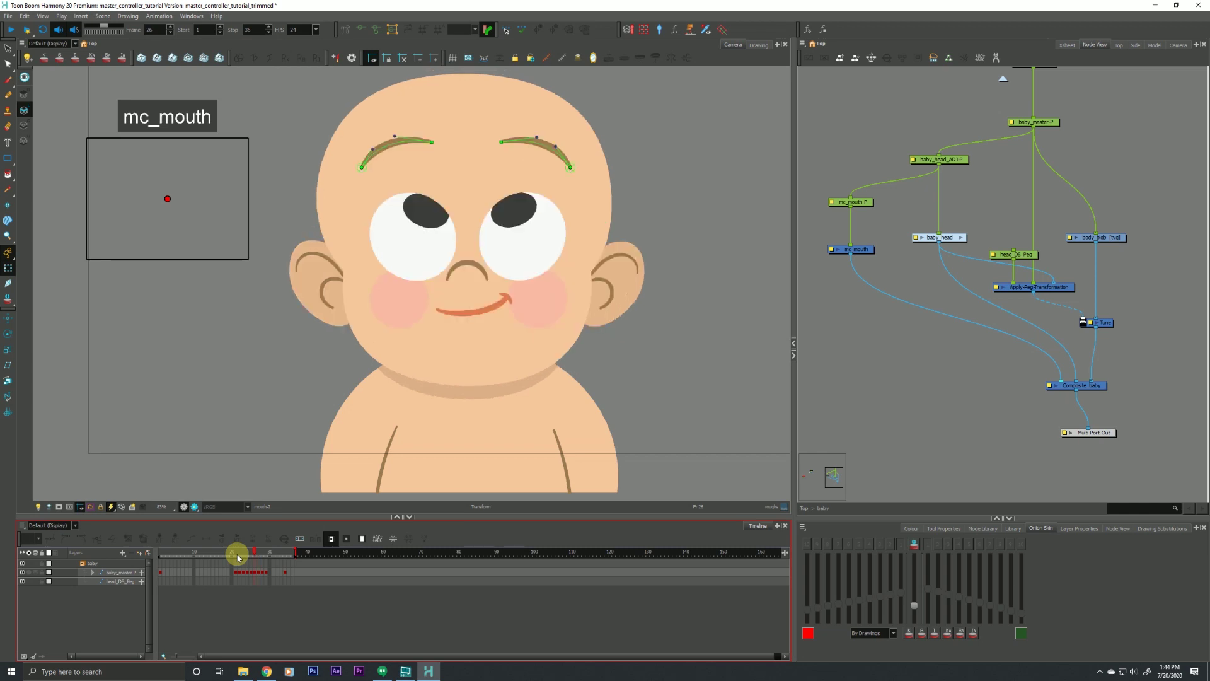
click(498, 306)
key(period)
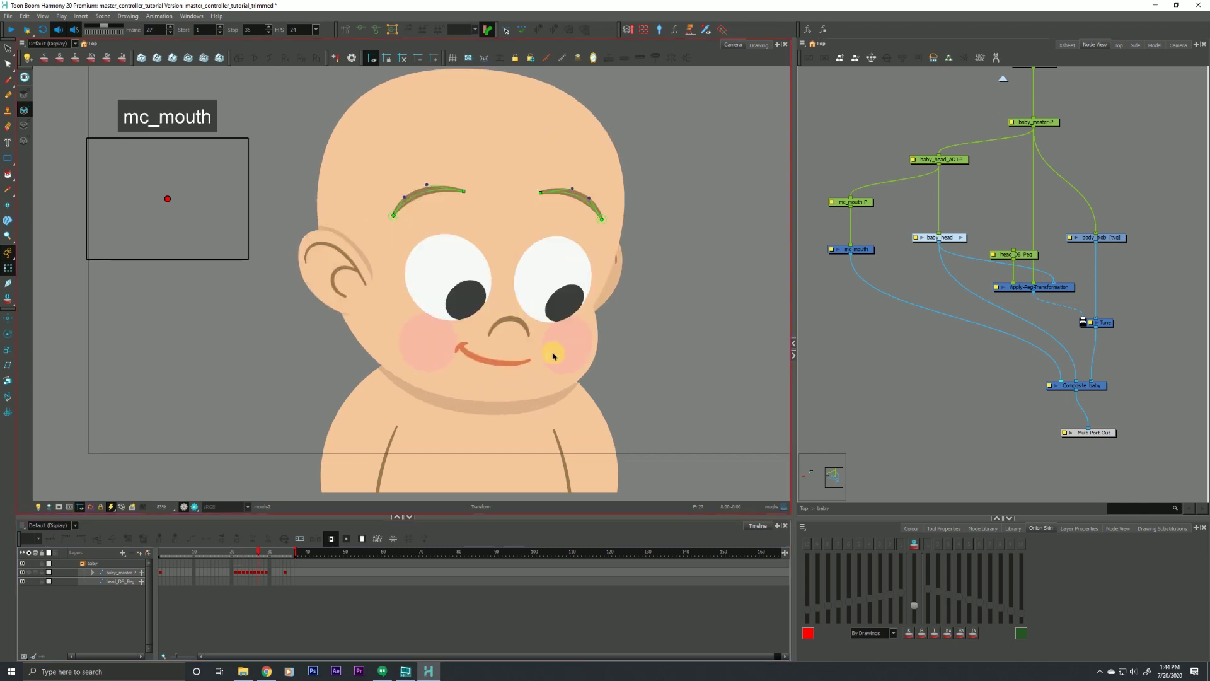
Step back and forth through the head-turn poses between frames 22 and 29 to compare the mouth's direction in each pose
key(period)
key(period)
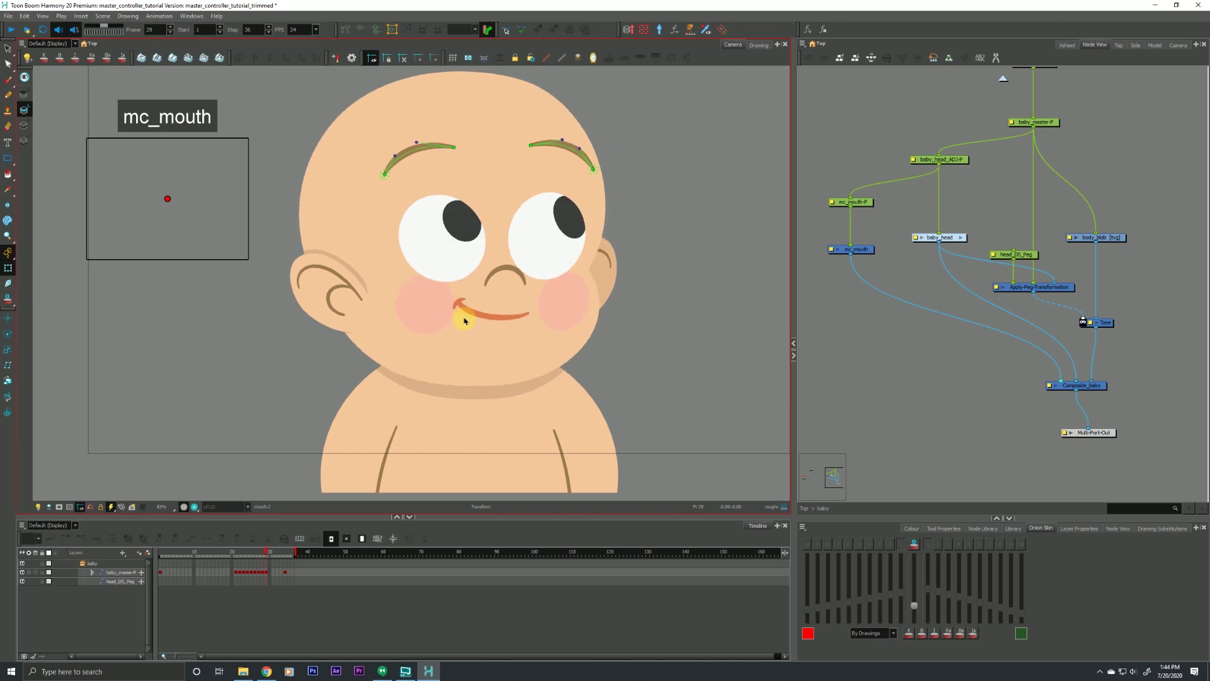
key(comma)
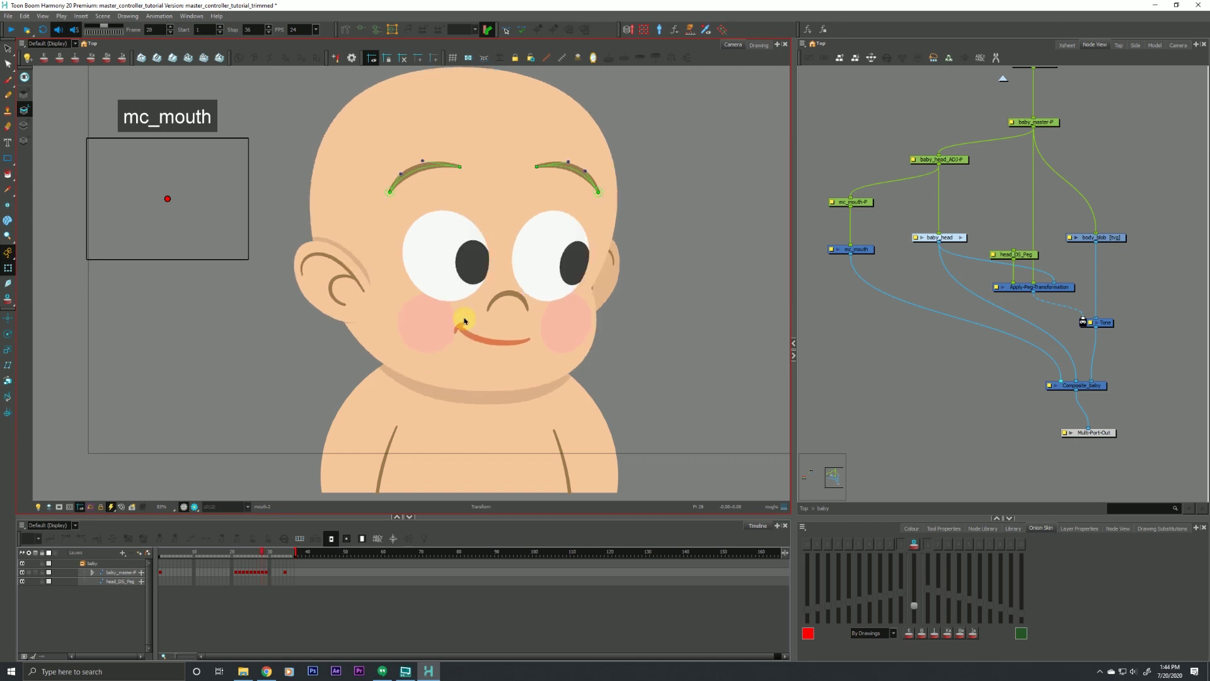
key(comma)
key(comma)
key(comma)
key(comma)
key(comma)
key(comma)
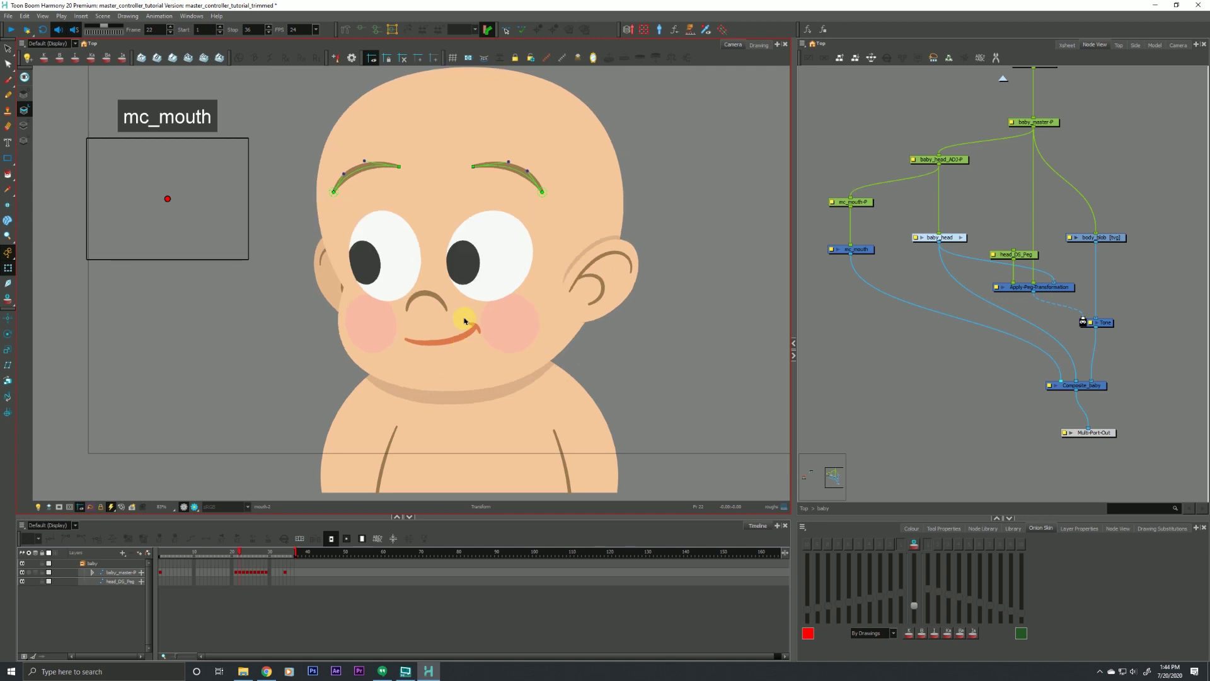
key(period)
key(period)
key(period)
key(period)
key(period)
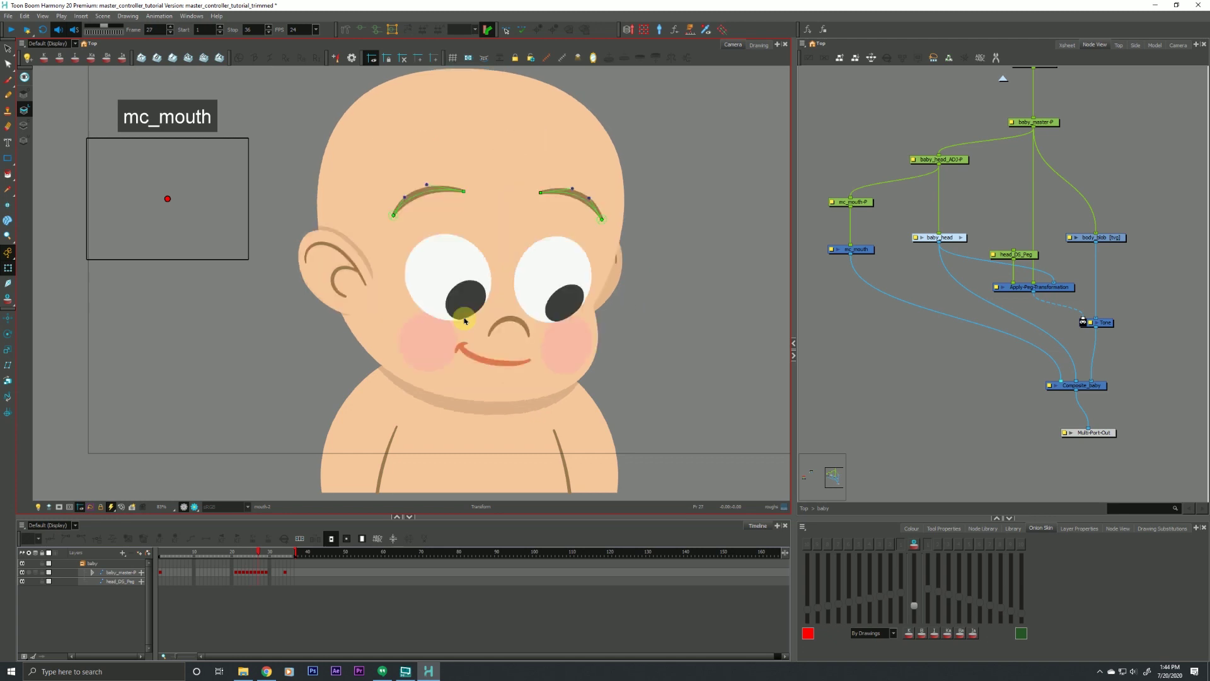
key(period)
key(period)
key(period)
key(period)
key(period)
key(period)
At frame 34, turn the head toward the upper right of its range with the mc_mouth controller handle
click(284, 554)
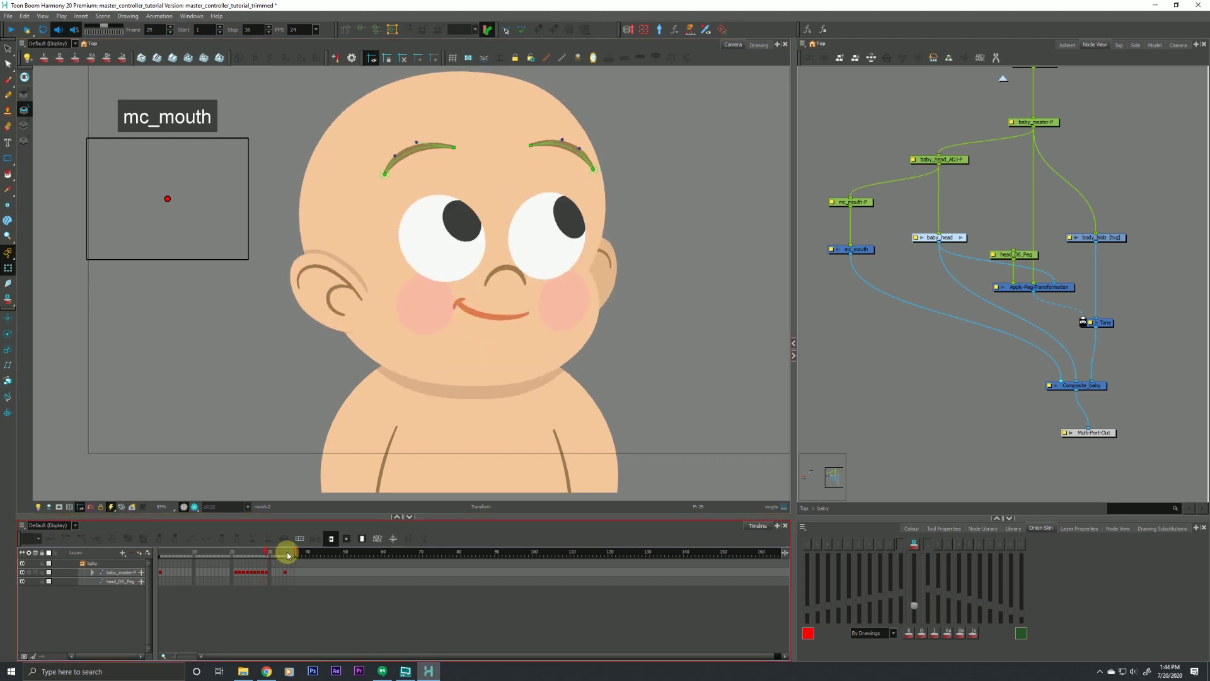
click(285, 554)
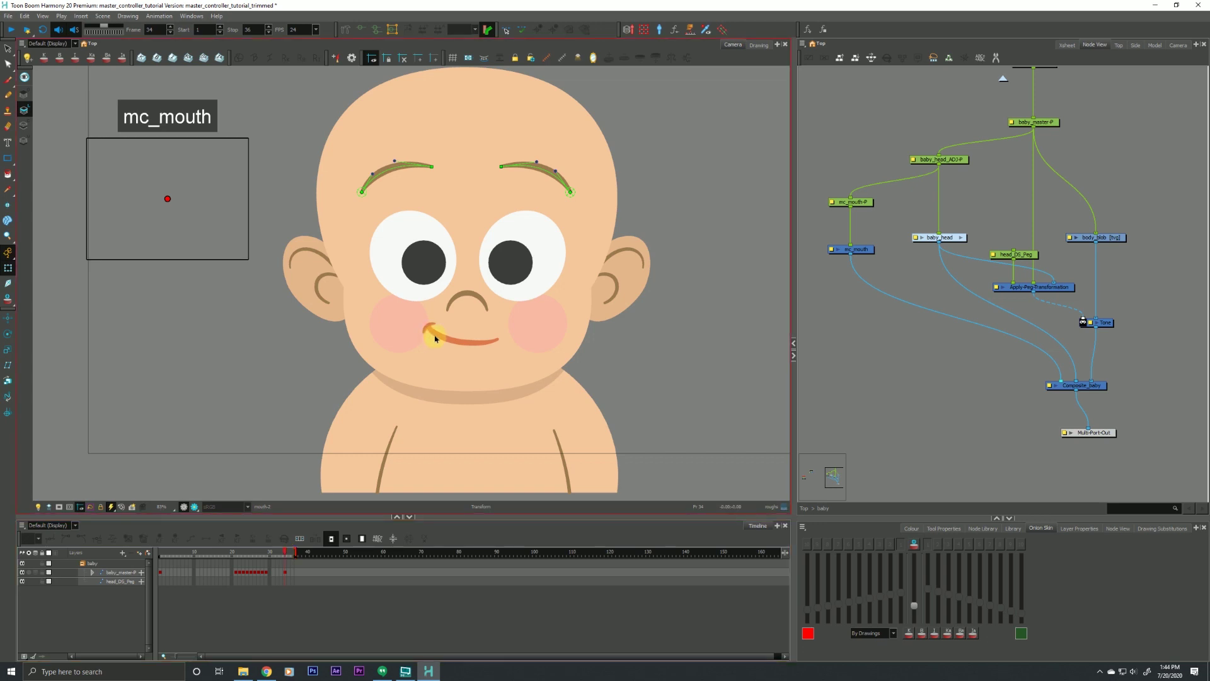
click(167, 198)
drag(167, 199, 223, 166)
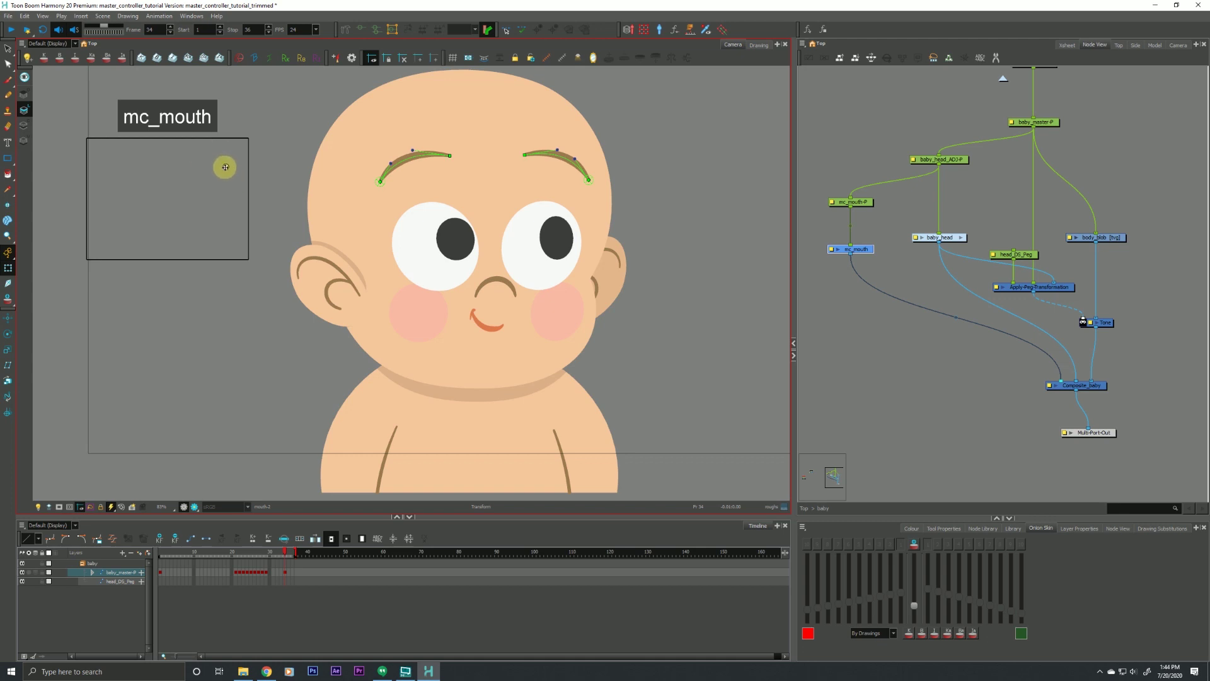
Step through the poses from frame 23 to frame 28 and examine where the mouth changes sides
click(251, 554)
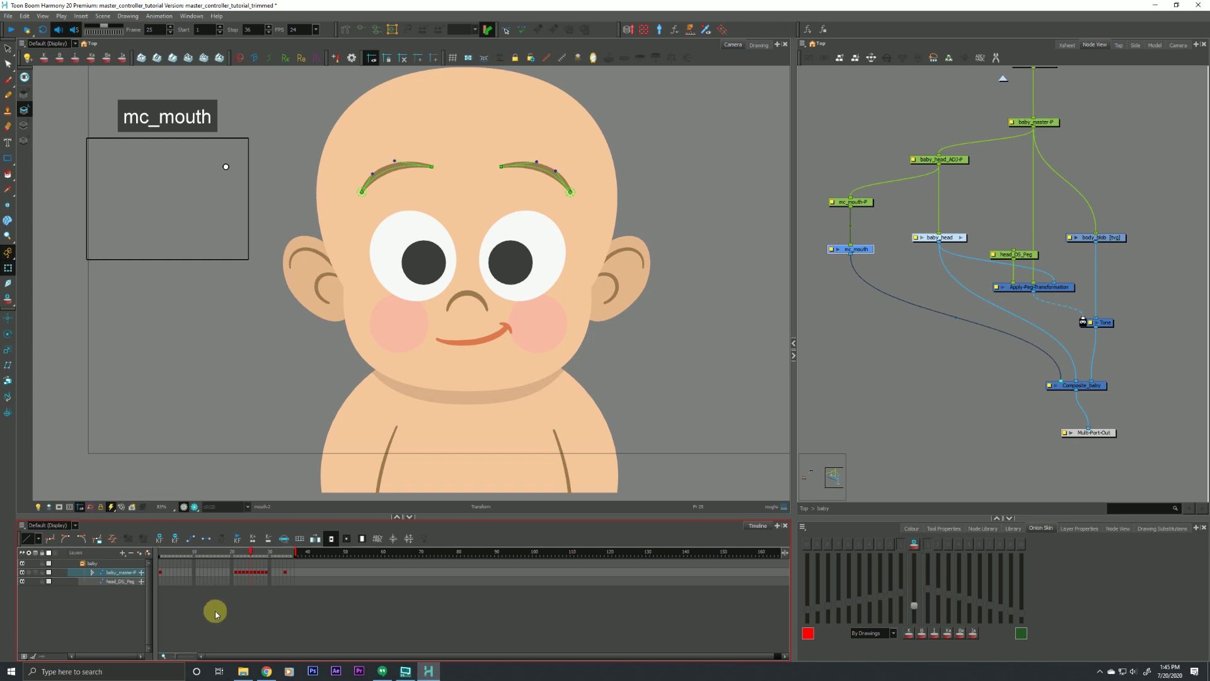
key(comma)
key(comma)
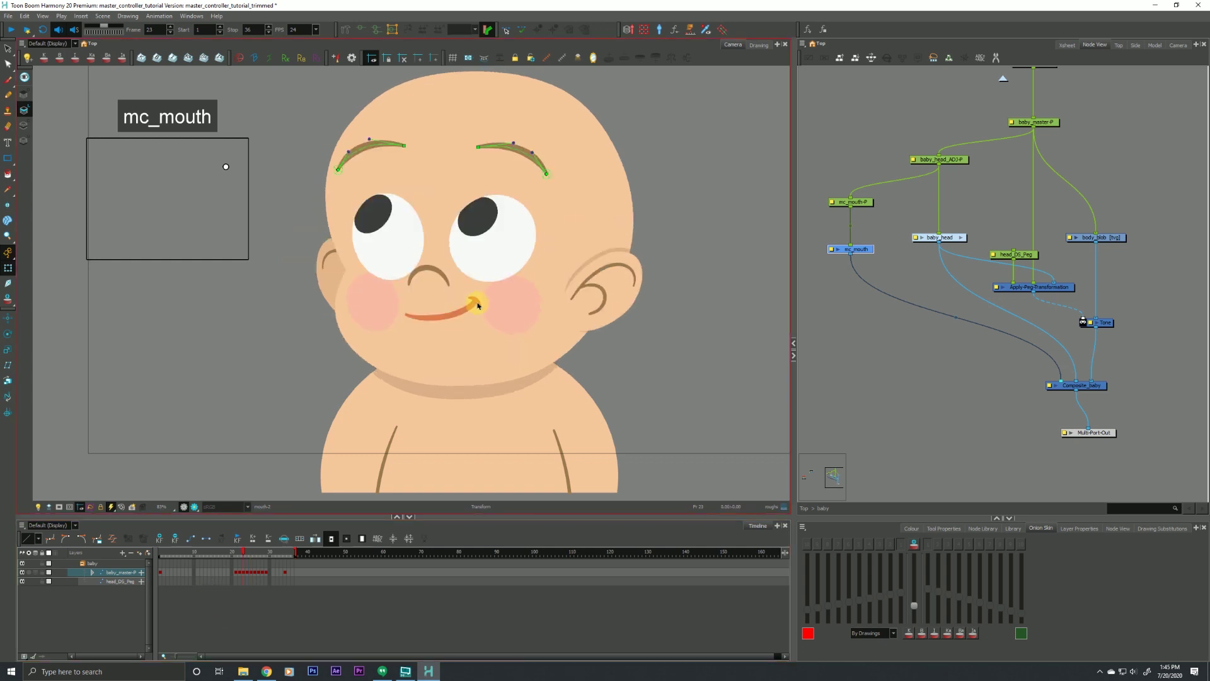
key(period)
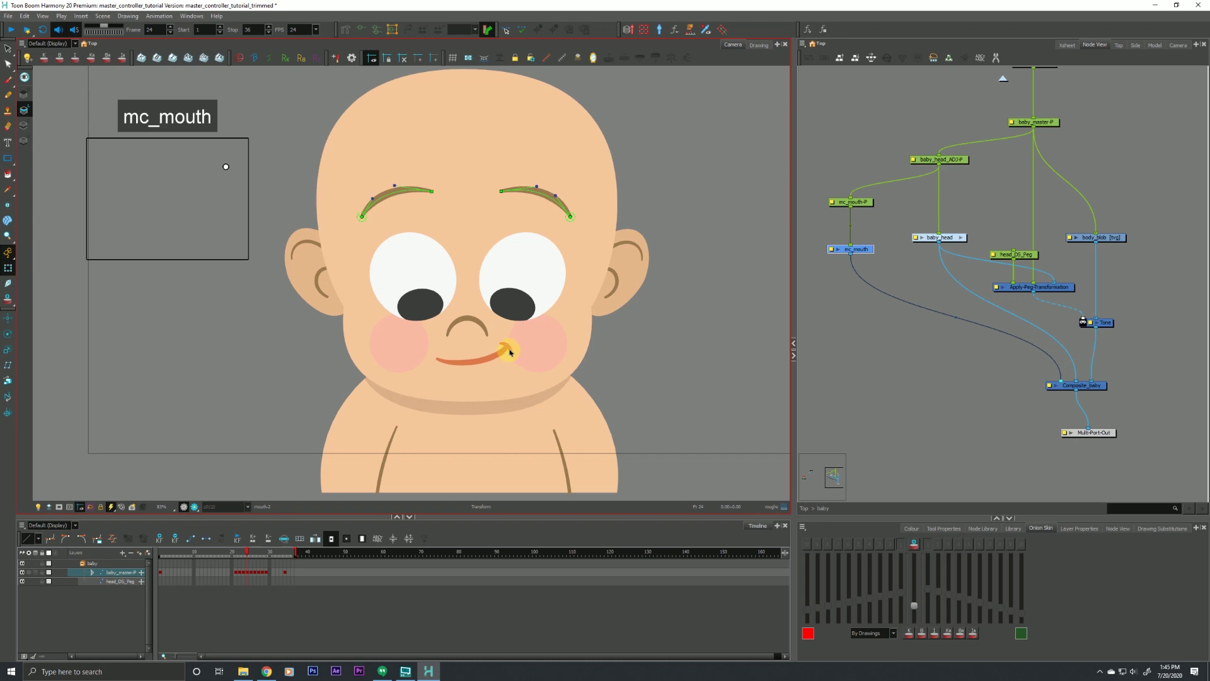
key(period)
key(period)
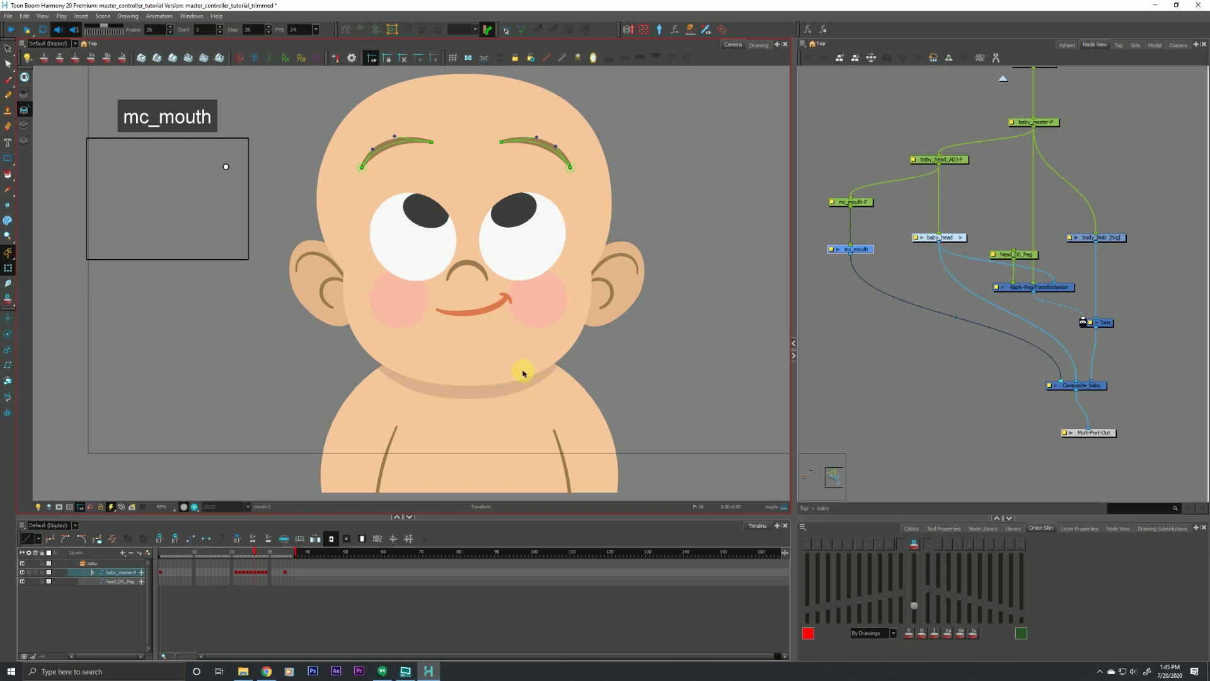
key(period)
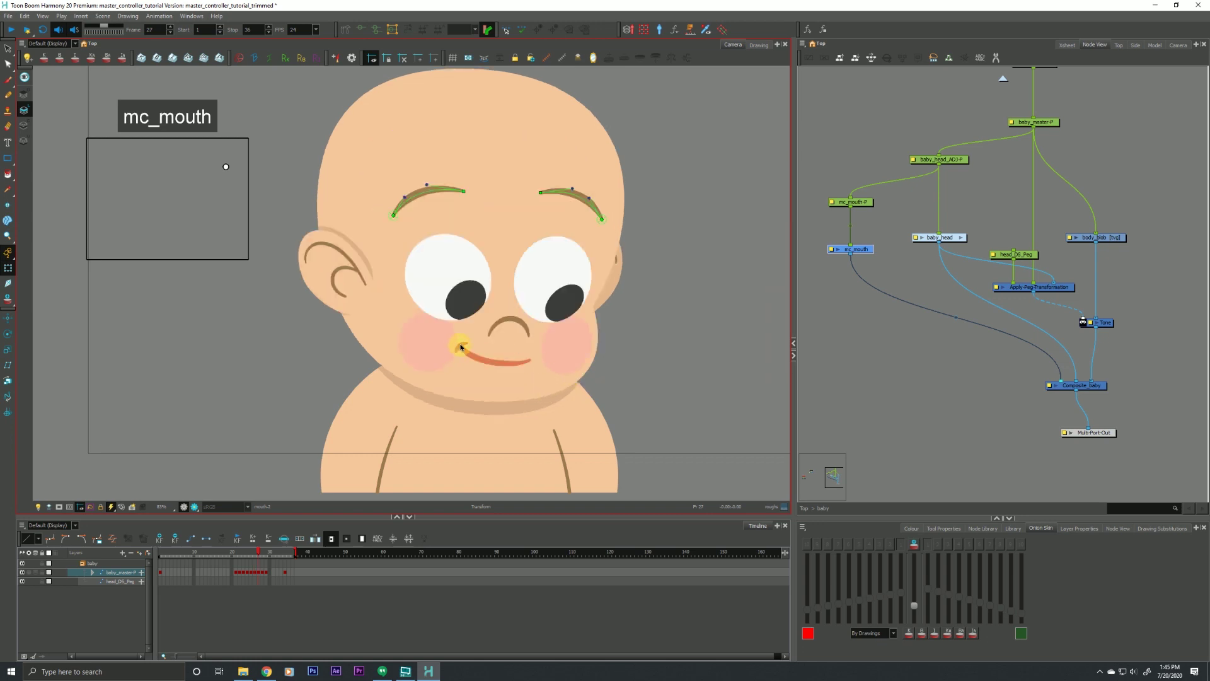
key(comma)
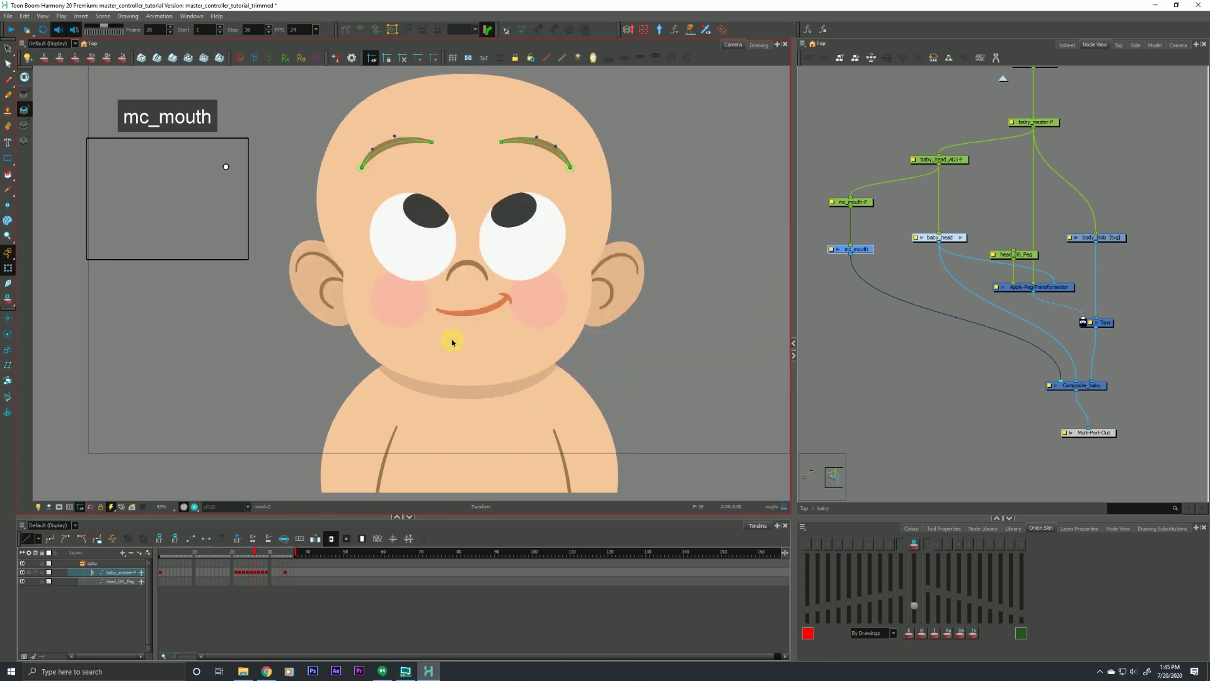
key(period)
key(comma)
key(period)
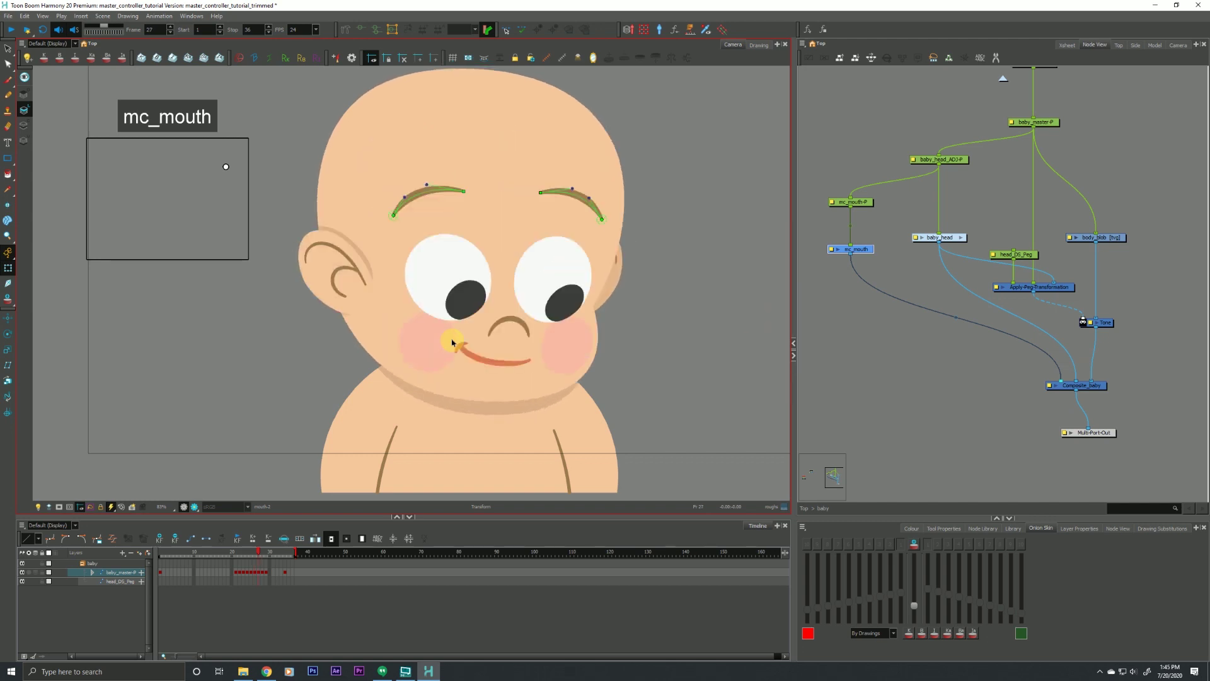
key(period)
key(comma)
key(comma)
key(comma)
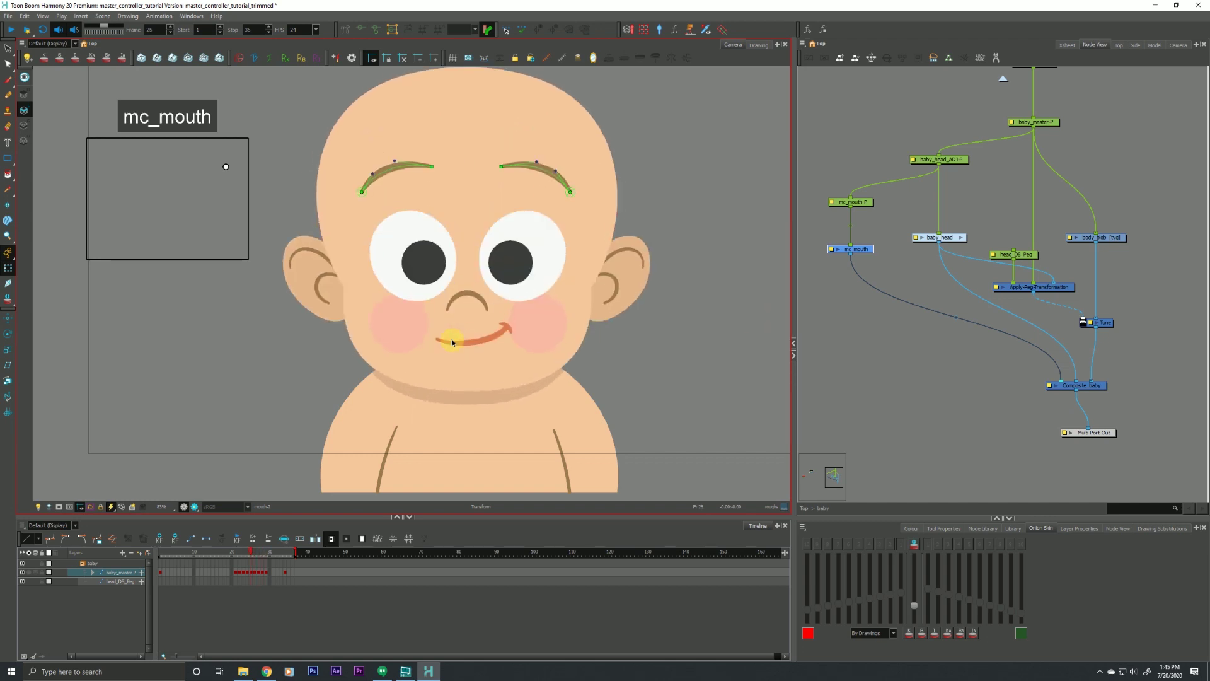
Compare the three front-facing head poses at frames 24, 25 and 26, checking the mouth in each
click(183, 567)
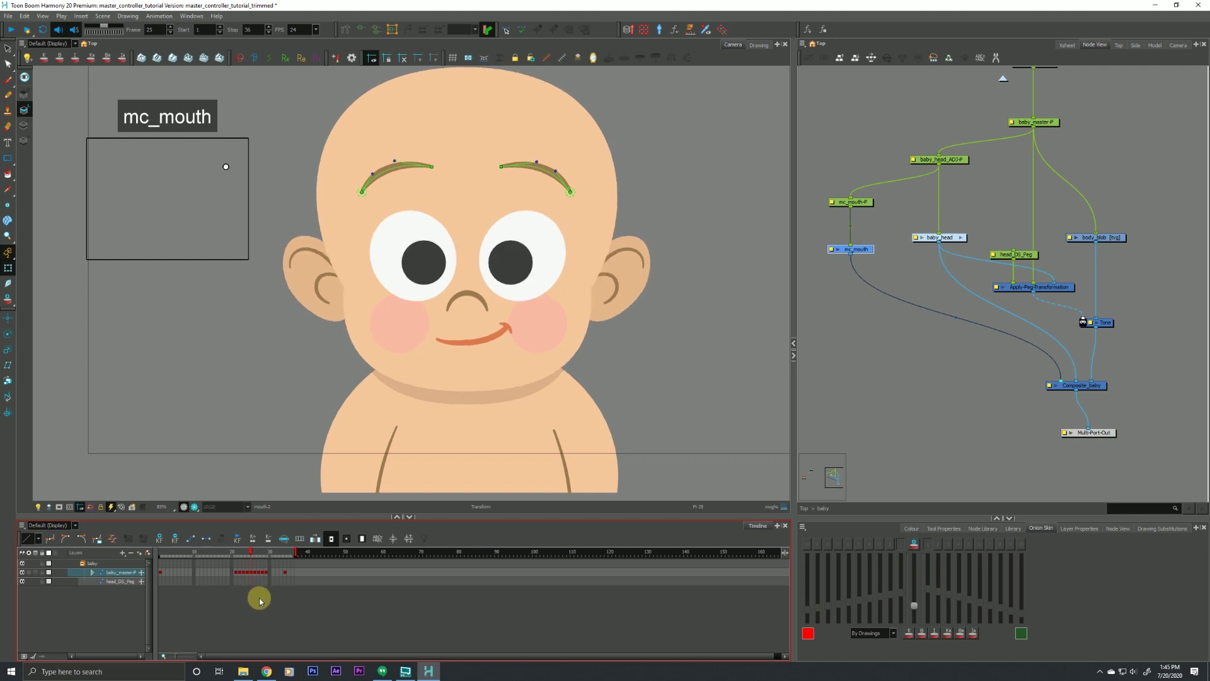
key(period)
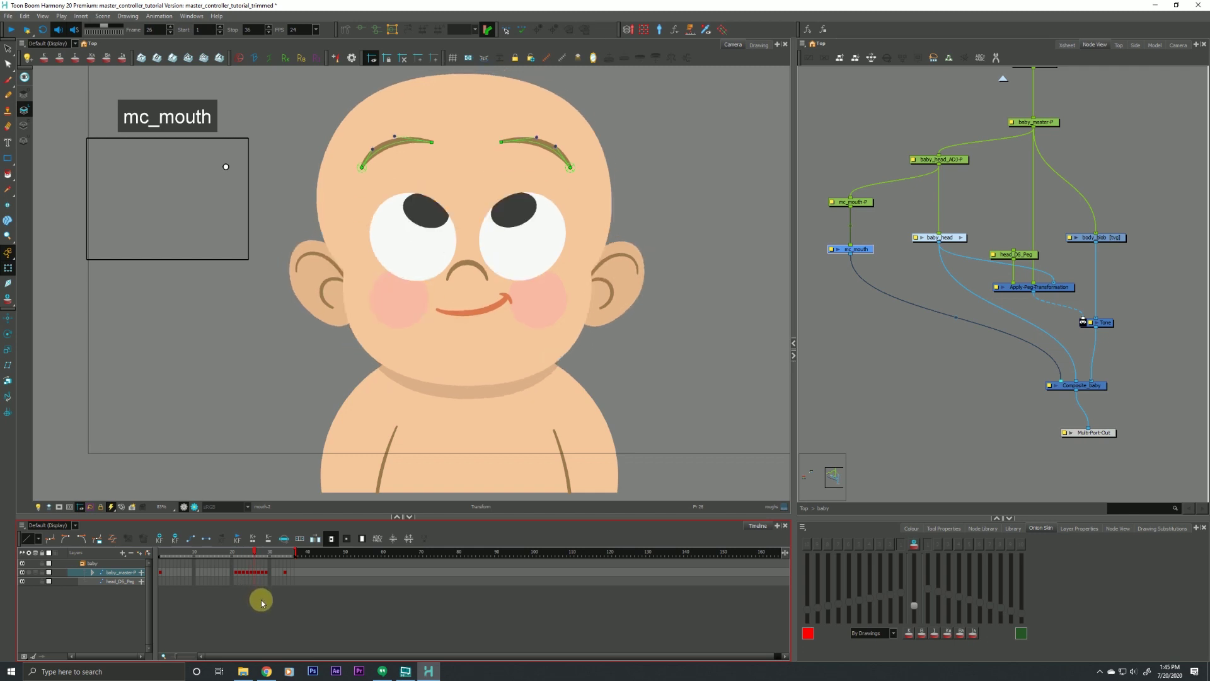
key(comma)
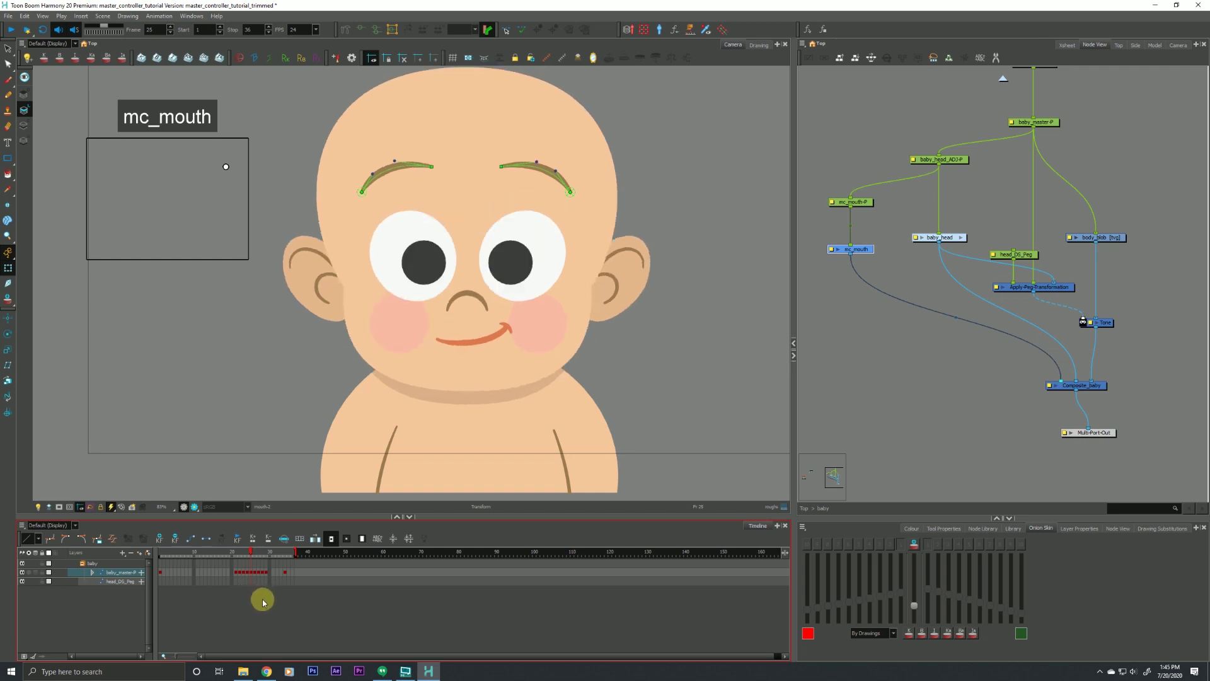
key(period)
key(comma)
key(comma)
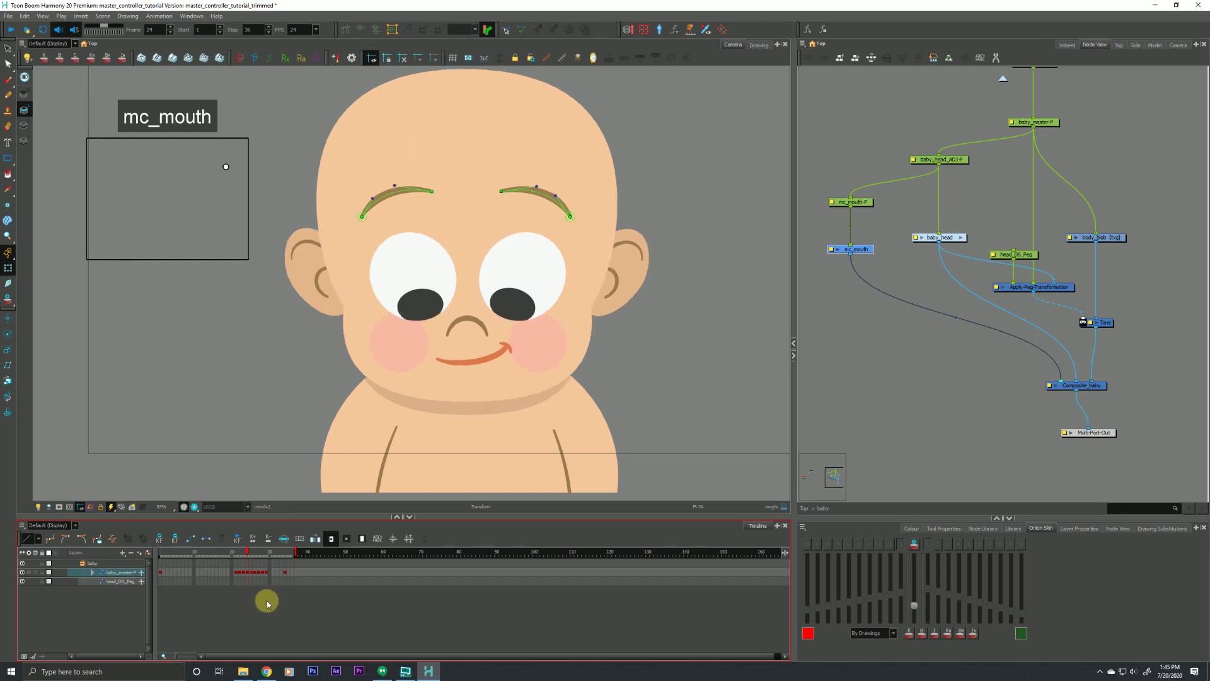
key(period)
key(period)
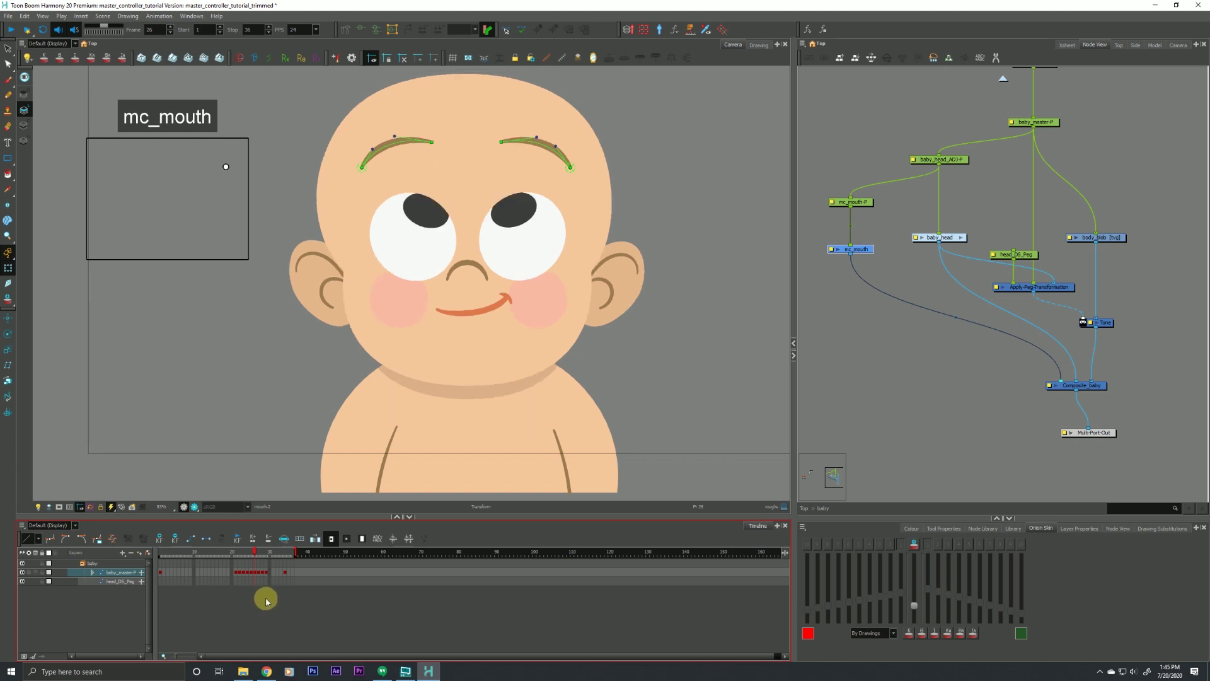
Extend the end of the scene to frame 71 to include the additional head-turn key poses
click(295, 553)
drag(295, 552, 465, 553)
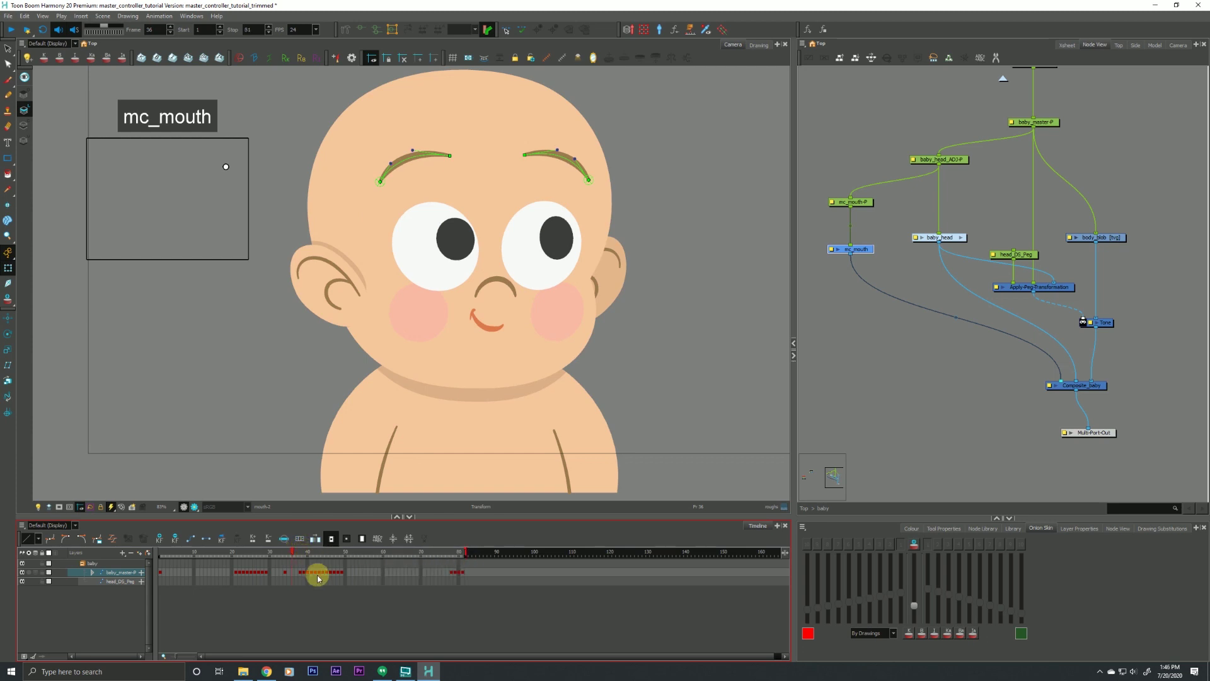
click(300, 553)
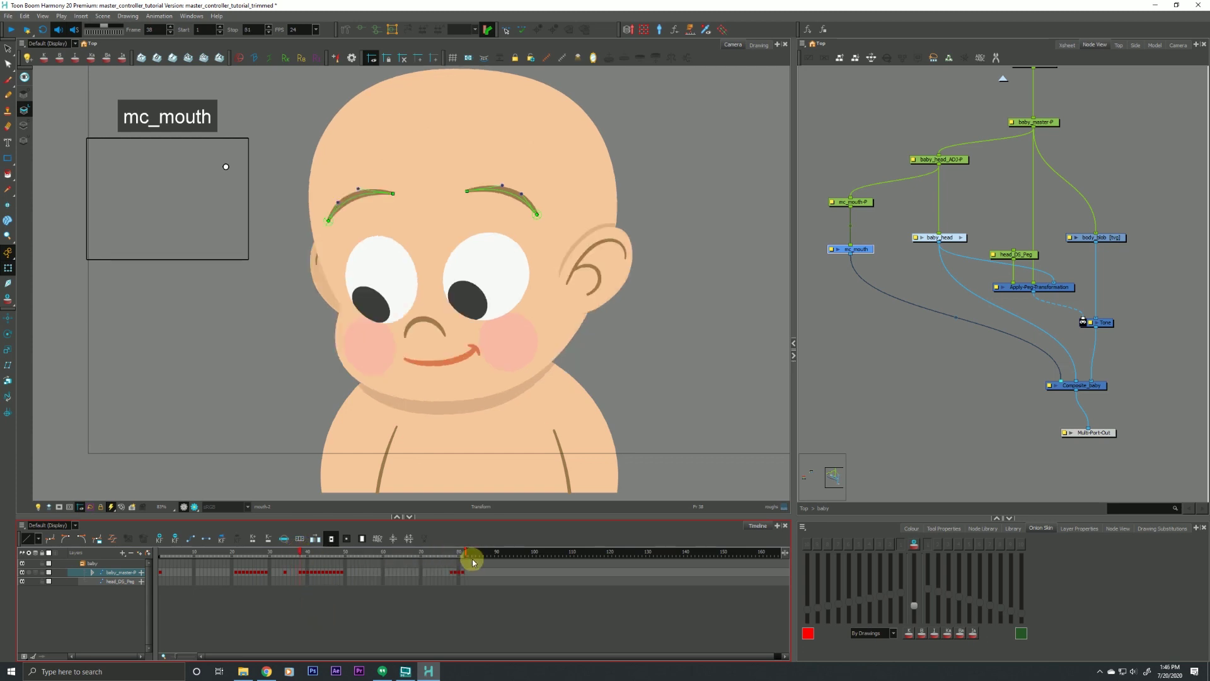
drag(465, 554, 427, 556)
Step through the extended set of head-turn poses from frame 38 to frame 49, examining both mouth directions in the front-facing poses
click(300, 553)
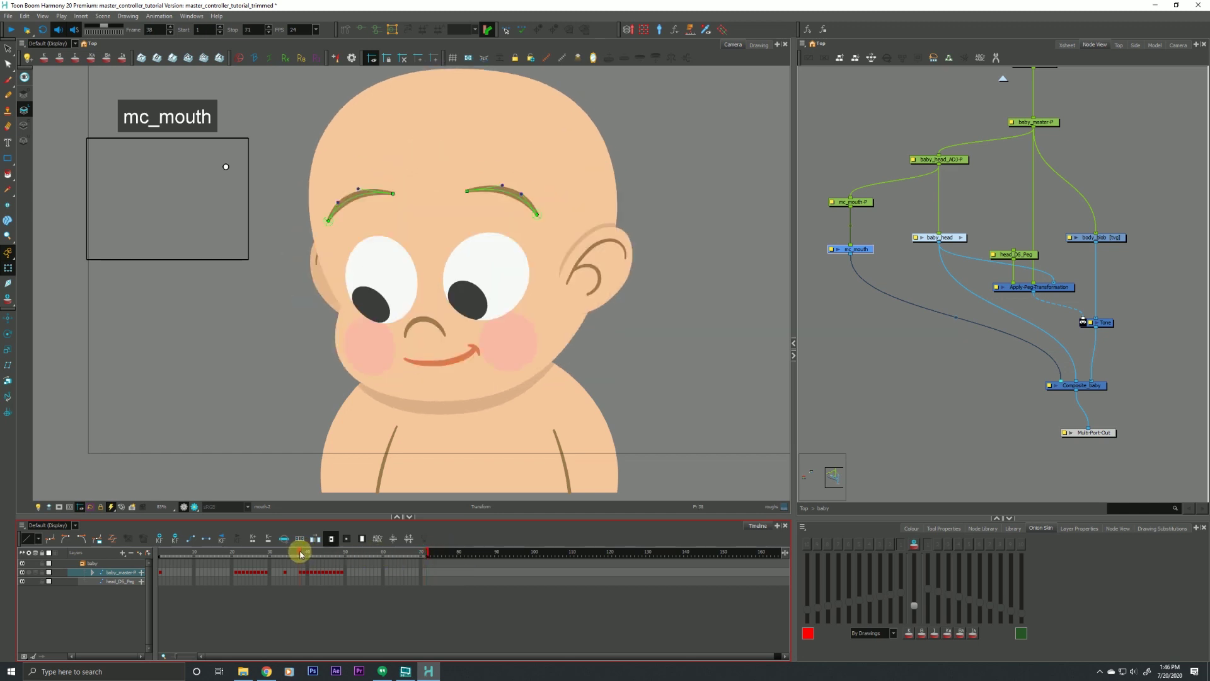
key(period)
key(period)
key(period)
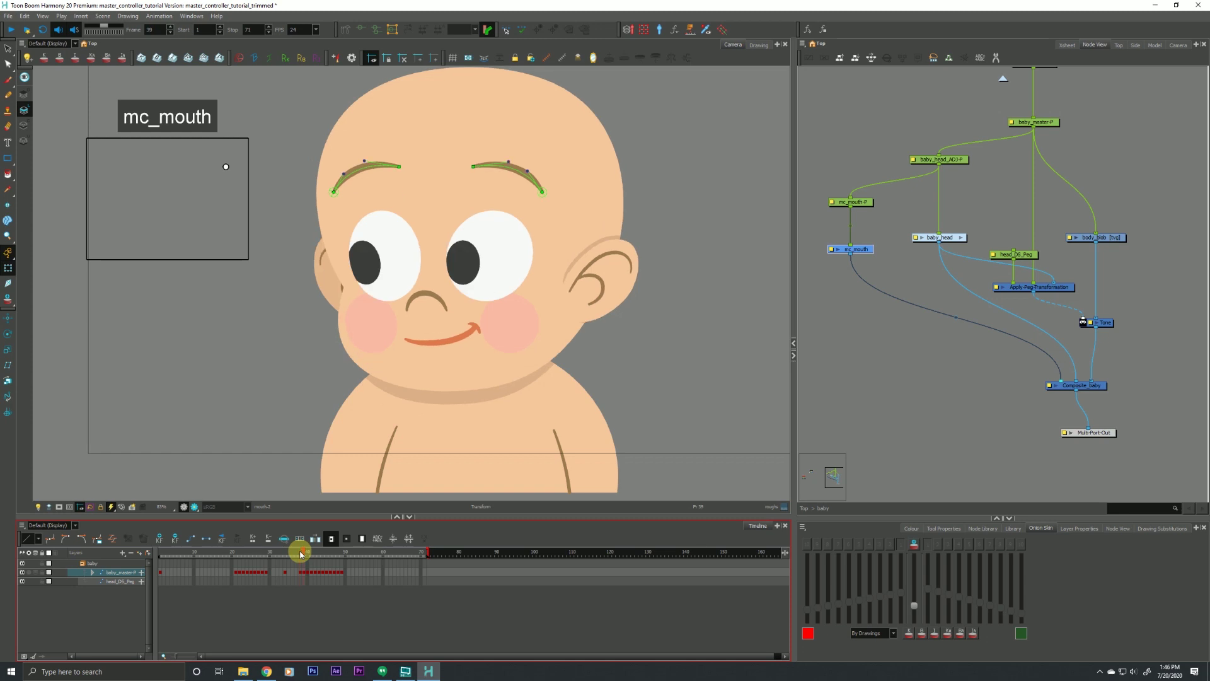
key(period)
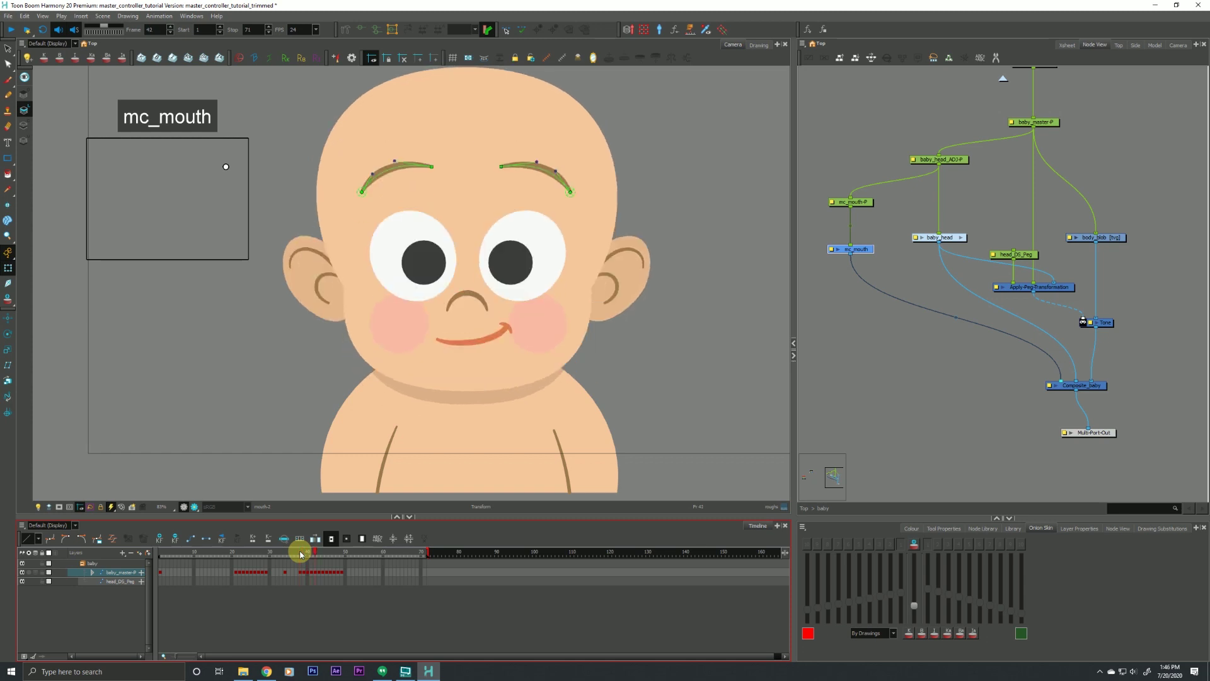
key(period)
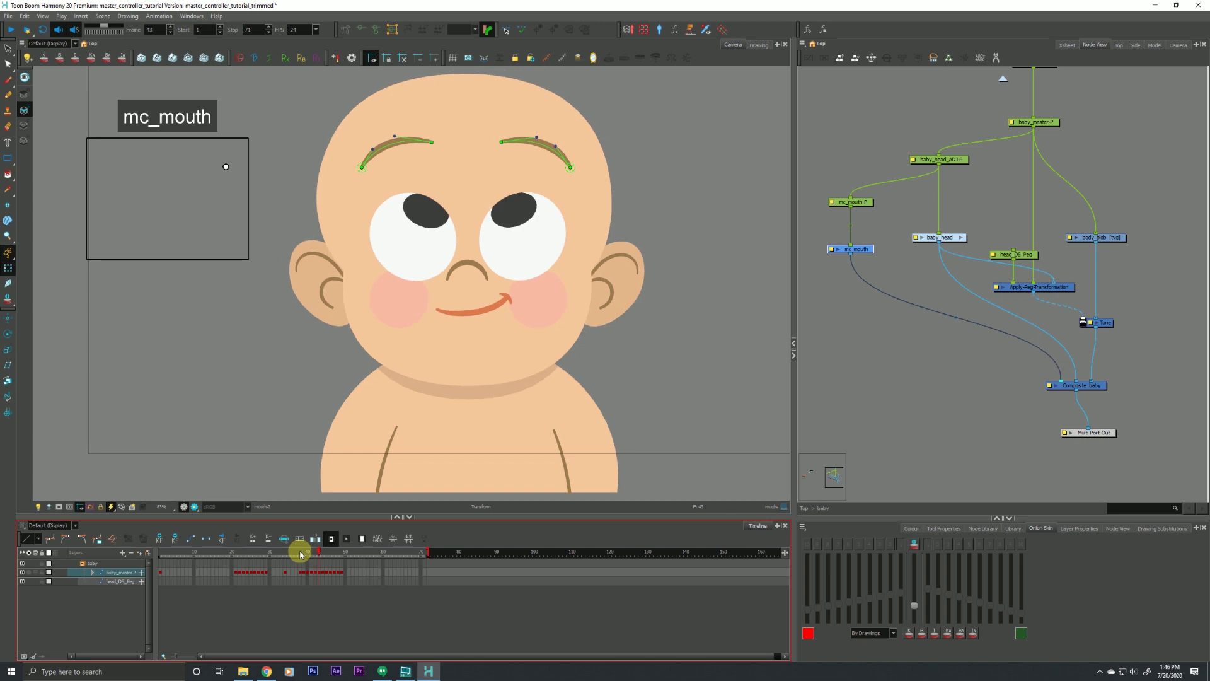
key(period)
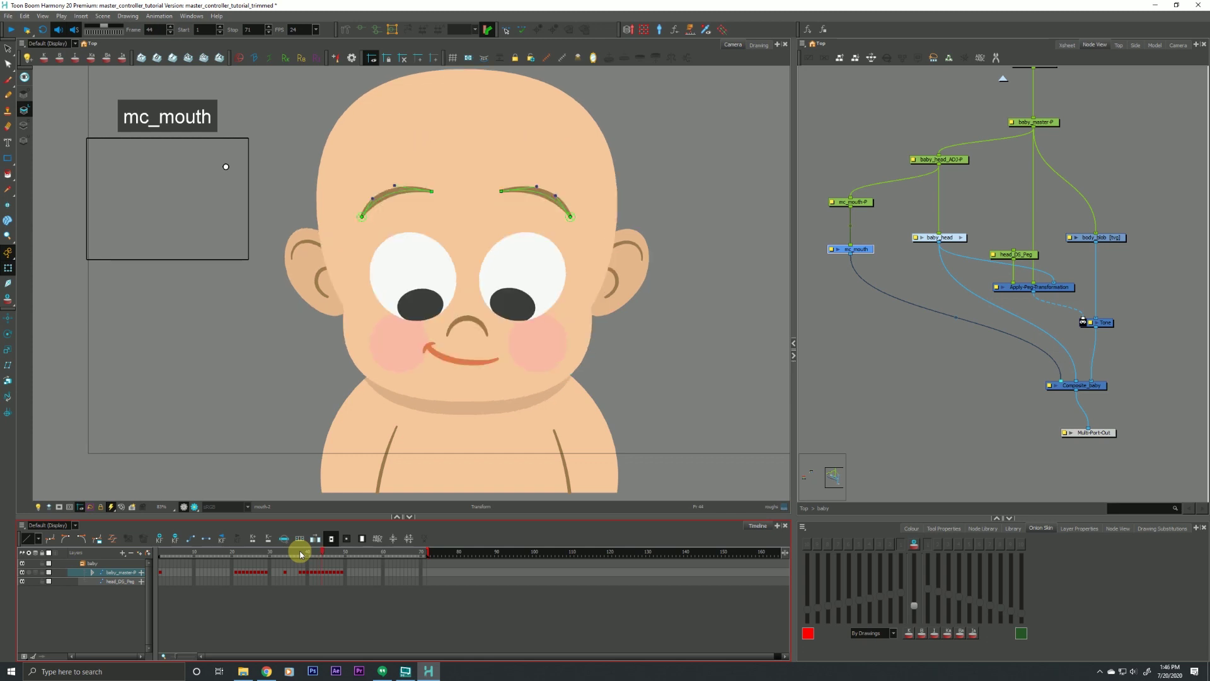
key(period)
key(period)
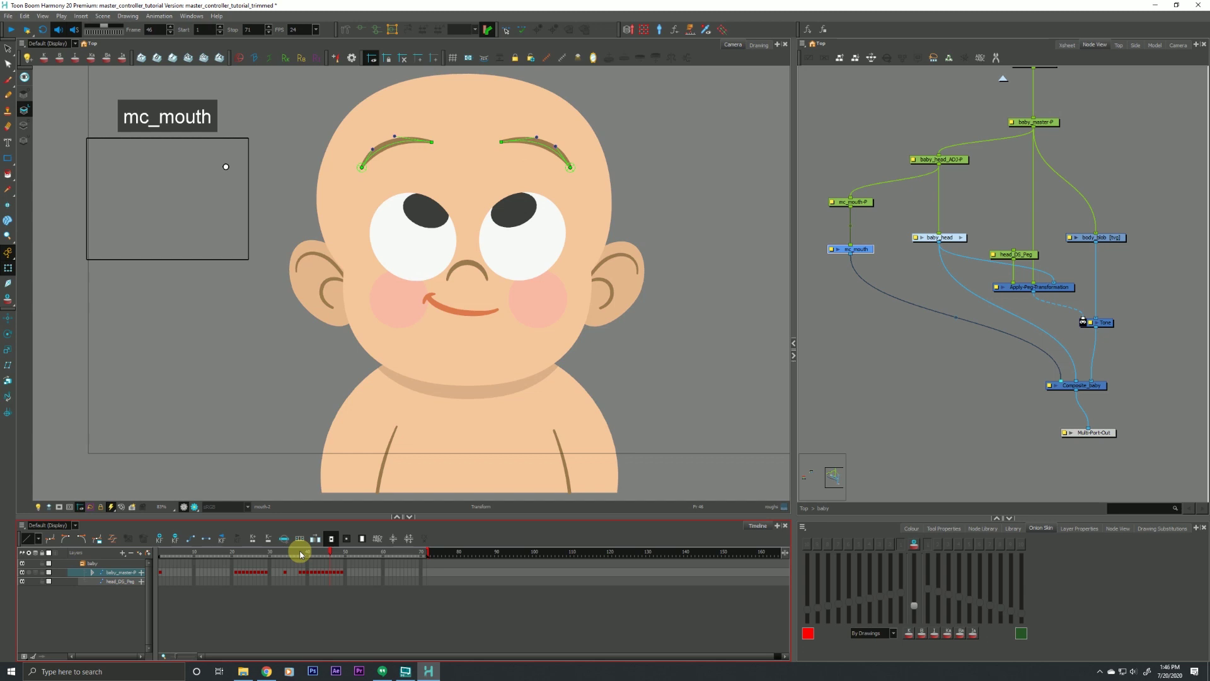
key(period)
key(period)
key(period)
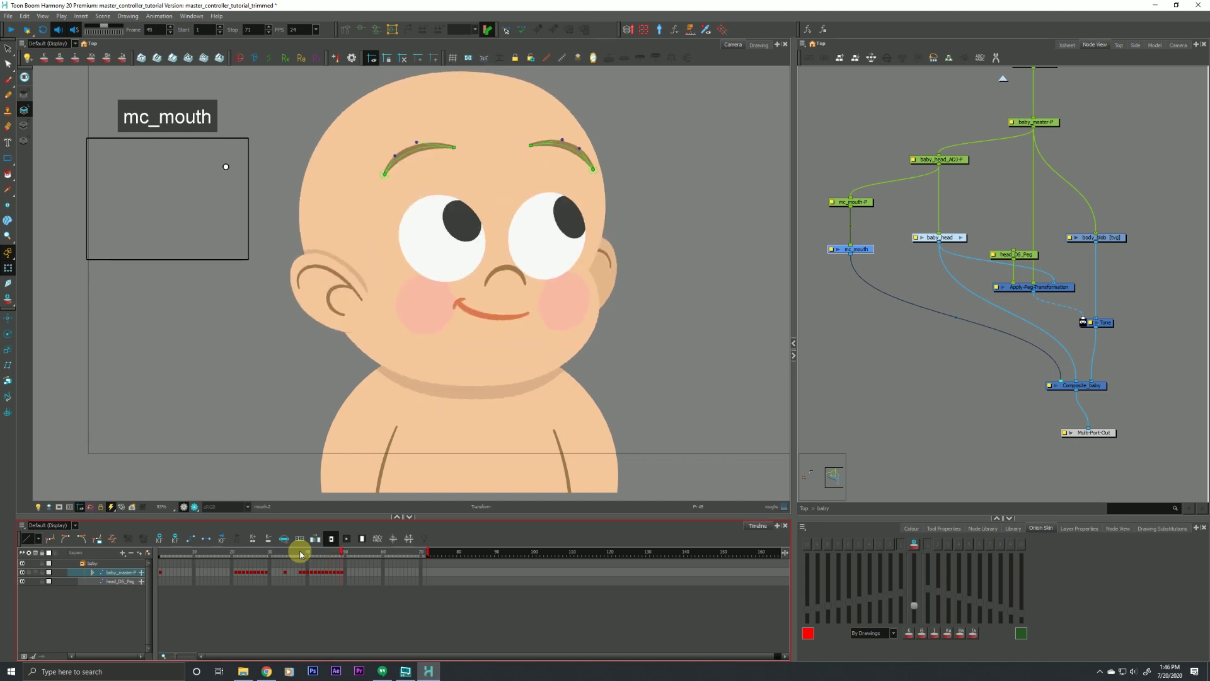
Compare the mouth in the right-turned poses at frames 47 to 49 with the front-facing pose at frame 45
key(comma)
key(comma)
key(period)
key(period)
key(comma)
key(comma)
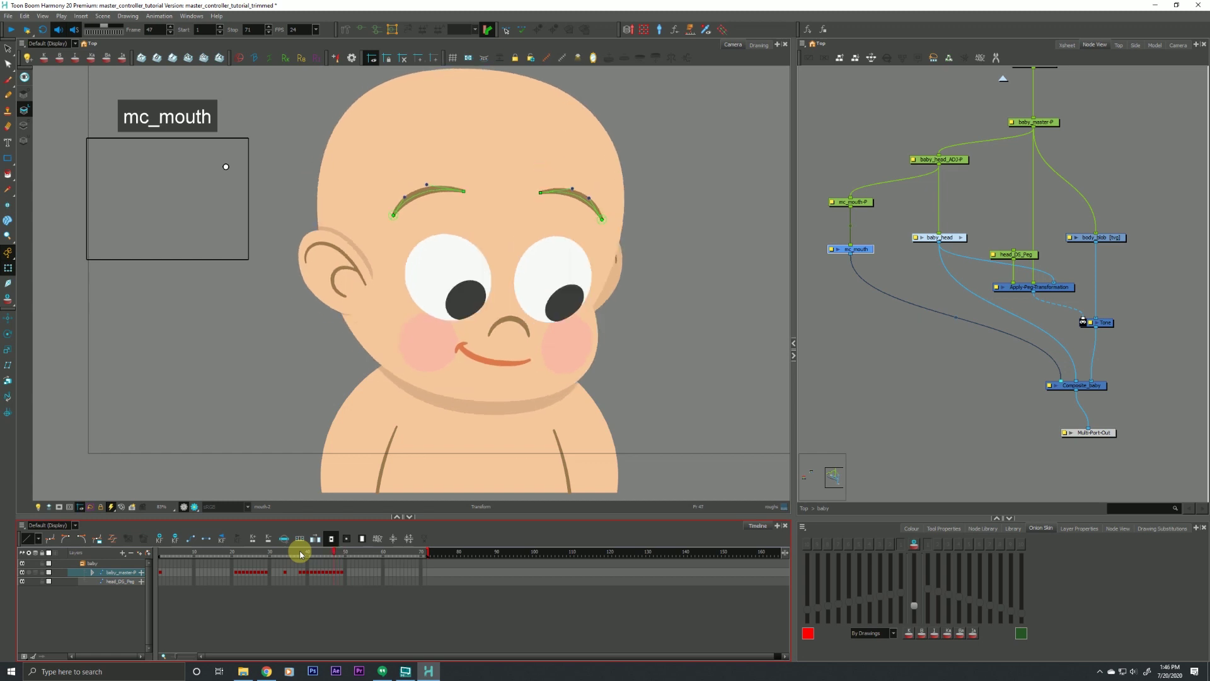
key(period)
key(period)
key(comma)
key(period)
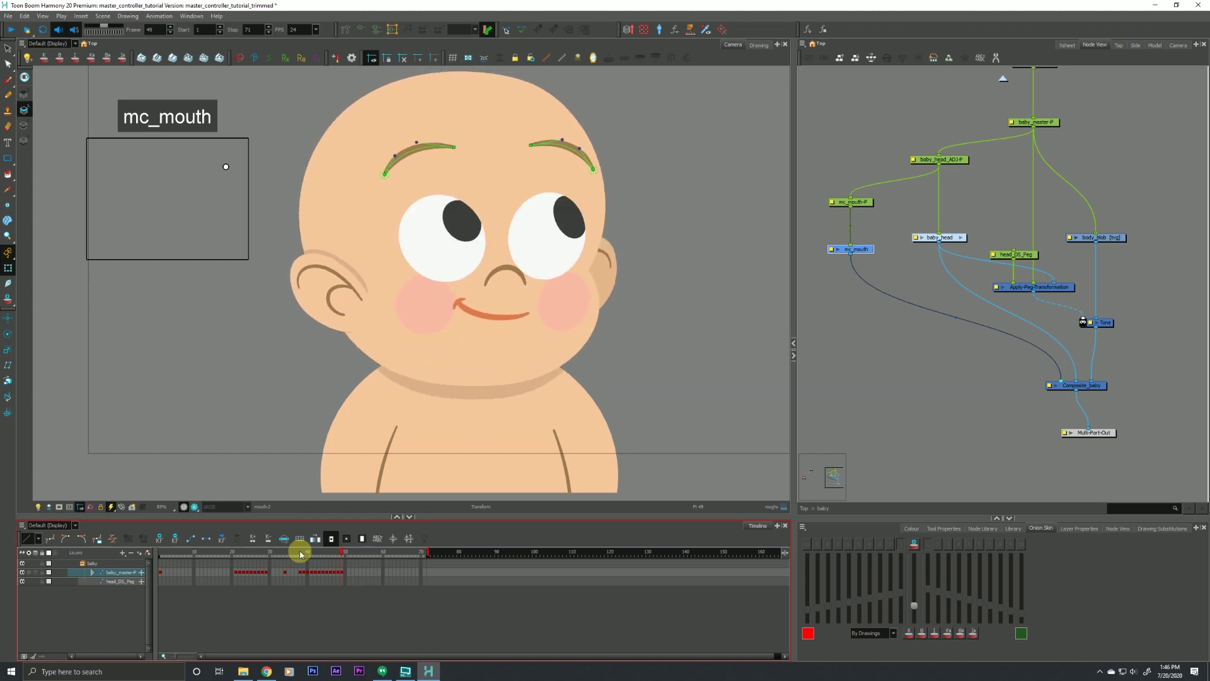
key(comma)
key(comma)
key(comma)
key(comma)
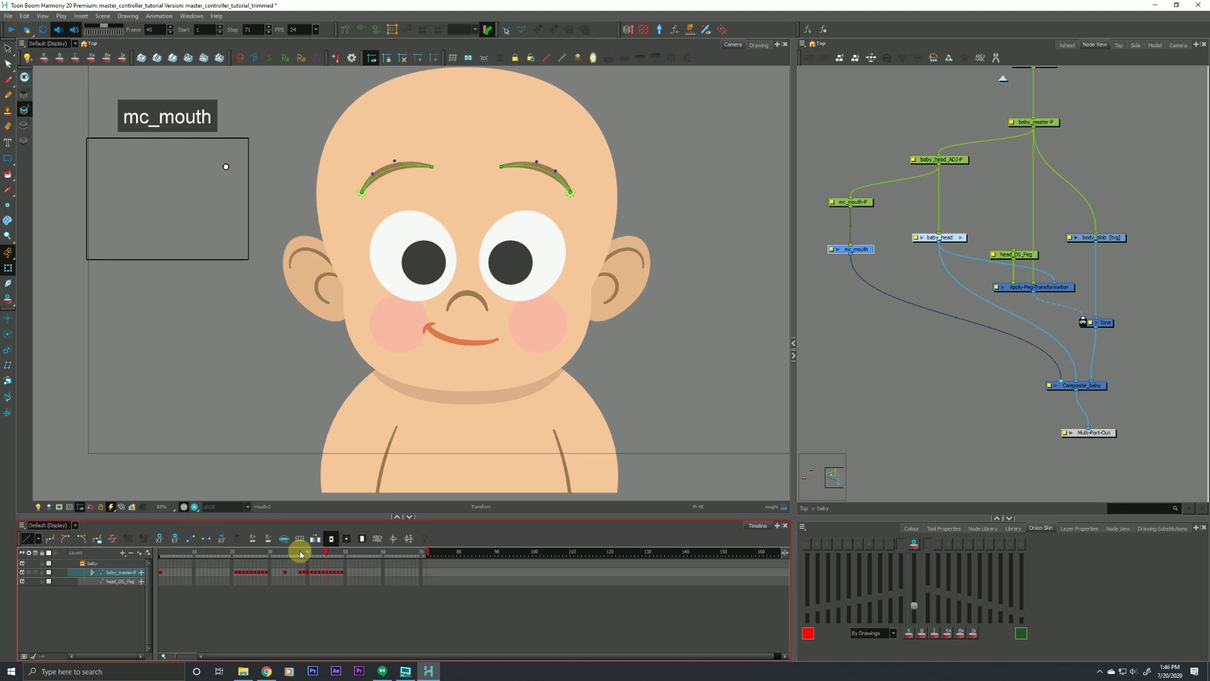
key(period)
key(comma)
Detach the mc_mouth-P peg and mc_mouth controller from baby_head_ADJ-P and Composite_baby, and move them away from the rig
click(864, 363)
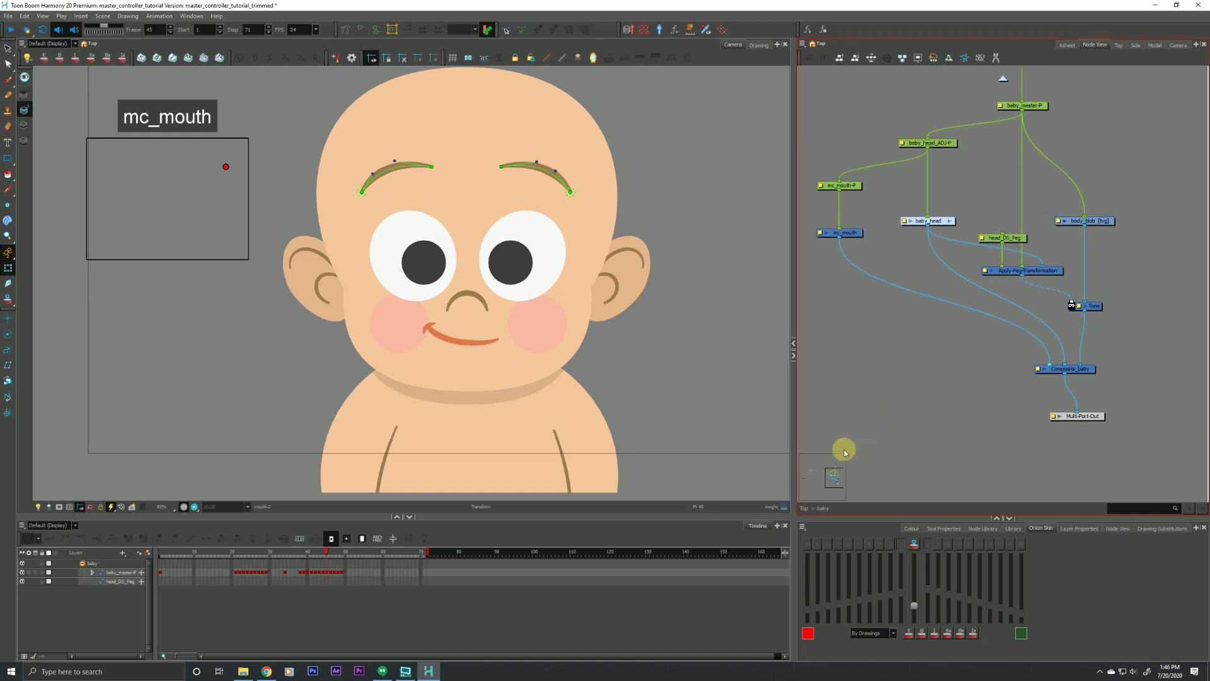
drag(1032, 373, 832, 167)
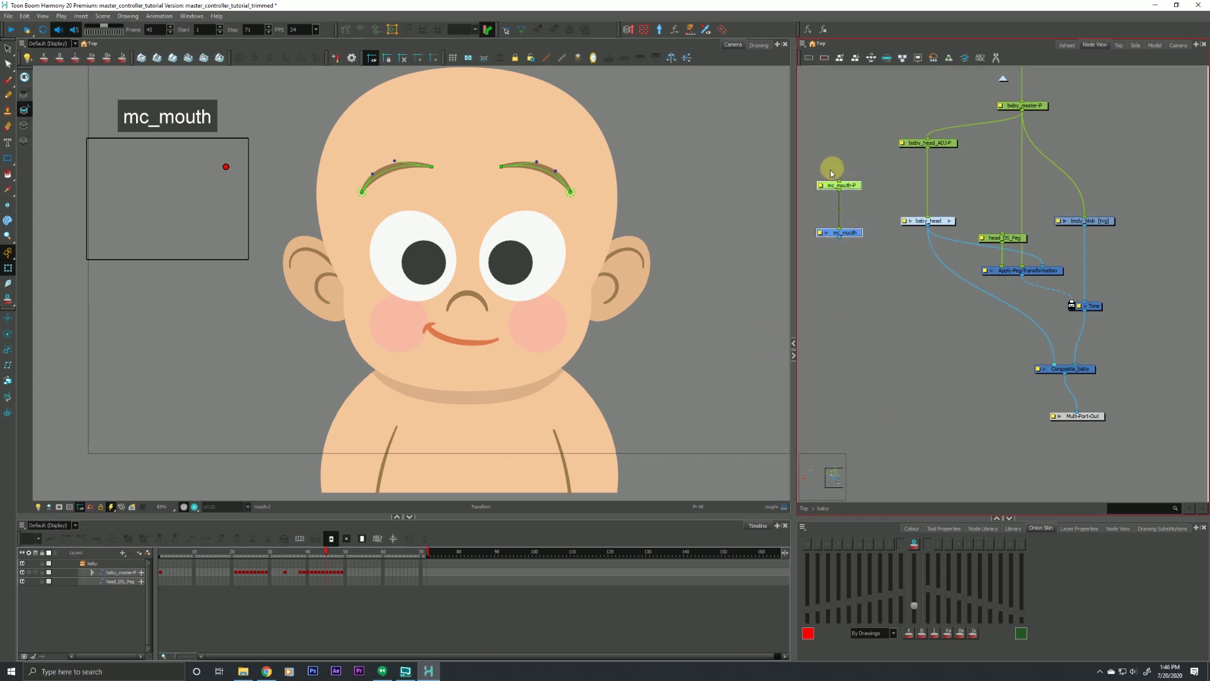
click(845, 238)
drag(851, 242, 830, 198)
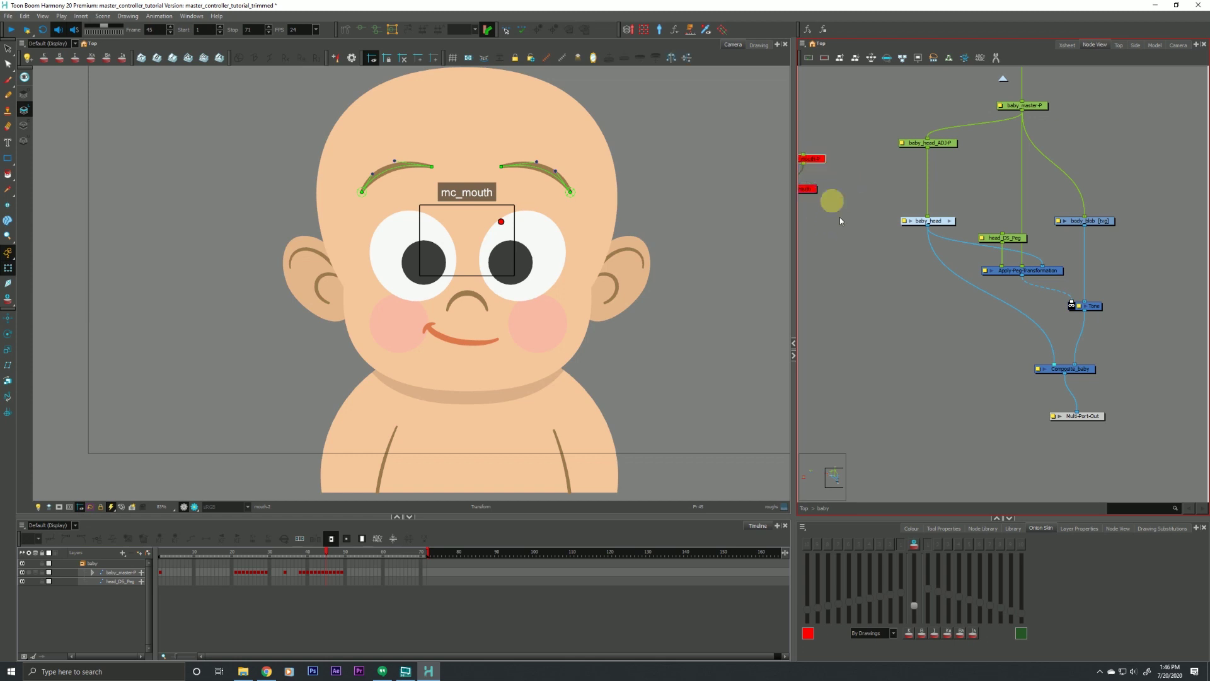
Select the baby_head group in the node network and open the Master Controller Grid Wizard for it
drag(865, 329, 915, 346)
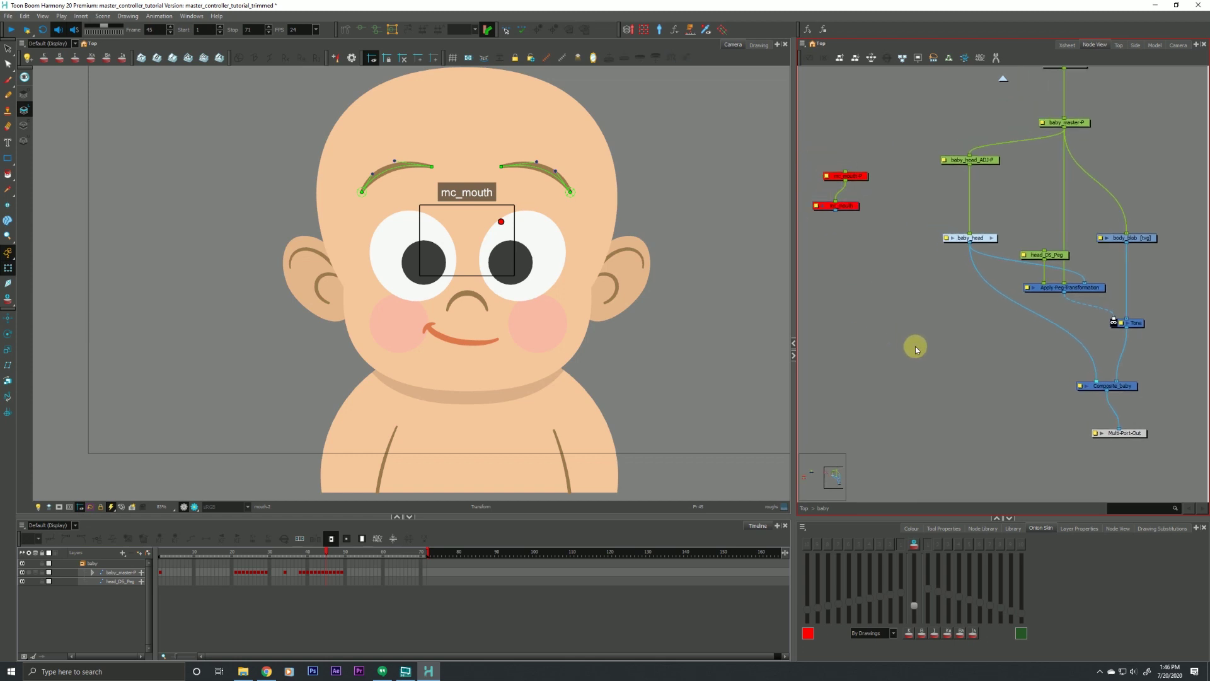
click(967, 239)
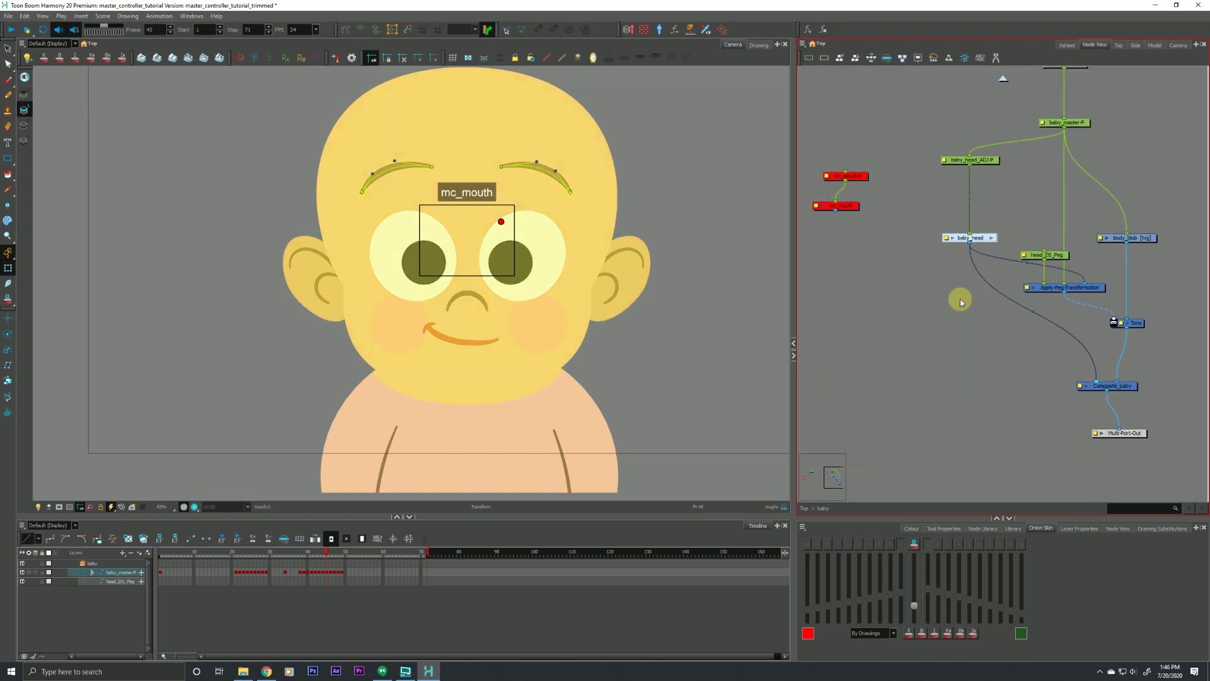
drag(904, 346, 906, 355)
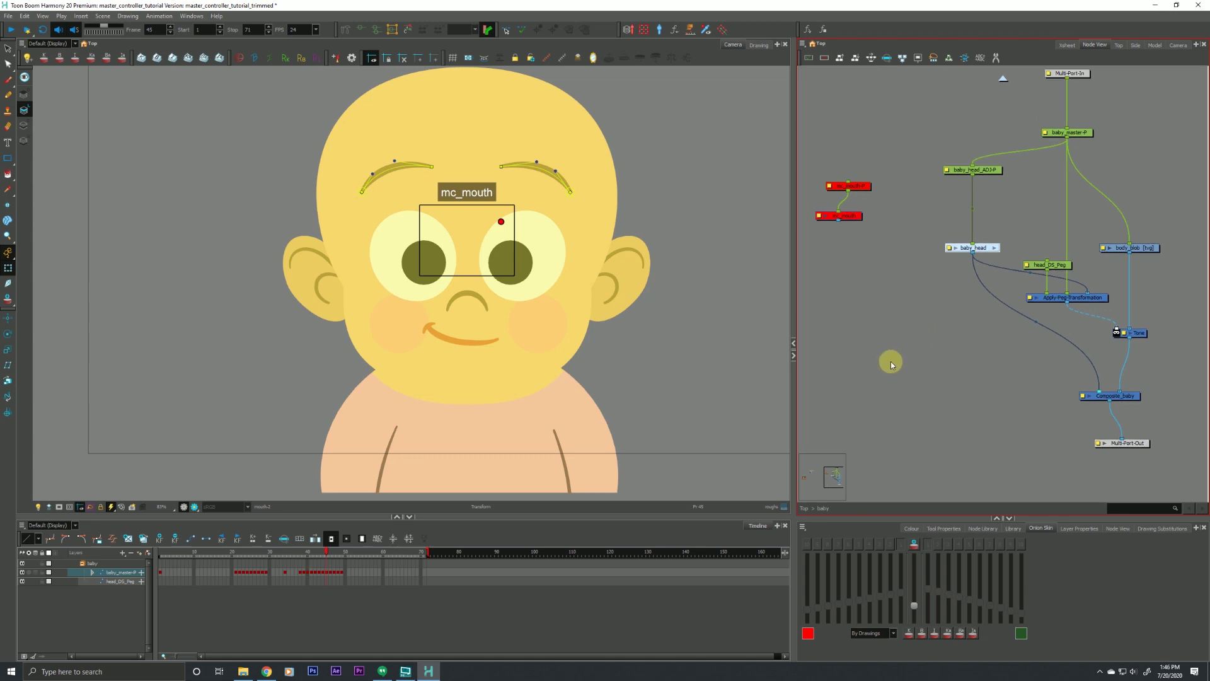
click(643, 30)
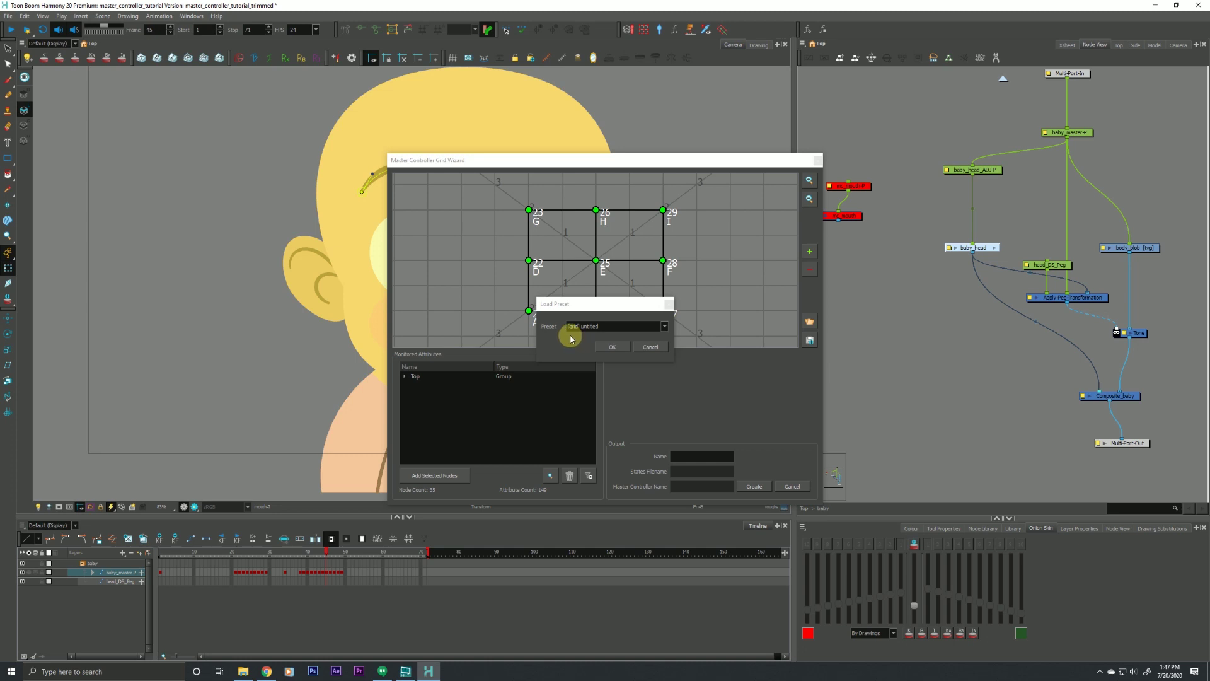
Load a new preset with a grid size of 4 by 3 and move the wizard off the baby's face
drag(566, 306, 635, 320)
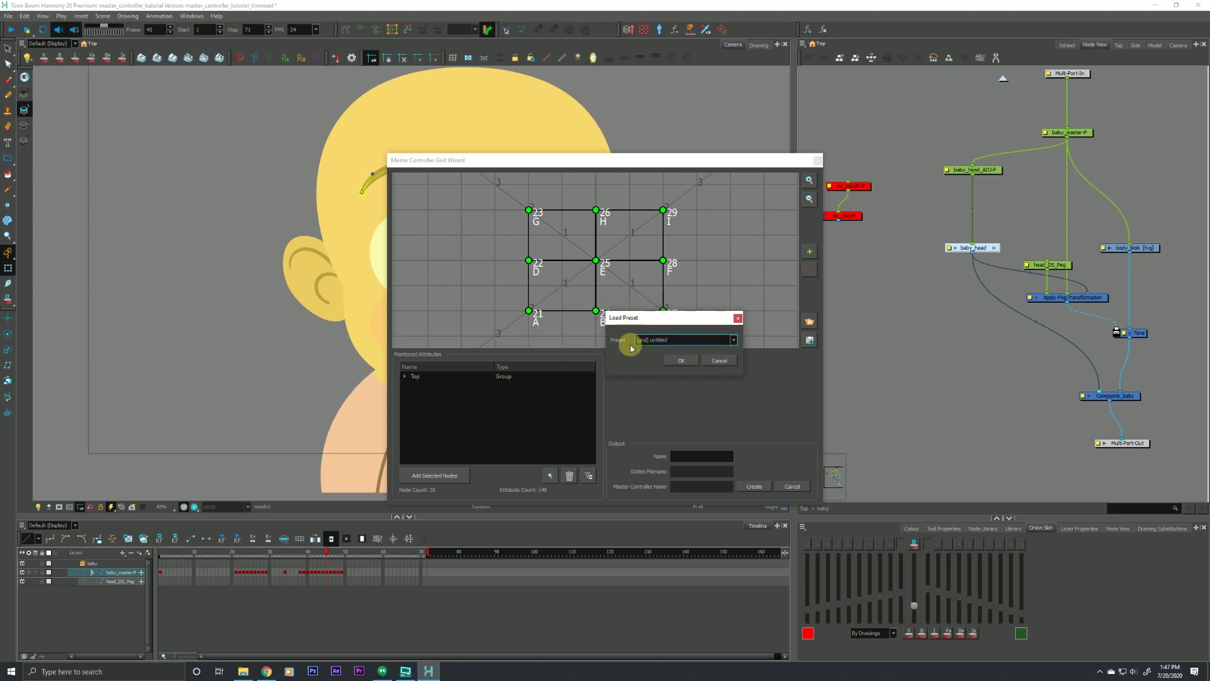
click(643, 341)
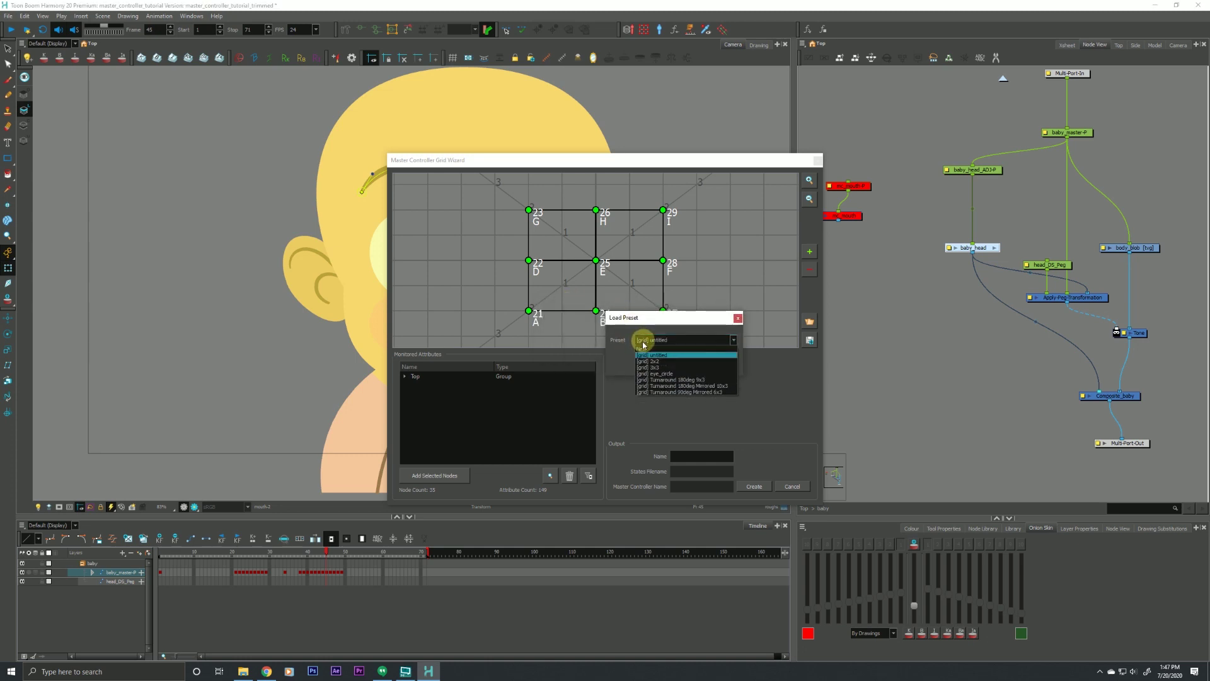
click(642, 350)
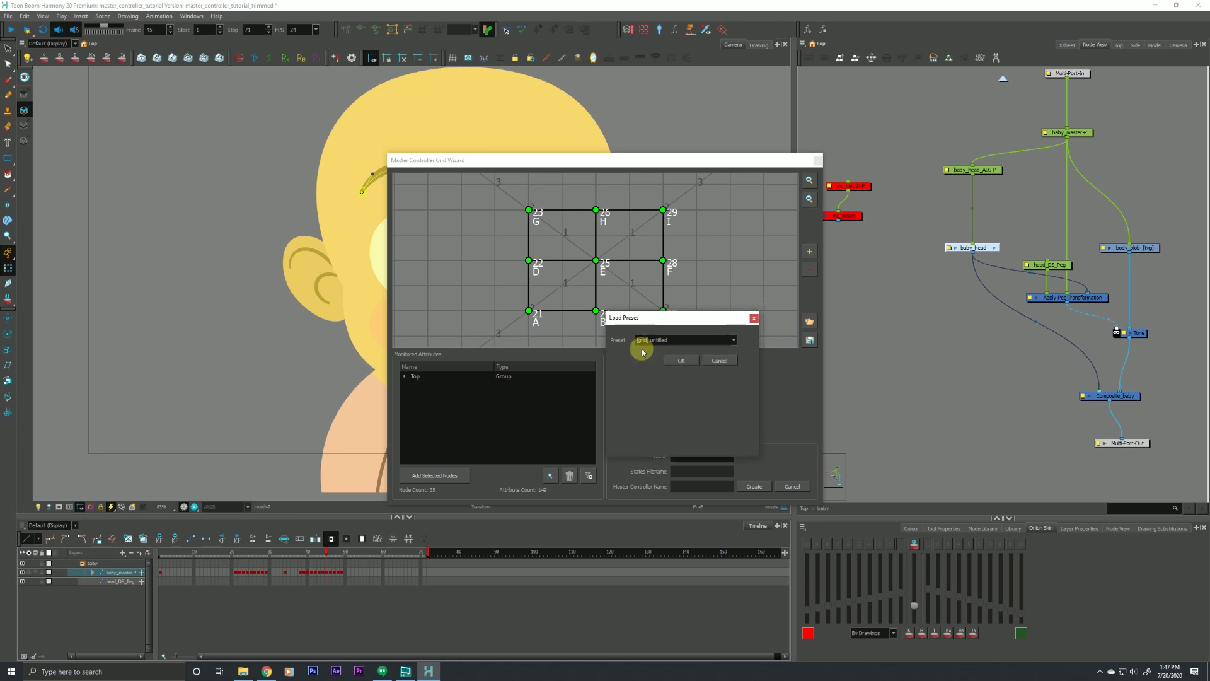
double_click(665, 383)
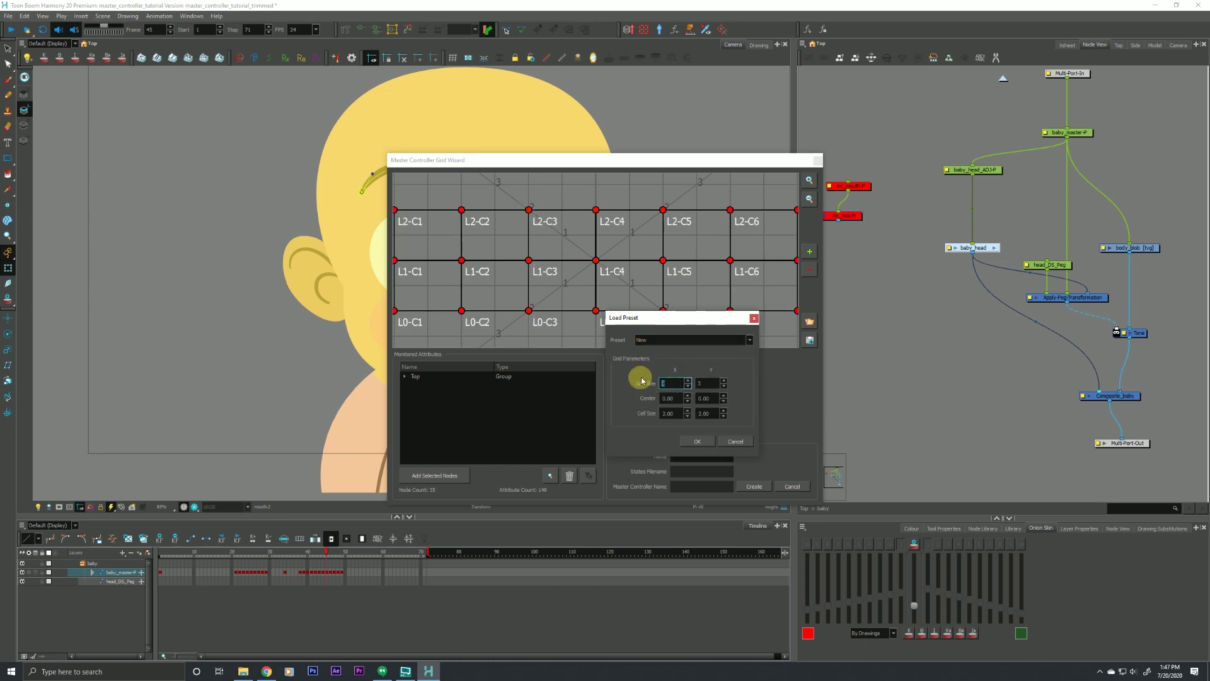
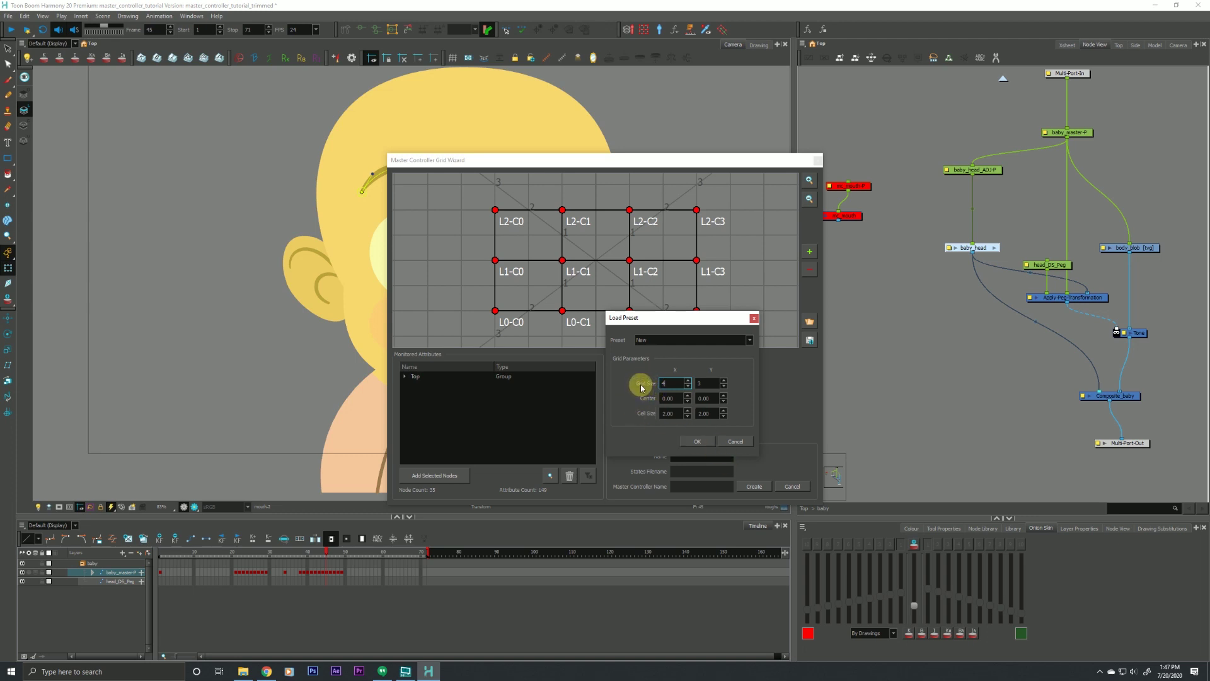
click(695, 445)
mouse_move(649, 163)
mouse_down()
mouse_move(776, 170)
mouse_move(650, 162)
mouse_up()
drag(465, 163, 673, 125)
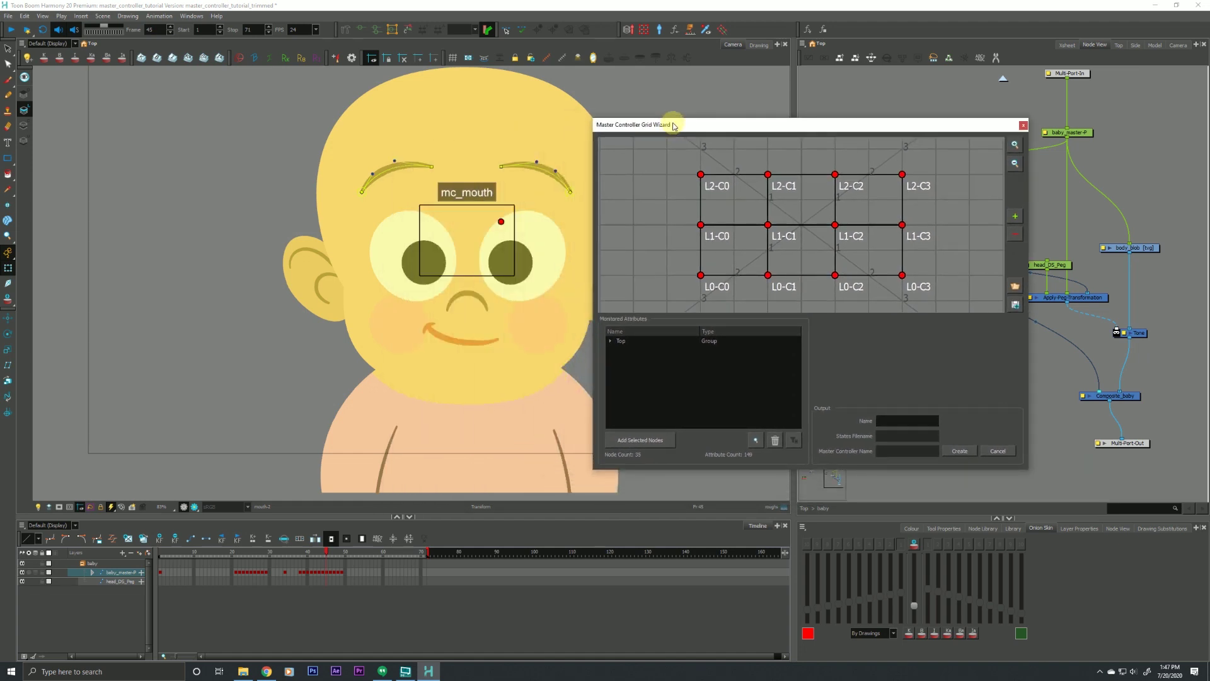
Assign frames 38, 39 and 40 to grid points L0-C0, L1-C0 and L2-C0 from their head-turn keyframes
click(305, 552)
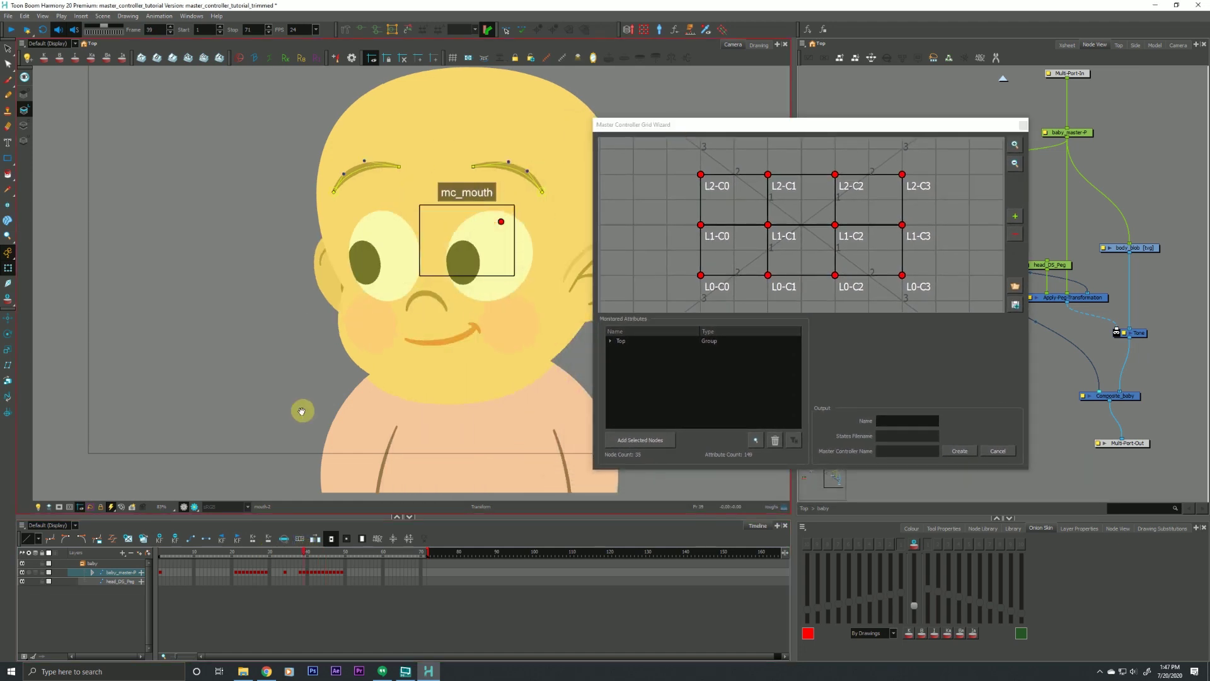
drag(302, 411, 192, 402)
click(302, 552)
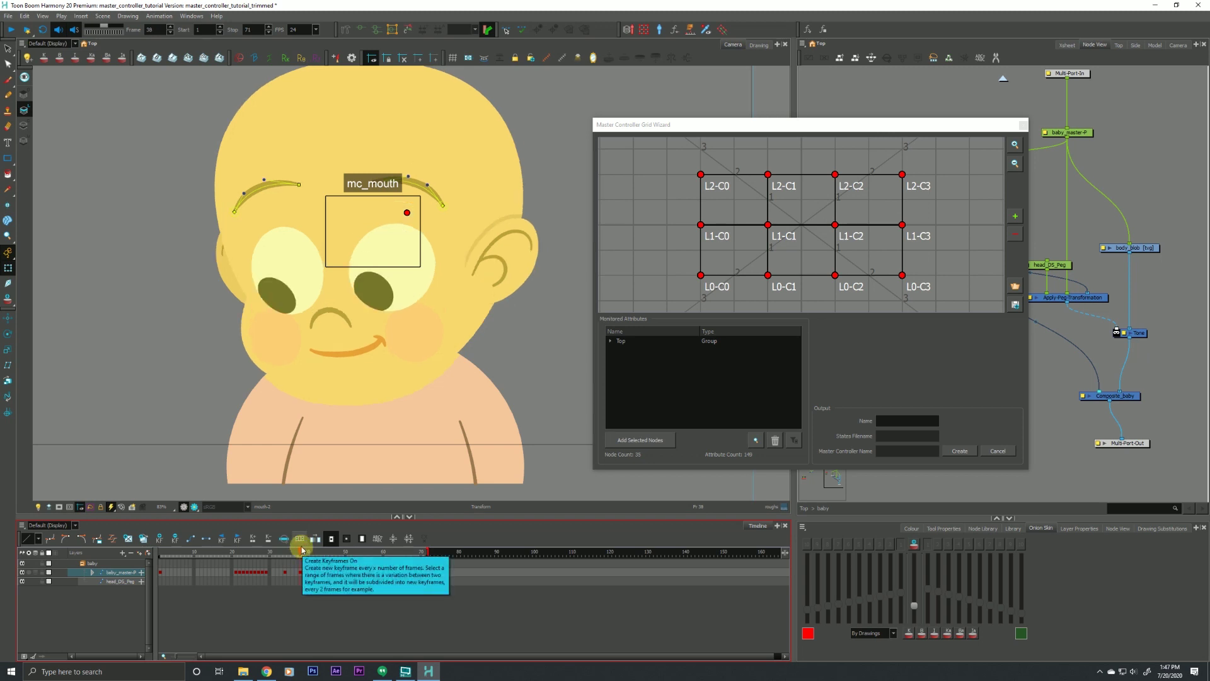
click(300, 571)
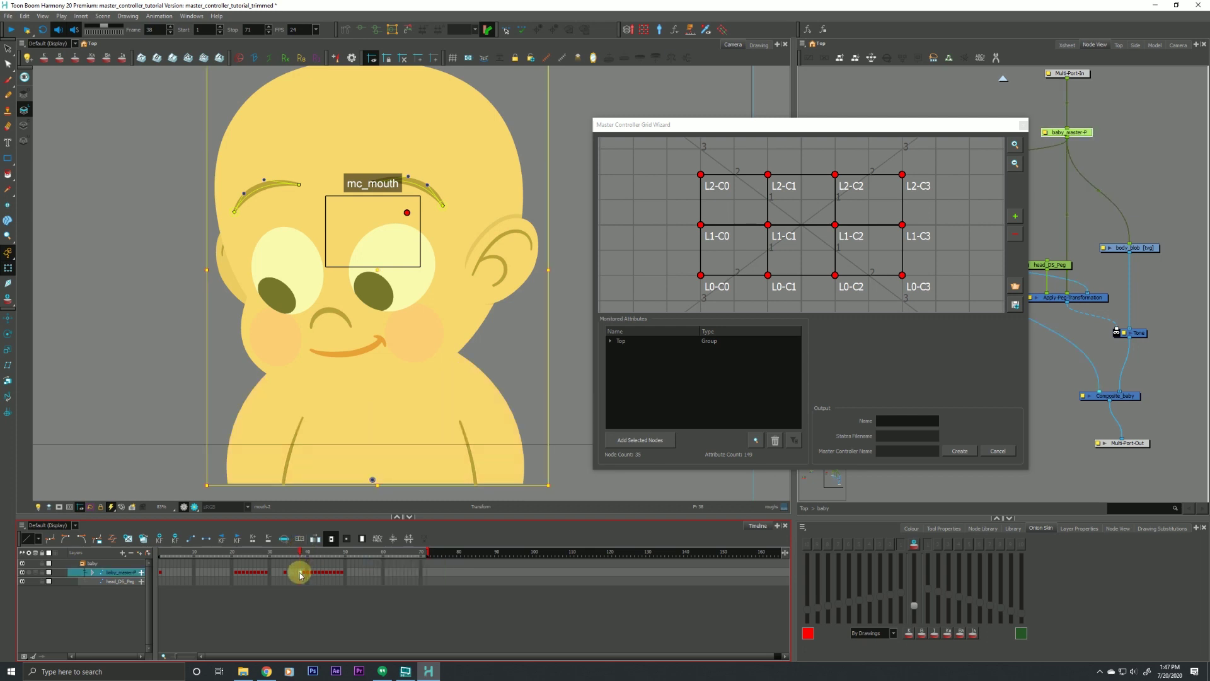
right_click(701, 275)
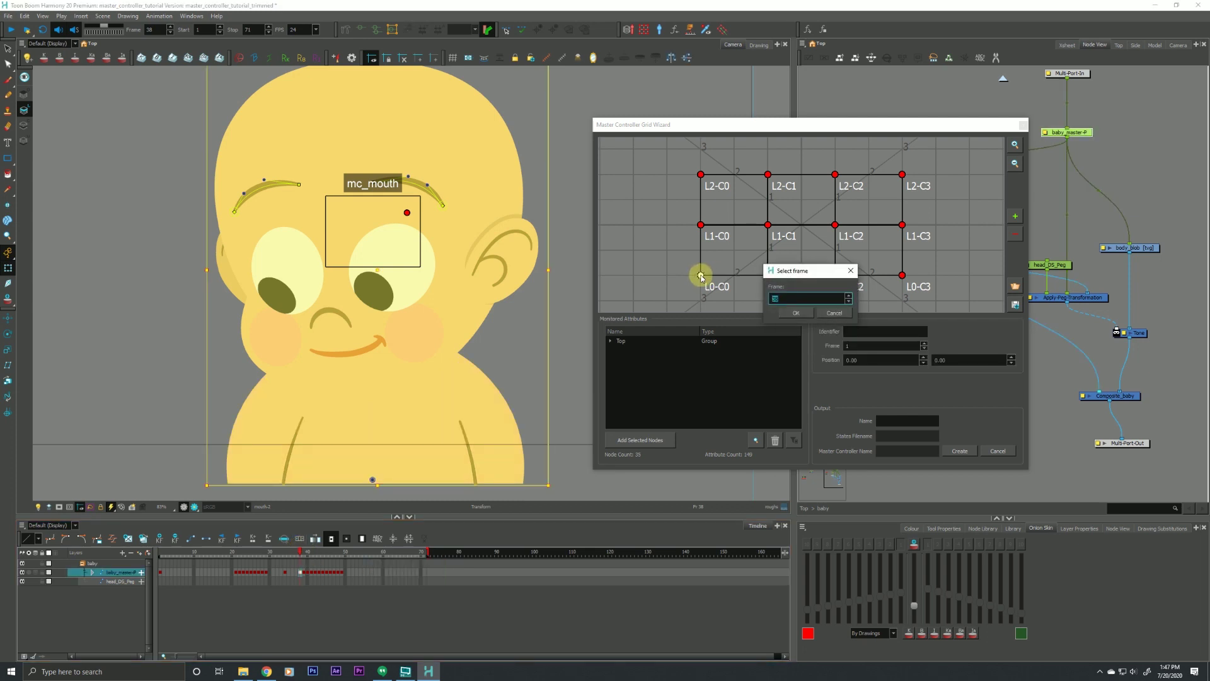
click(792, 313)
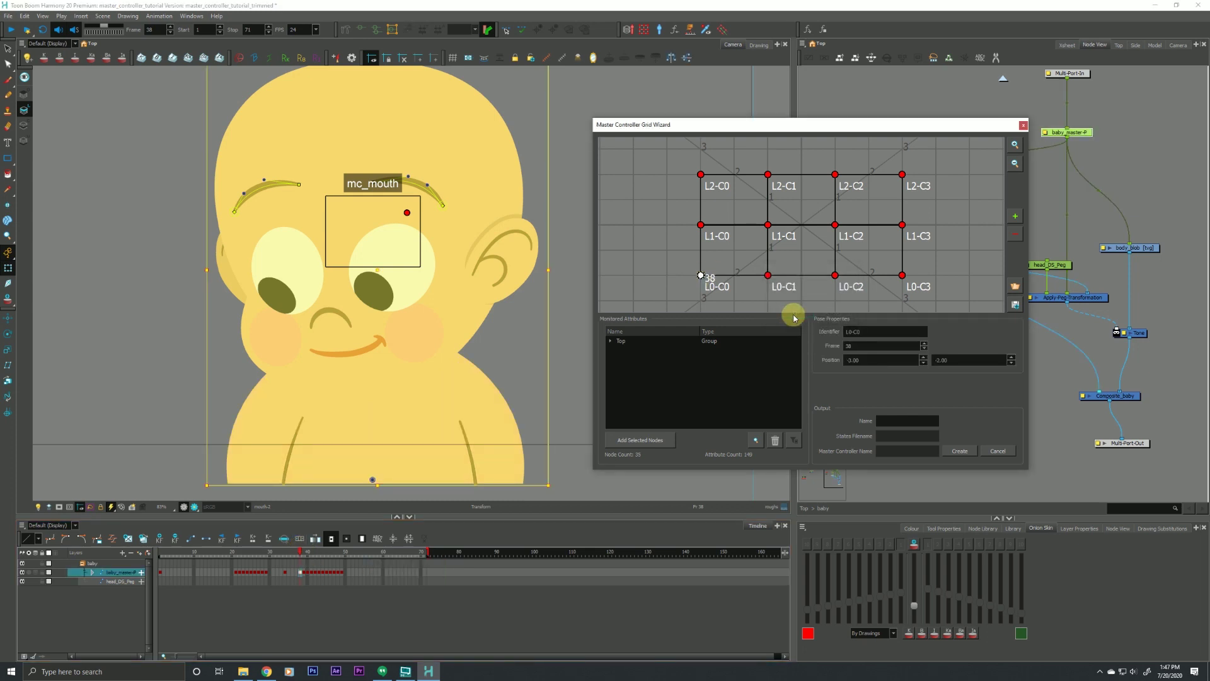
click(304, 572)
double_click(702, 226)
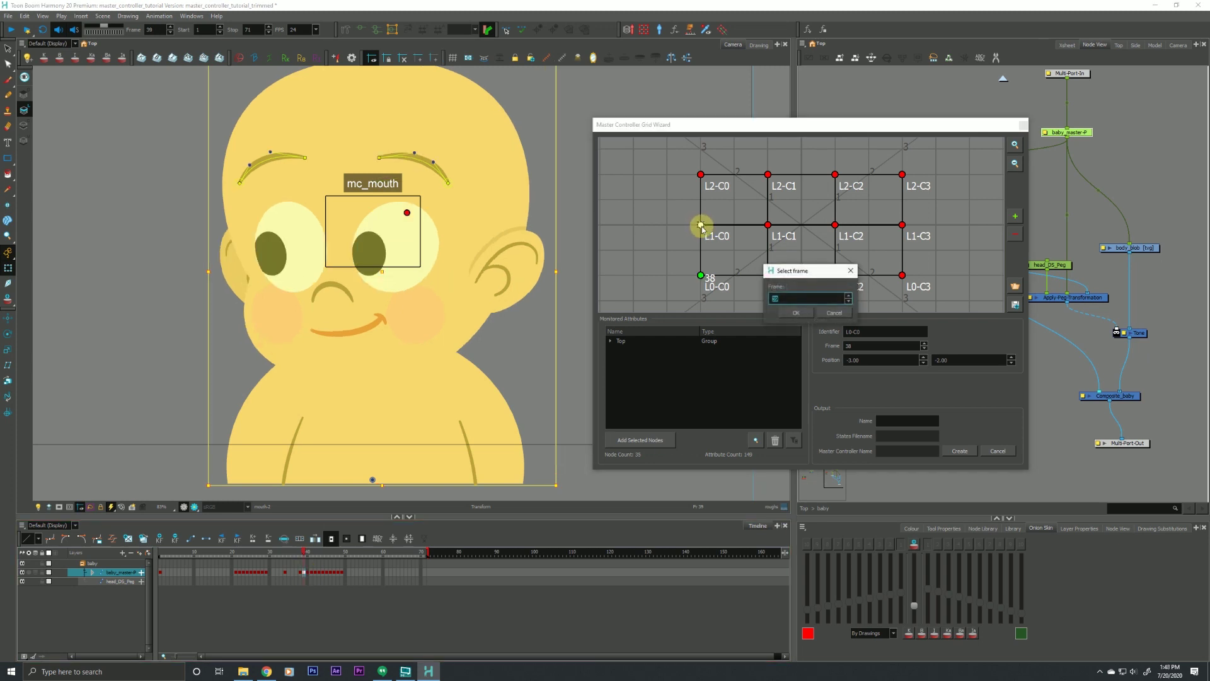
click(796, 313)
click(308, 572)
double_click(701, 175)
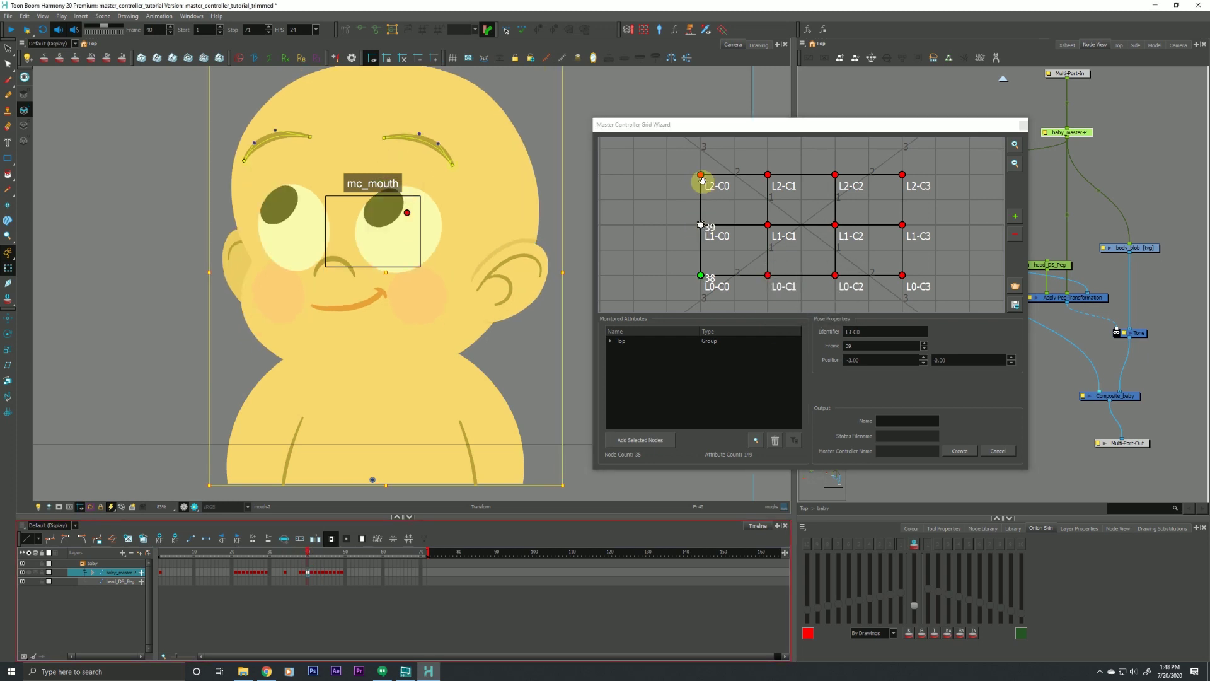
click(790, 311)
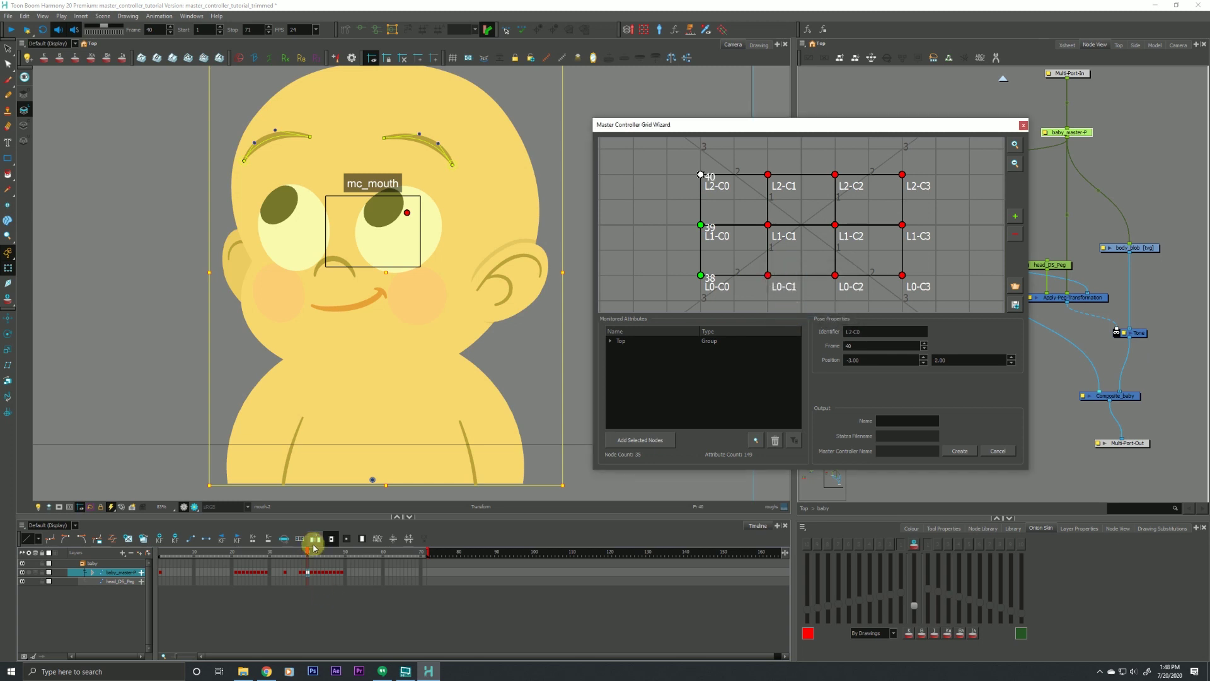
Assign frames 41, 42 and 43 to grid points L0-C1, L1-C1 and L2-C1
click(311, 571)
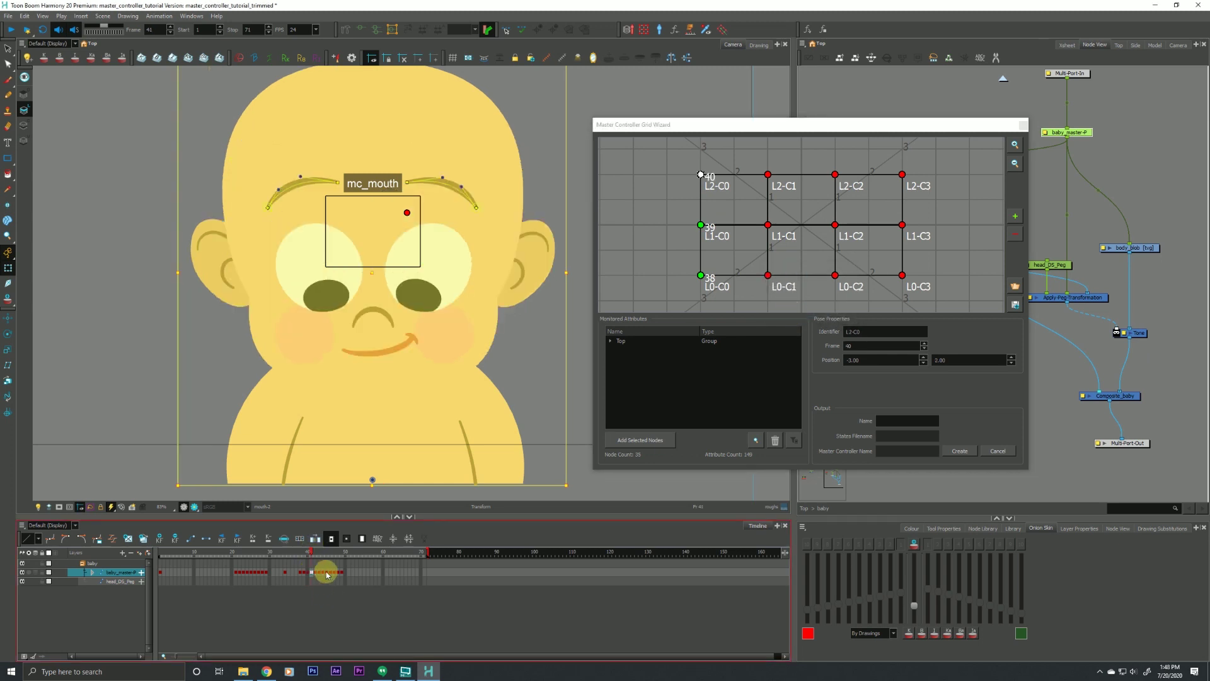
double_click(768, 273)
click(798, 314)
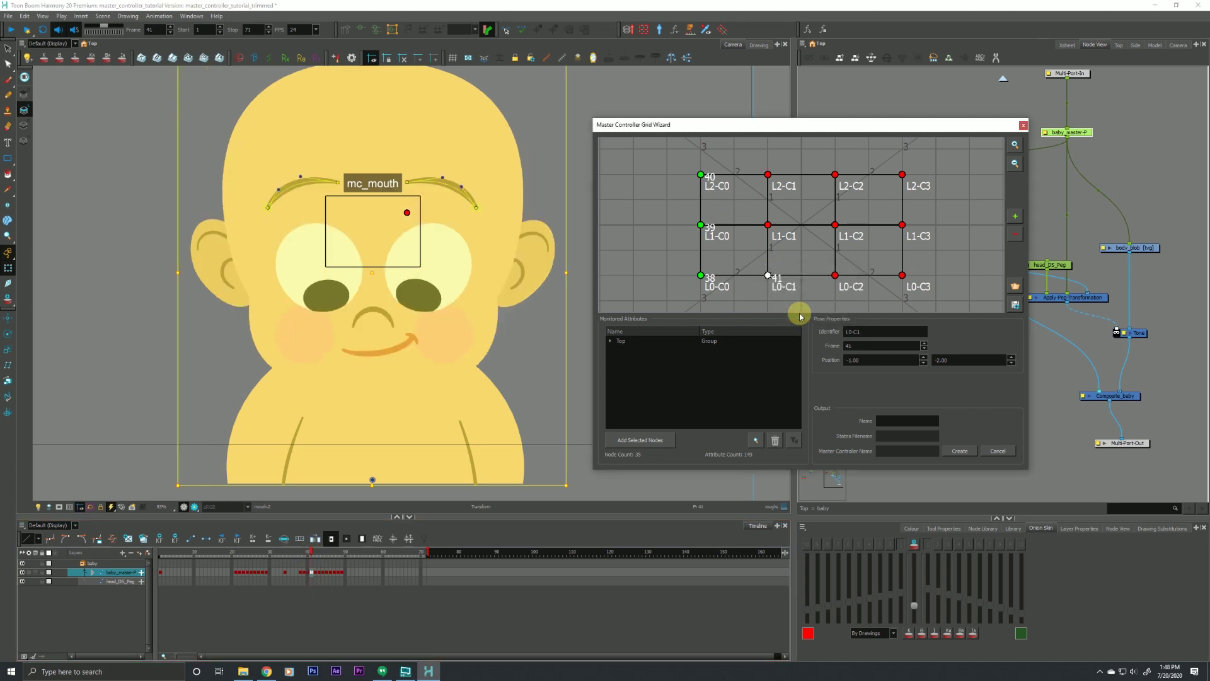
click(315, 572)
double_click(767, 225)
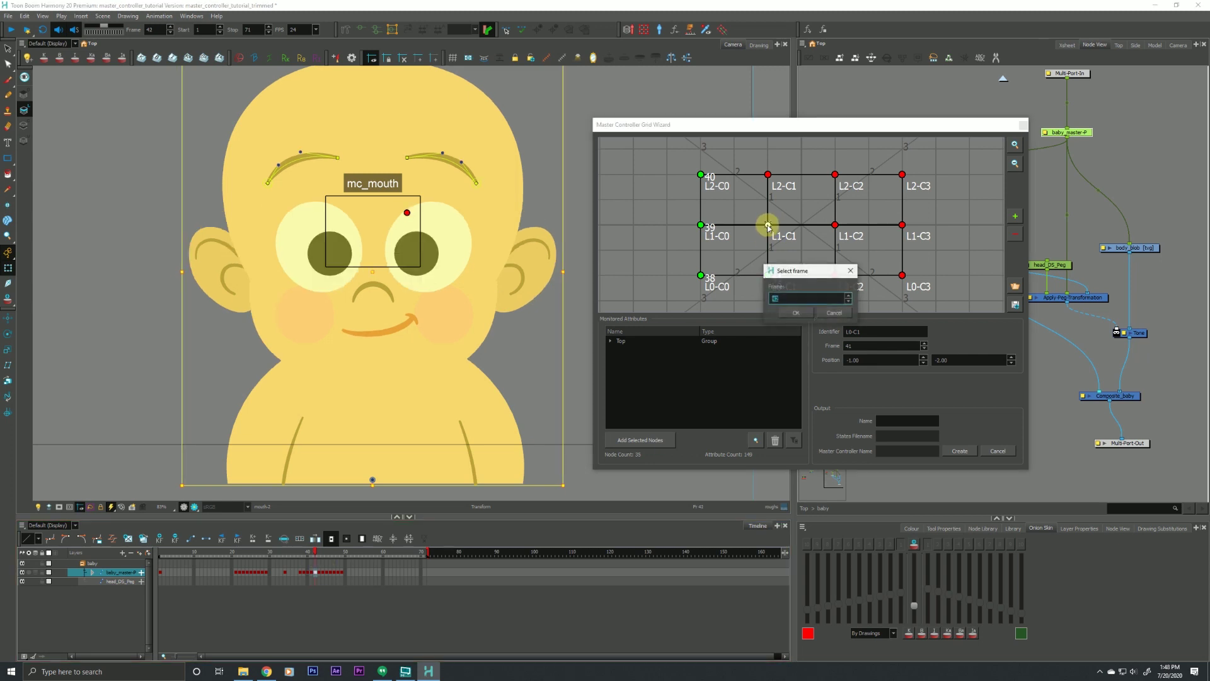
click(794, 314)
click(319, 573)
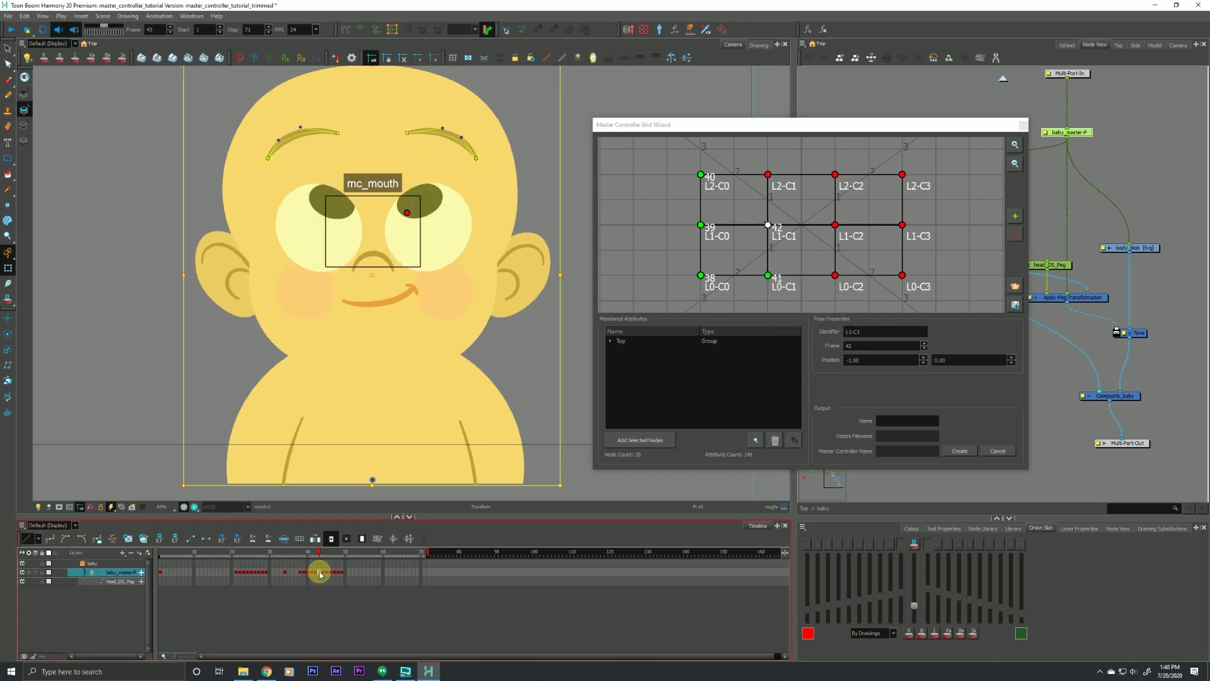
double_click(768, 174)
click(792, 315)
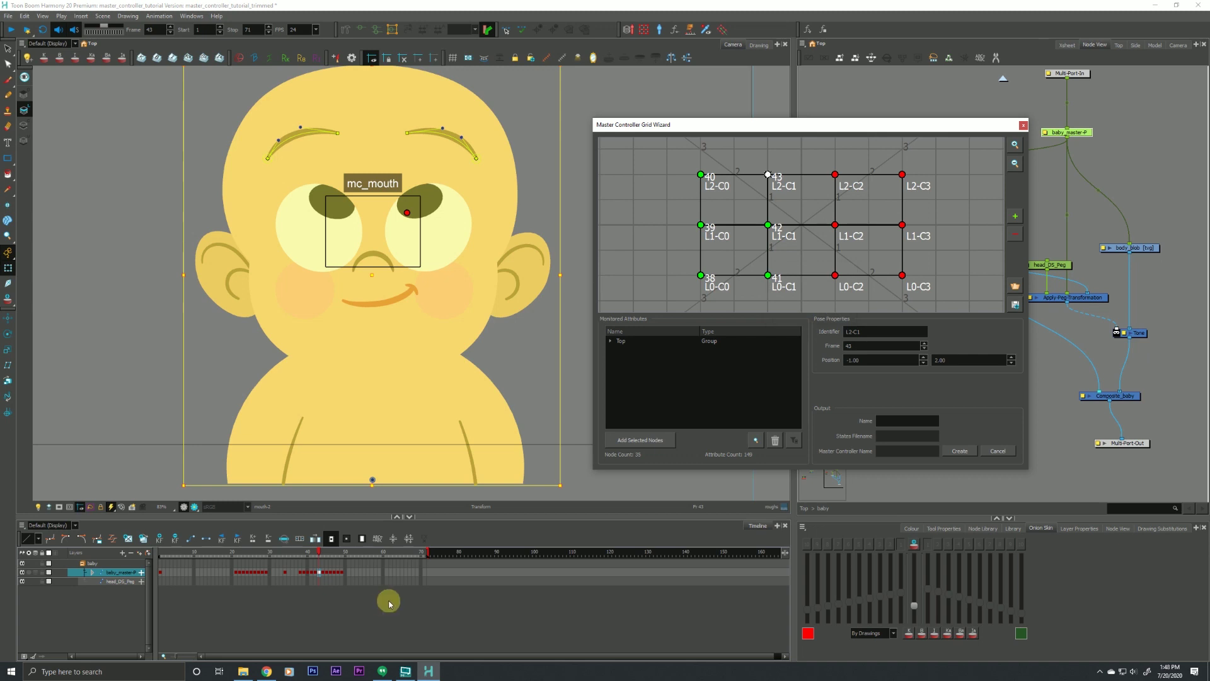
Assign frames 44, 45 and 46 to grid points L0-C2, L1-C2 and L2-C2
click(323, 574)
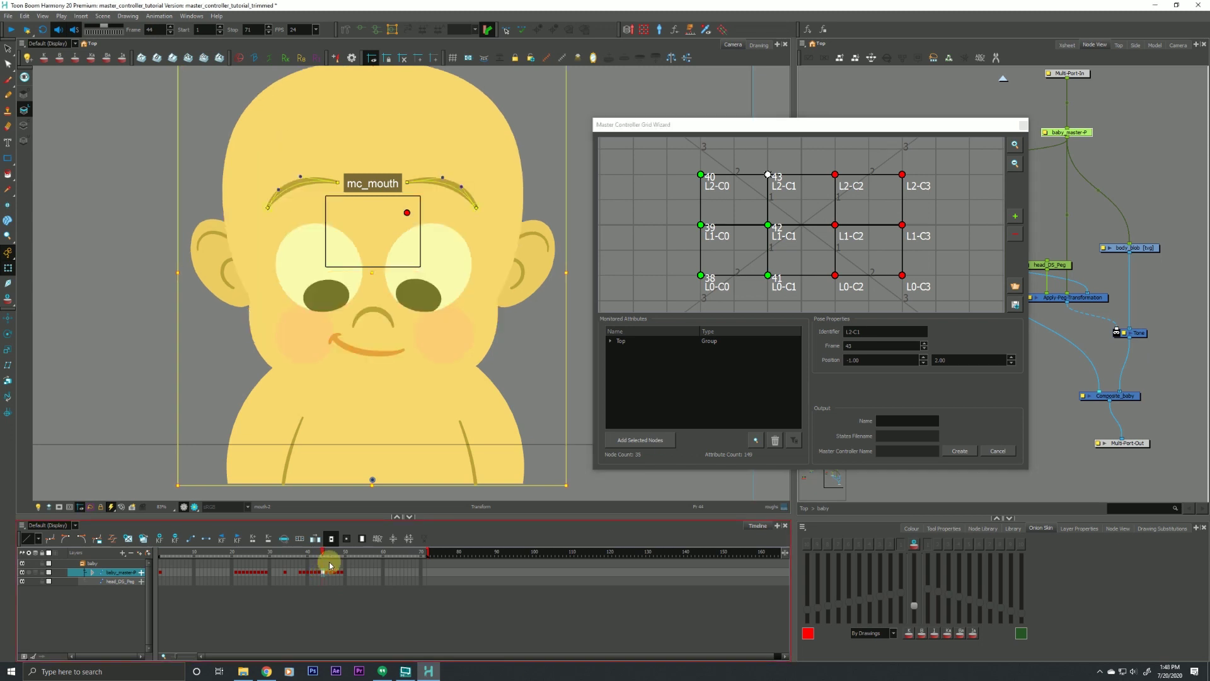
double_click(835, 275)
click(804, 313)
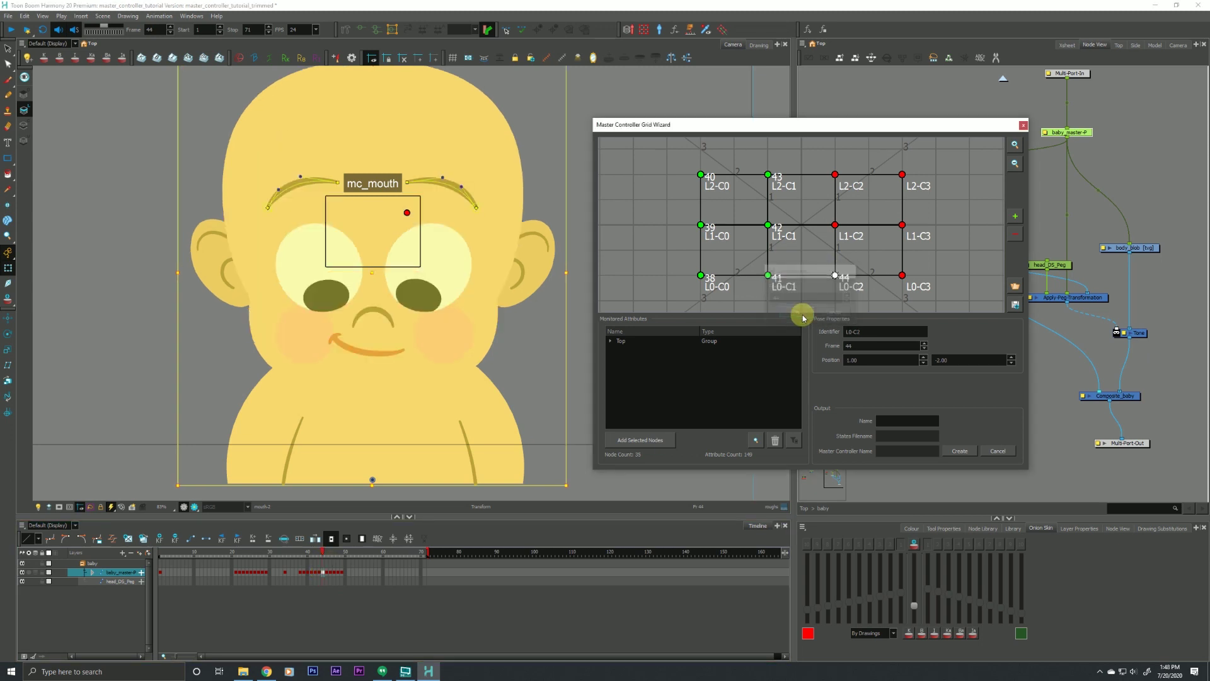
click(326, 574)
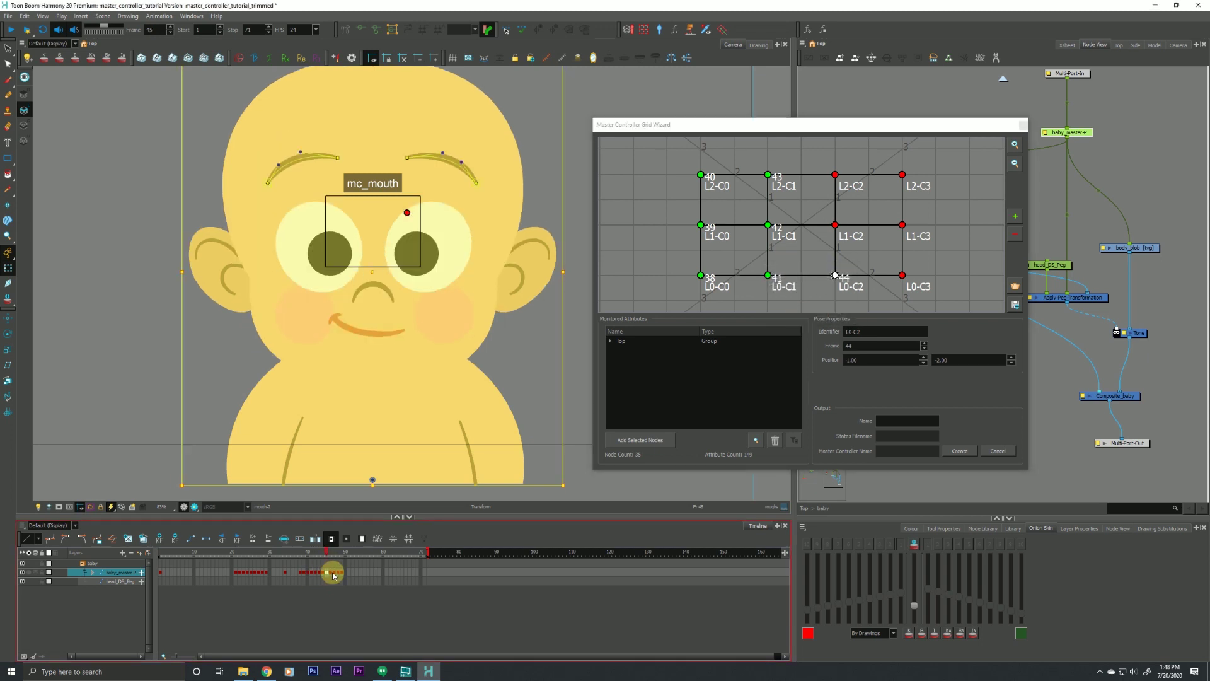
double_click(834, 224)
click(796, 313)
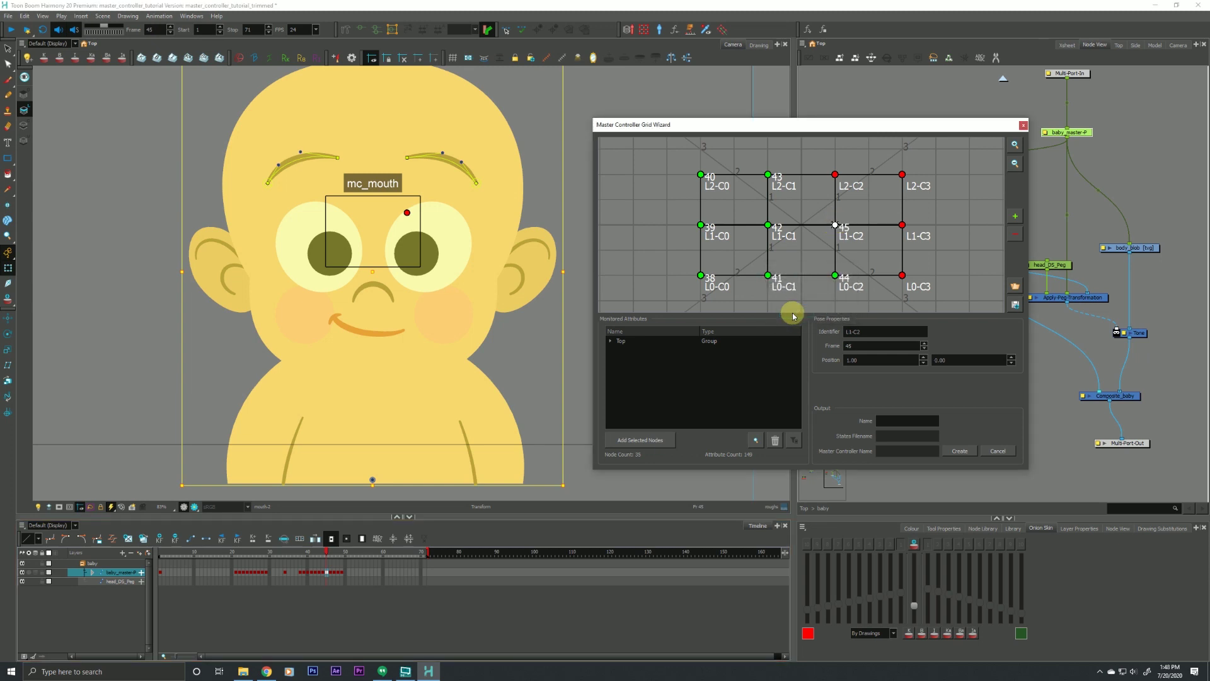
click(329, 573)
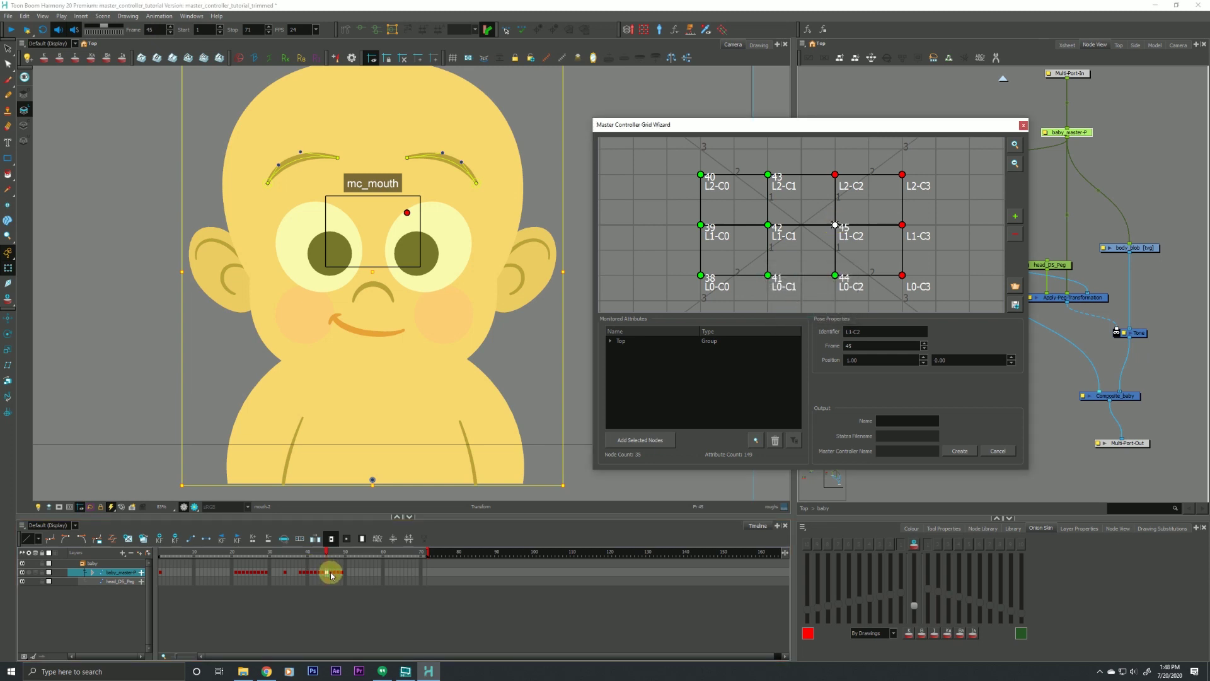
double_click(835, 174)
click(796, 312)
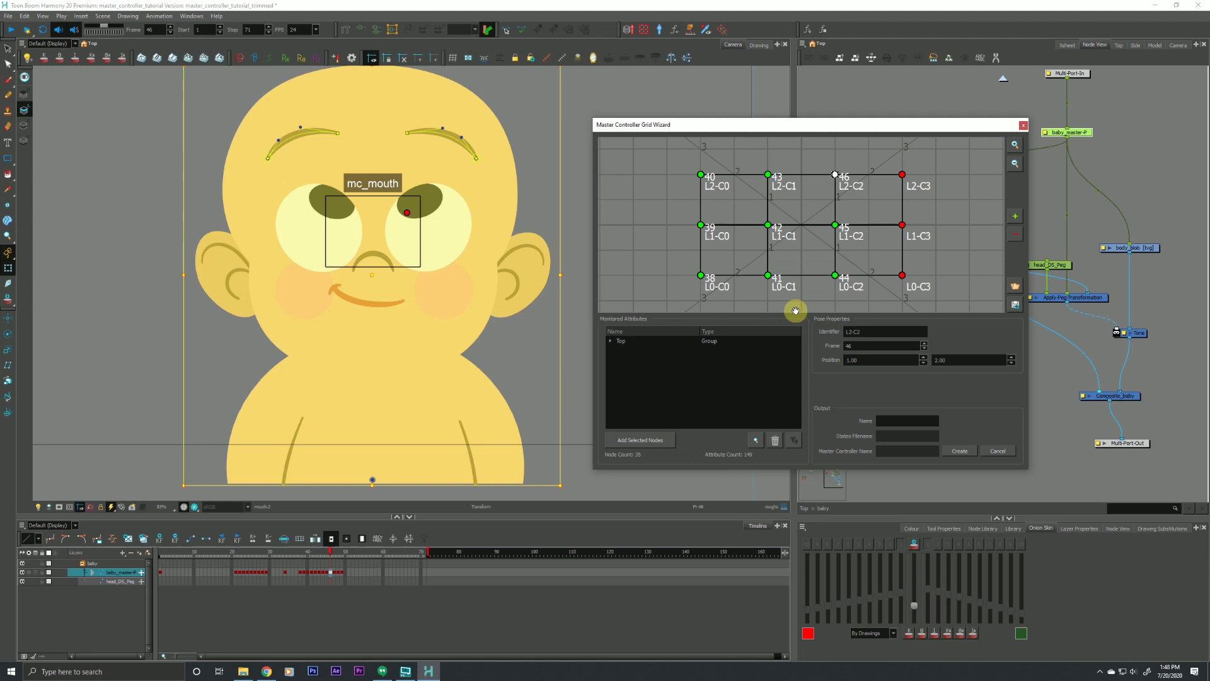
Assign frames 47, 48 and 49 to grid points L0-C3, L1-C3 and L2-C3
click(333, 573)
double_click(903, 274)
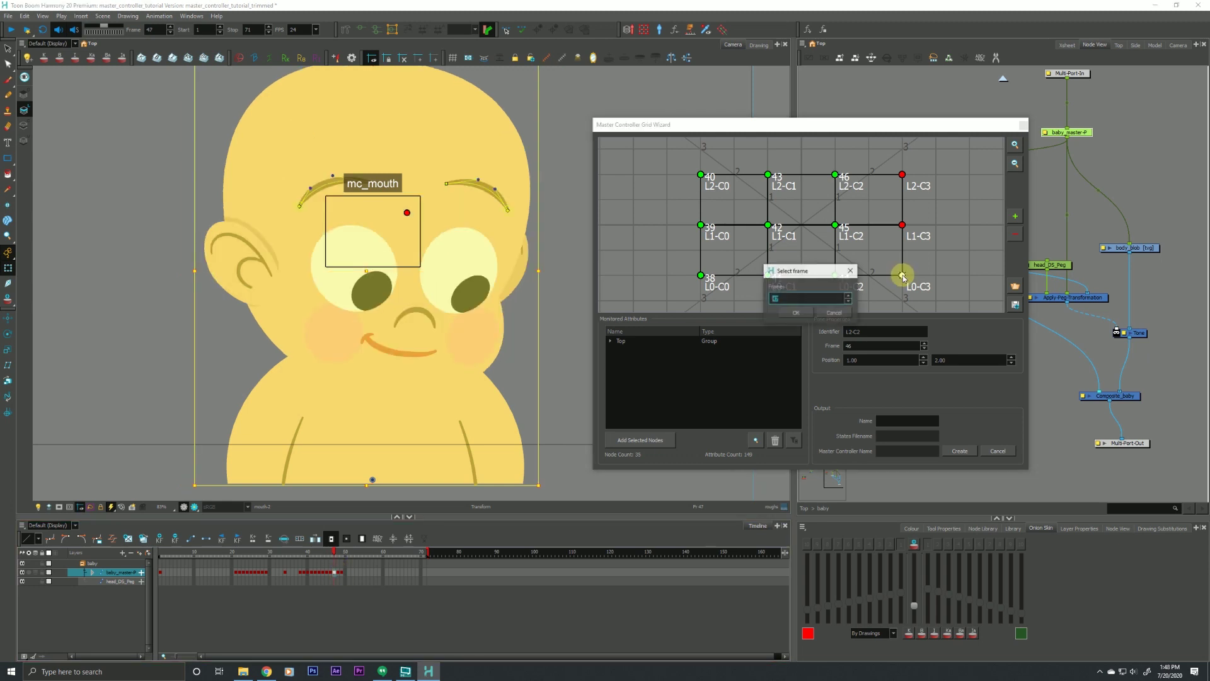
click(795, 312)
click(339, 572)
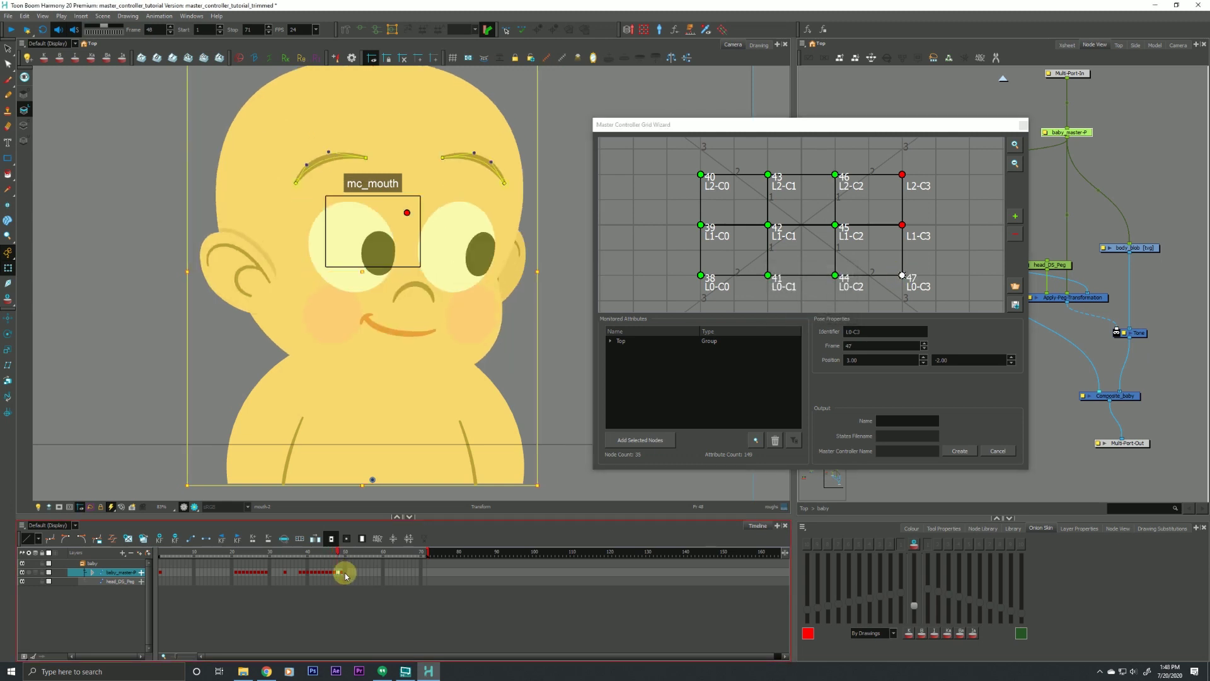
double_click(903, 225)
click(797, 317)
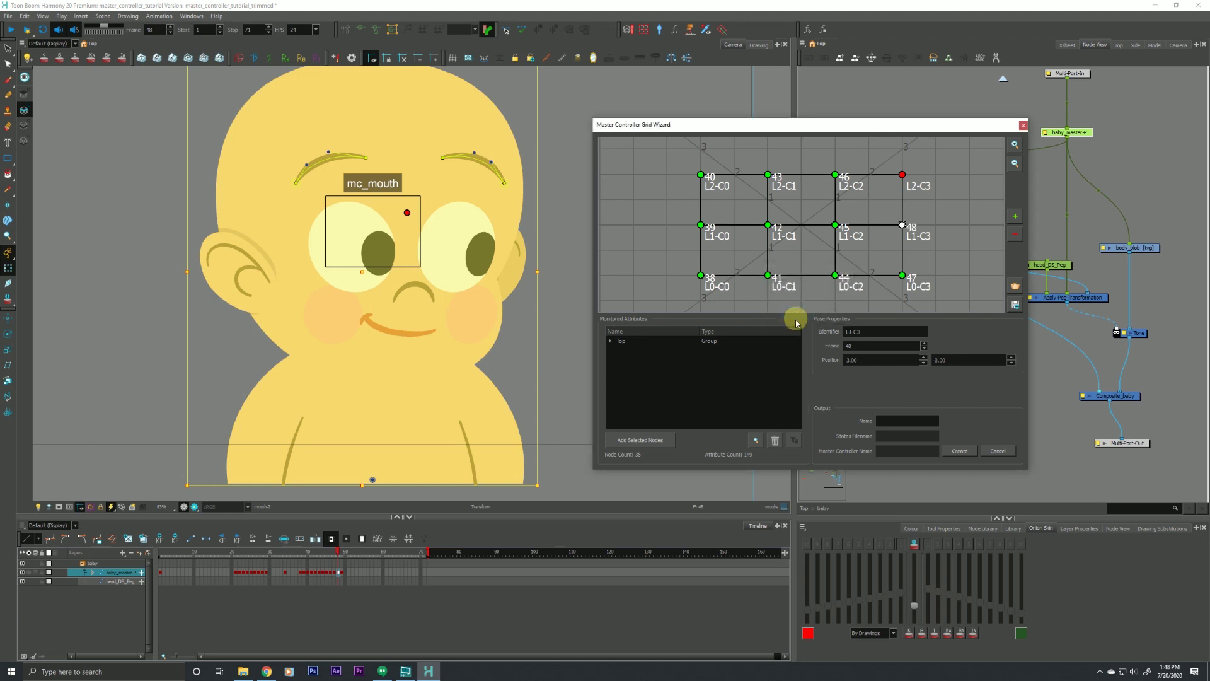
click(341, 573)
double_click(902, 174)
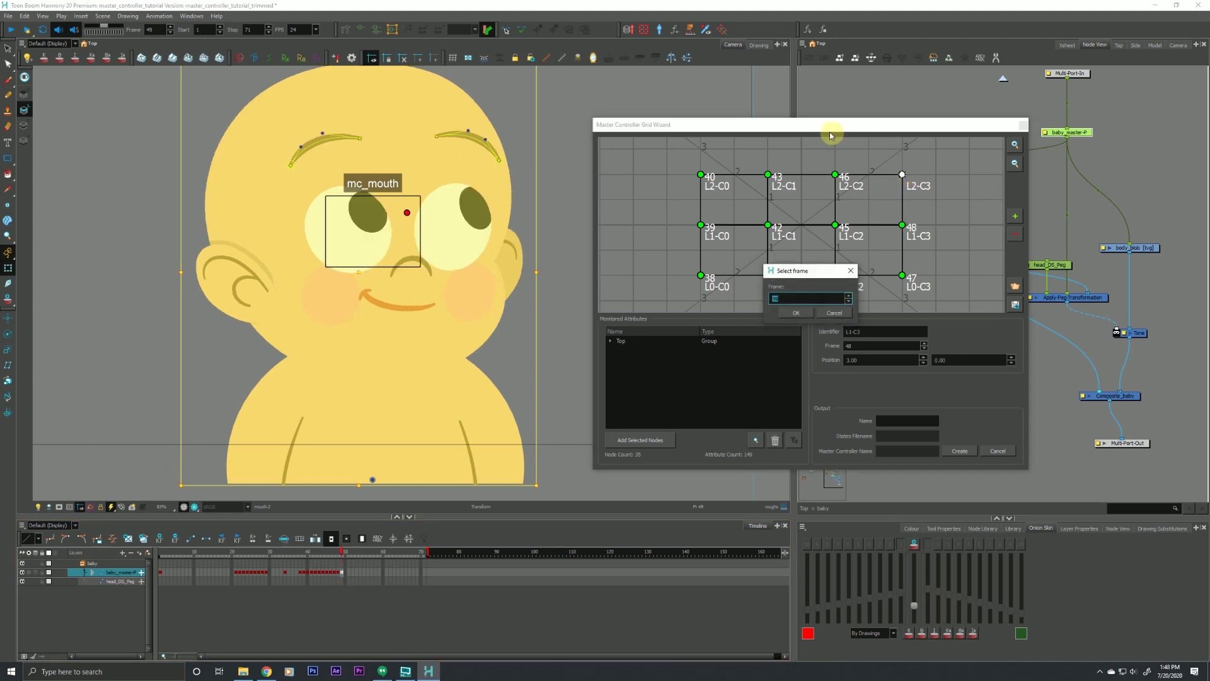
click(796, 313)
Examine the position values in the pose properties of the assigned grid points
mouse_move(726, 128)
mouse_down()
mouse_move(697, 130)
mouse_move(726, 129)
mouse_up()
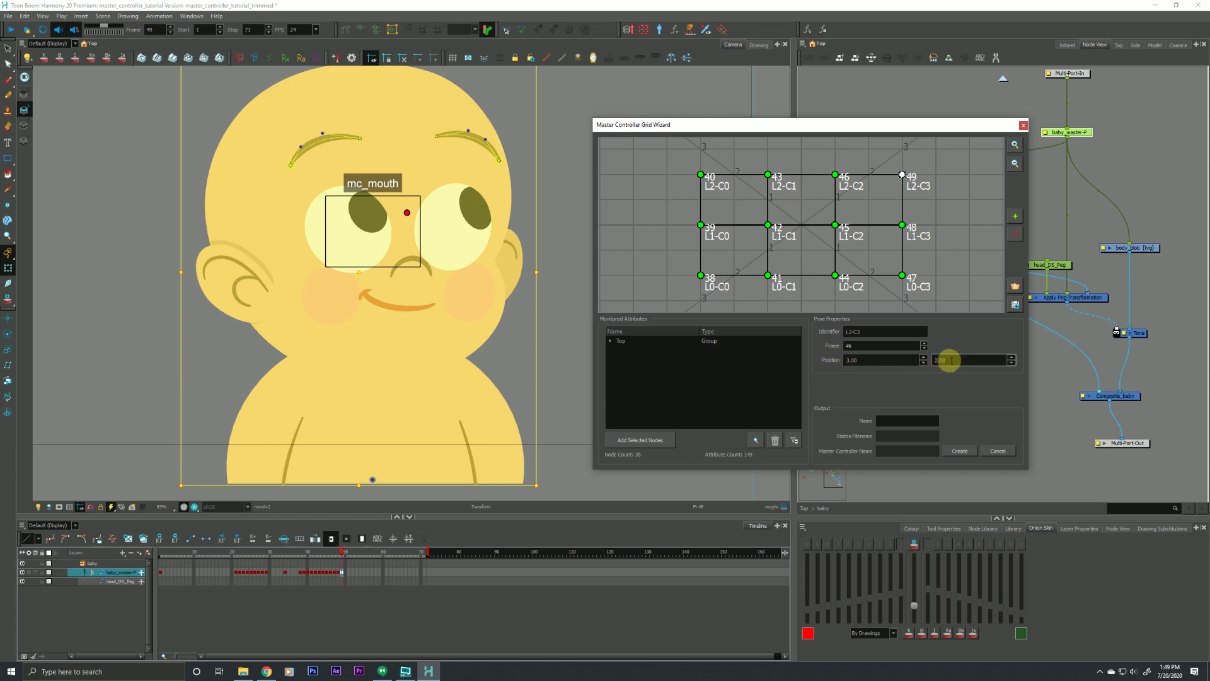
click(849, 361)
click(857, 381)
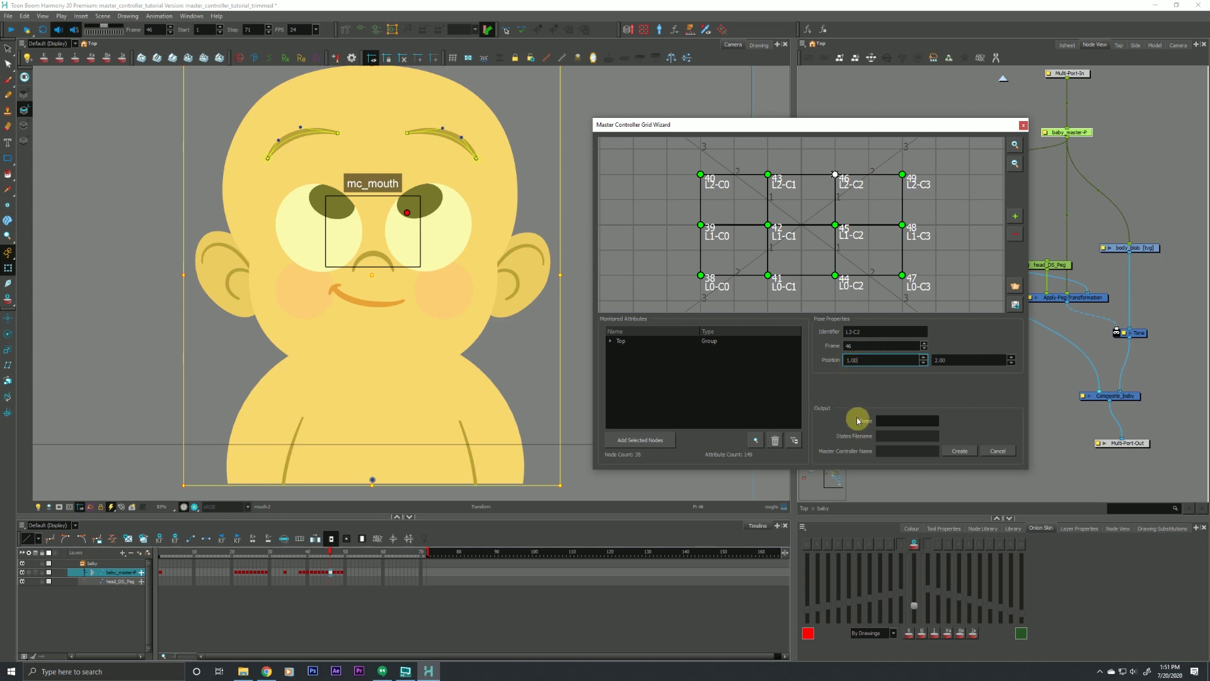
Try a horizontal position of 1.50 for grid point L2-C2 and its column
text(1.50)
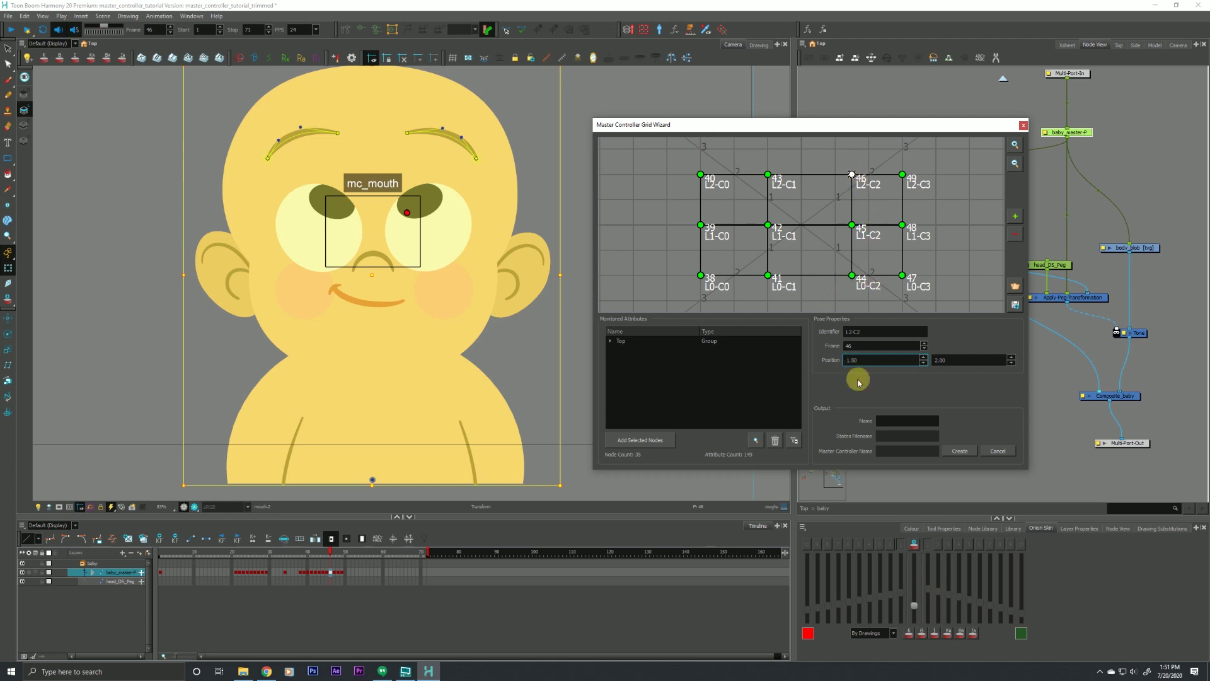
key(BackSpace)
key(BackSpace)
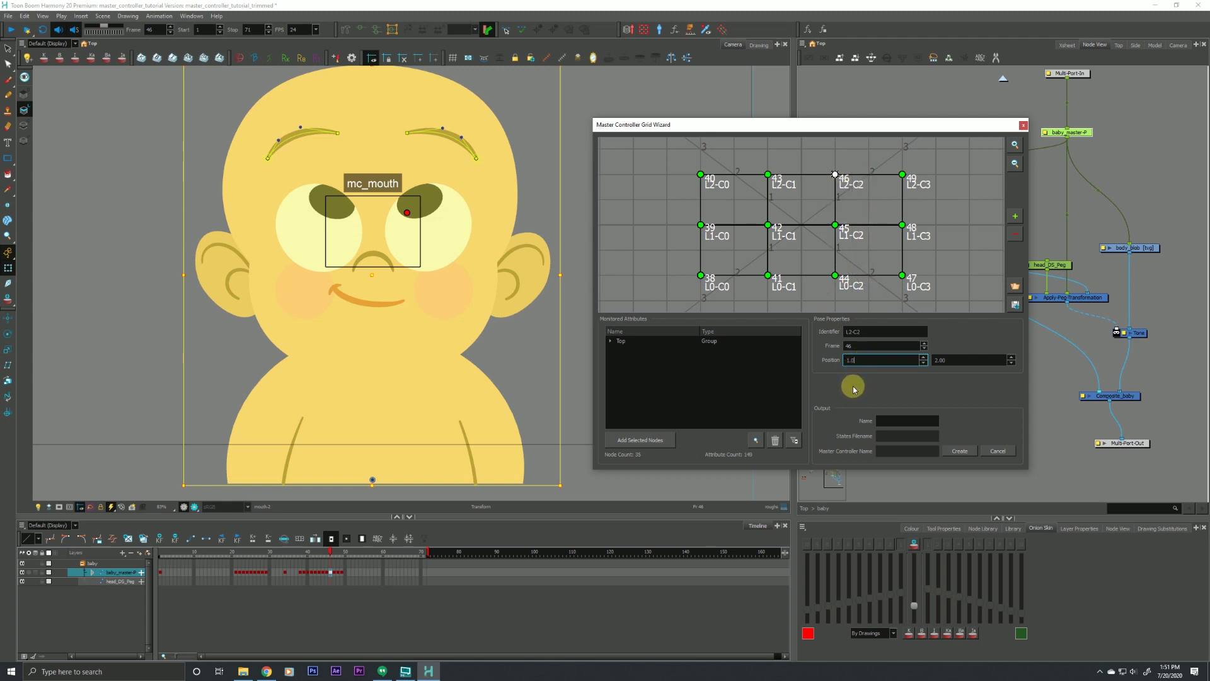
Set the horizontal position of grid point L2-C2 to -0.99, moving its column right beside column C1
click(923, 368)
click(923, 368)
click(923, 367)
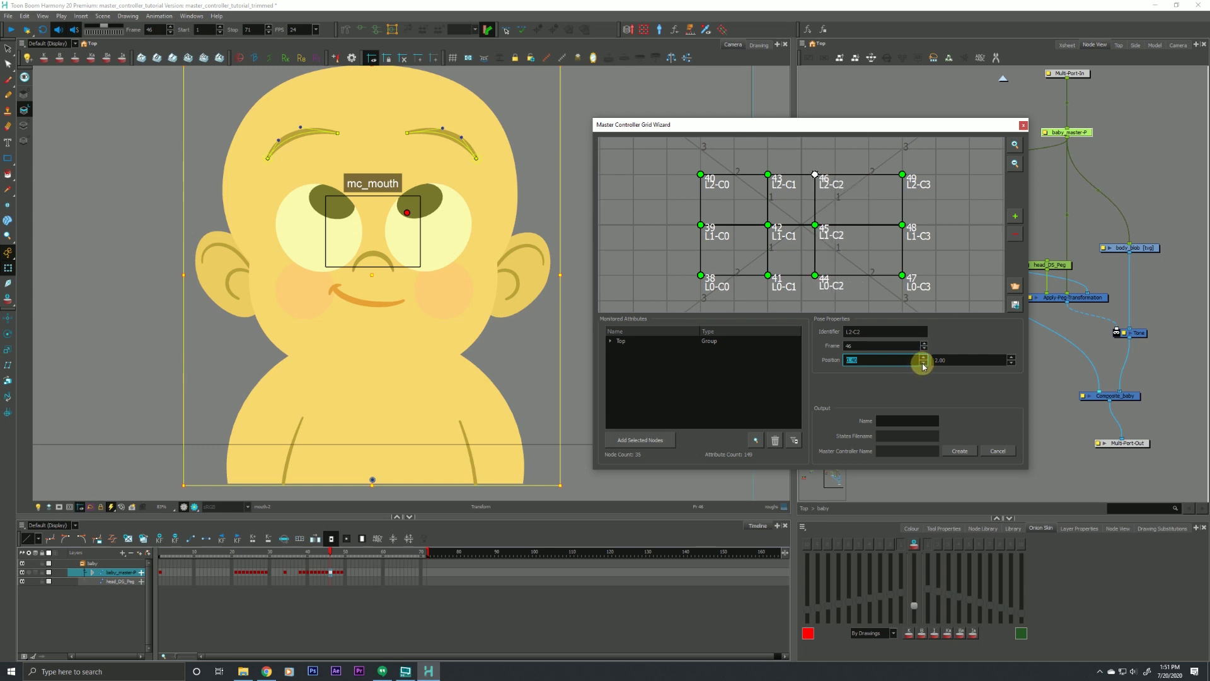
click(923, 367)
click(923, 366)
click(923, 366)
click(923, 366)
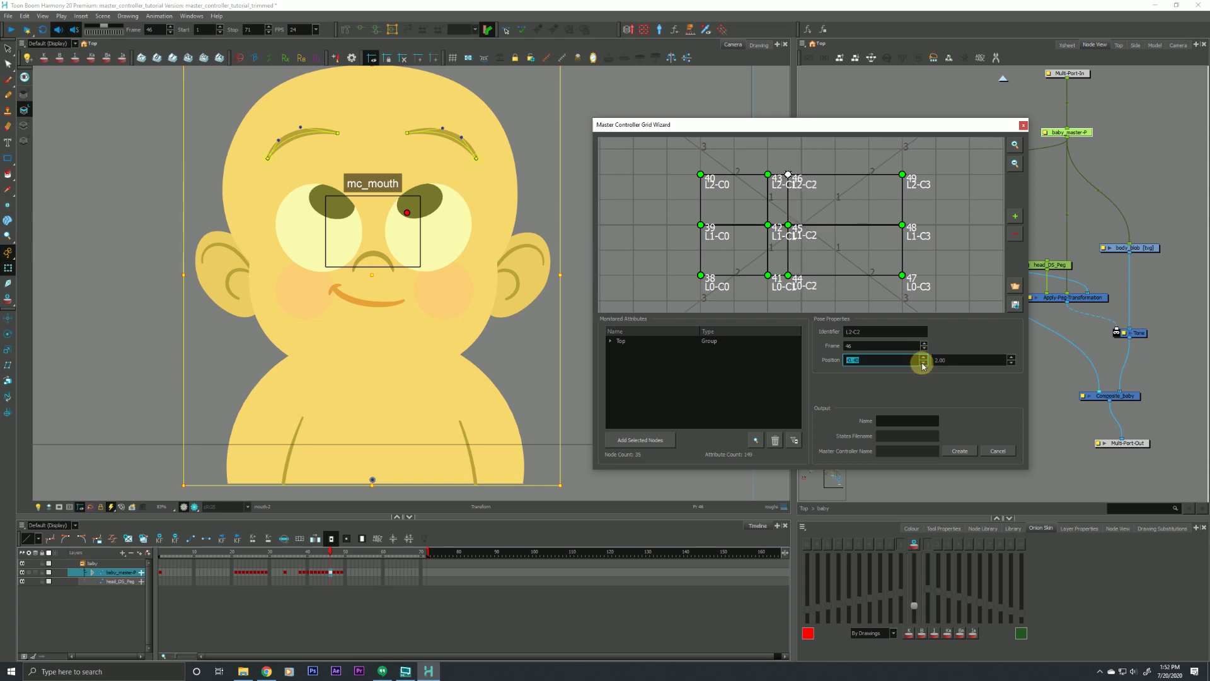
click(924, 366)
click(924, 366)
click(923, 366)
click(923, 366)
click(924, 366)
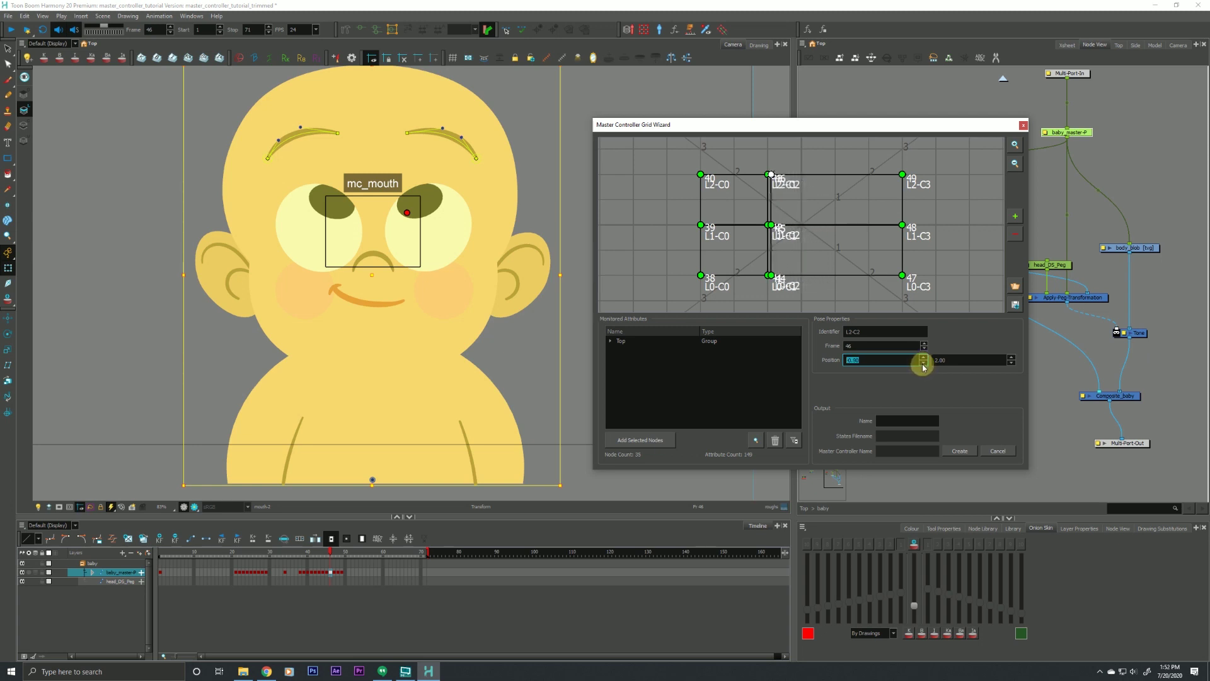
click(924, 367)
click(864, 359)
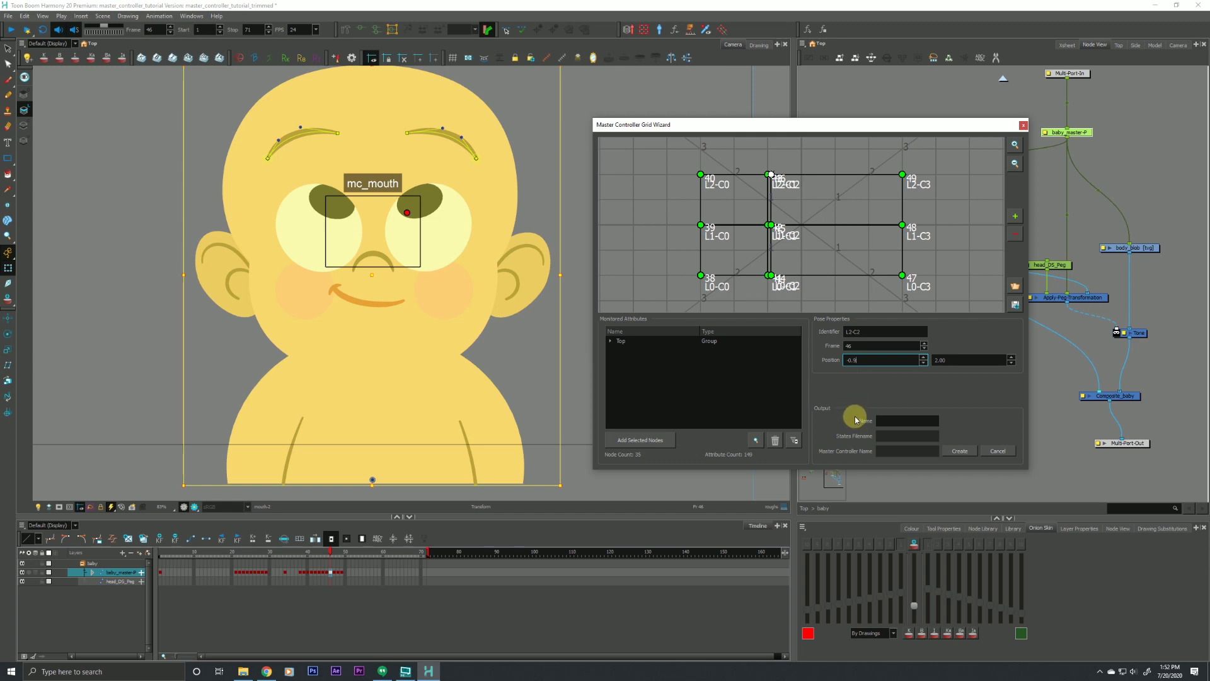
text(9)
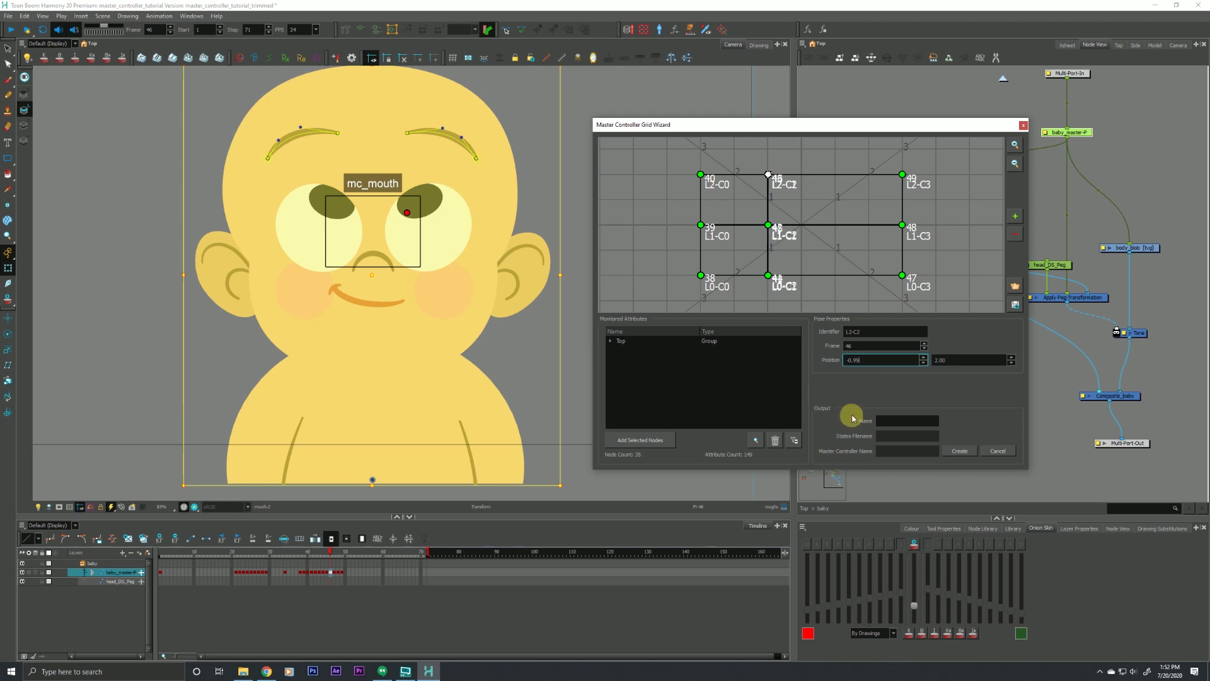
Examine up close how the grid points of columns C1 and C2 sit against each other, then view the whole grid
click(767, 175)
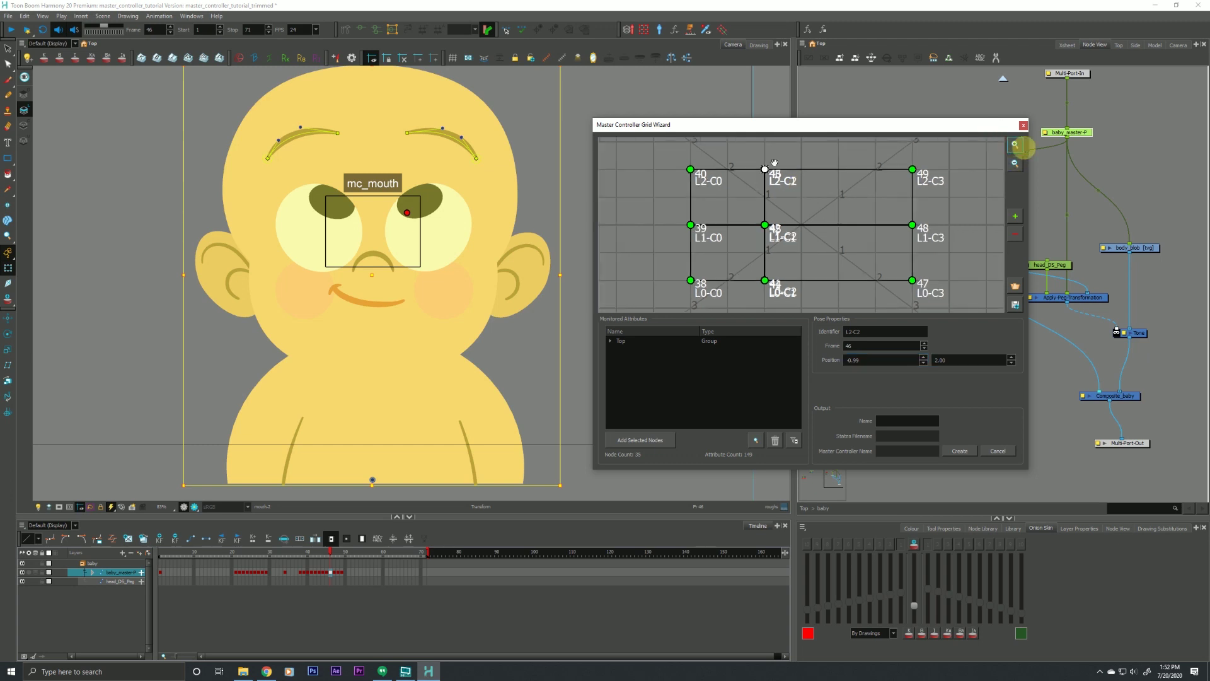
click(1015, 146)
click(1015, 146)
click(1015, 146)
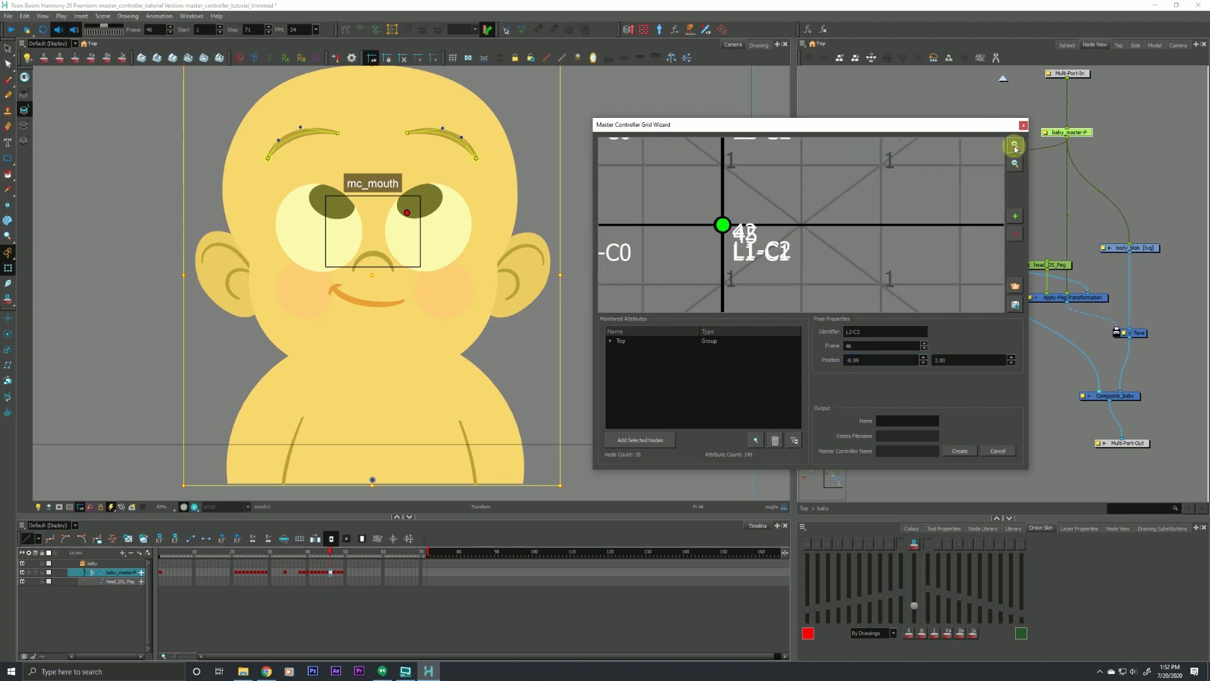
click(1015, 147)
drag(689, 170, 754, 275)
click(1015, 147)
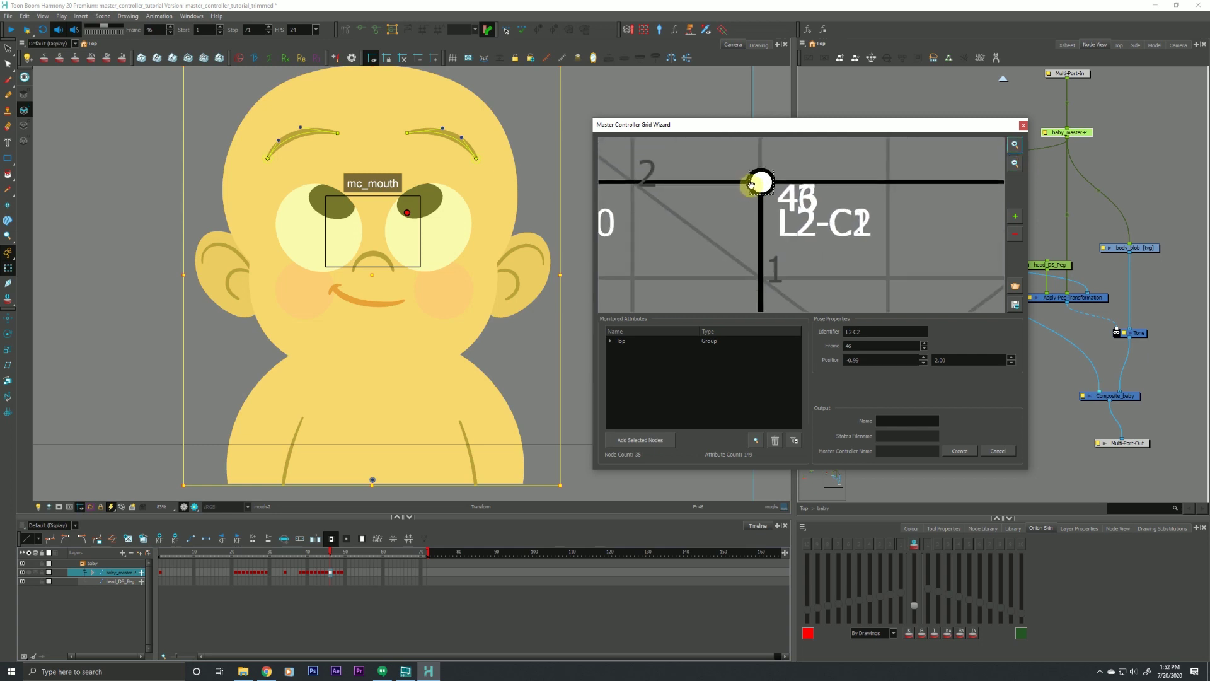
click(1013, 162)
click(1013, 162)
click(1013, 163)
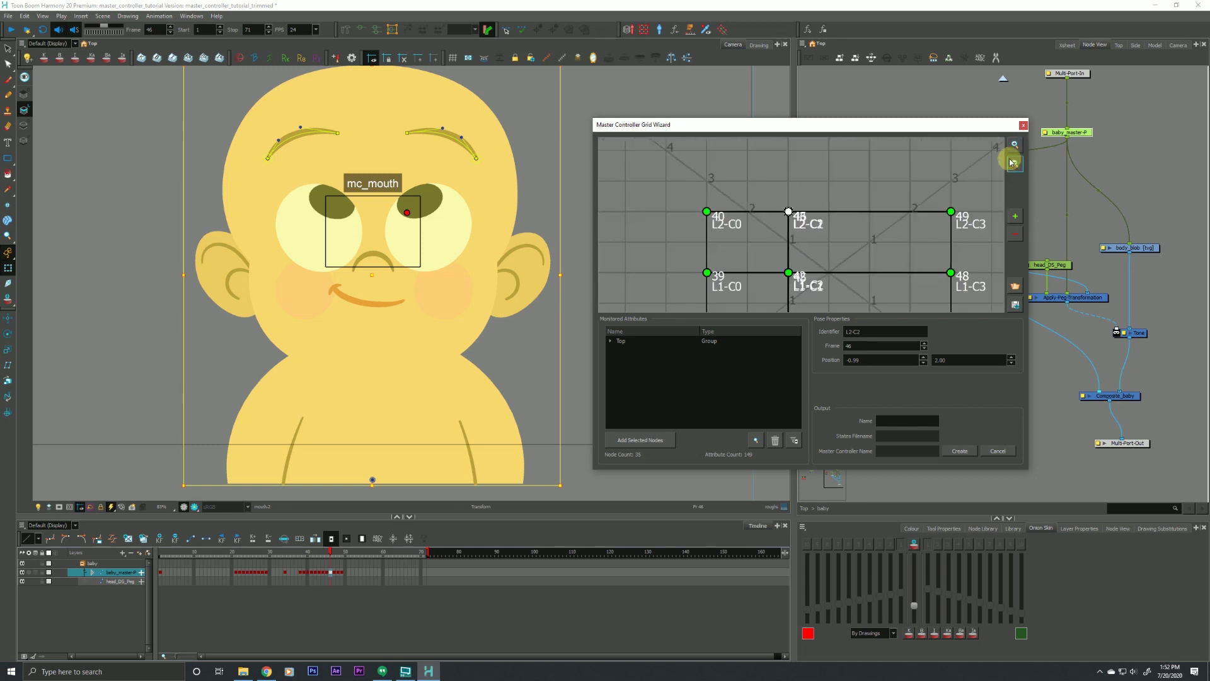
drag(751, 123, 748, 111)
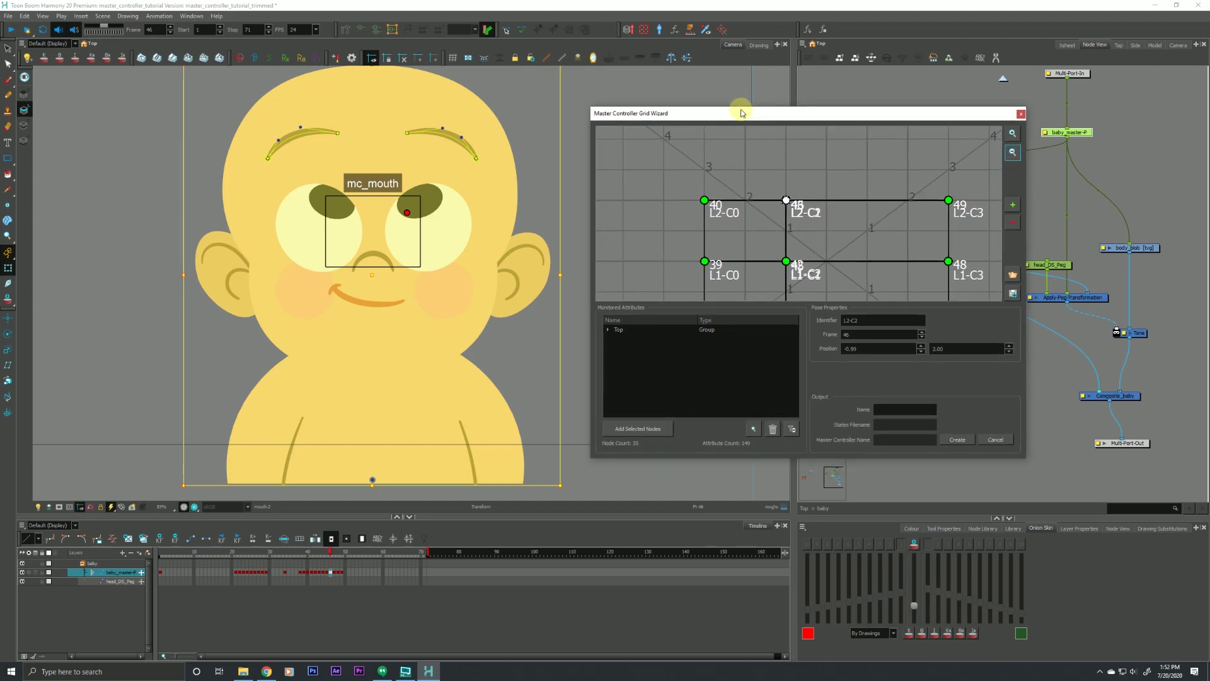
click(1013, 152)
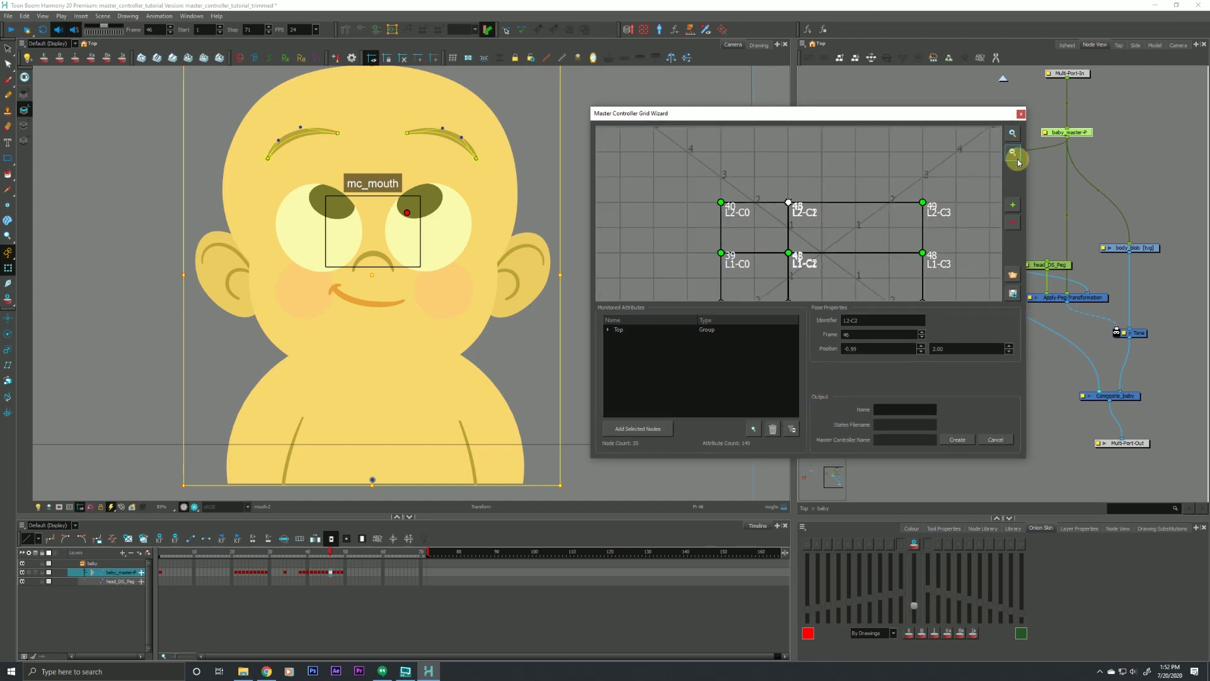
drag(704, 245, 673, 207)
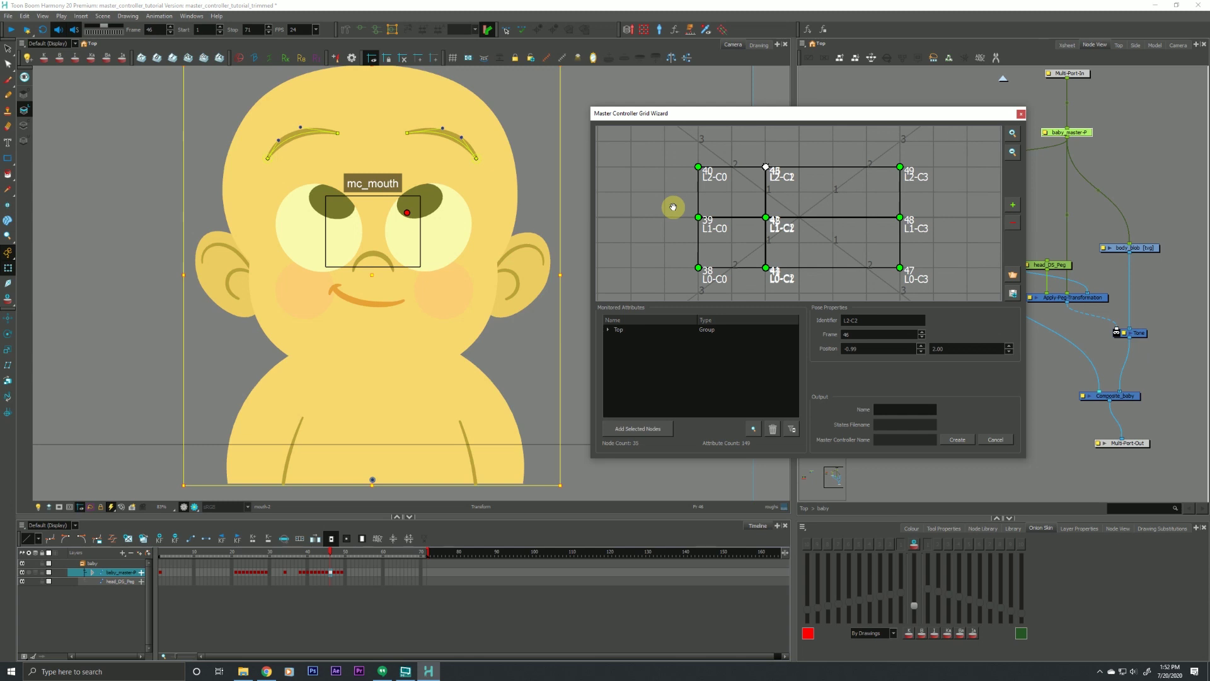
Set the horizontal position of grid point L2-C3 to 1.00 so its column closes up the grid
click(900, 168)
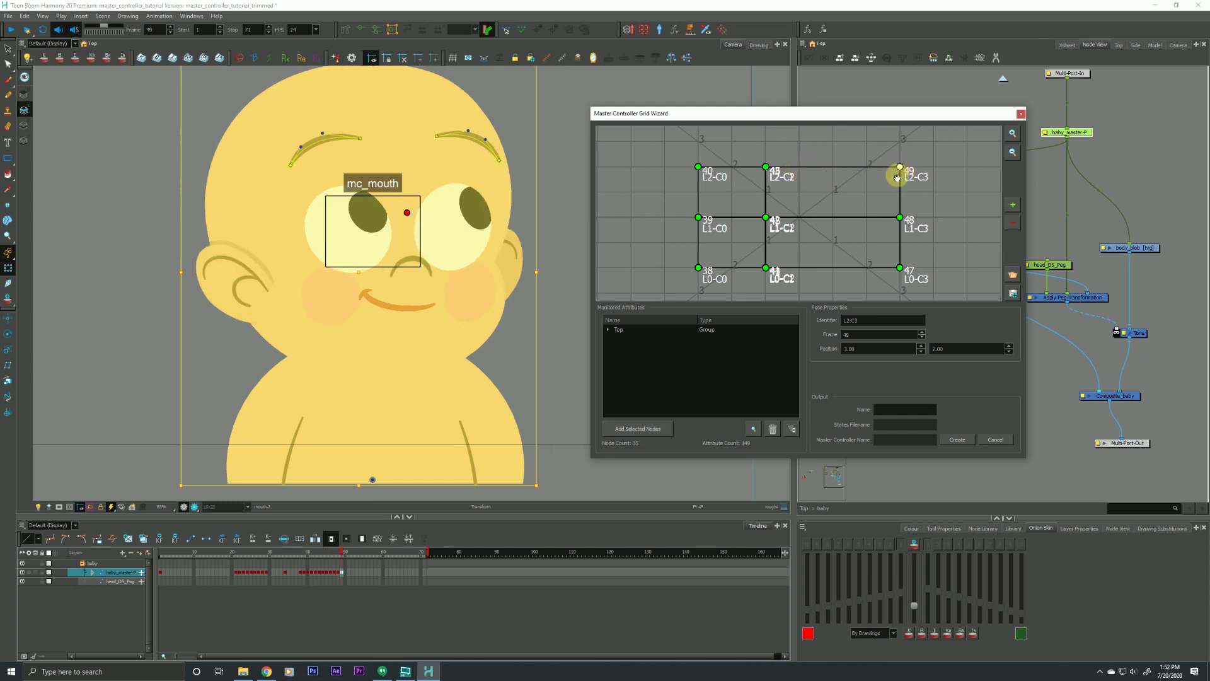
click(852, 348)
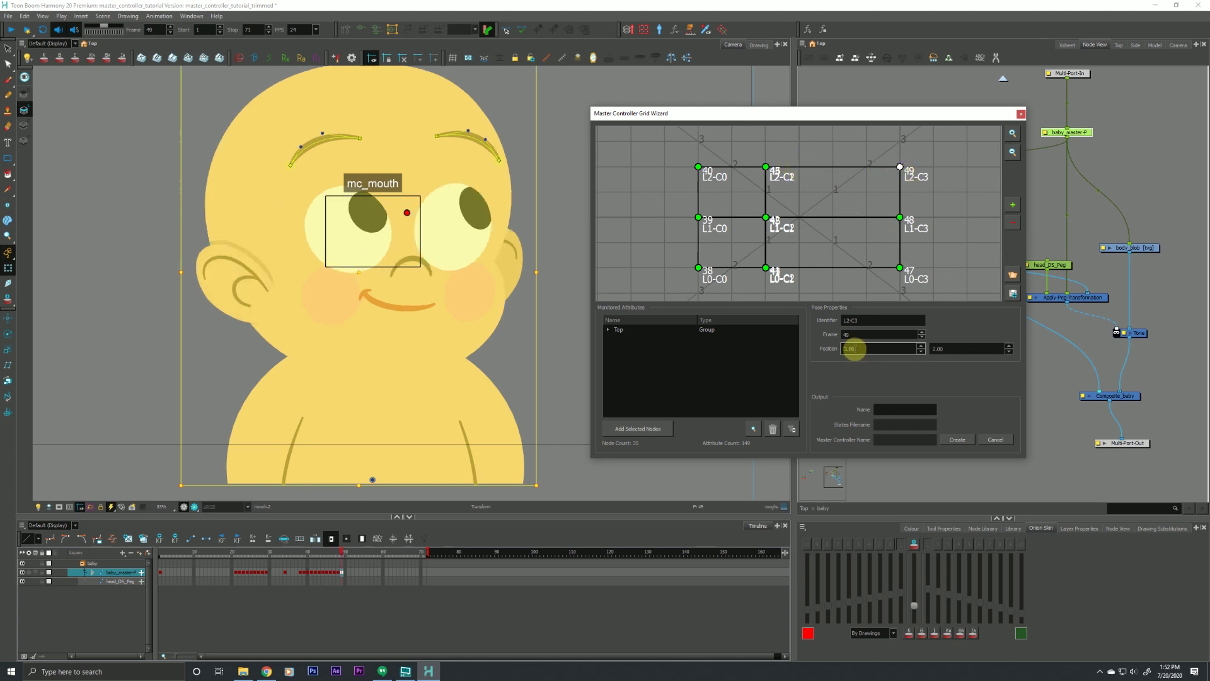
key(BackSpace)
text(2)
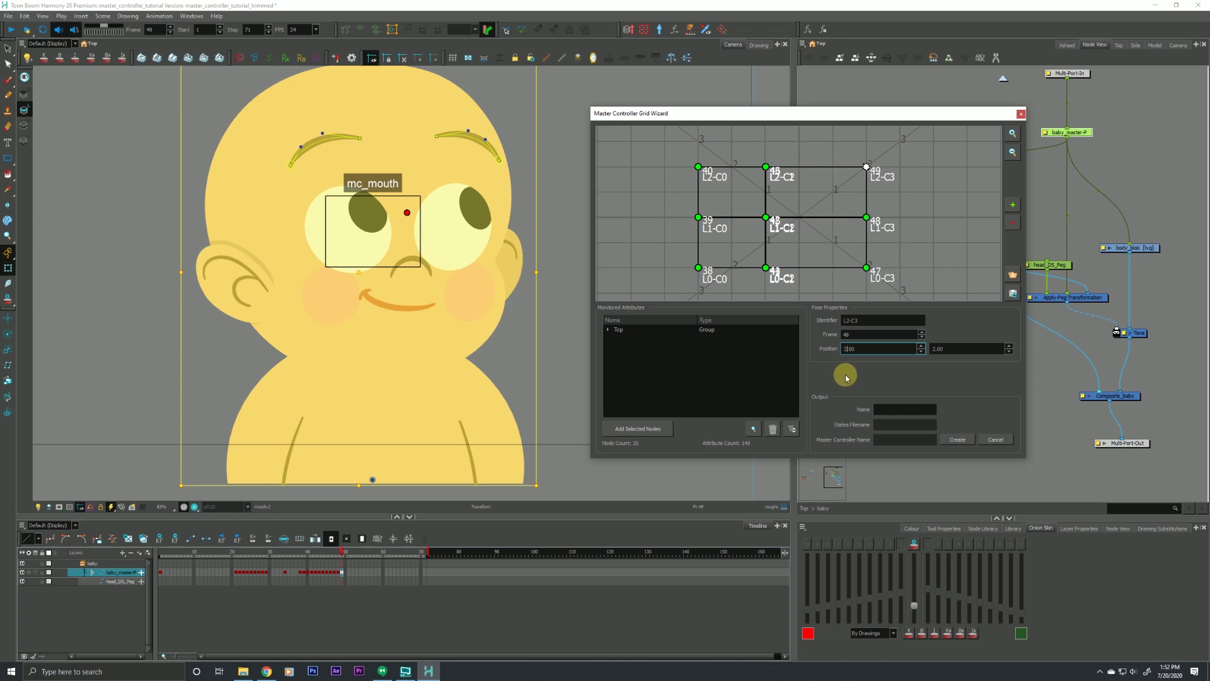
key(BackSpace)
text(1)
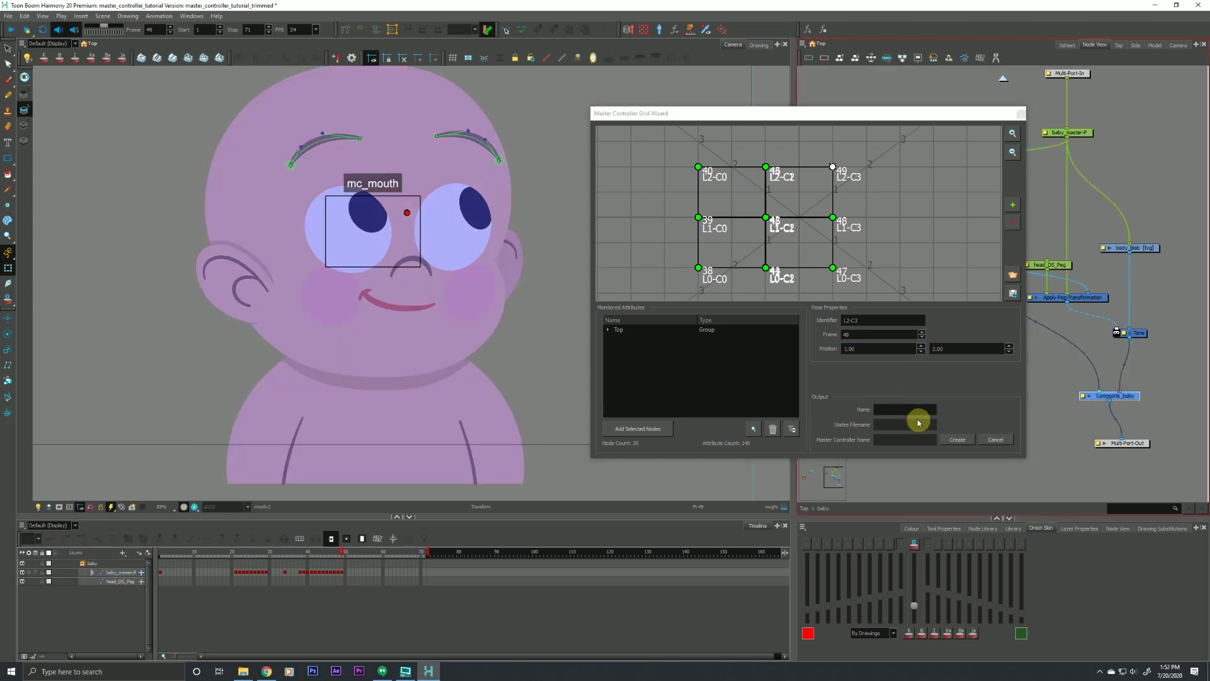
Create the master controller with the name mouth_flip, save its poses file as mouth_flip, and close the grid wizard
click(897, 412)
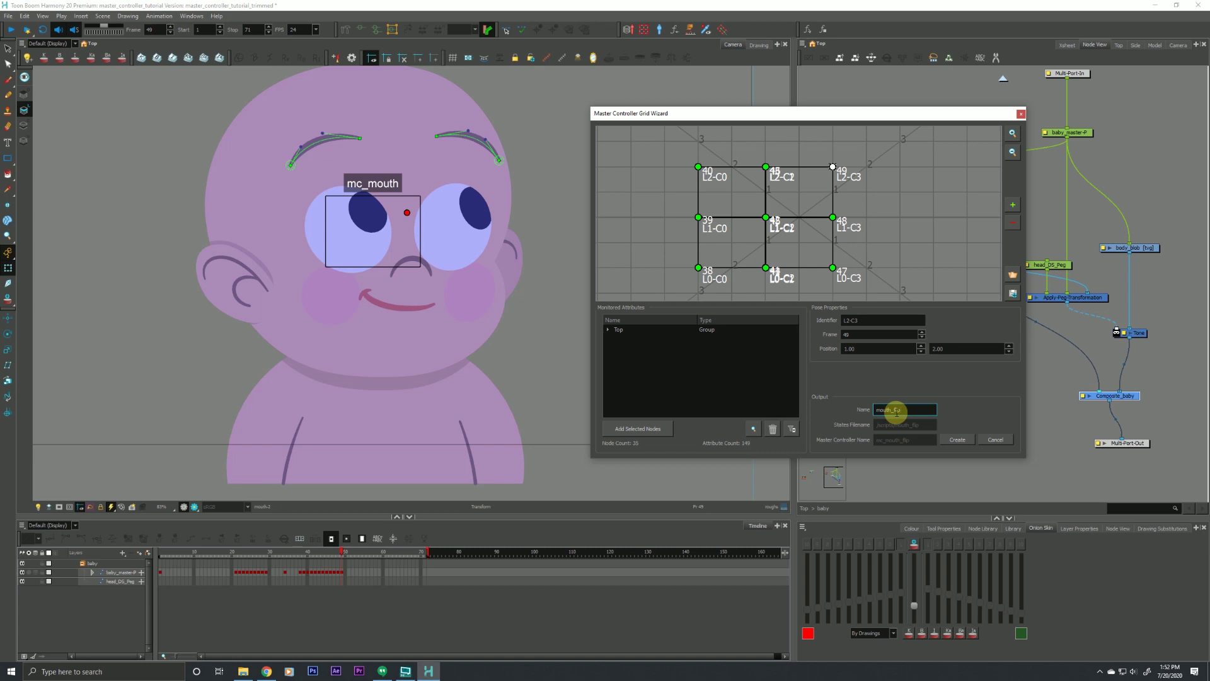
click(959, 440)
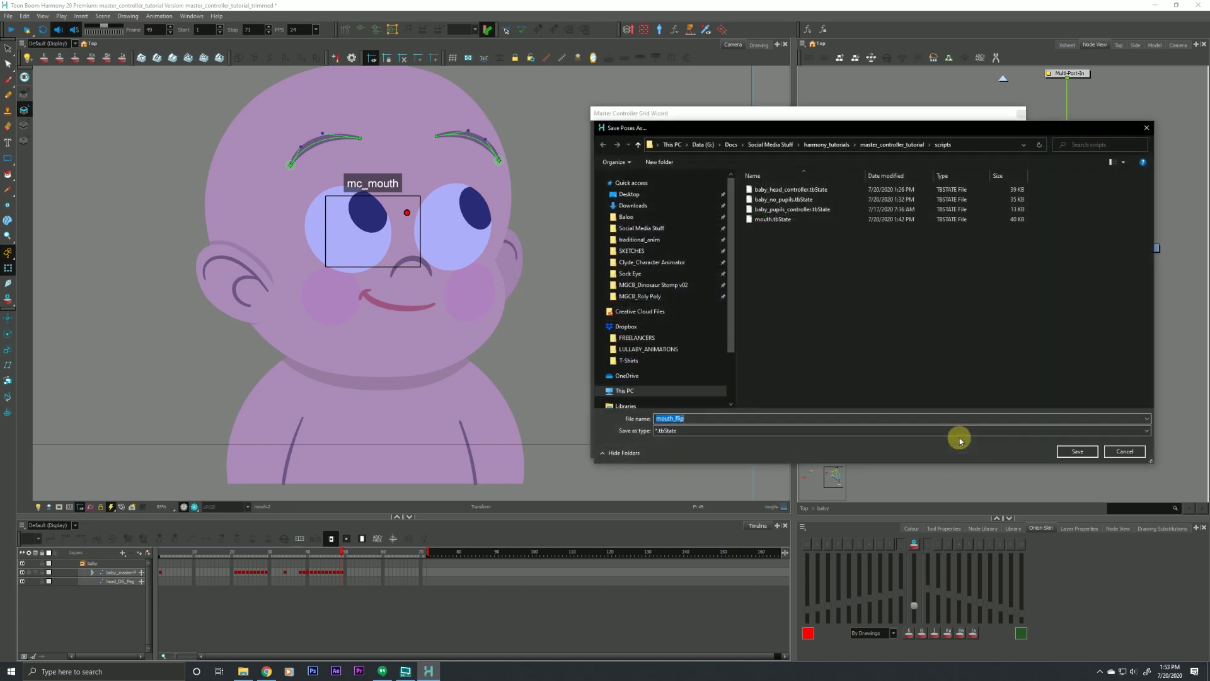
click(1078, 451)
click(1021, 114)
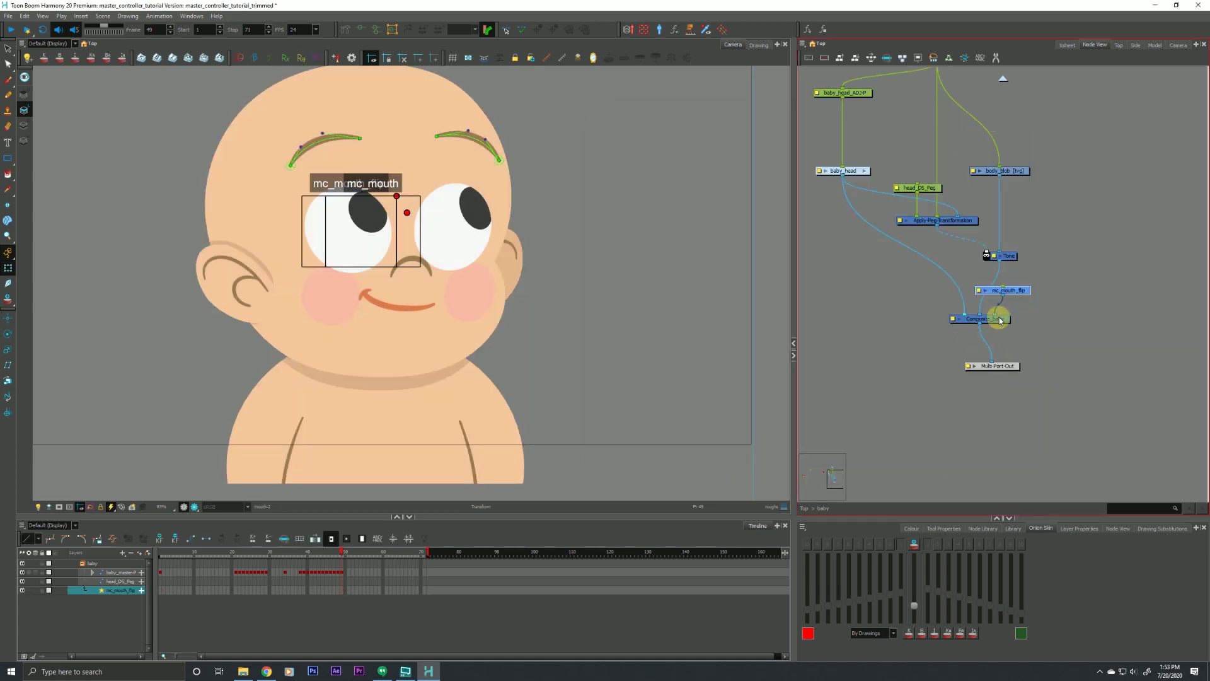
Place the mc_mouth_flip node beside the baby_head group, add a parent peg, and connect that peg to baby_head_ADJ-P
drag(1000, 321, 873, 286)
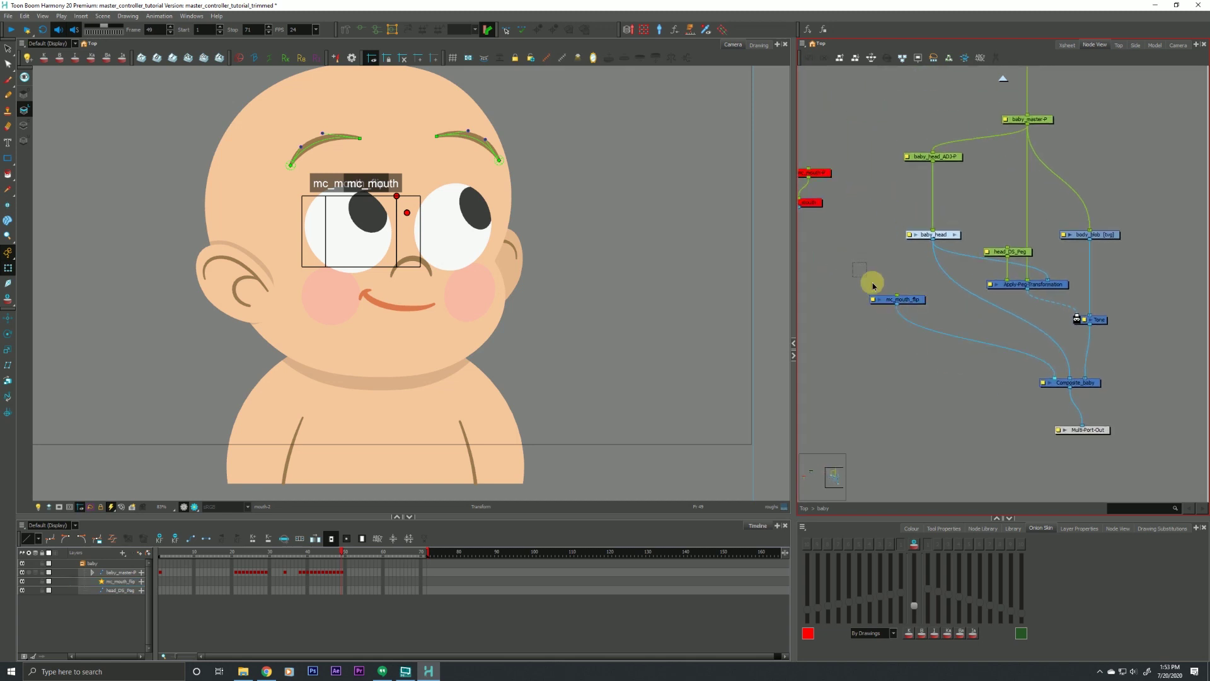
key(ctrl+p)
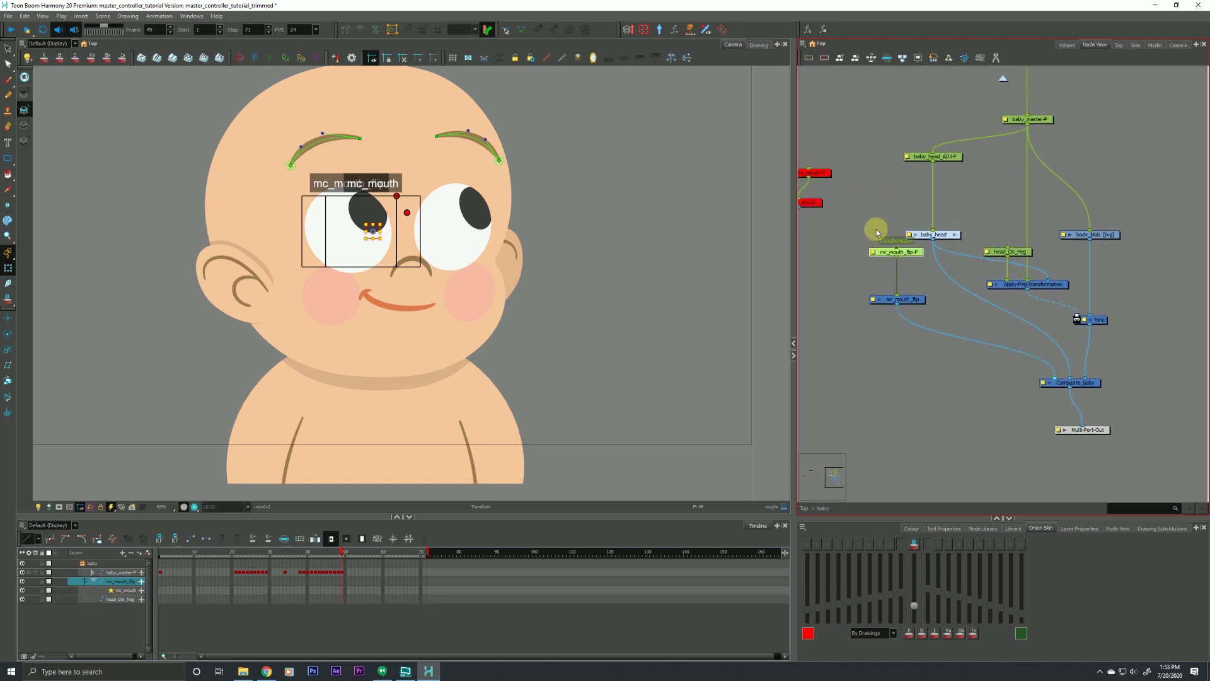
drag(876, 232, 920, 308)
drag(896, 252, 851, 227)
drag(928, 166, 851, 224)
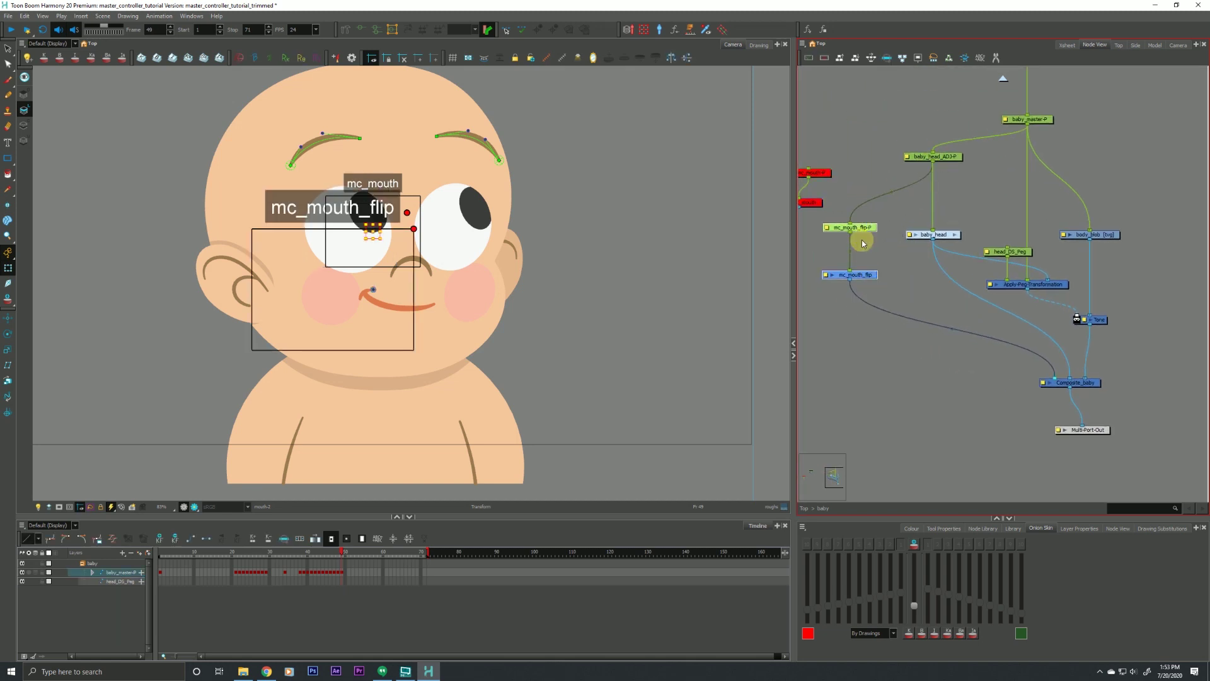
Show only the mc_mouth_flip controller and move it to the left of the baby with animating temporarily turned off
click(232, 391)
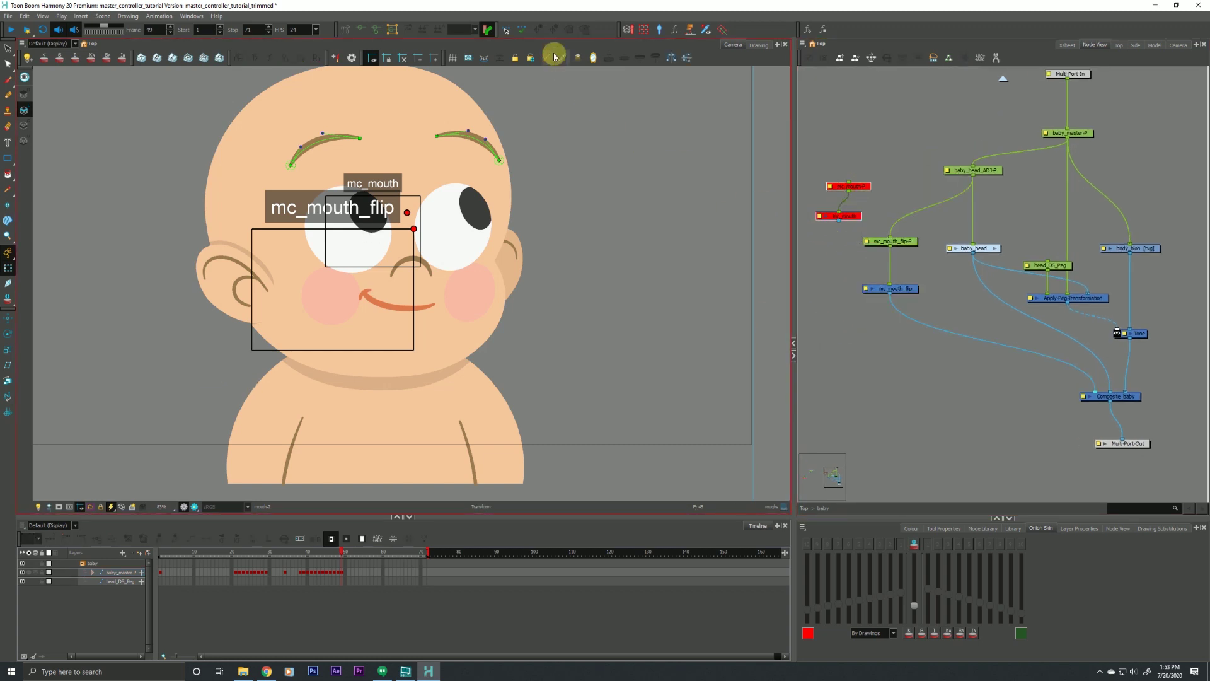
click(866, 288)
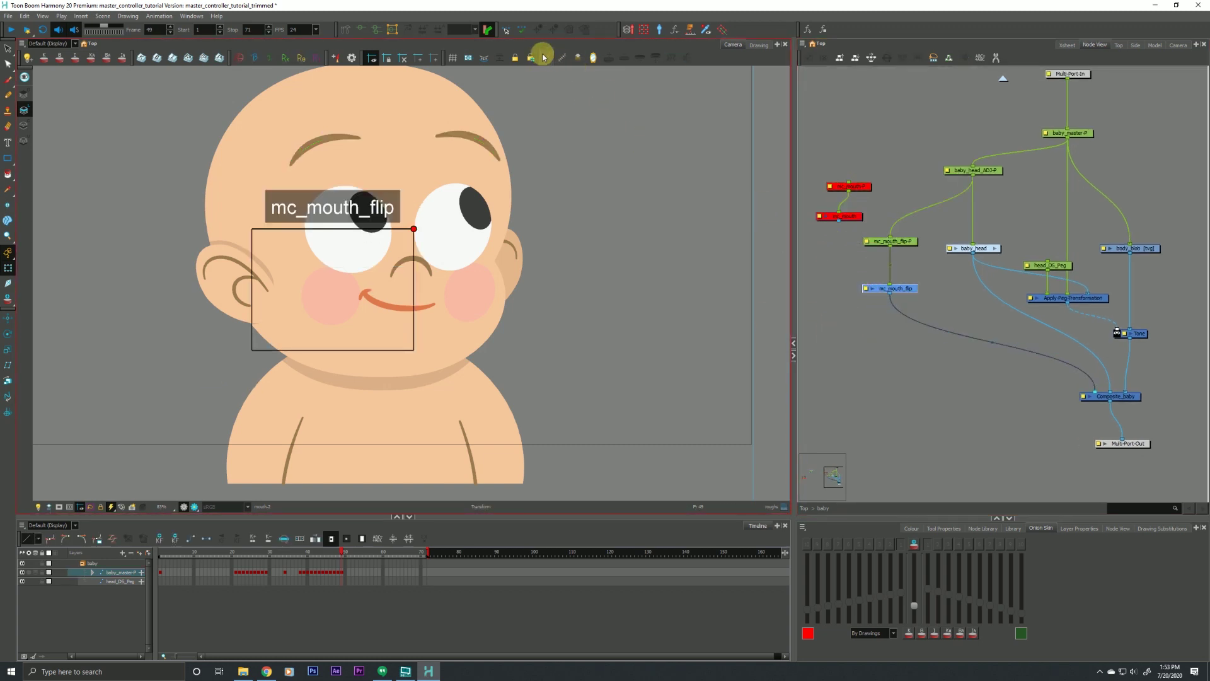
click(8, 253)
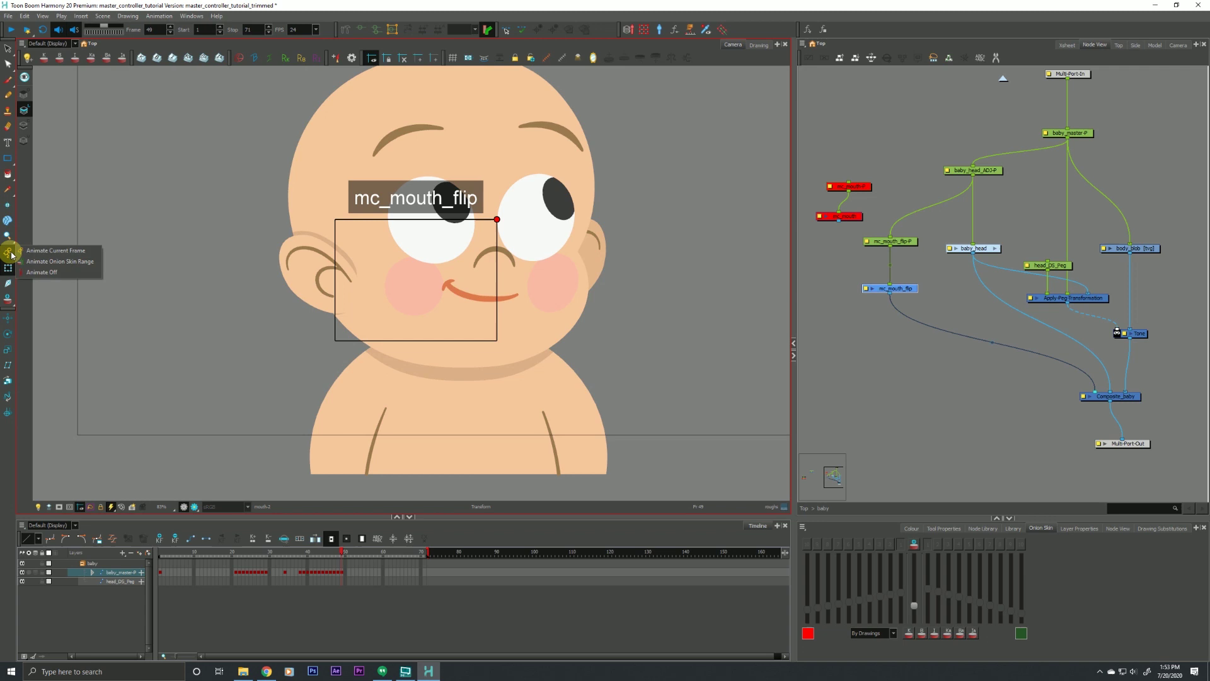
click(35, 272)
click(827, 271)
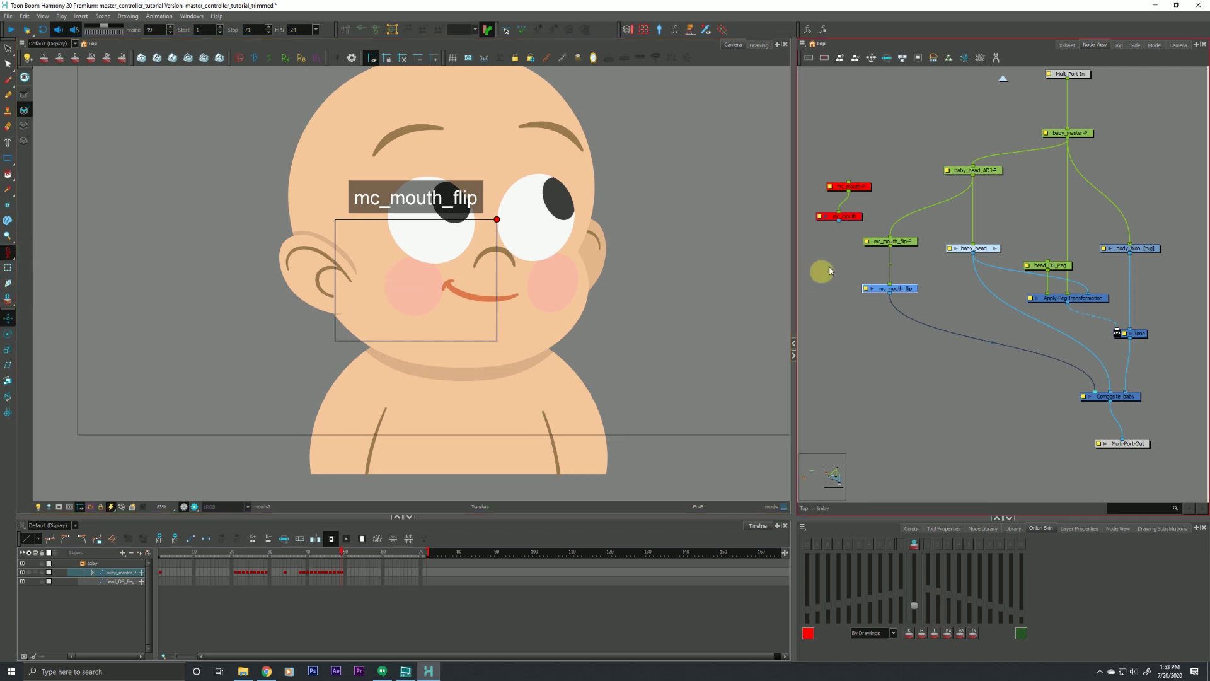
drag(470, 276, 225, 367)
click(11, 269)
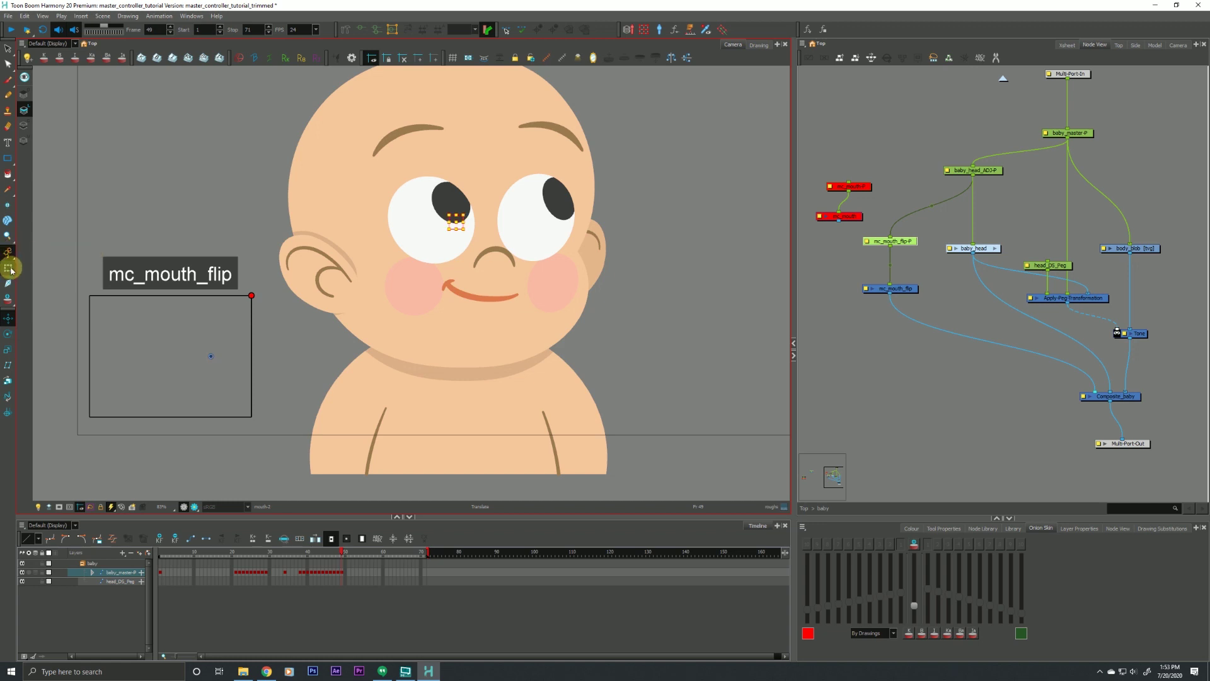
drag(261, 432, 246, 428)
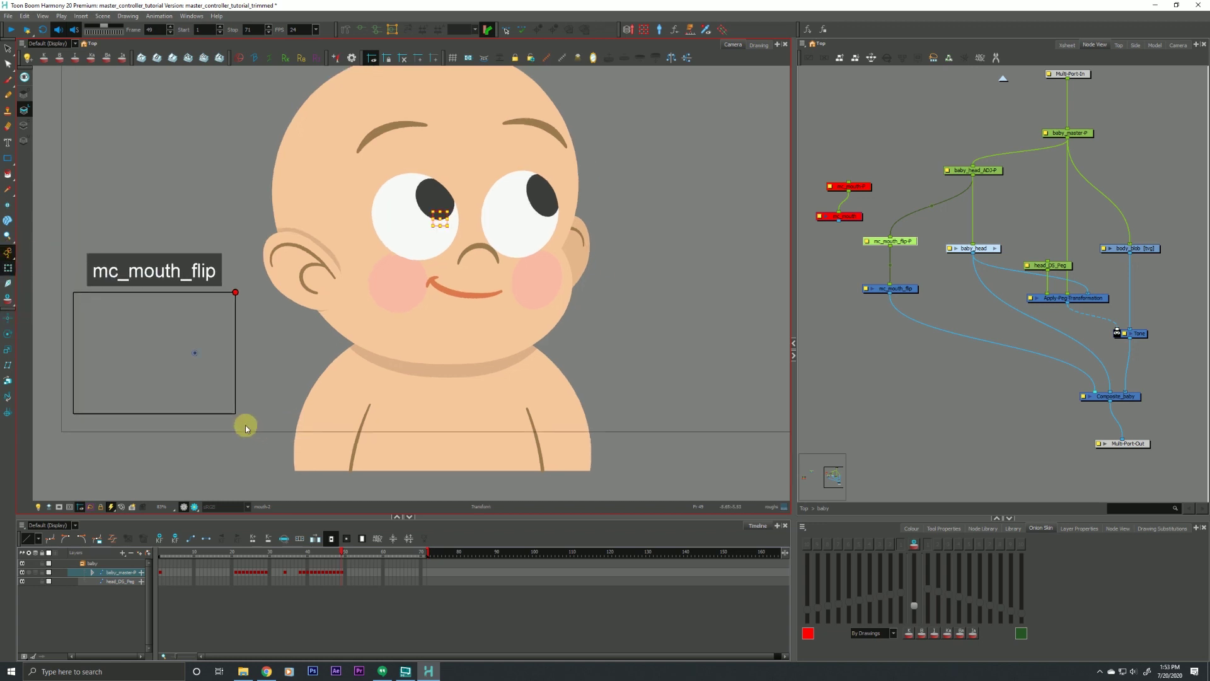
Add a keyframe with the front-facing, upward-looking pose at frame 60 of the baby_master-P layer
click(286, 573)
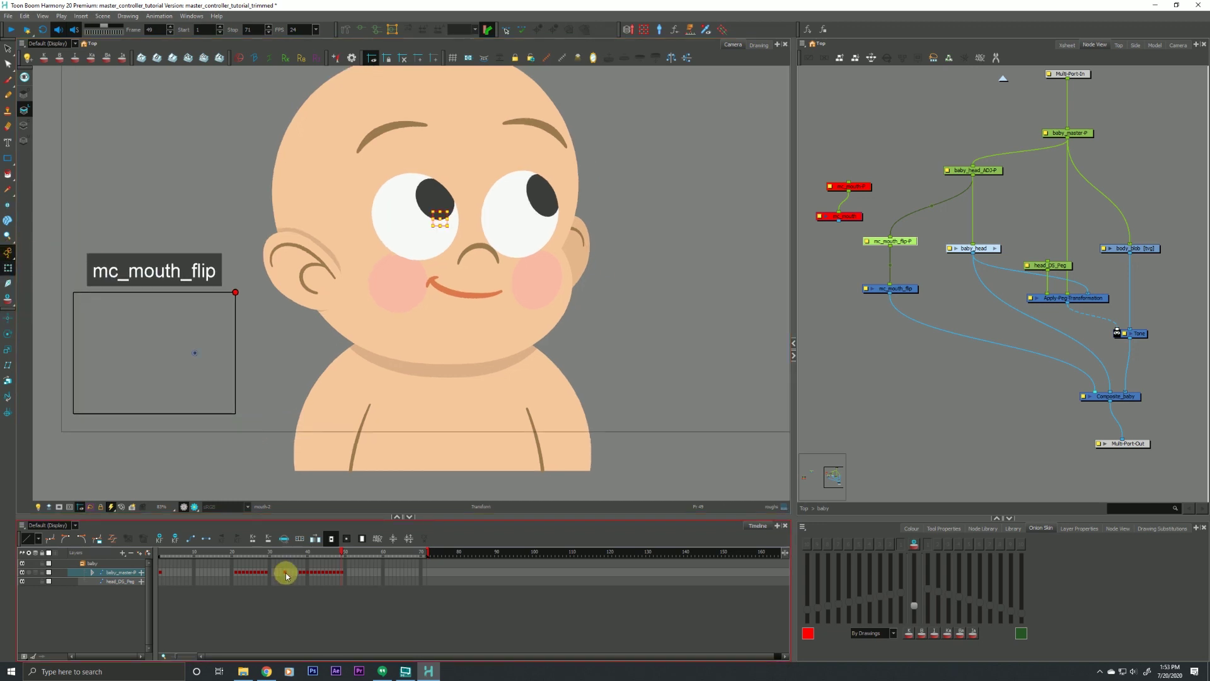
click(328, 572)
click(382, 574)
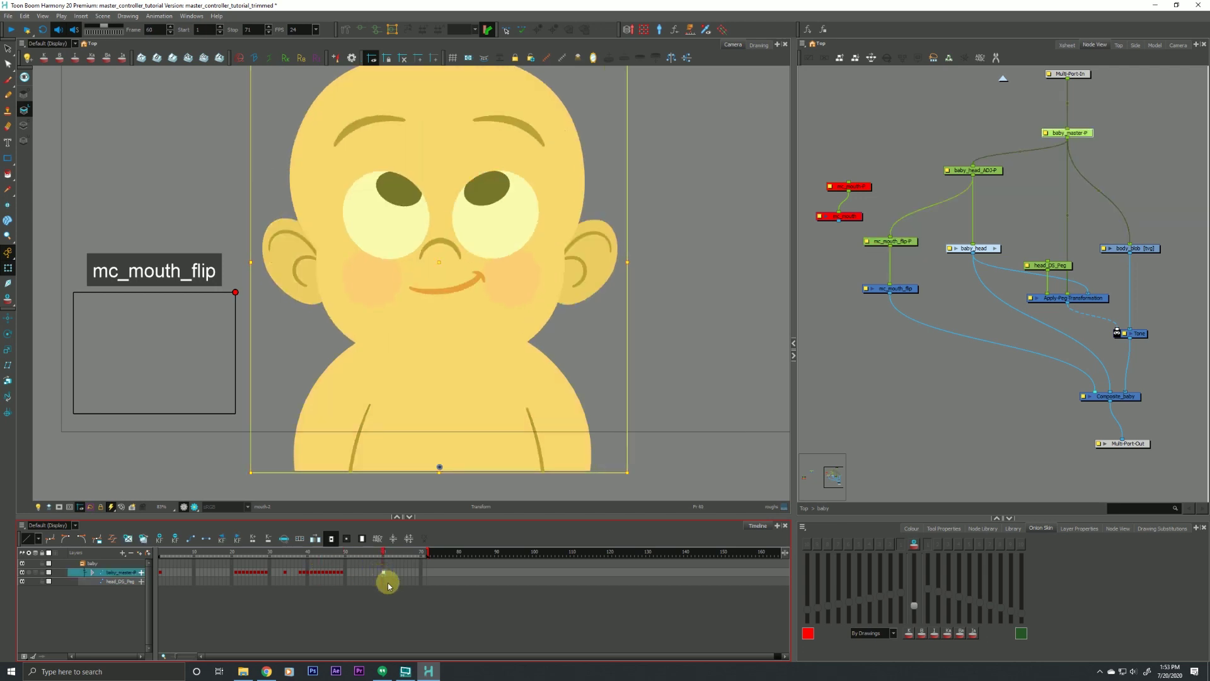
Test the mc_mouth_flip controller by moving its handle from the upper-right corner to the middle and back and forth across the centre
click(181, 386)
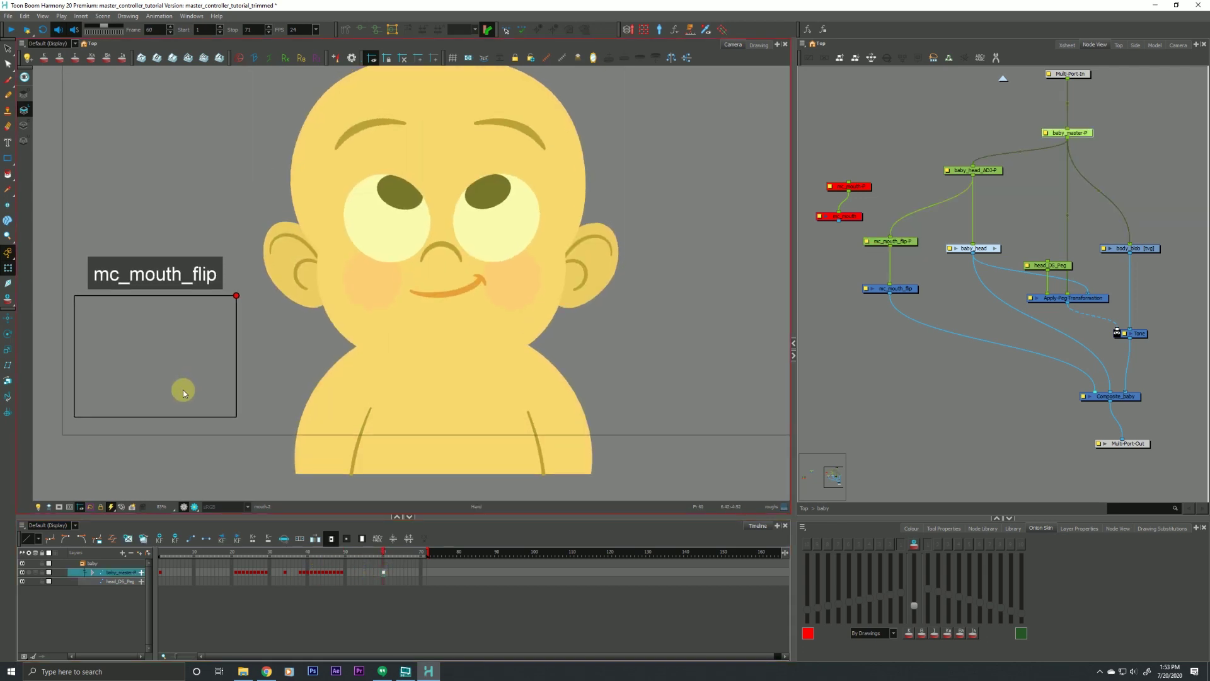
click(329, 566)
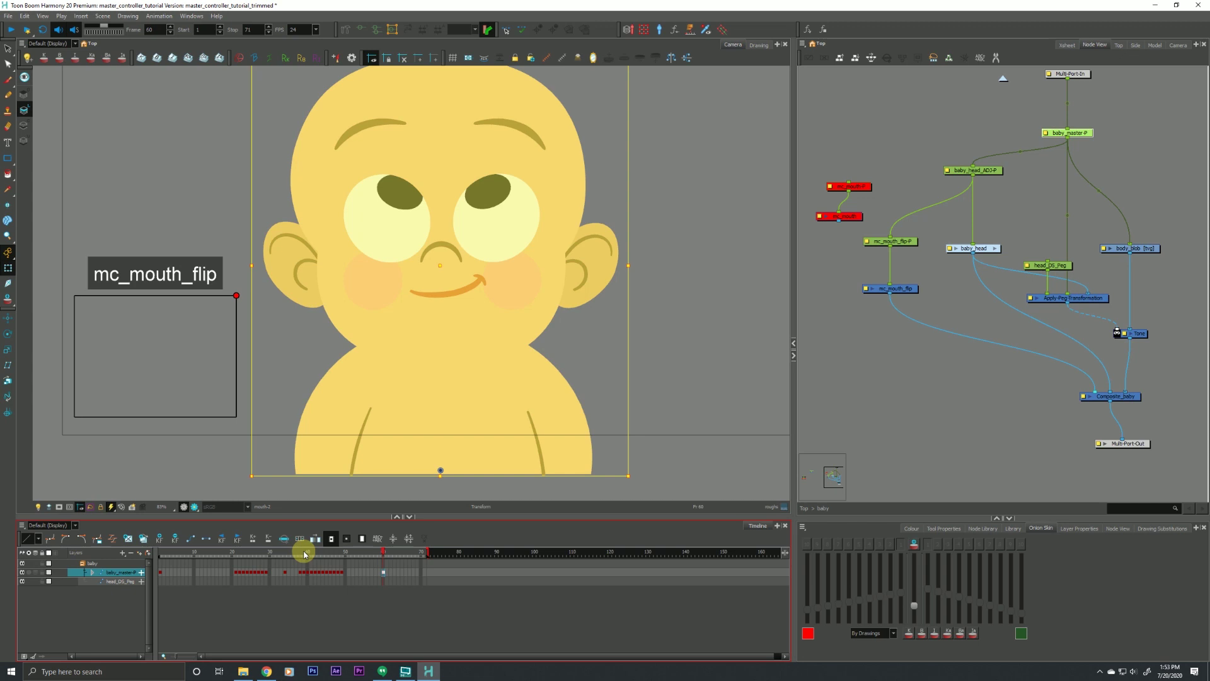
click(849, 406)
click(235, 296)
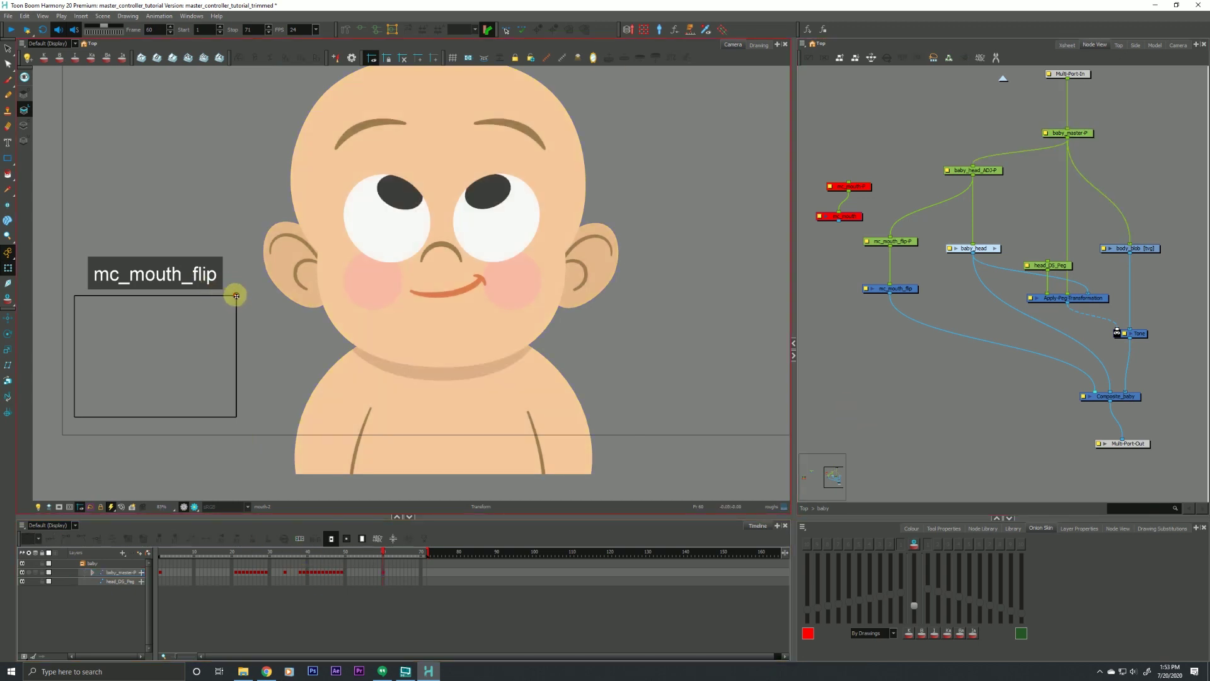
drag(236, 296, 161, 338)
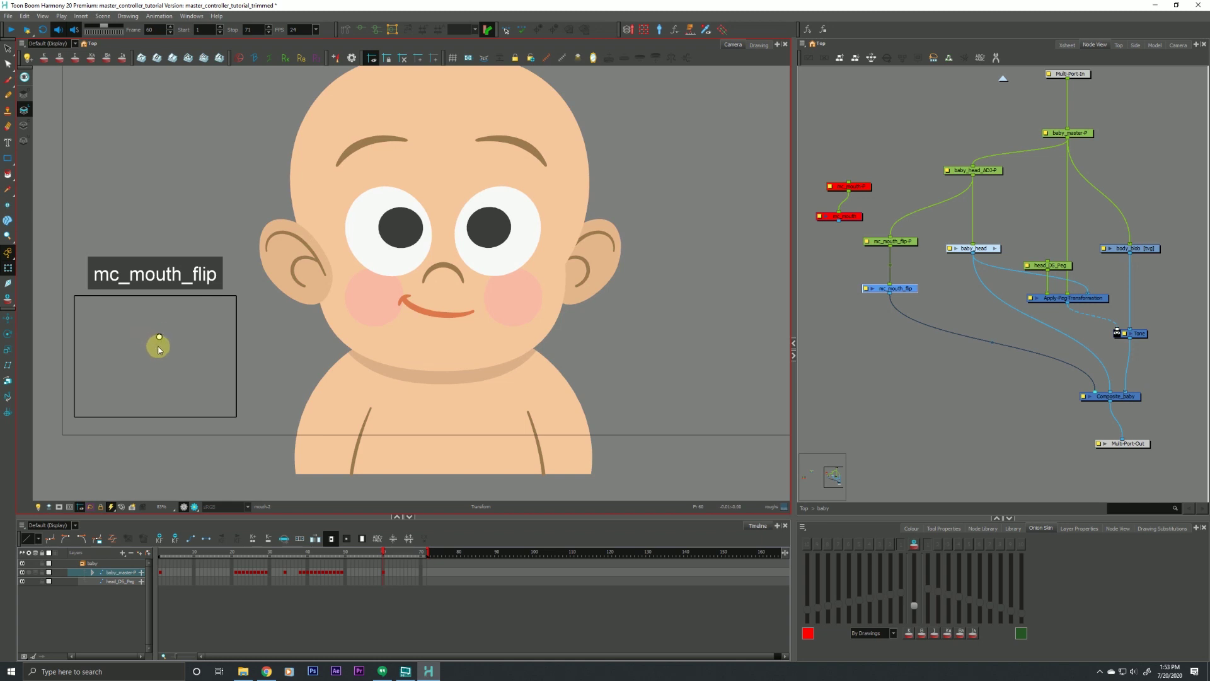
mouse_move(157, 338)
mouse_down()
mouse_move(120, 329)
mouse_move(168, 338)
mouse_move(148, 345)
mouse_up()
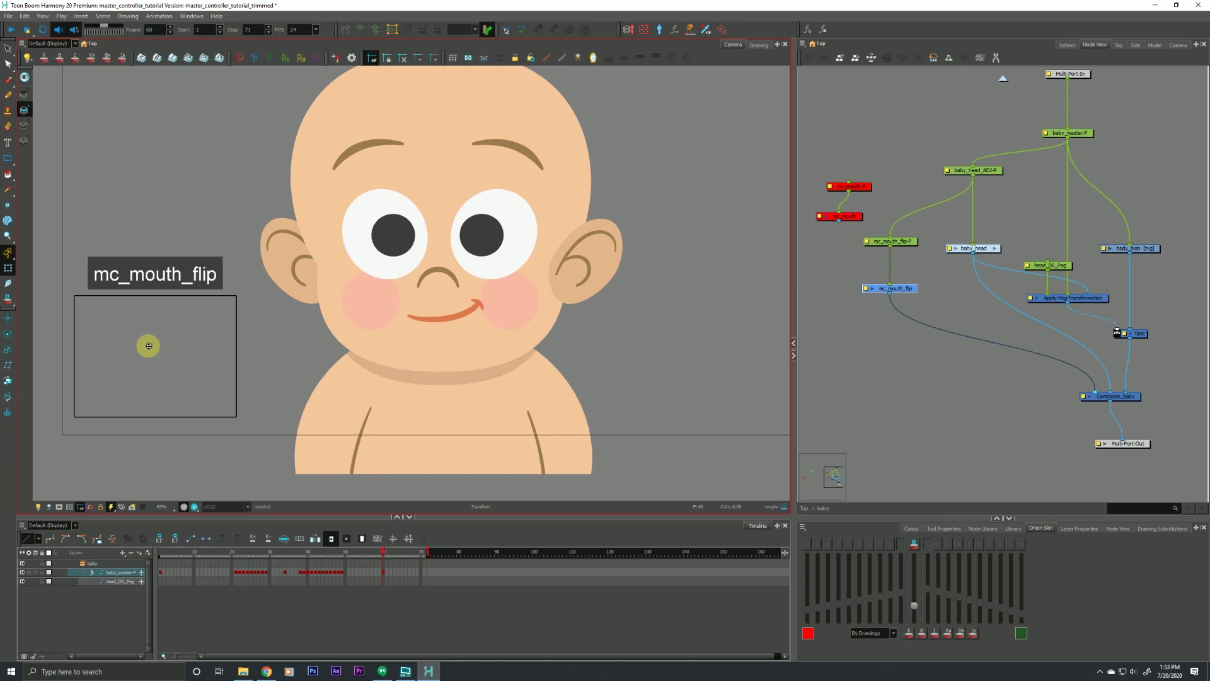
drag(148, 345, 153, 346)
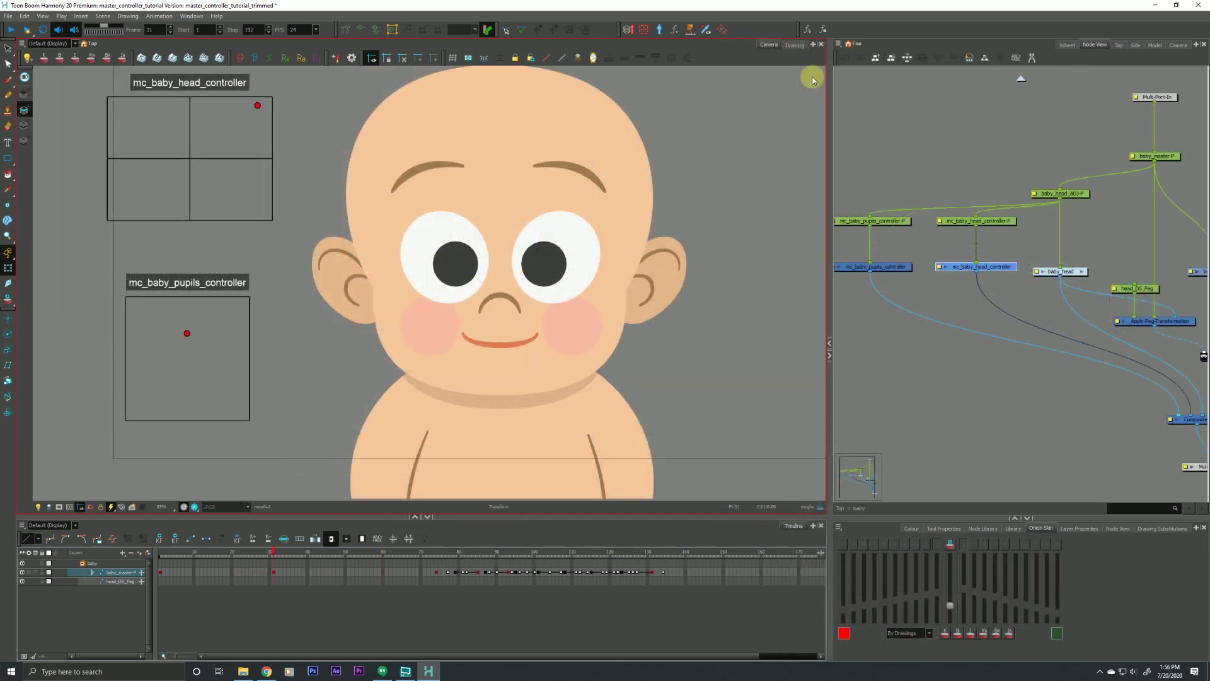
Open the layer properties of the mc_baby_head_controller node and enlarge the dialog to show more of its attributes
click(913, 397)
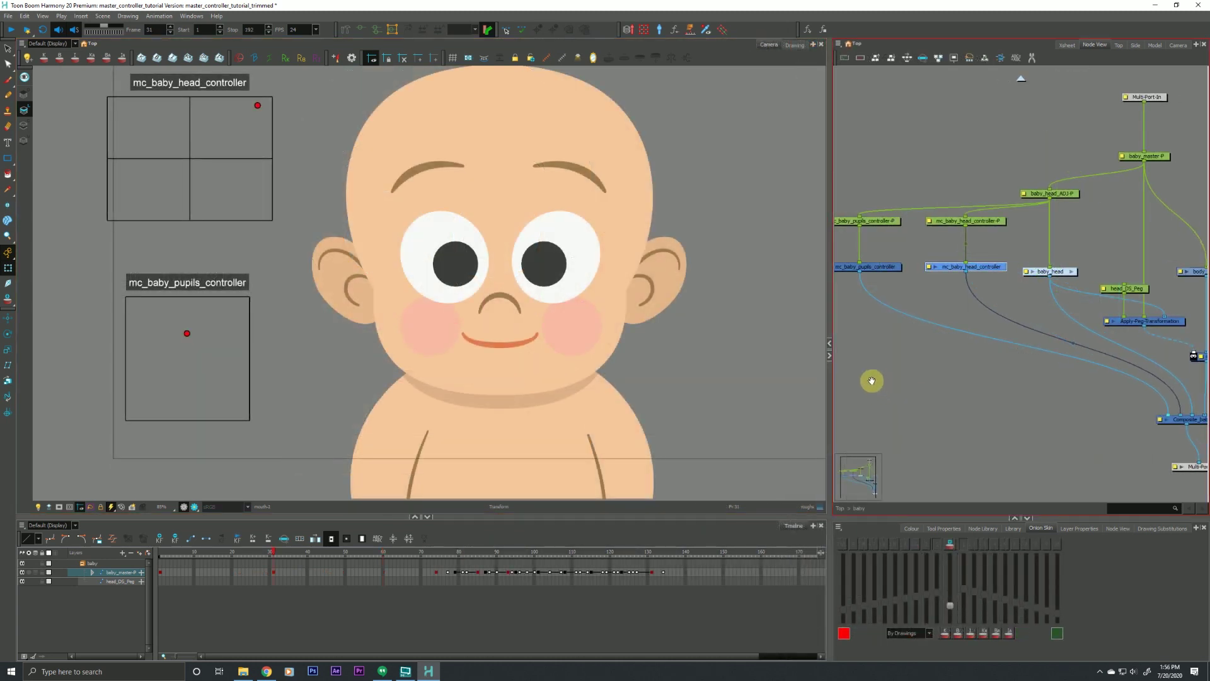
double_click(931, 267)
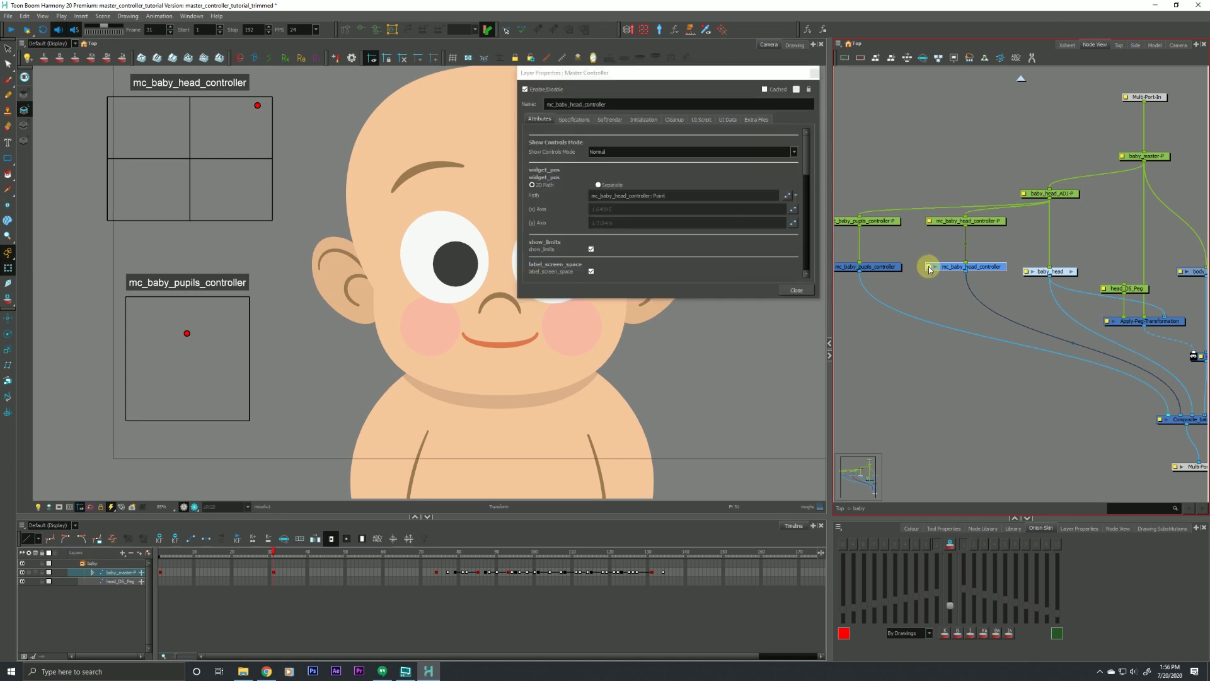
drag(654, 297, 656, 489)
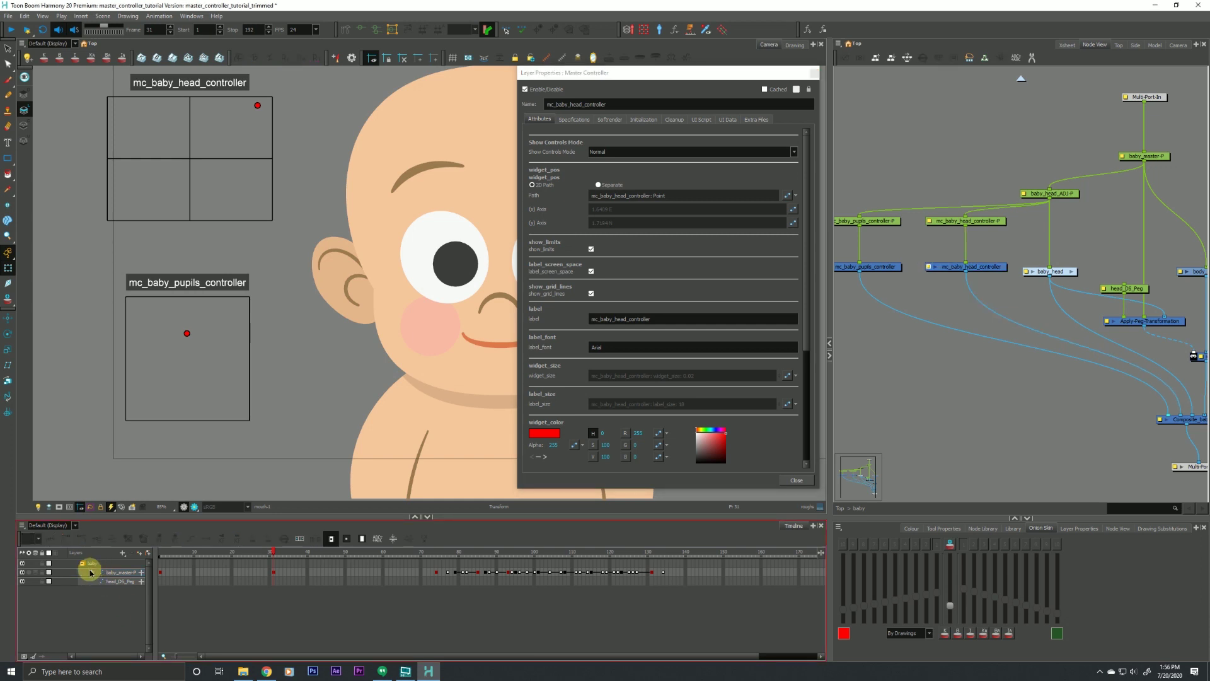
Inspect the controller layers nested under baby_master-P with a widened layer list, select the pupils controller layer, and collapse the hierarchy
click(95, 573)
click(93, 573)
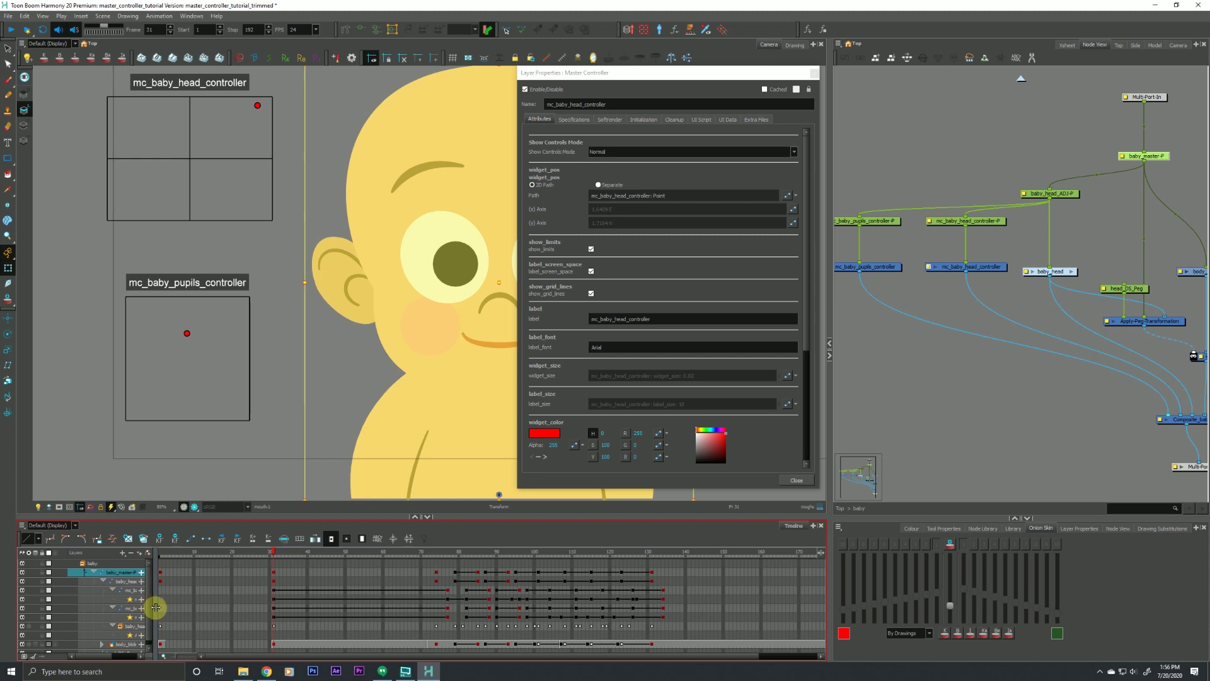
drag(153, 605, 257, 615)
click(176, 600)
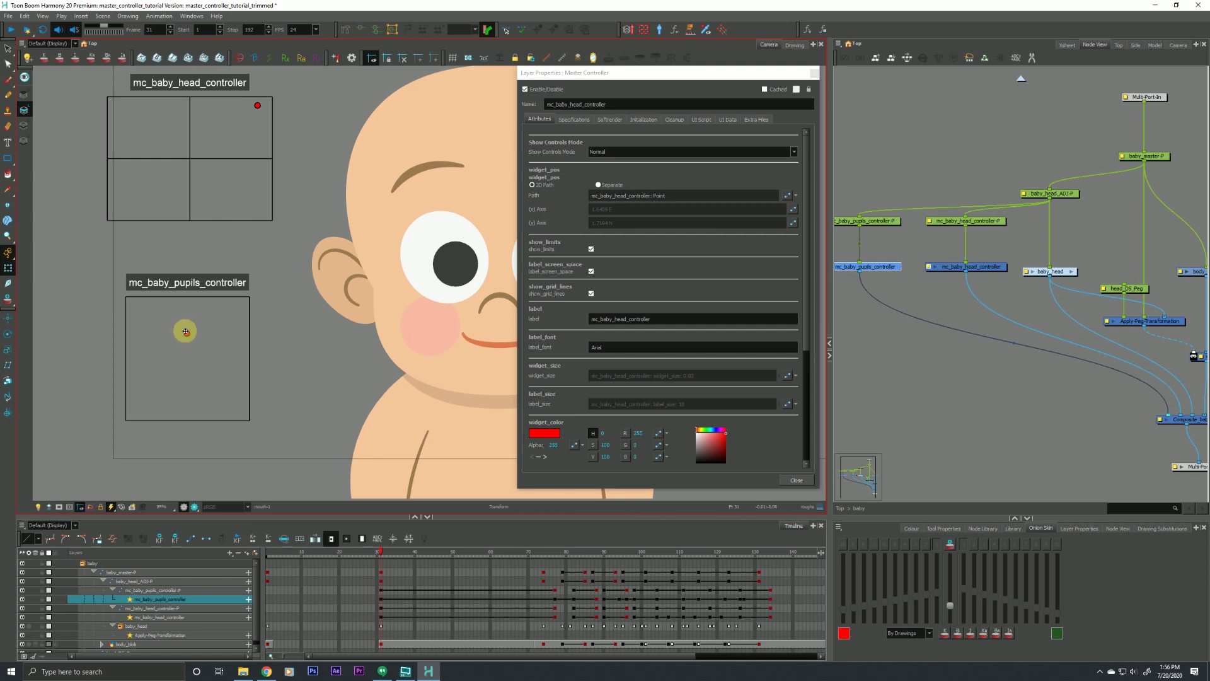
click(93, 571)
Review the attributes of mc_baby_head_controller, from its controls mode down to the label colours, and return to the controls mode setting
click(571, 75)
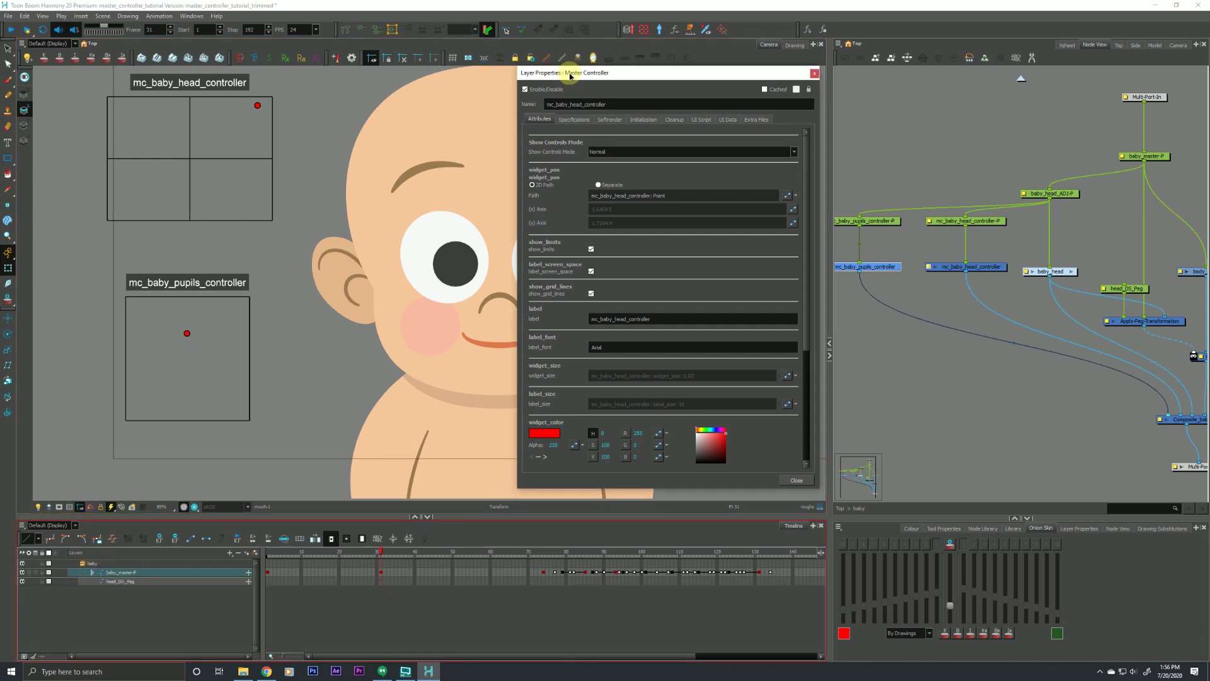
drag(570, 76, 562, 77)
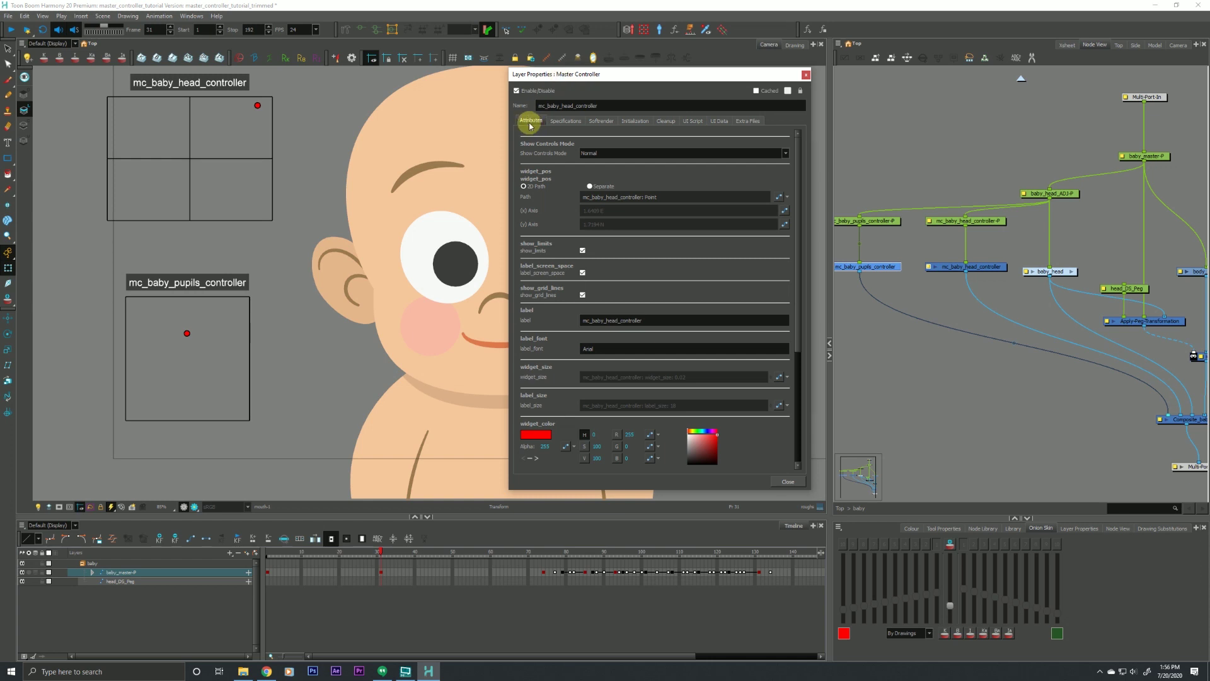
drag(800, 310, 806, 400)
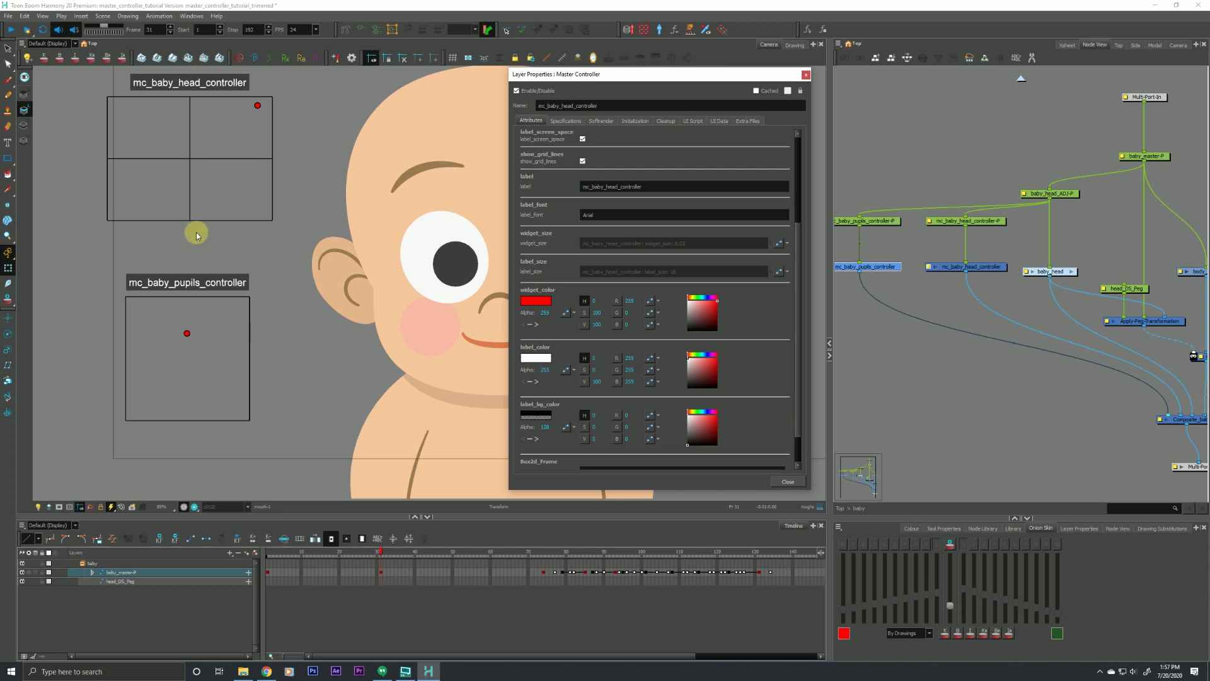
drag(798, 311, 796, 205)
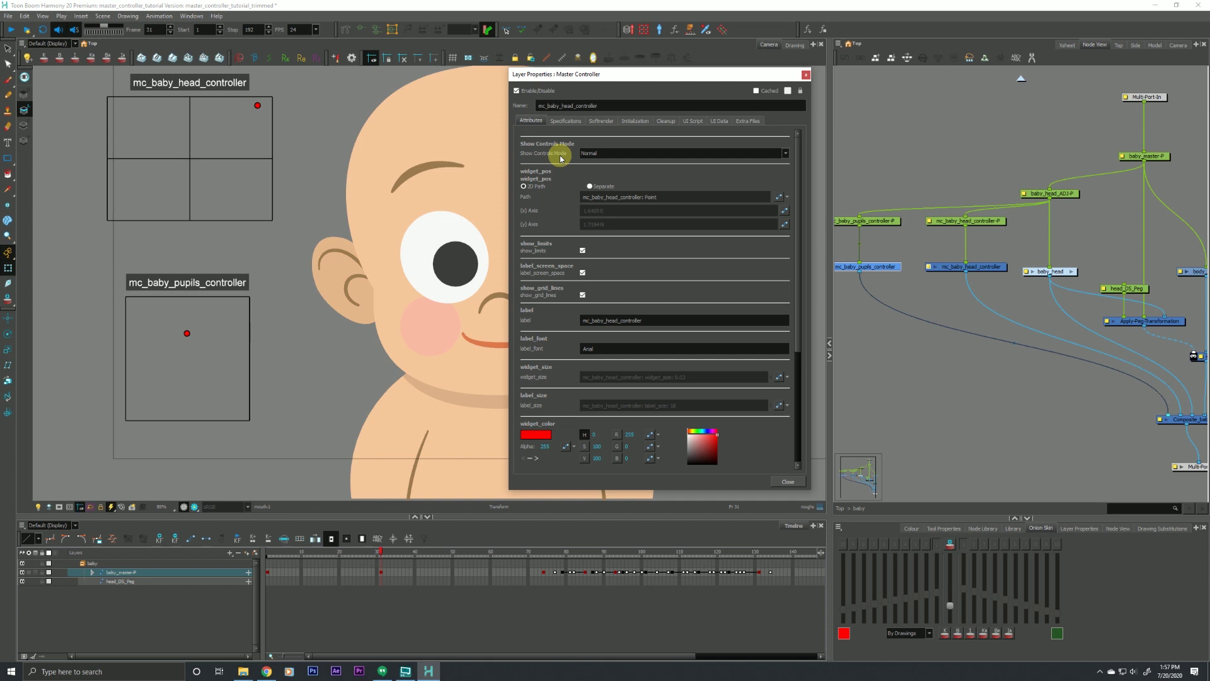
click(876, 258)
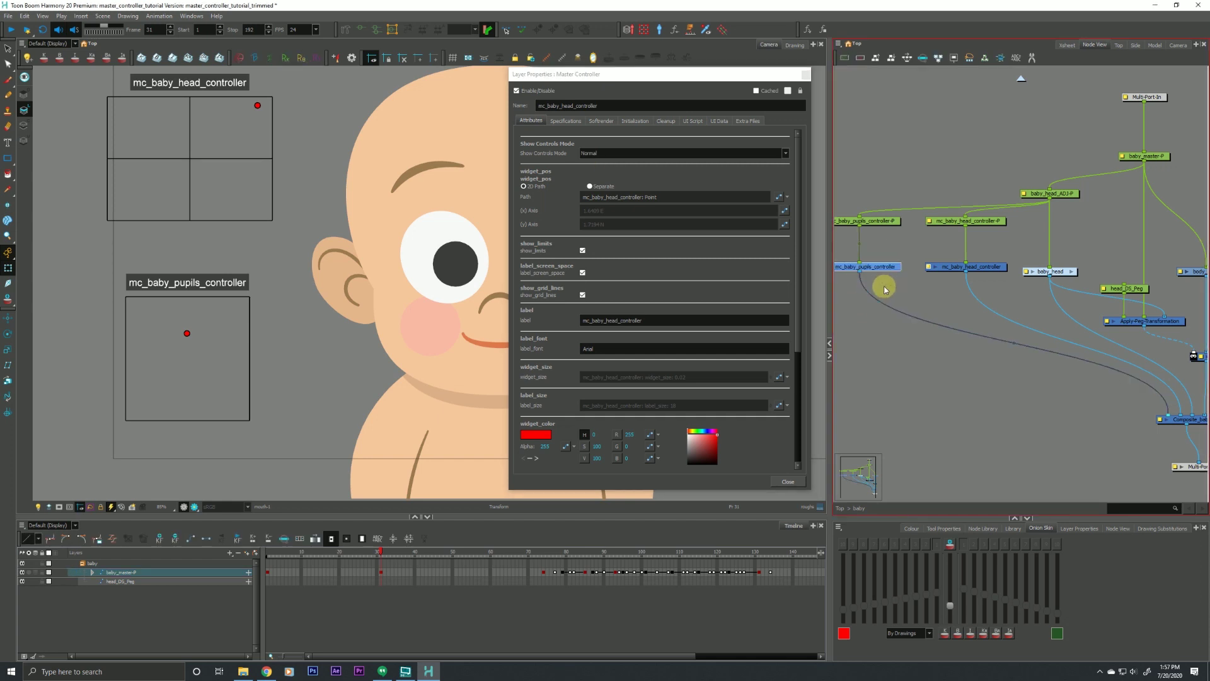
Try the On Load Show Controls Mode on mc_baby_head_controller and hide all controls
click(582, 154)
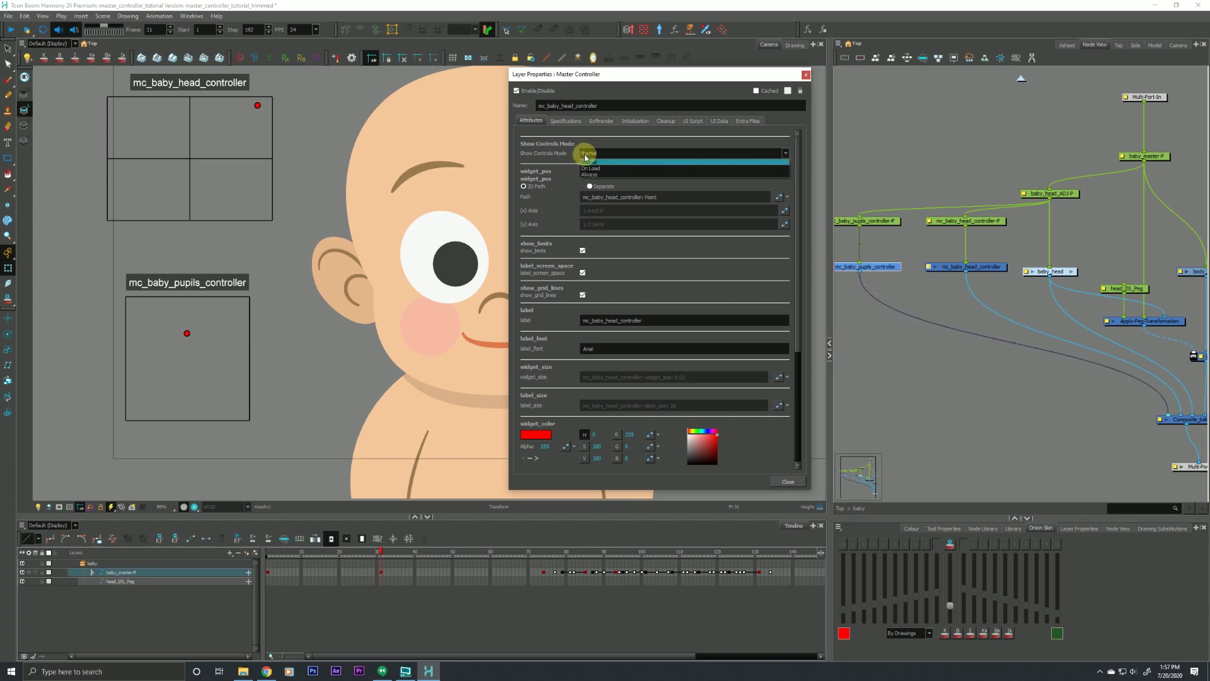
click(584, 169)
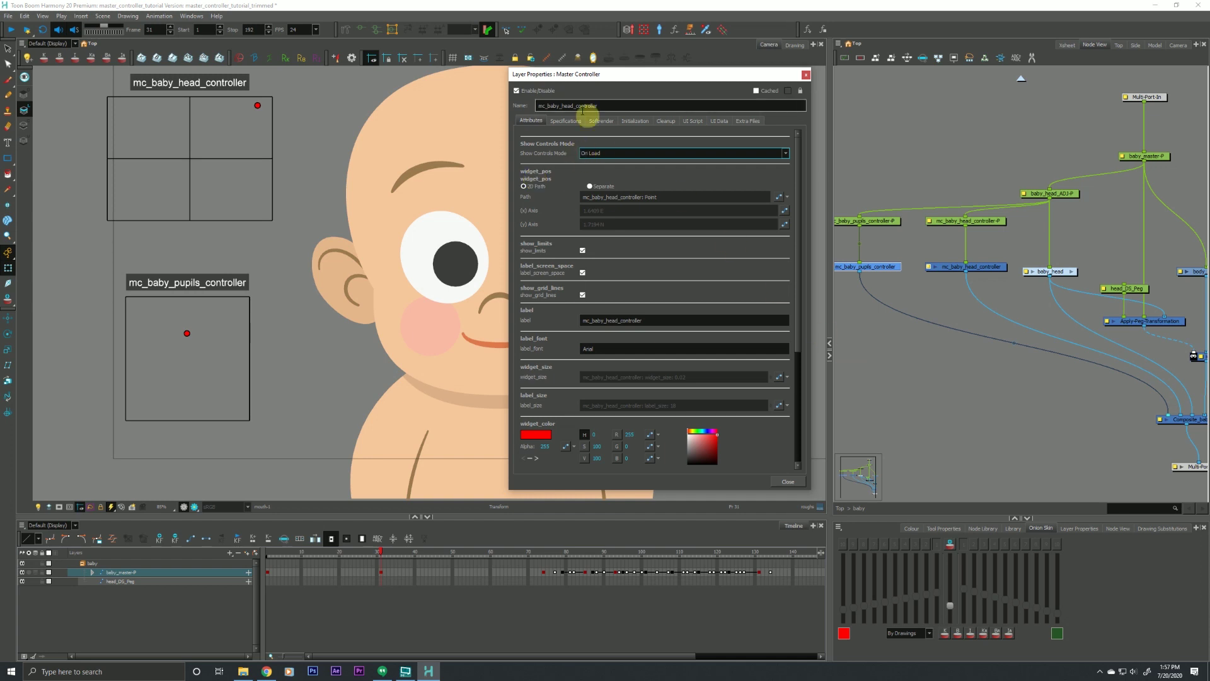
click(562, 59)
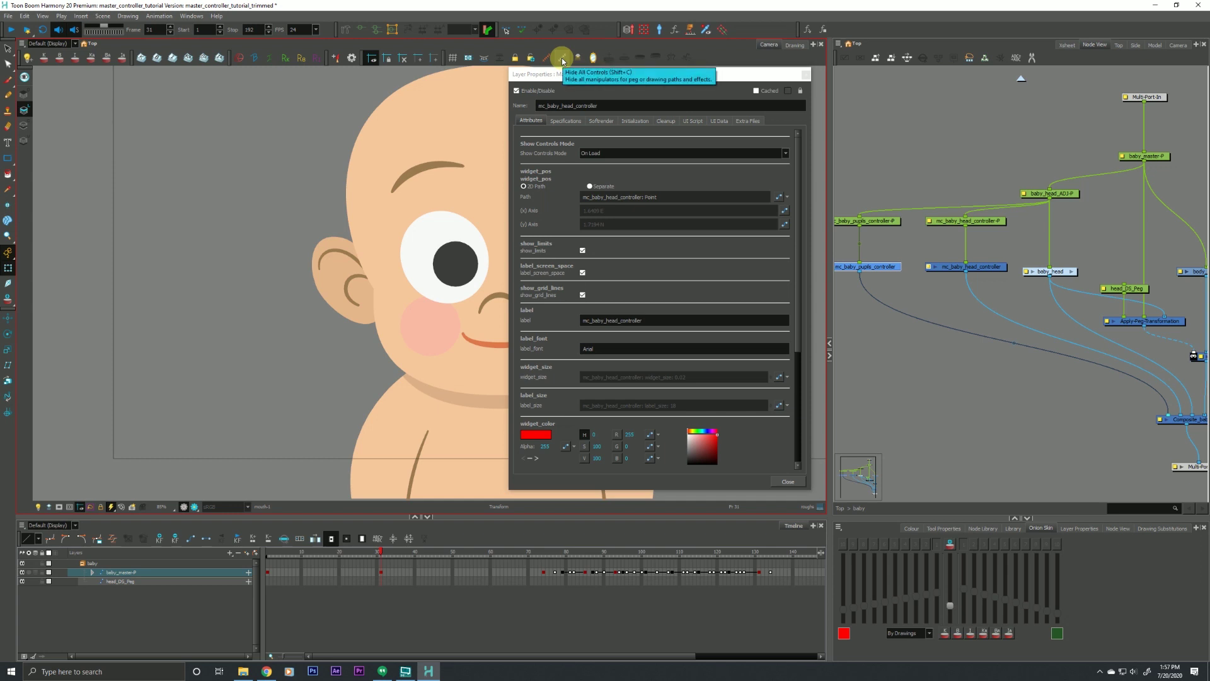
Try the Always Show Controls Mode on mc_baby_head_controller, show the controls again, and return the mode to Normal
click(584, 153)
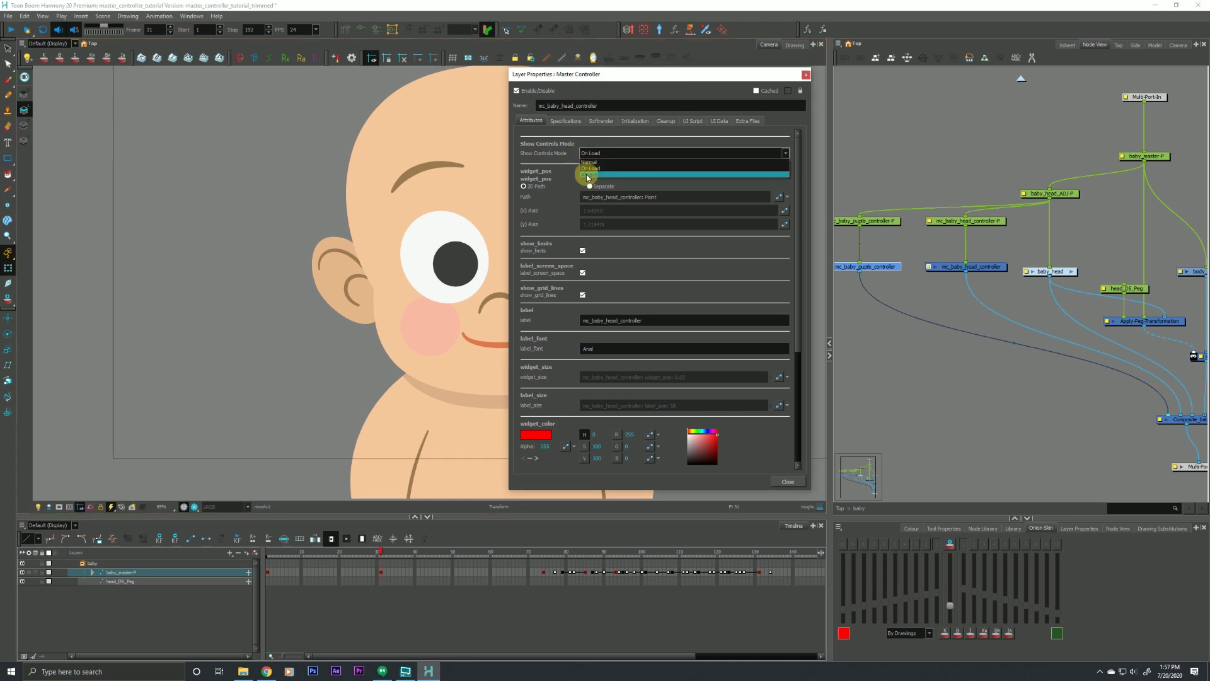
click(587, 175)
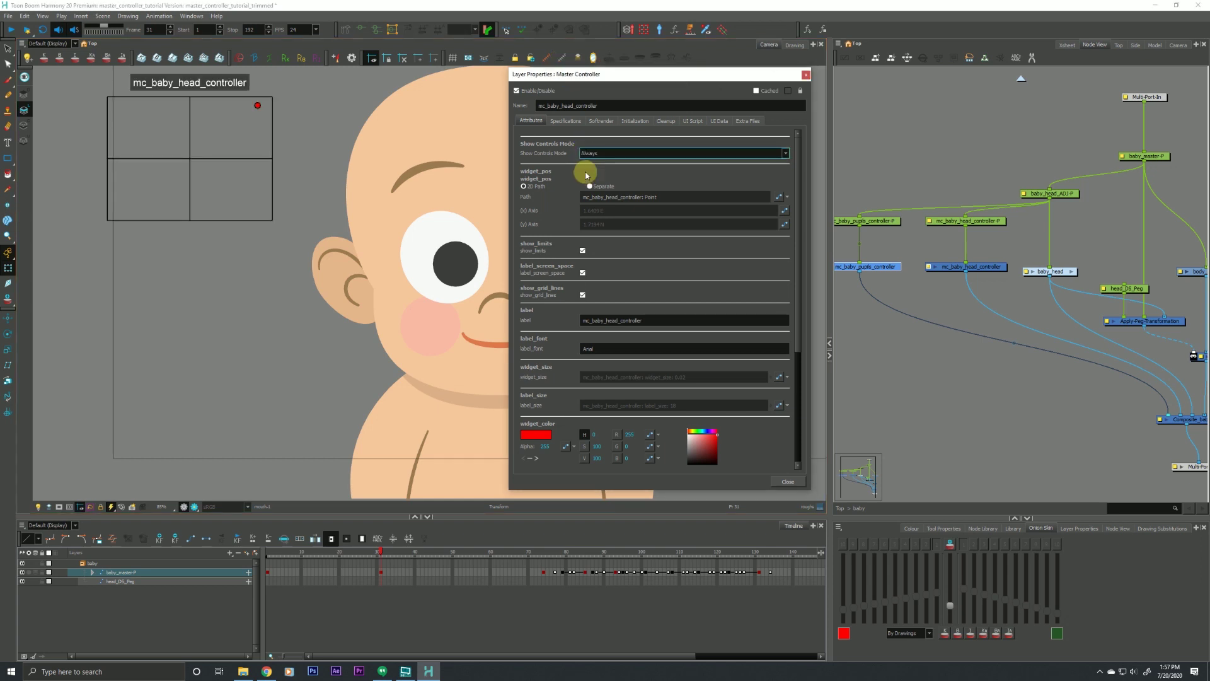
click(548, 58)
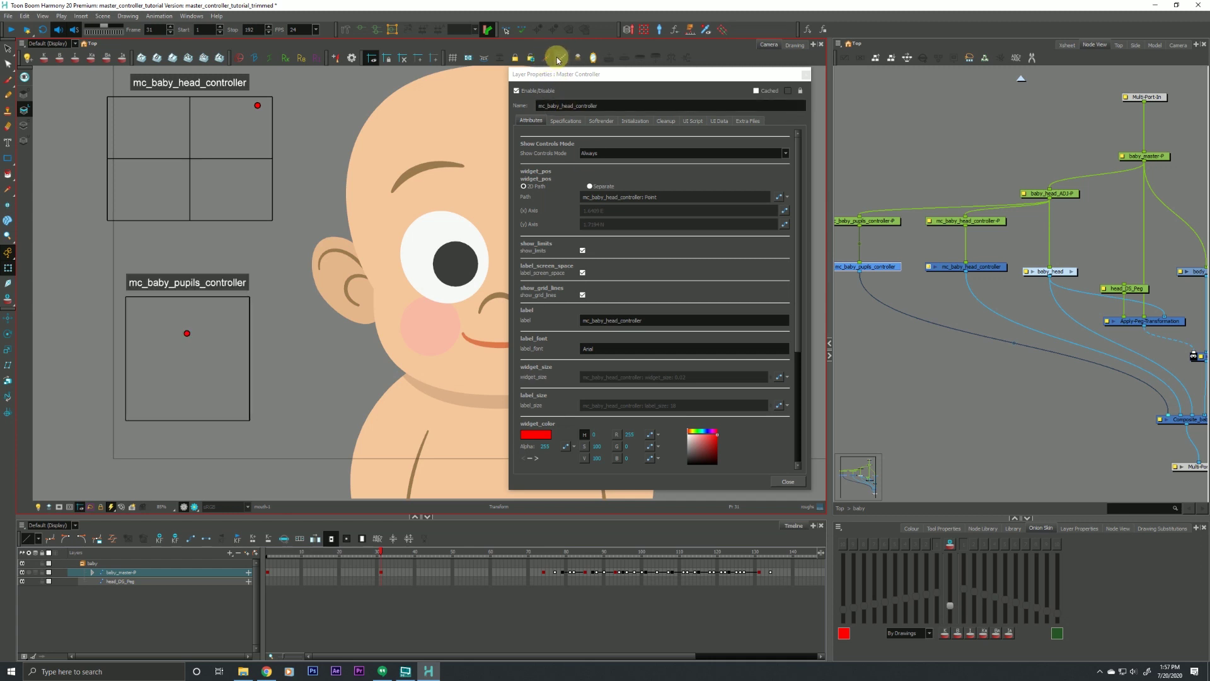
click(586, 153)
click(588, 163)
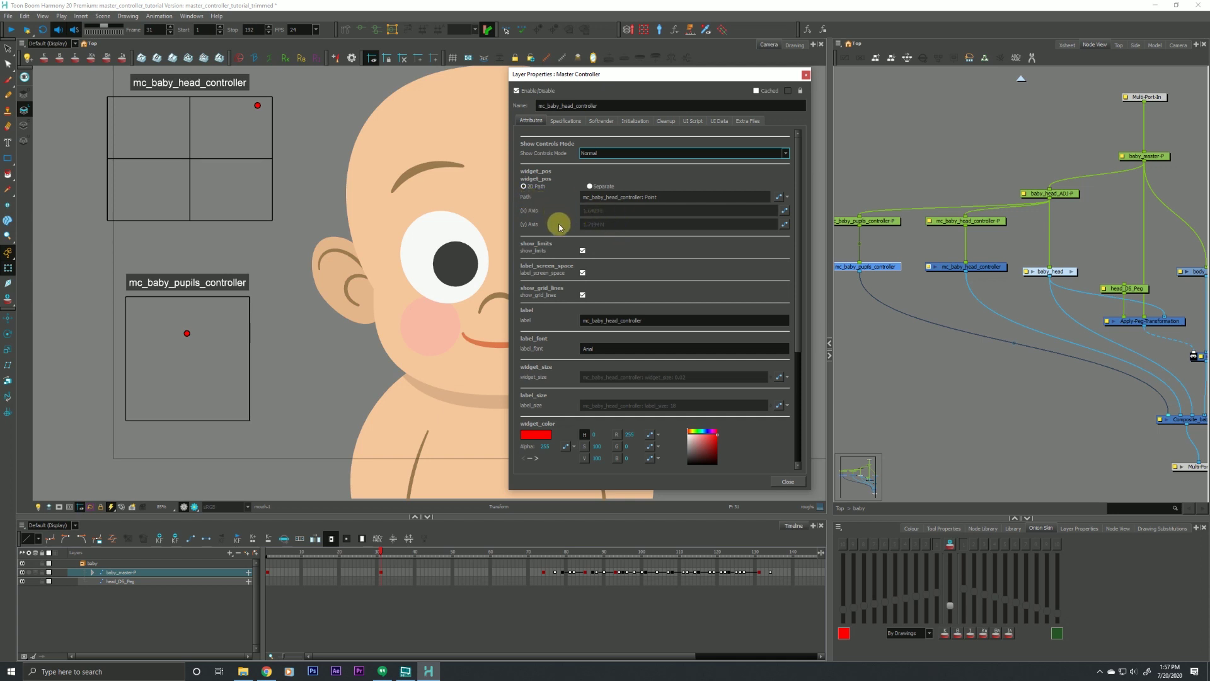
Toggle the head controller's show_limits, label_screen_space and show_grid_lines options off and back on
drag(798, 305, 803, 357)
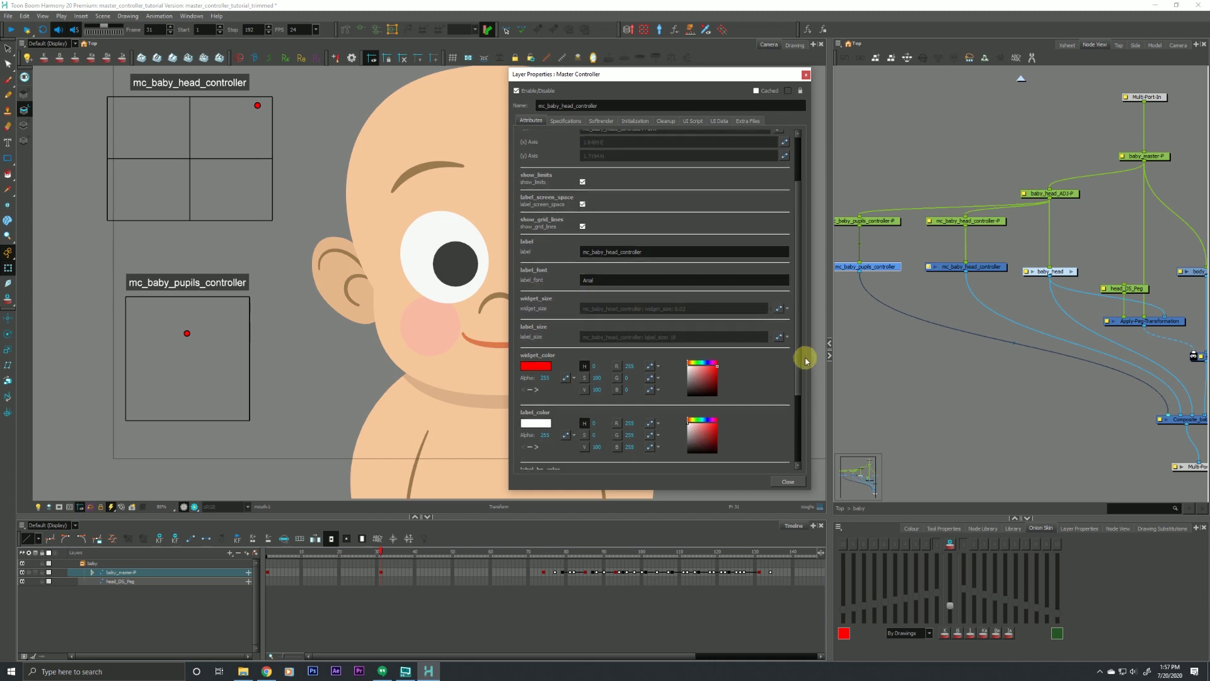
click(583, 181)
click(583, 182)
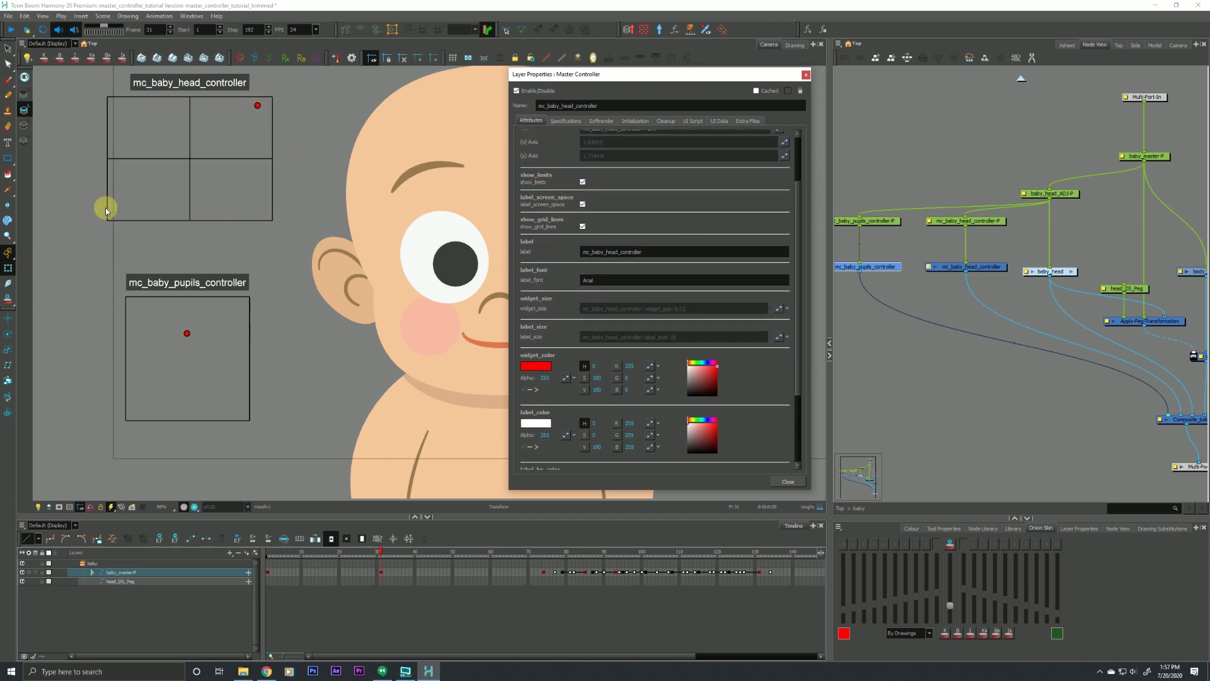
click(582, 204)
click(583, 204)
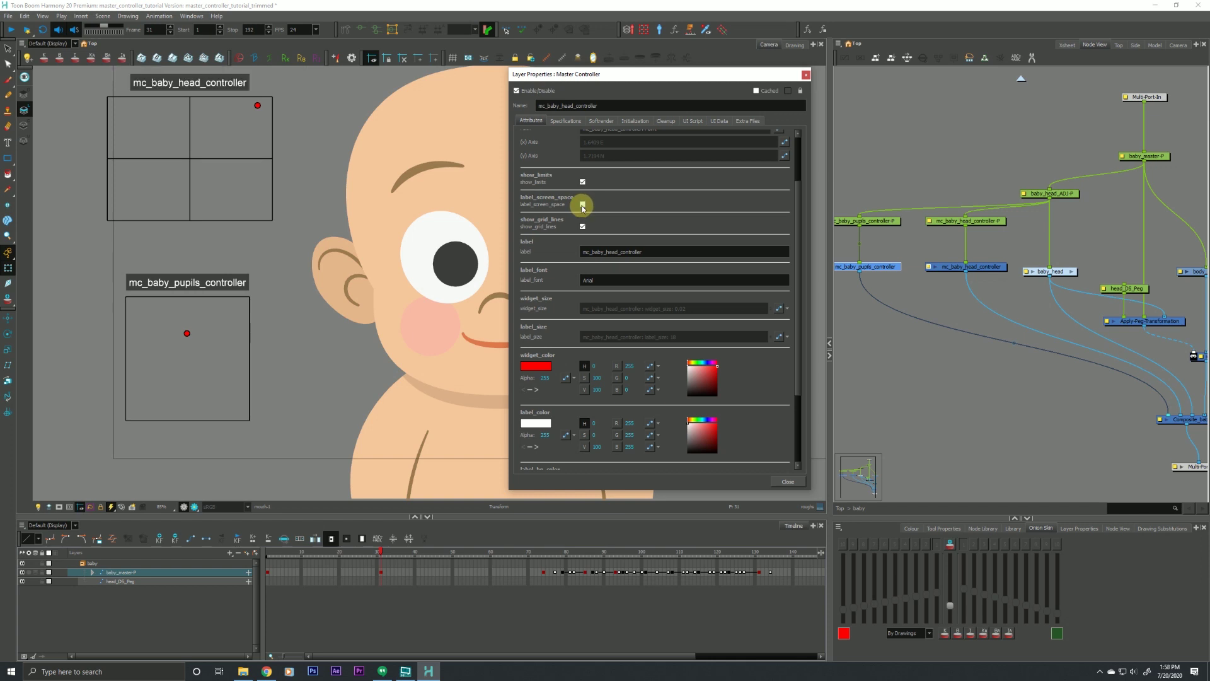
click(582, 226)
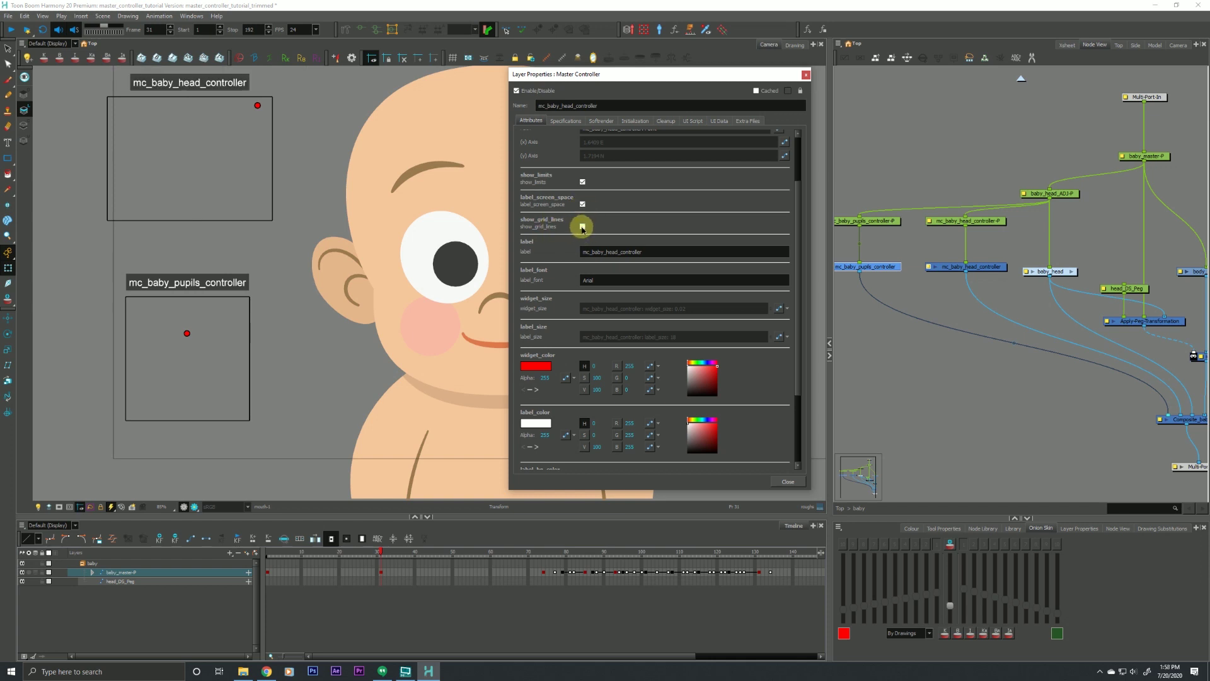
click(582, 227)
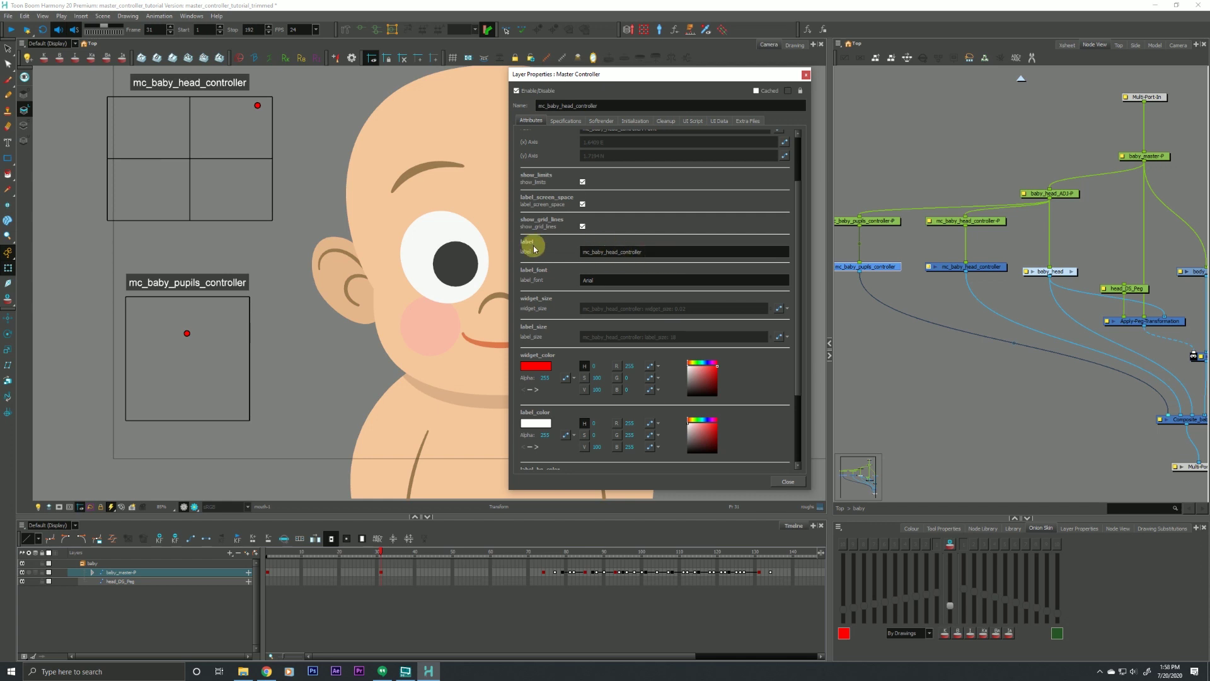
Look through the head controller's remaining label, size and colour attributes, then close its layer properties and deselect the node
drag(800, 313, 800, 449)
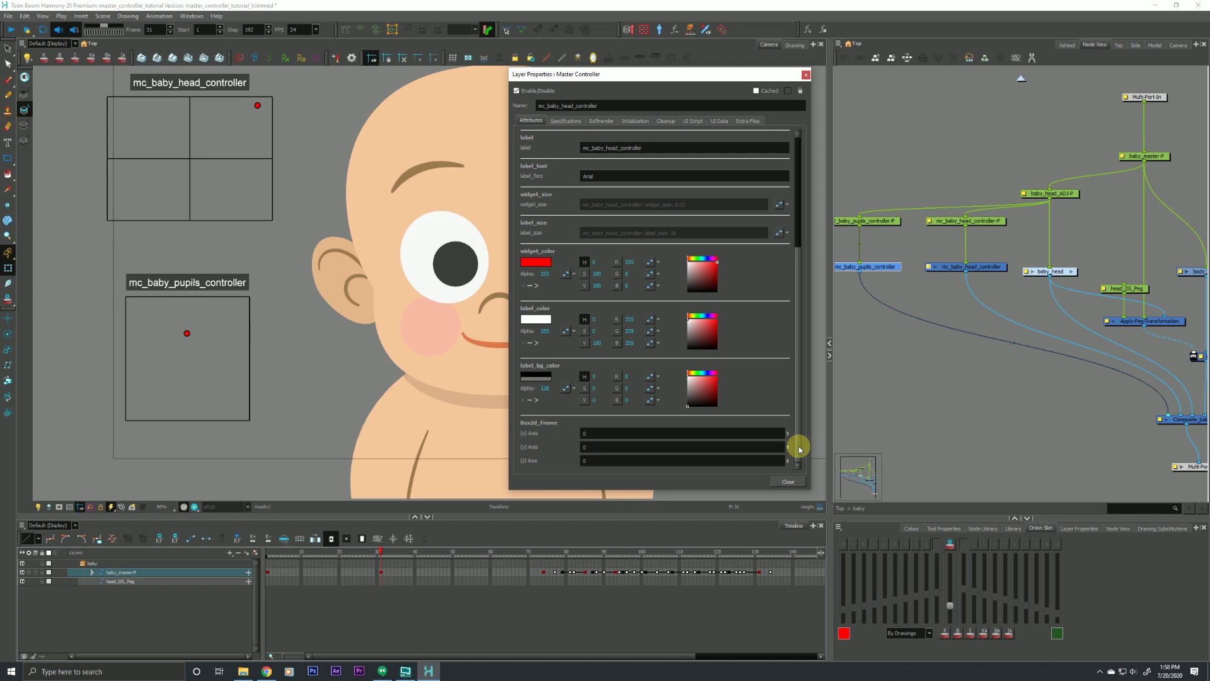
click(805, 74)
click(929, 412)
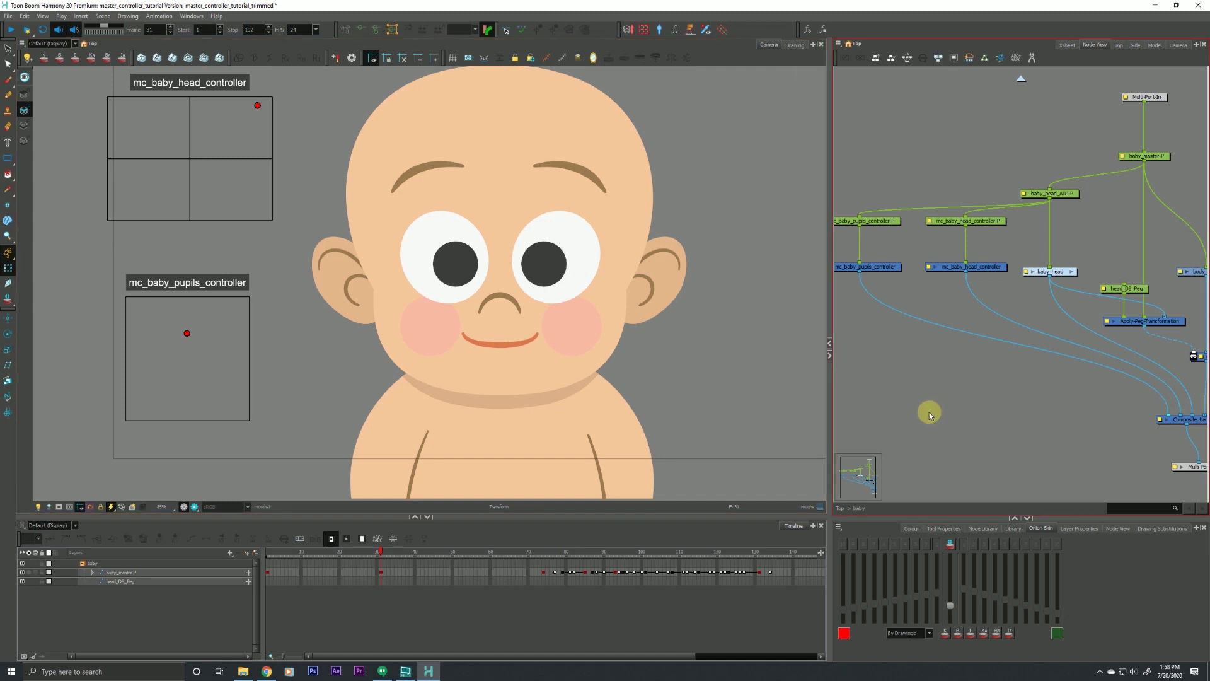
Pose the baby at frame 31 with the head controller point near its lower-left corner and the pupils controller point at its upper-left corner
click(142, 483)
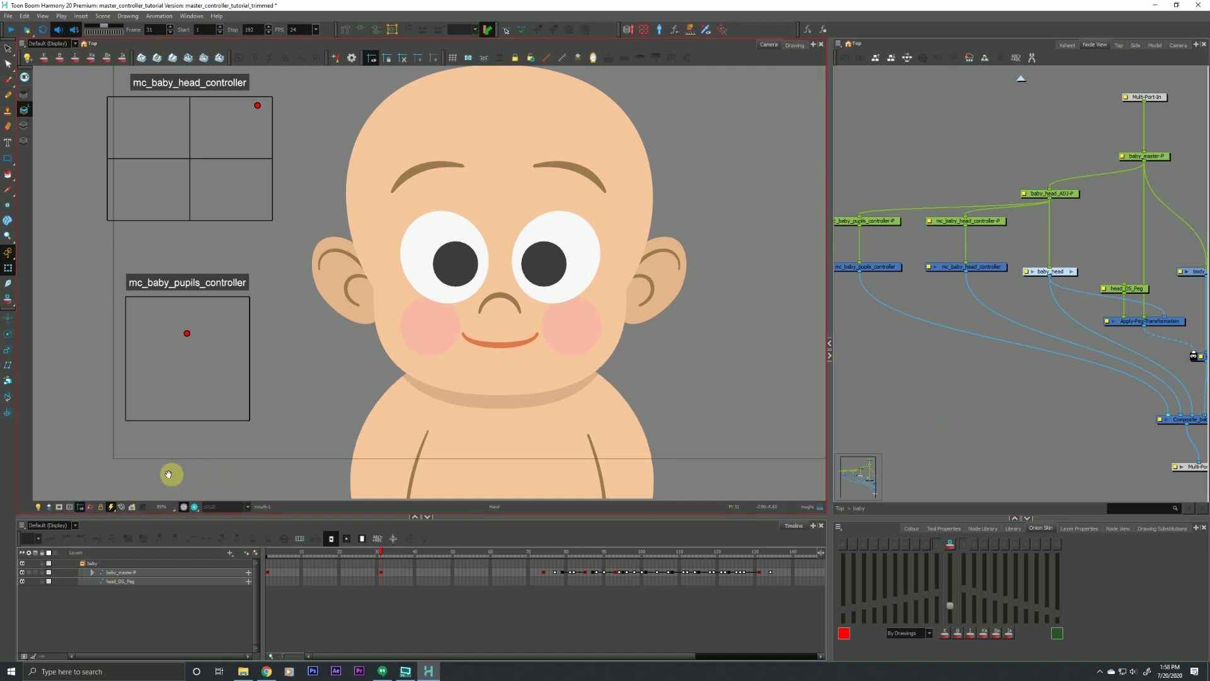
drag(170, 473, 138, 476)
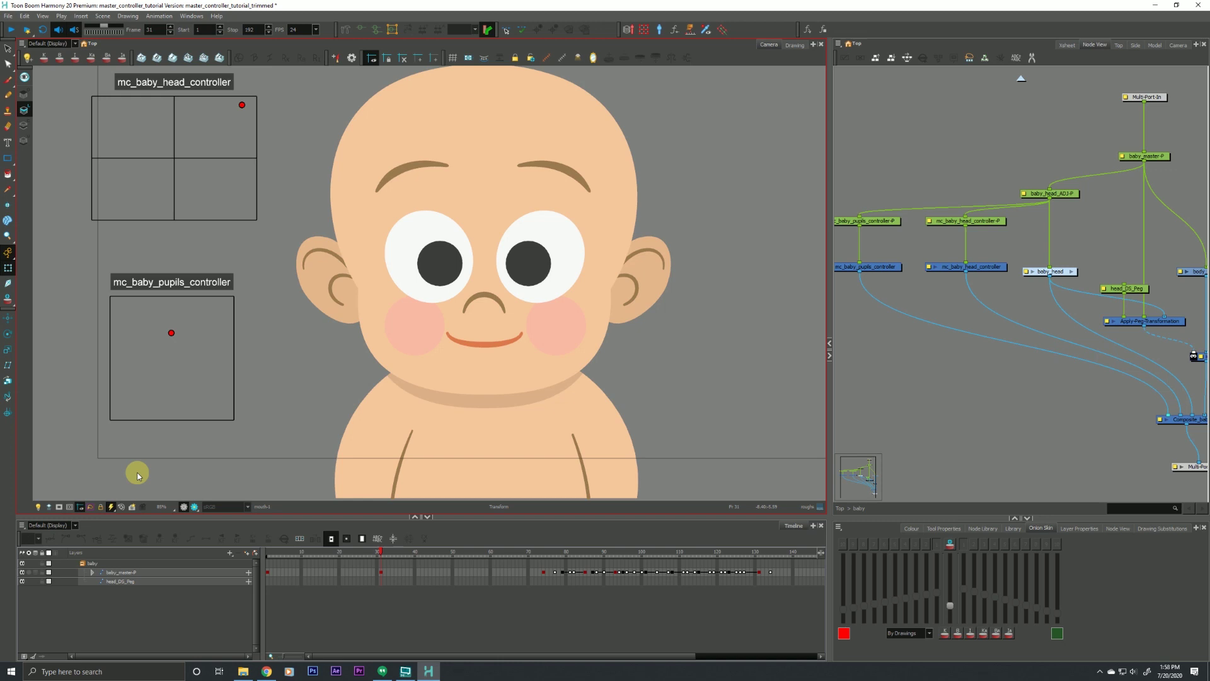
click(381, 573)
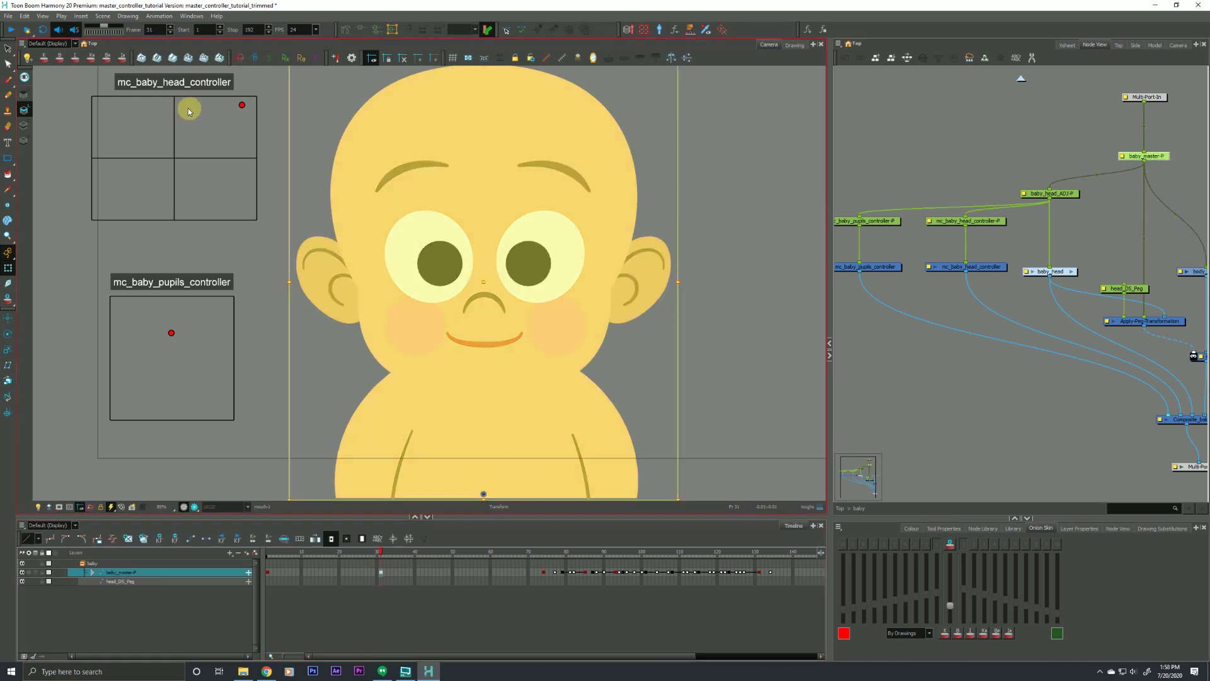
drag(241, 105, 112, 218)
click(171, 333)
mouse_move(171, 333)
mouse_down()
mouse_move(178, 324)
mouse_move(185, 350)
mouse_up()
drag(135, 314, 116, 276)
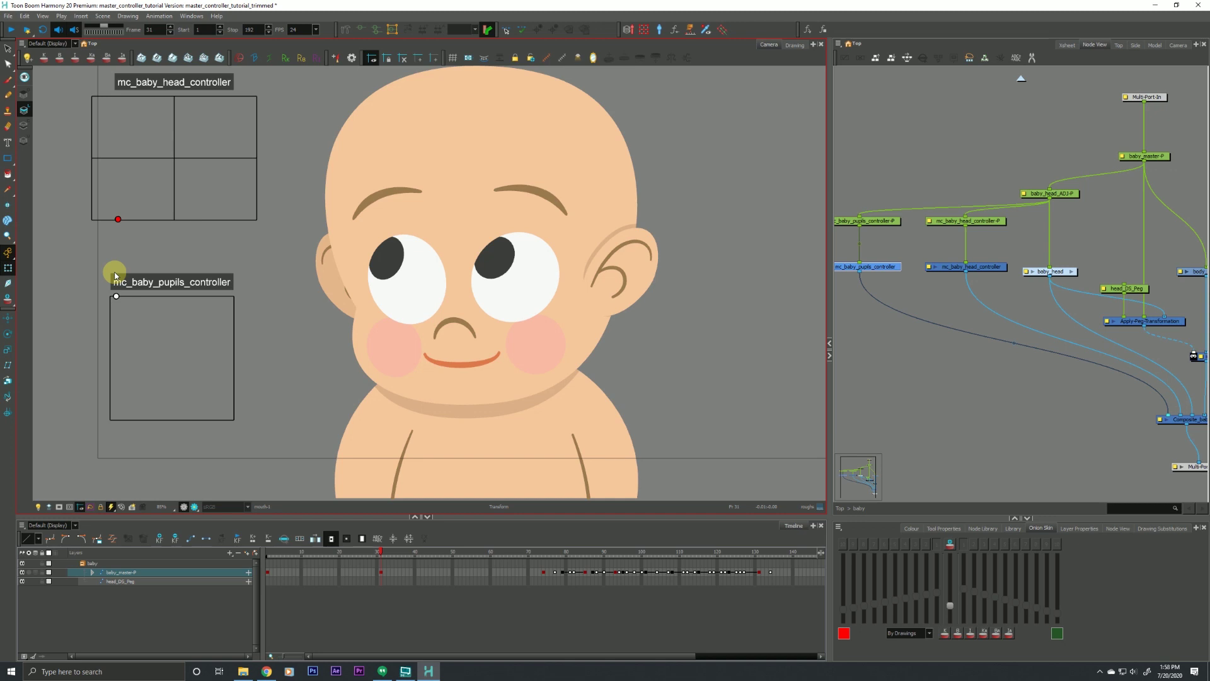
Play back the baby's animation starting from the third baby_master-P keyframe
click(545, 553)
key(Return)
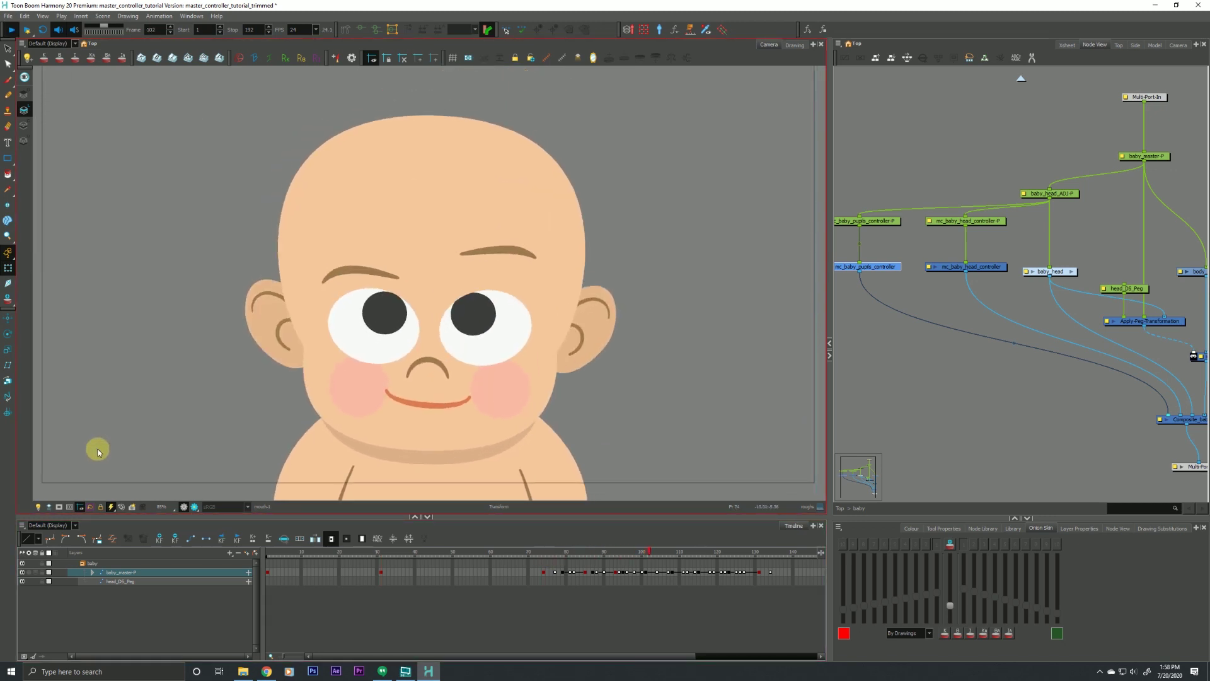
Stop playback and try squashing the baby's left-hand eye white vertically from its upper edge at frame 134, undoing the change
key(Return)
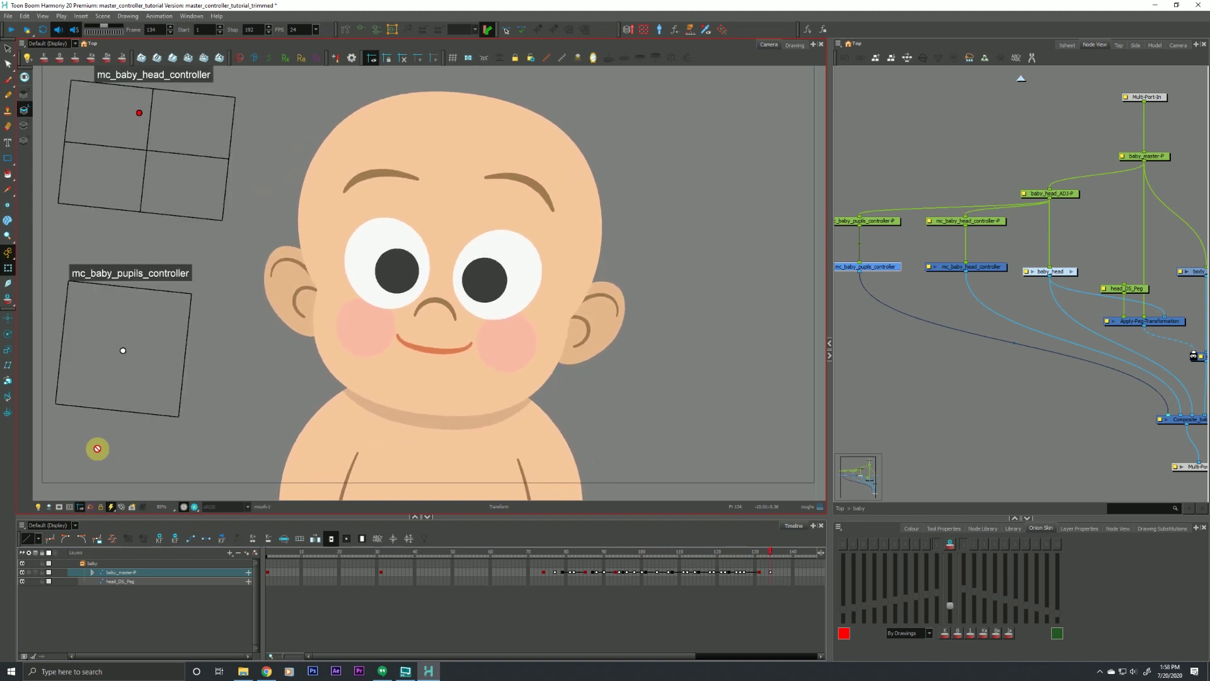
click(350, 240)
drag(387, 213, 390, 238)
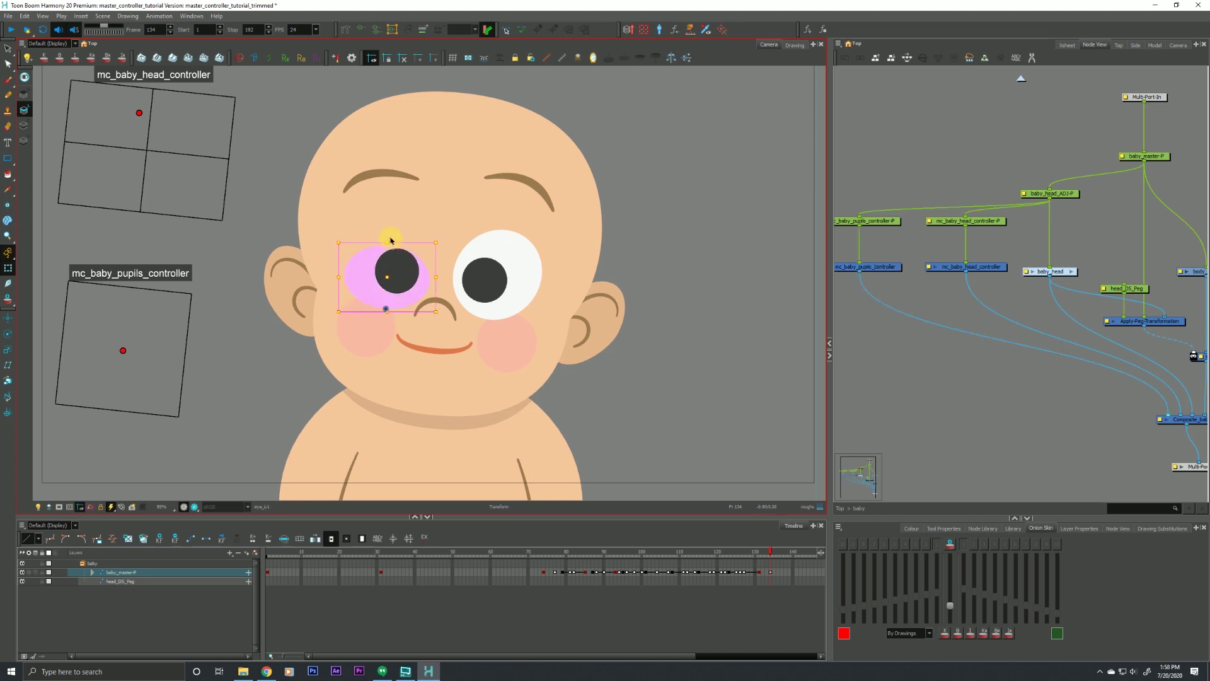
key(ctrl+z)
Play back the baby's head and pupil animation from frame 74 and stop it near the last keyframes
click(544, 549)
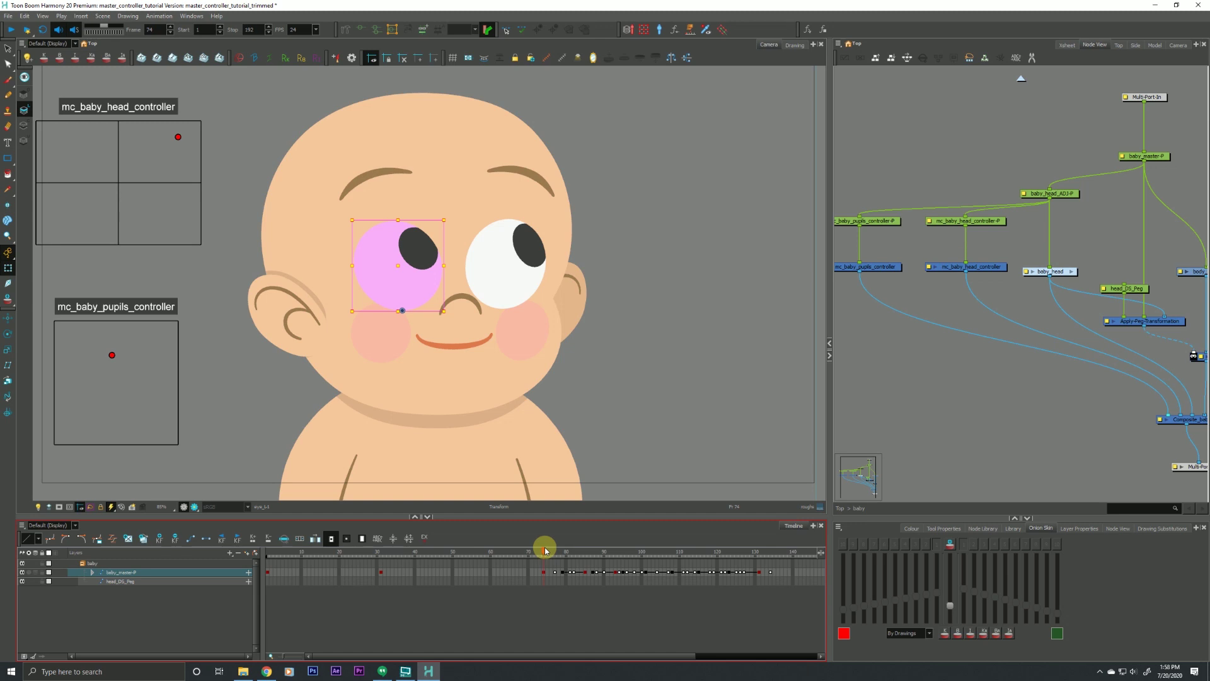
key(Return)
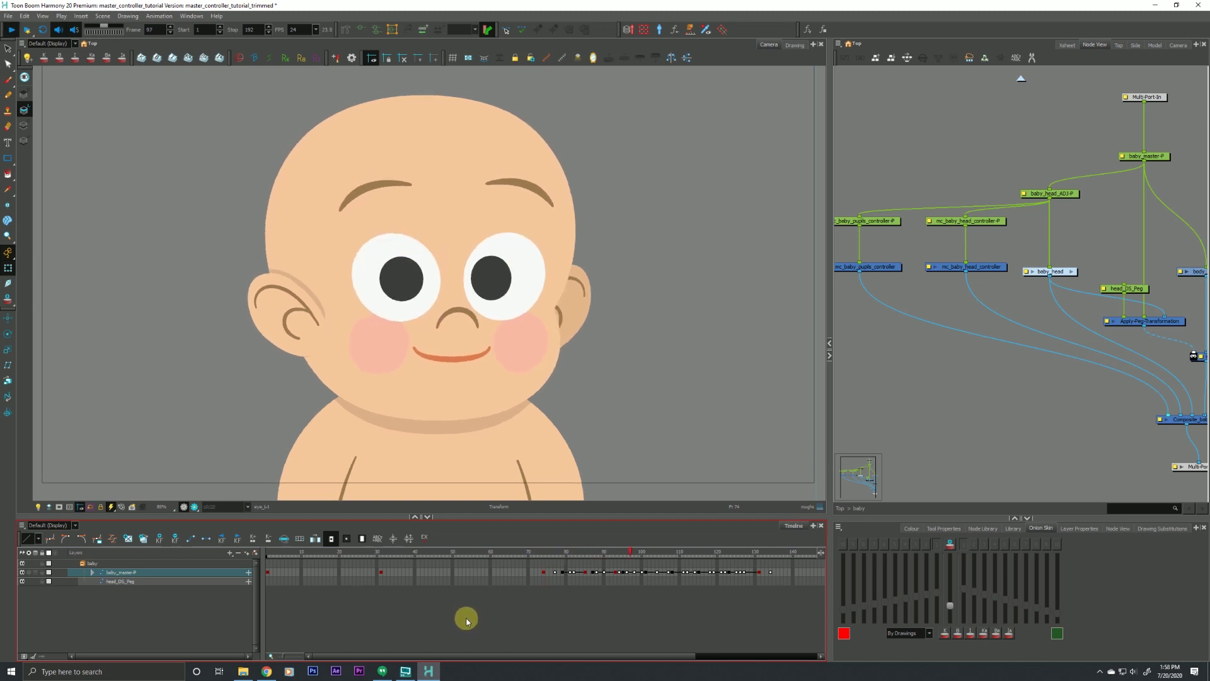
key(Return)
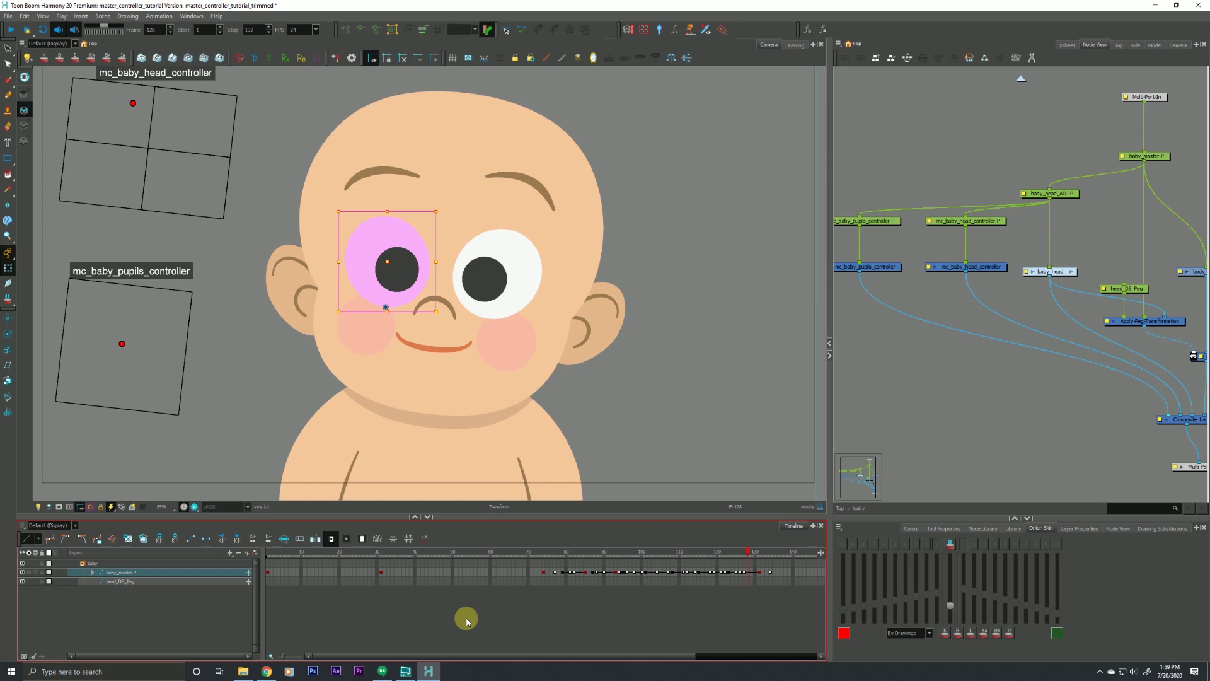
At frame 31, move the head controller point into the upper half of its grid, just right of the vertical centre line
click(381, 553)
click(90, 361)
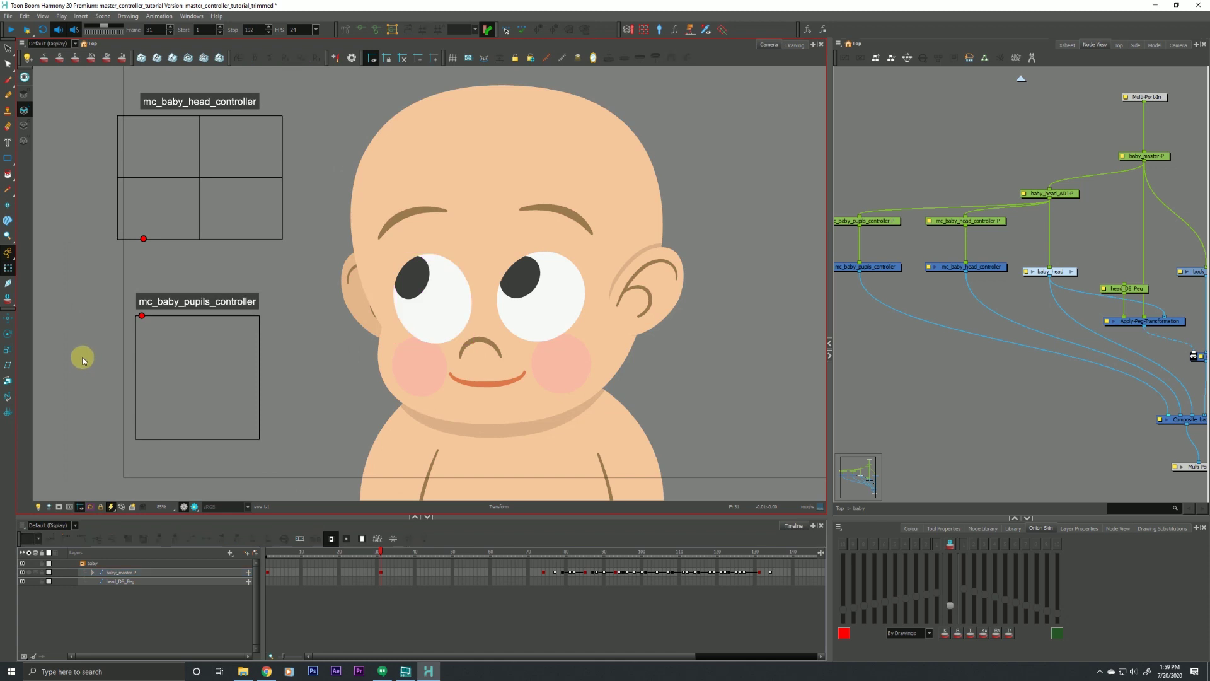
drag(142, 238, 206, 154)
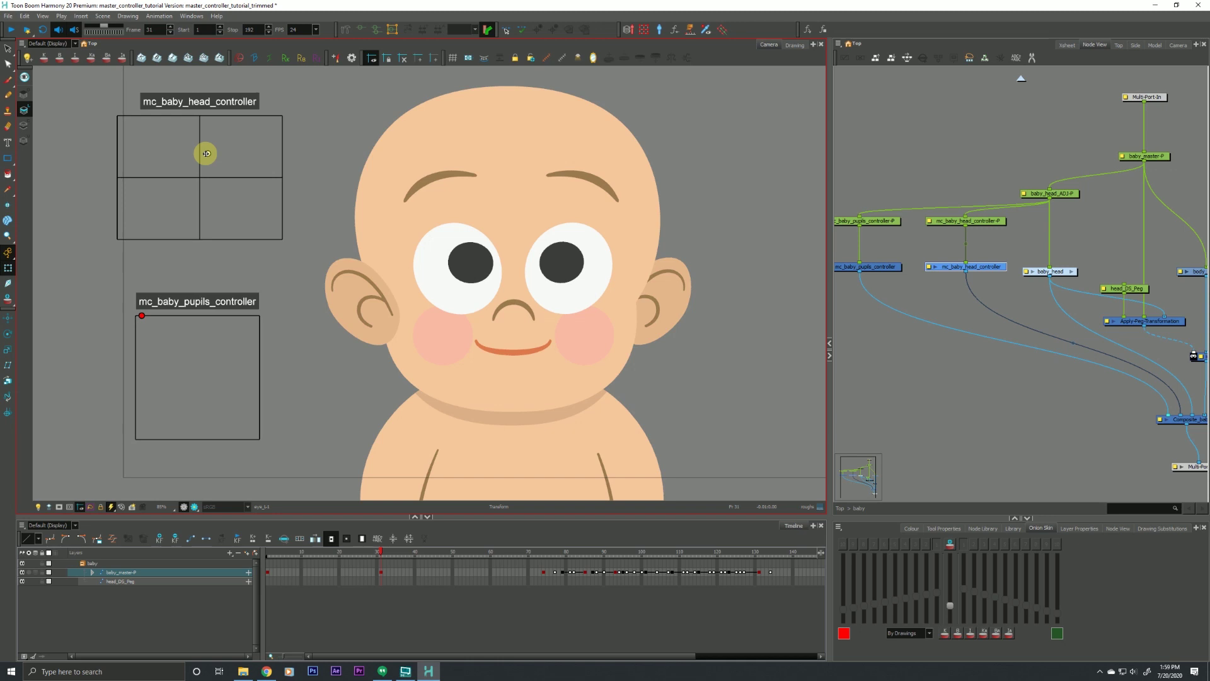
drag(214, 455, 161, 461)
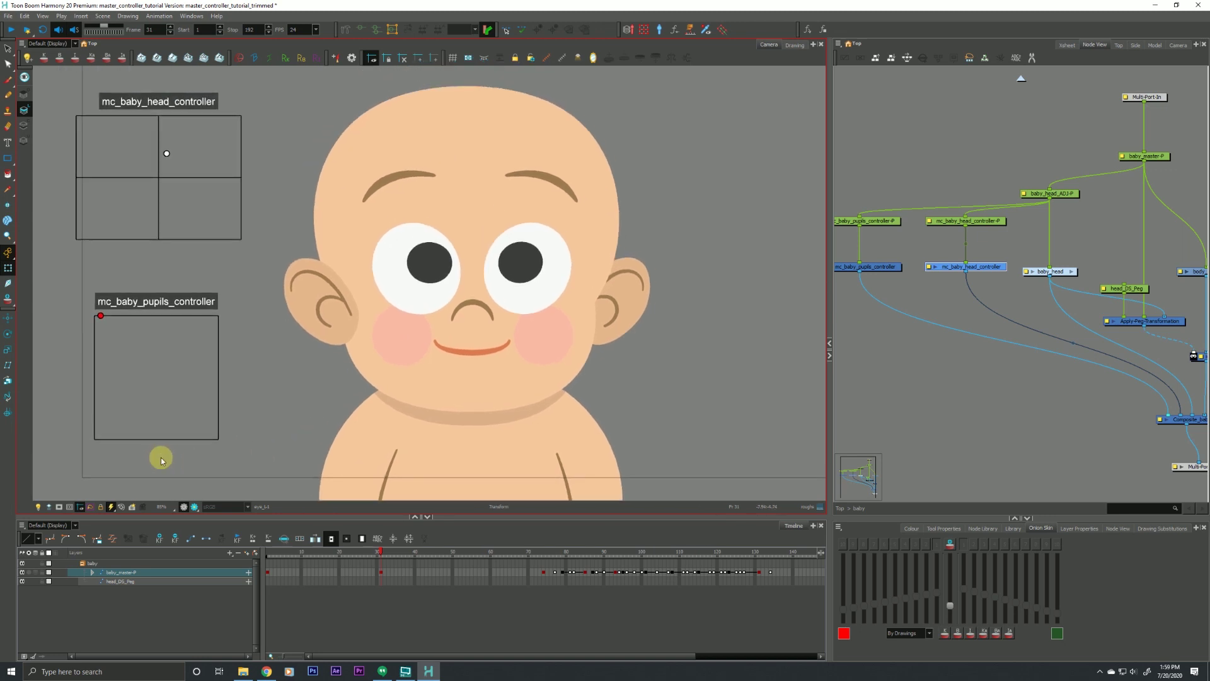